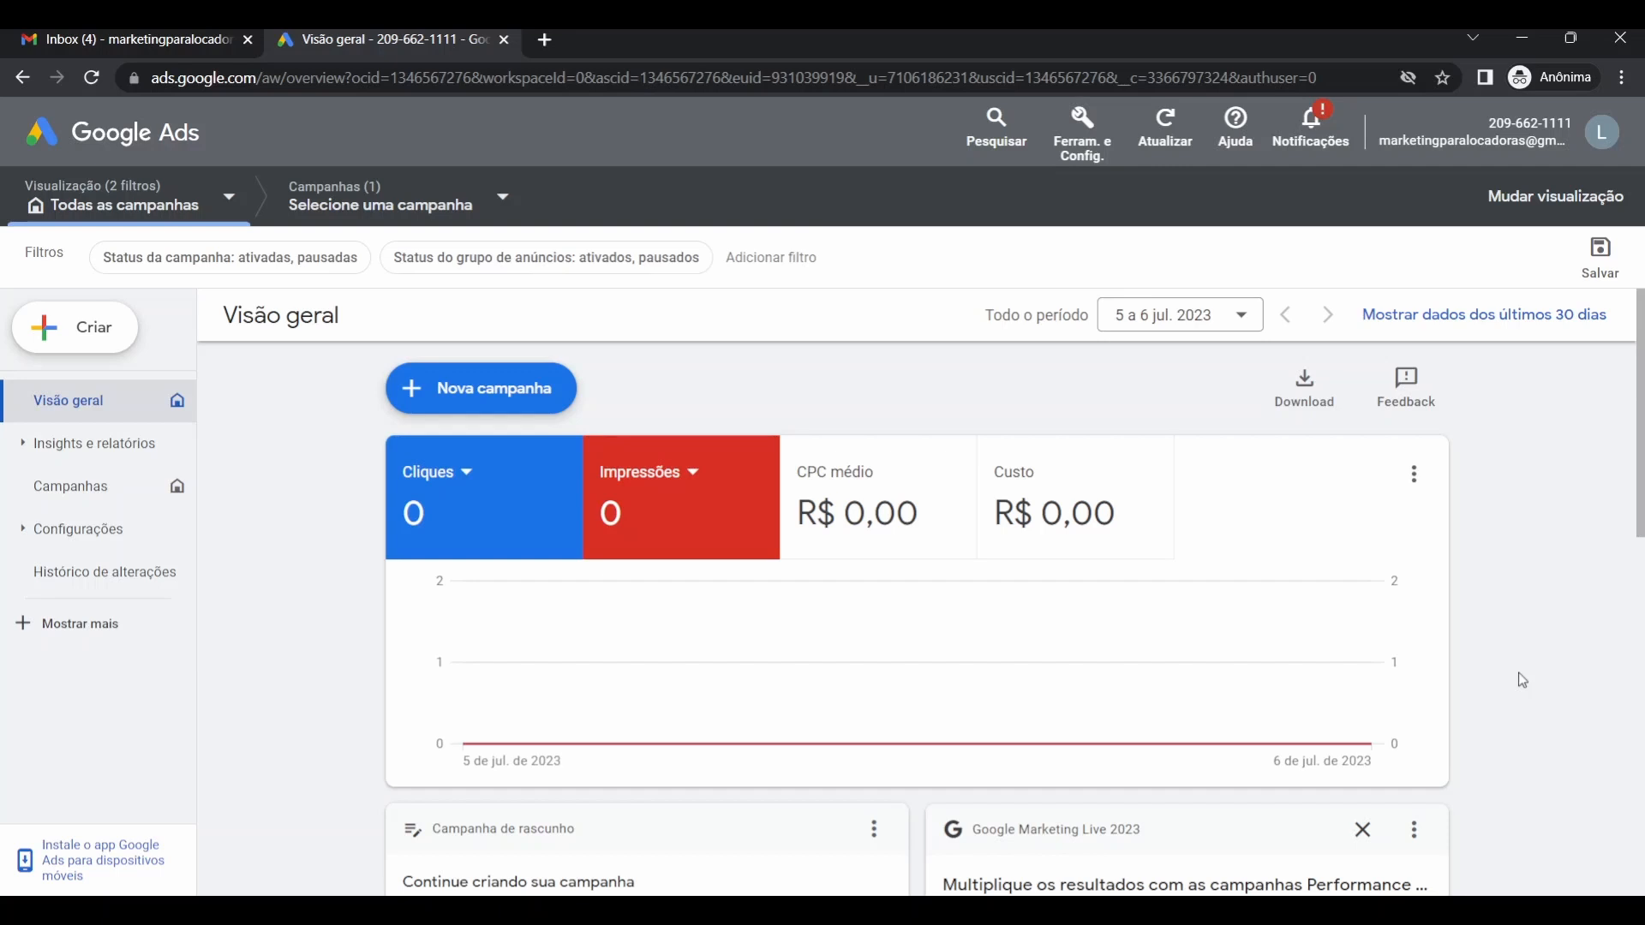
# Start a brand-new campaign from the Nova campanha menu to reach the objective choices.
pyautogui.click(500, 399)
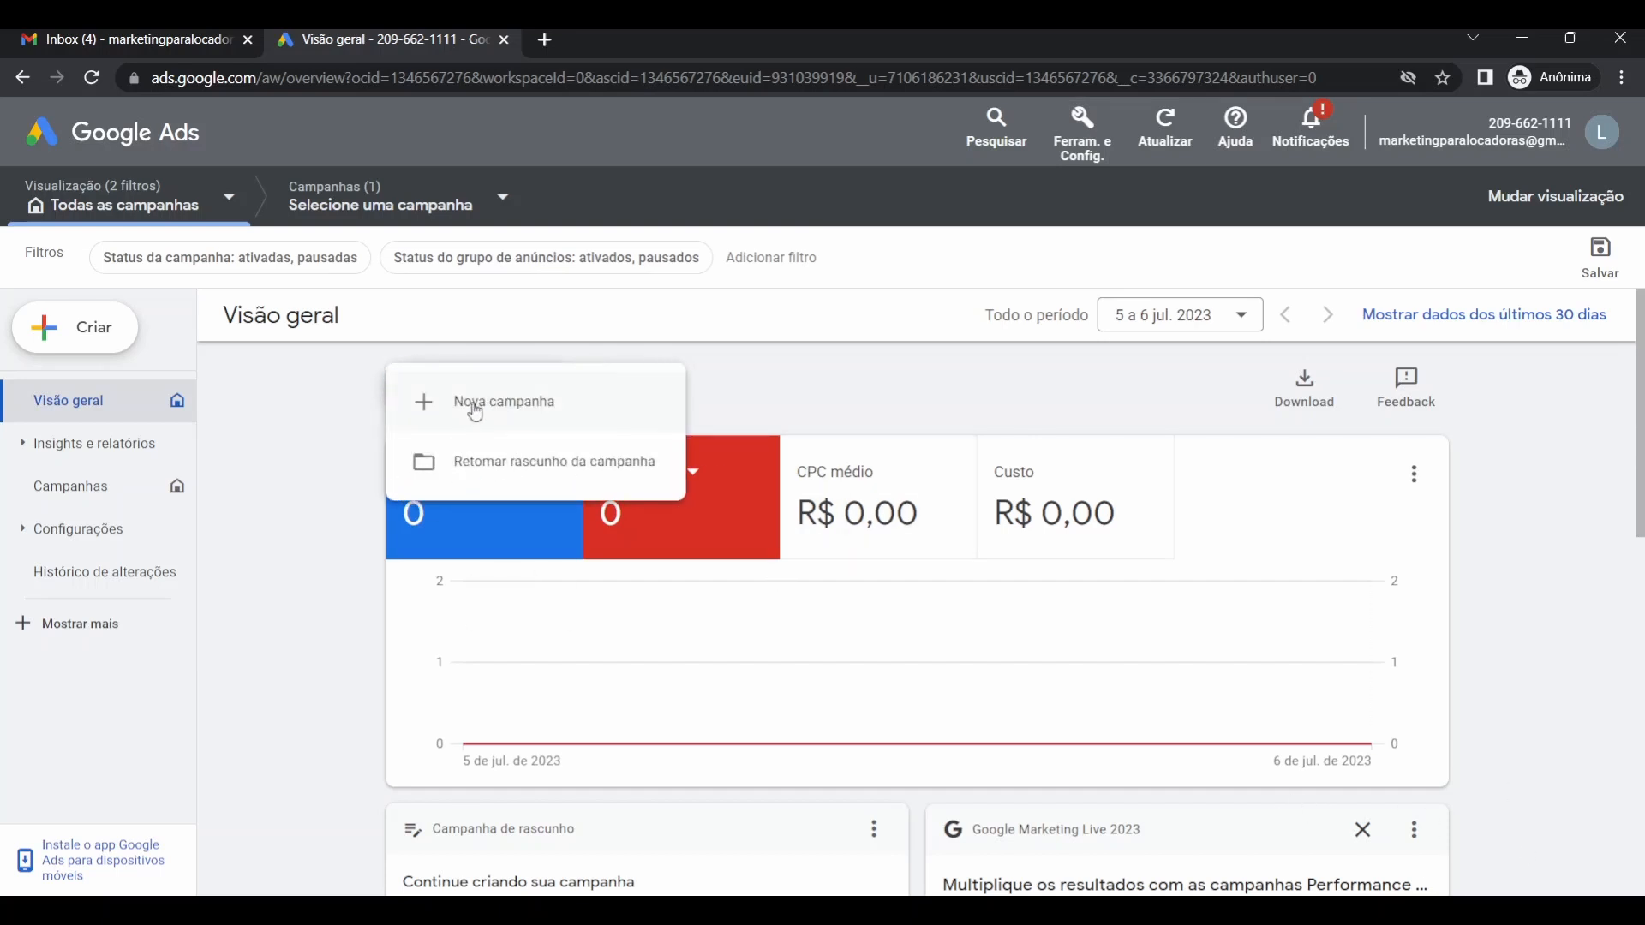
pyautogui.click(486, 403)
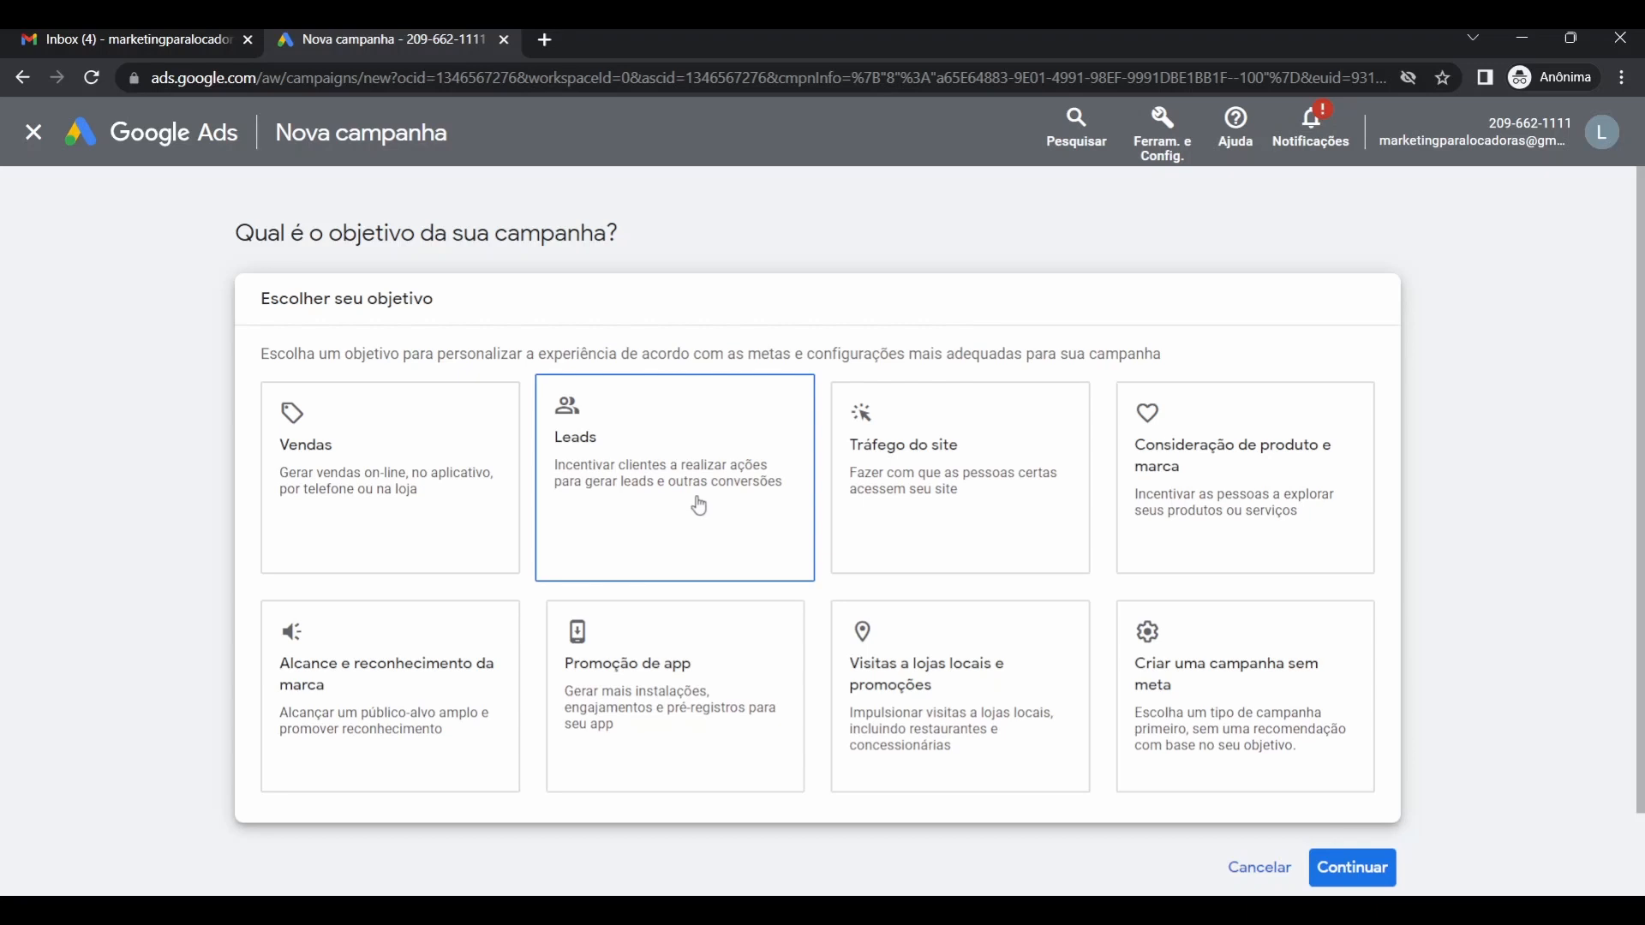
# Pick Leads as the objective, keeping the Contatos call-conversion goal (Chamadas a partir de anúncios).
pyautogui.click(671, 473)
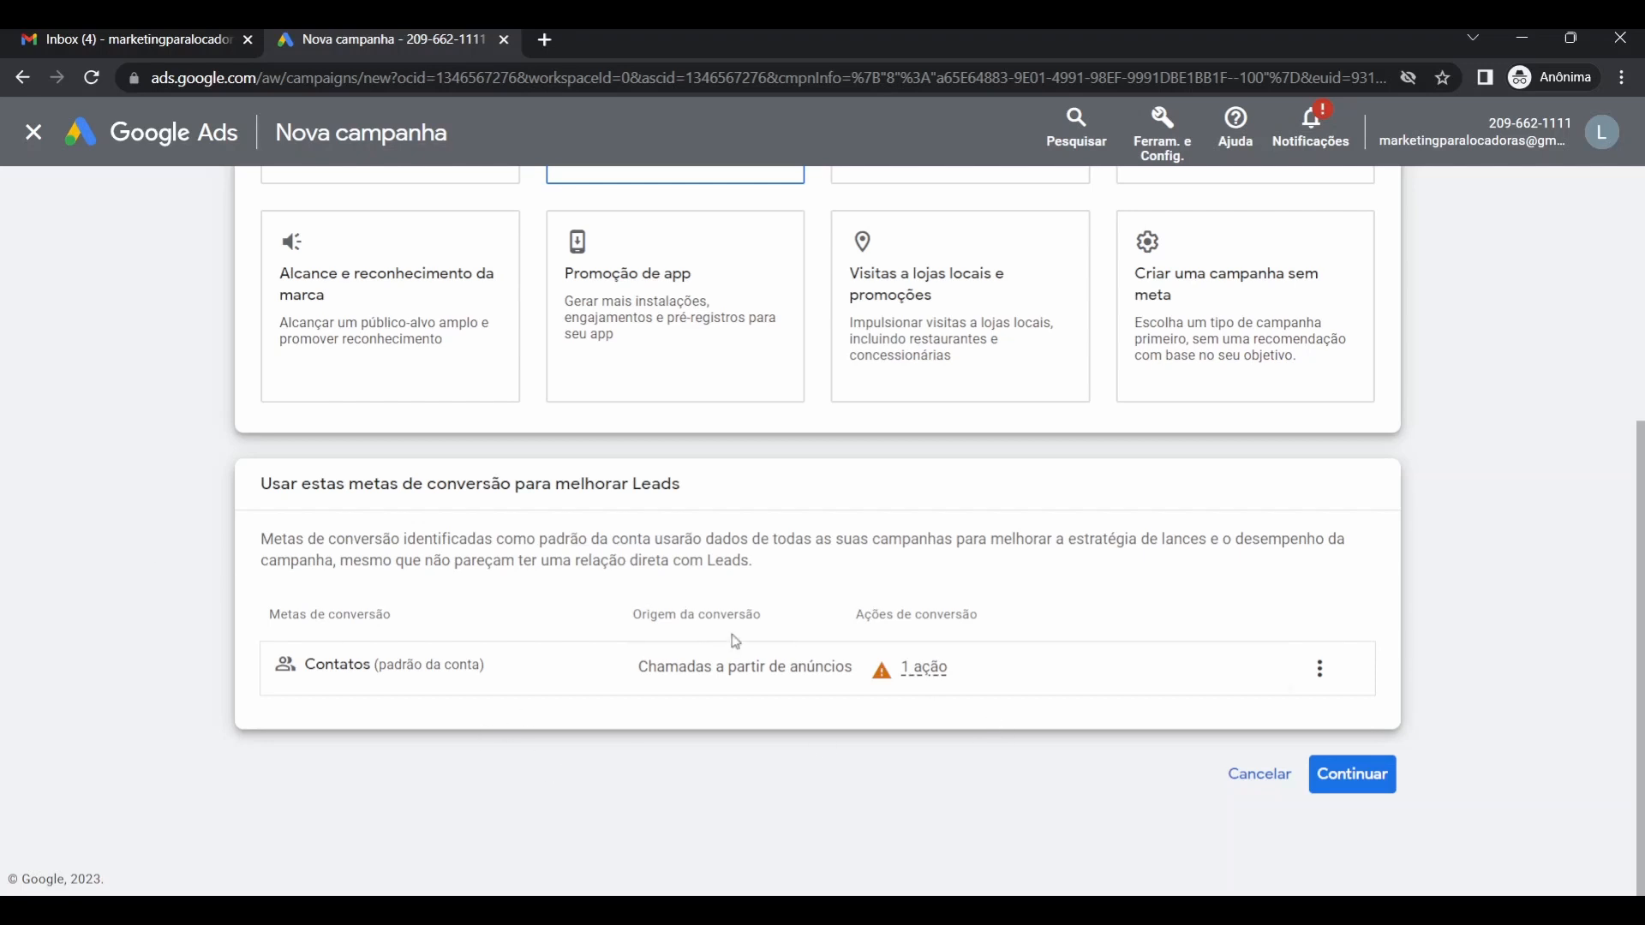
# Continue to the campaign types, select Pesquisa, and open a new incognito browser tab.
pyautogui.click(1374, 785)
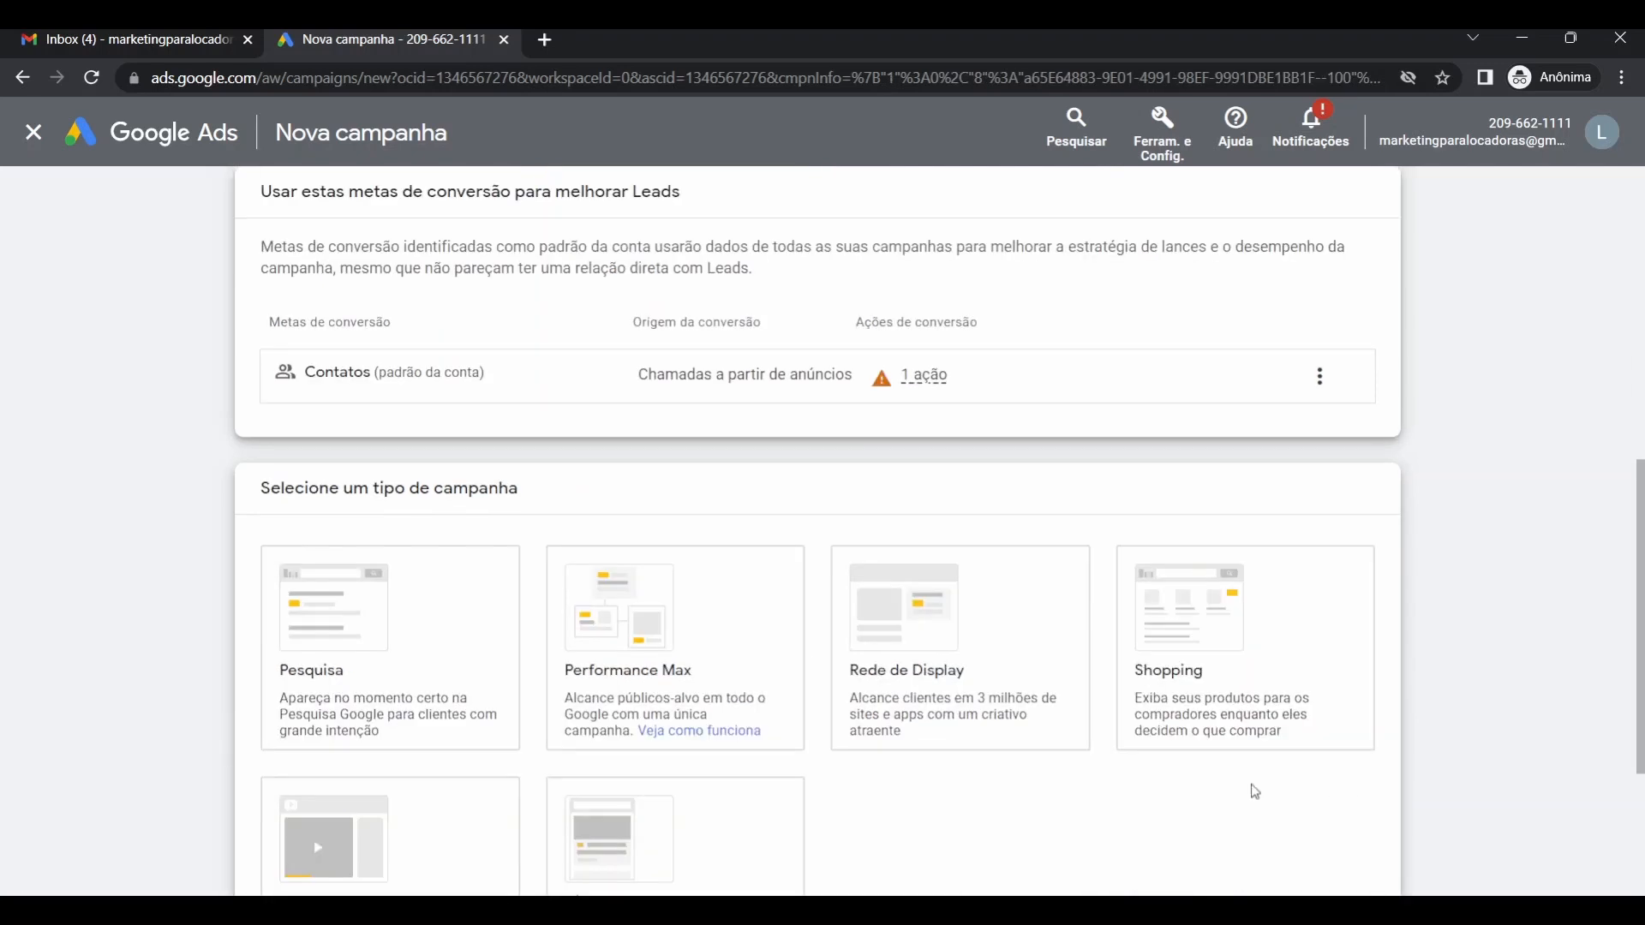
pyautogui.scroll(-4, 1131, 756)
pyautogui.scroll(2, 1040, 728)
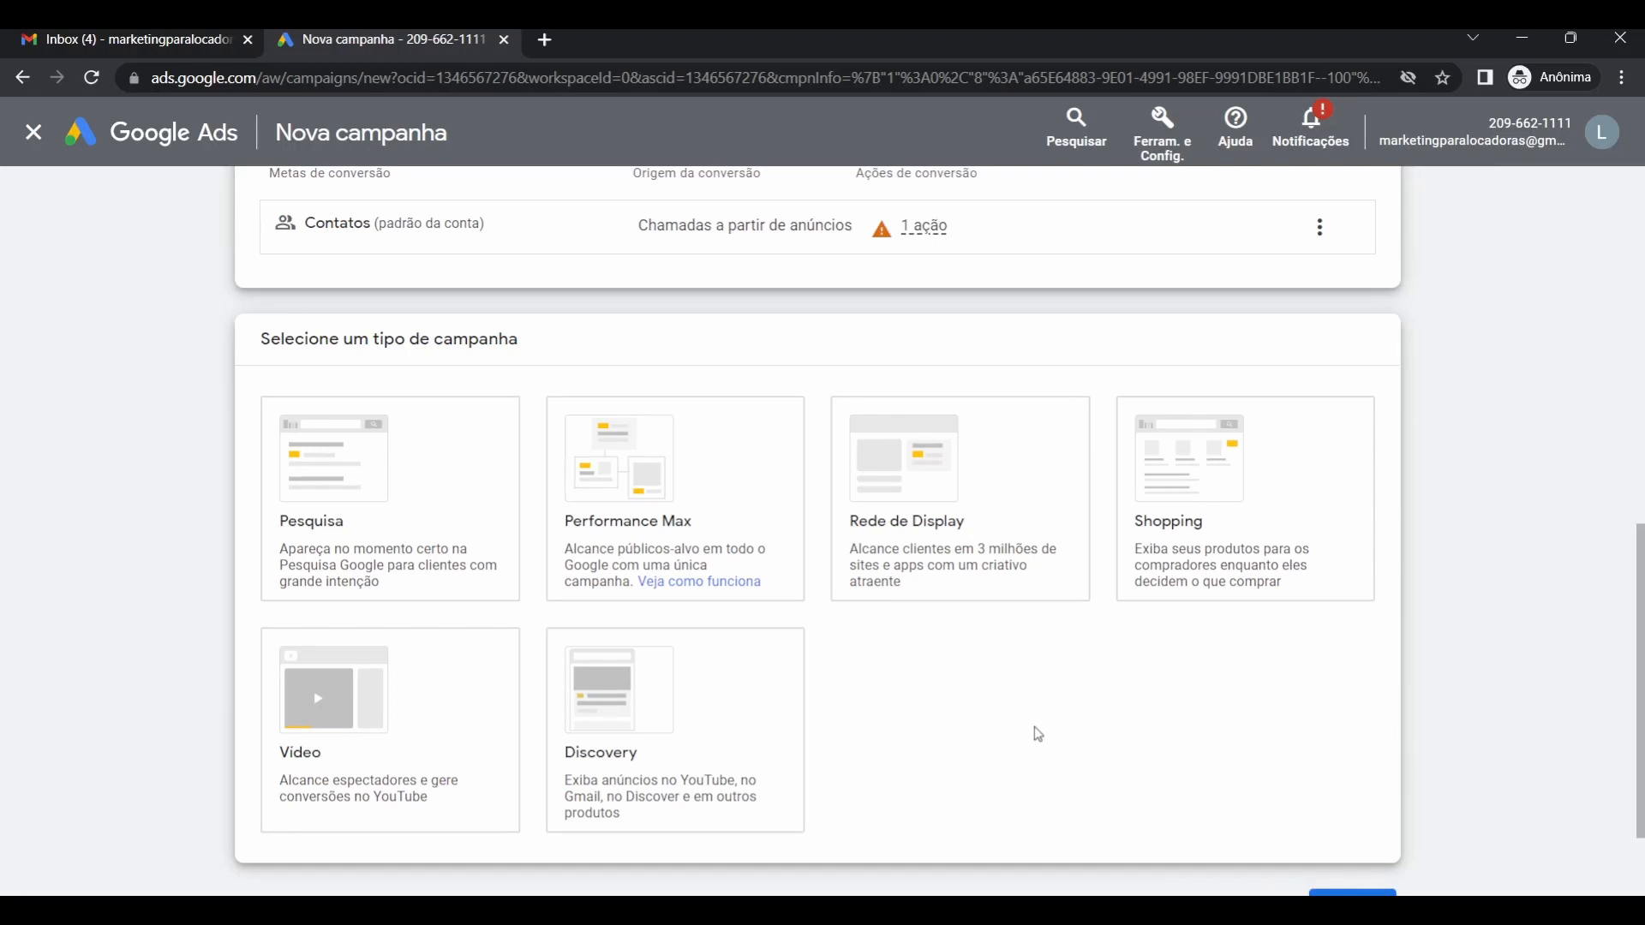
pyautogui.click(420, 512)
pyautogui.click(347, 545)
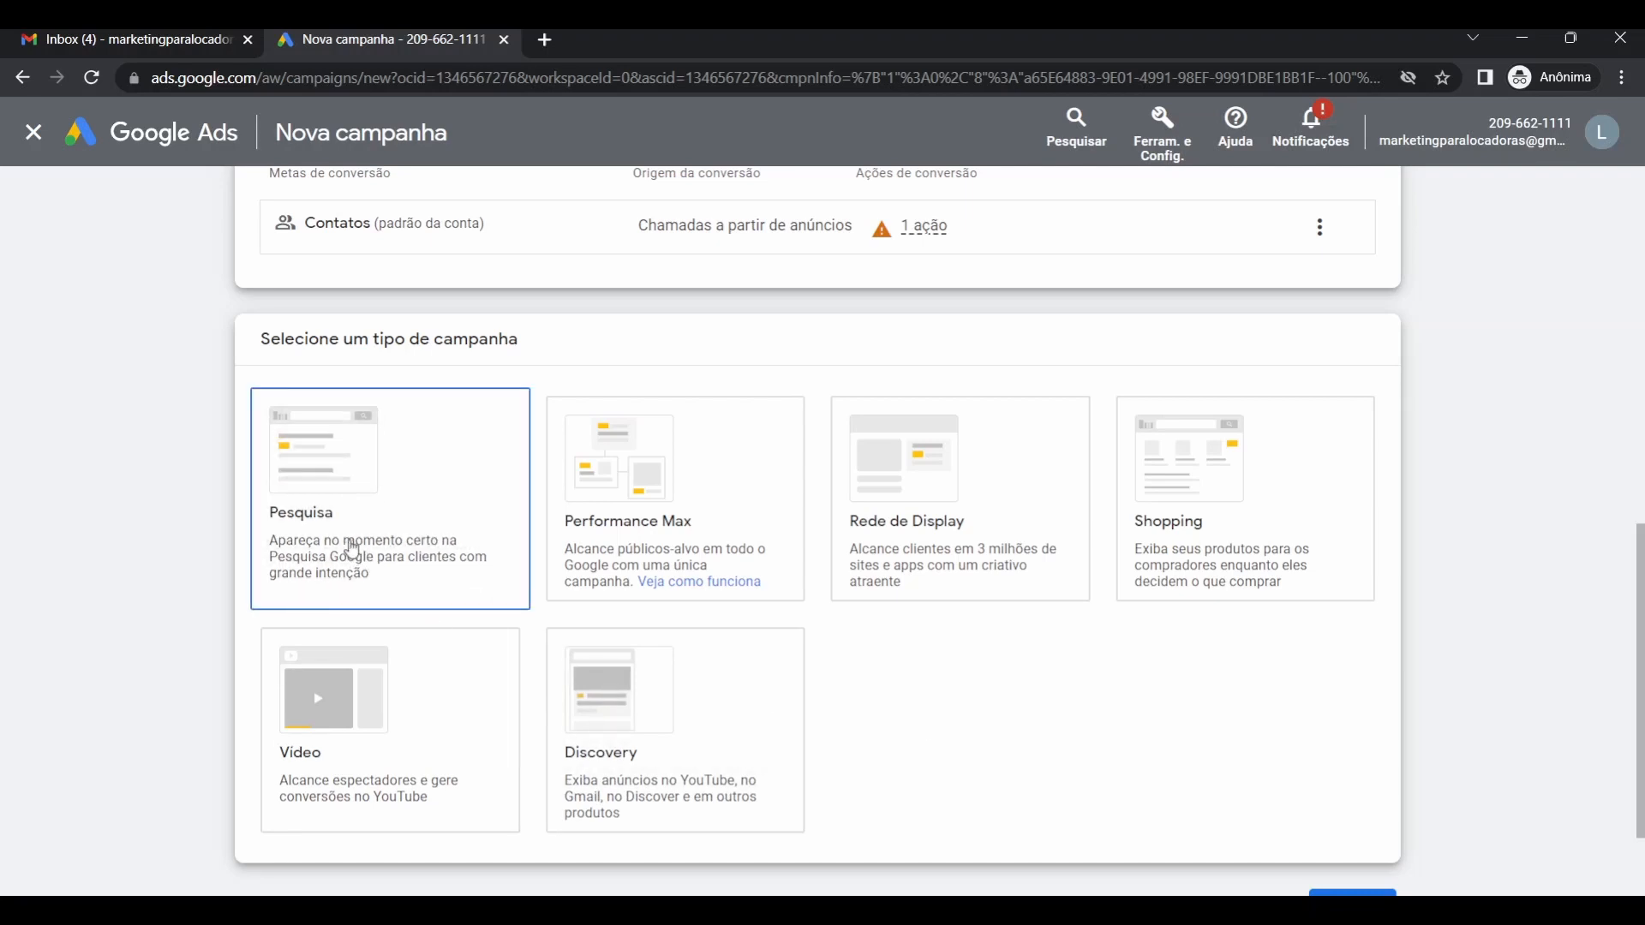
pyautogui.click(547, 41)
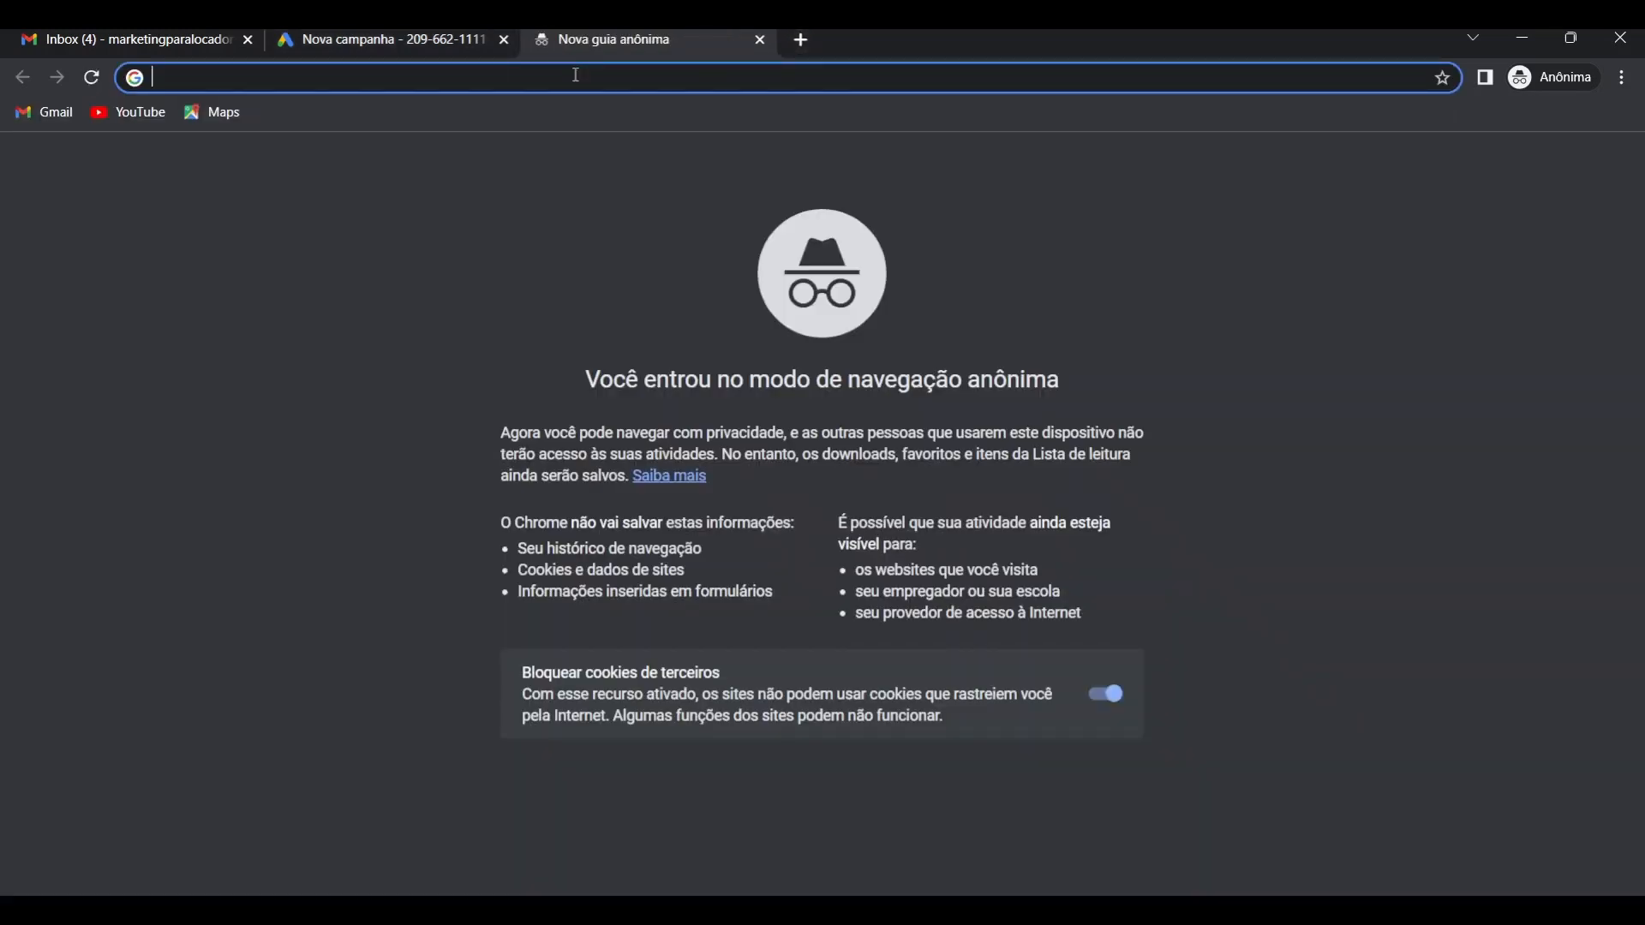
# Search Google for 'aluguel de andaimes' and browse the competitors' sponsored scaffolding-rental ads.
pyautogui.write('aluguel de anda')
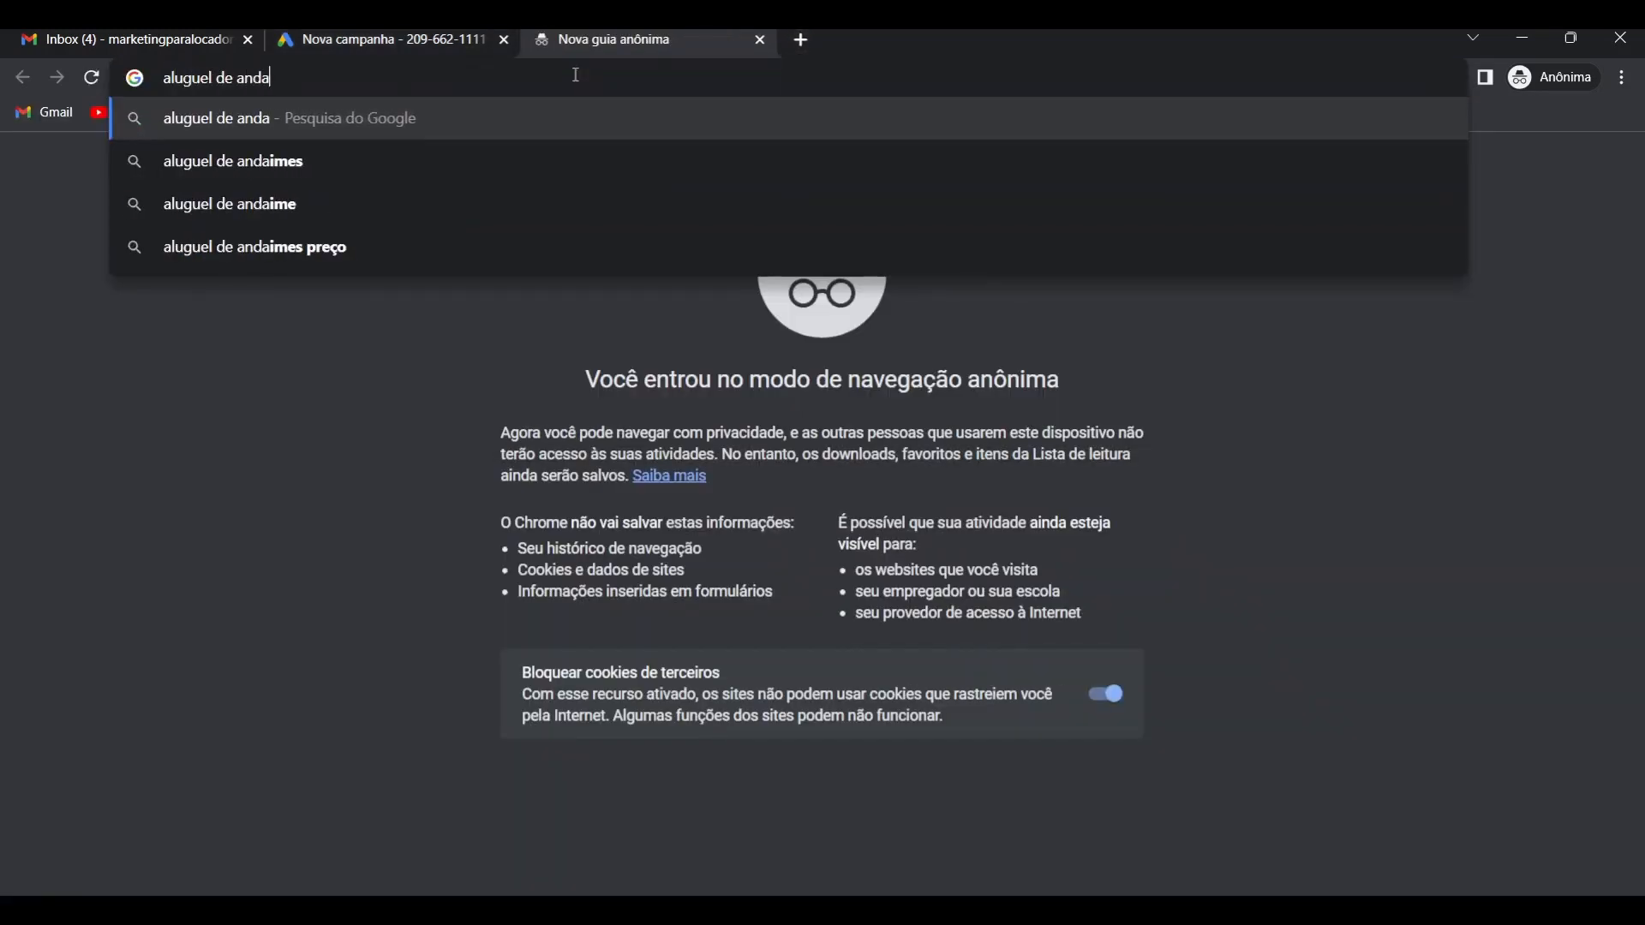
pyautogui.write('imes')
pyautogui.press('Return')
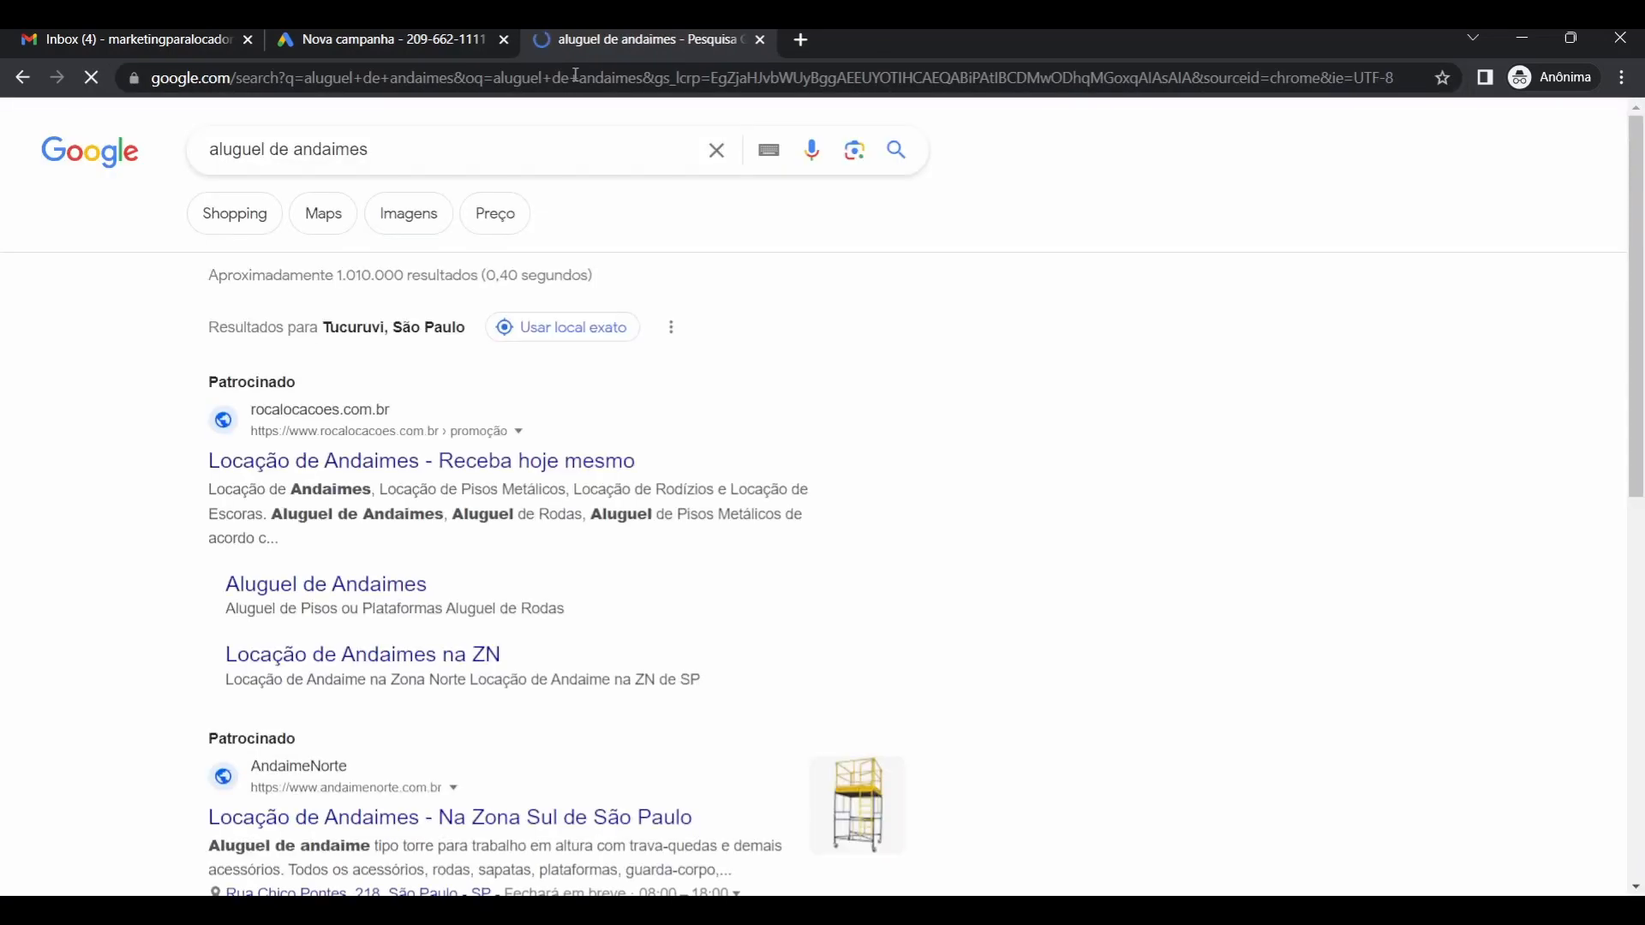
pyautogui.scroll(-3, 705, 389)
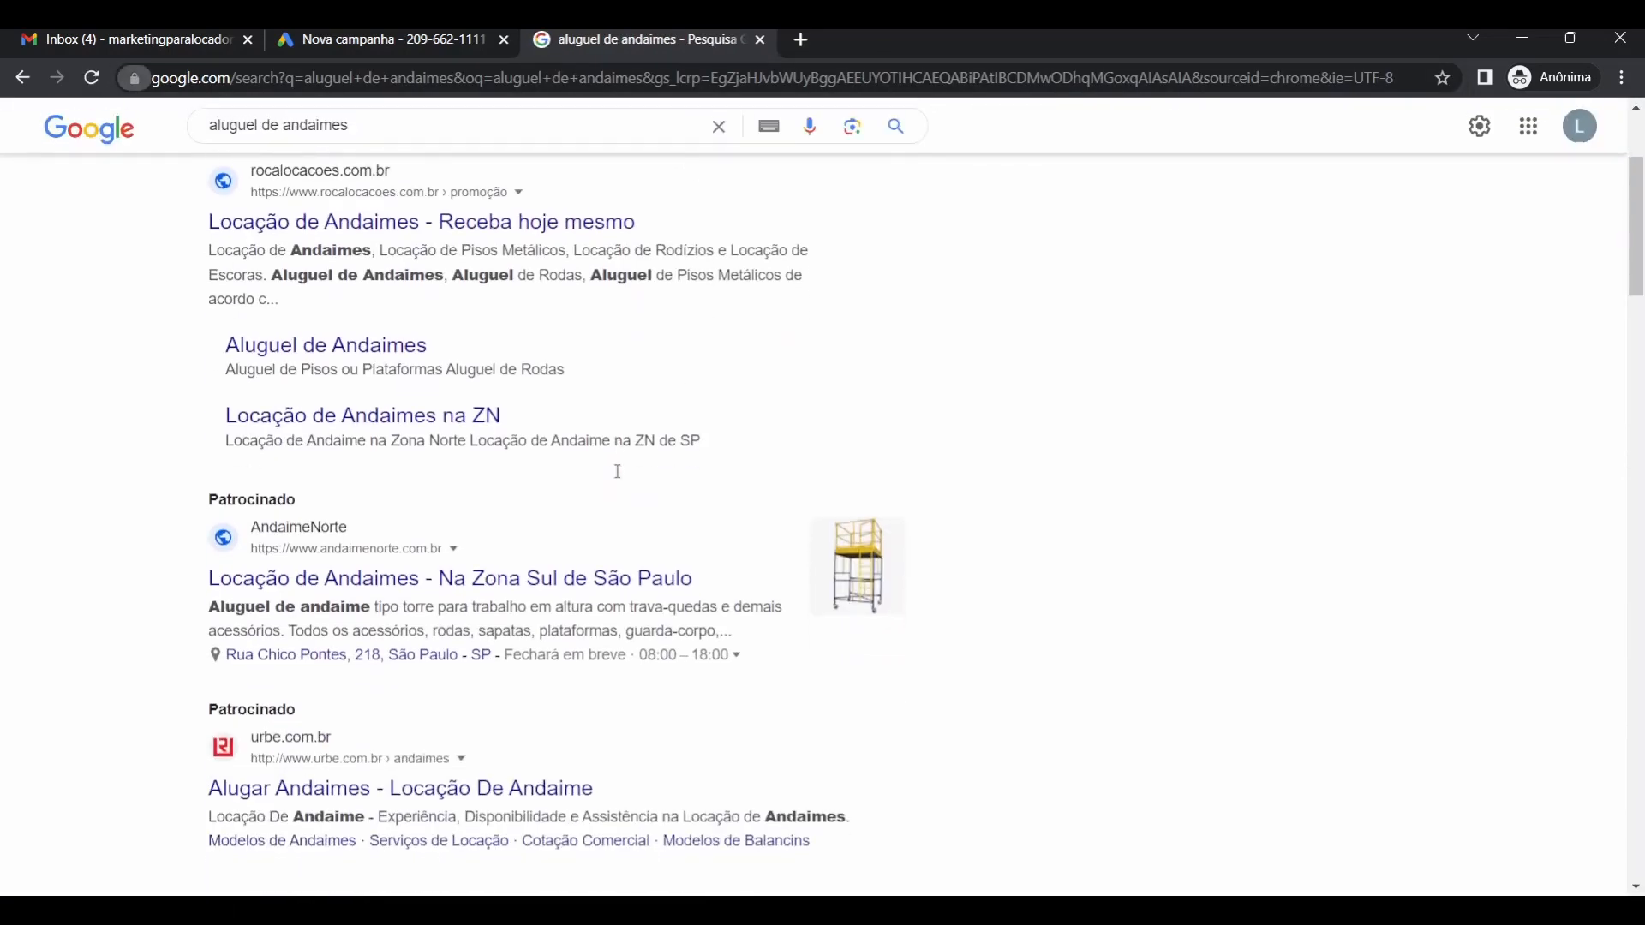
pyautogui.scroll(-3, 617, 471)
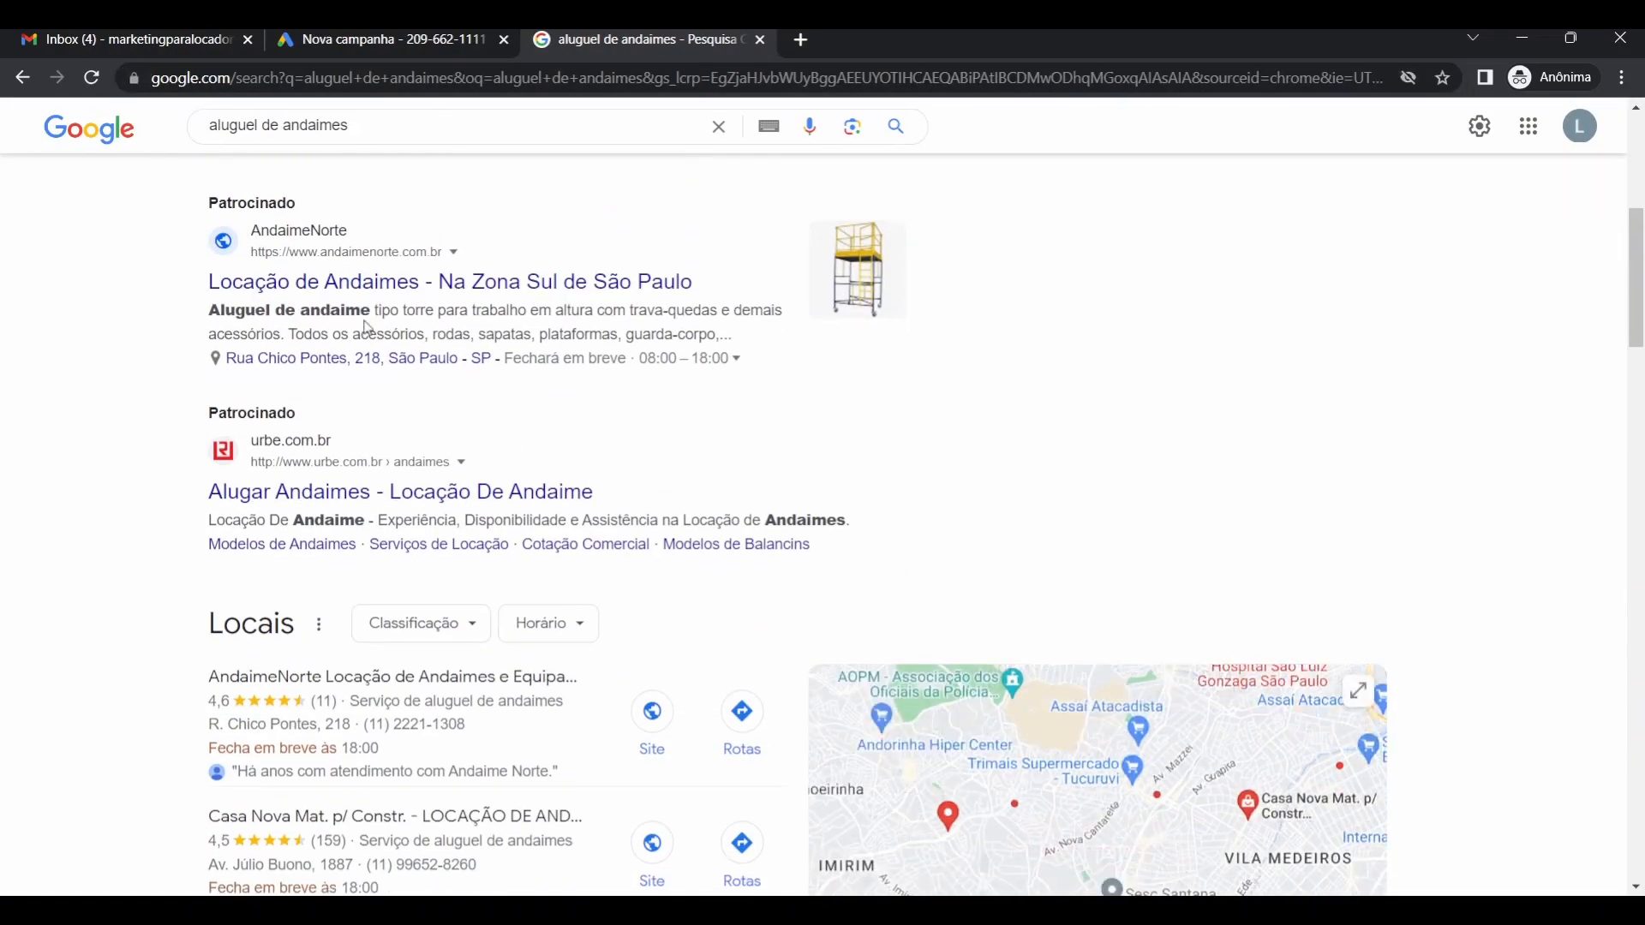
pyautogui.scroll(1, 366, 328)
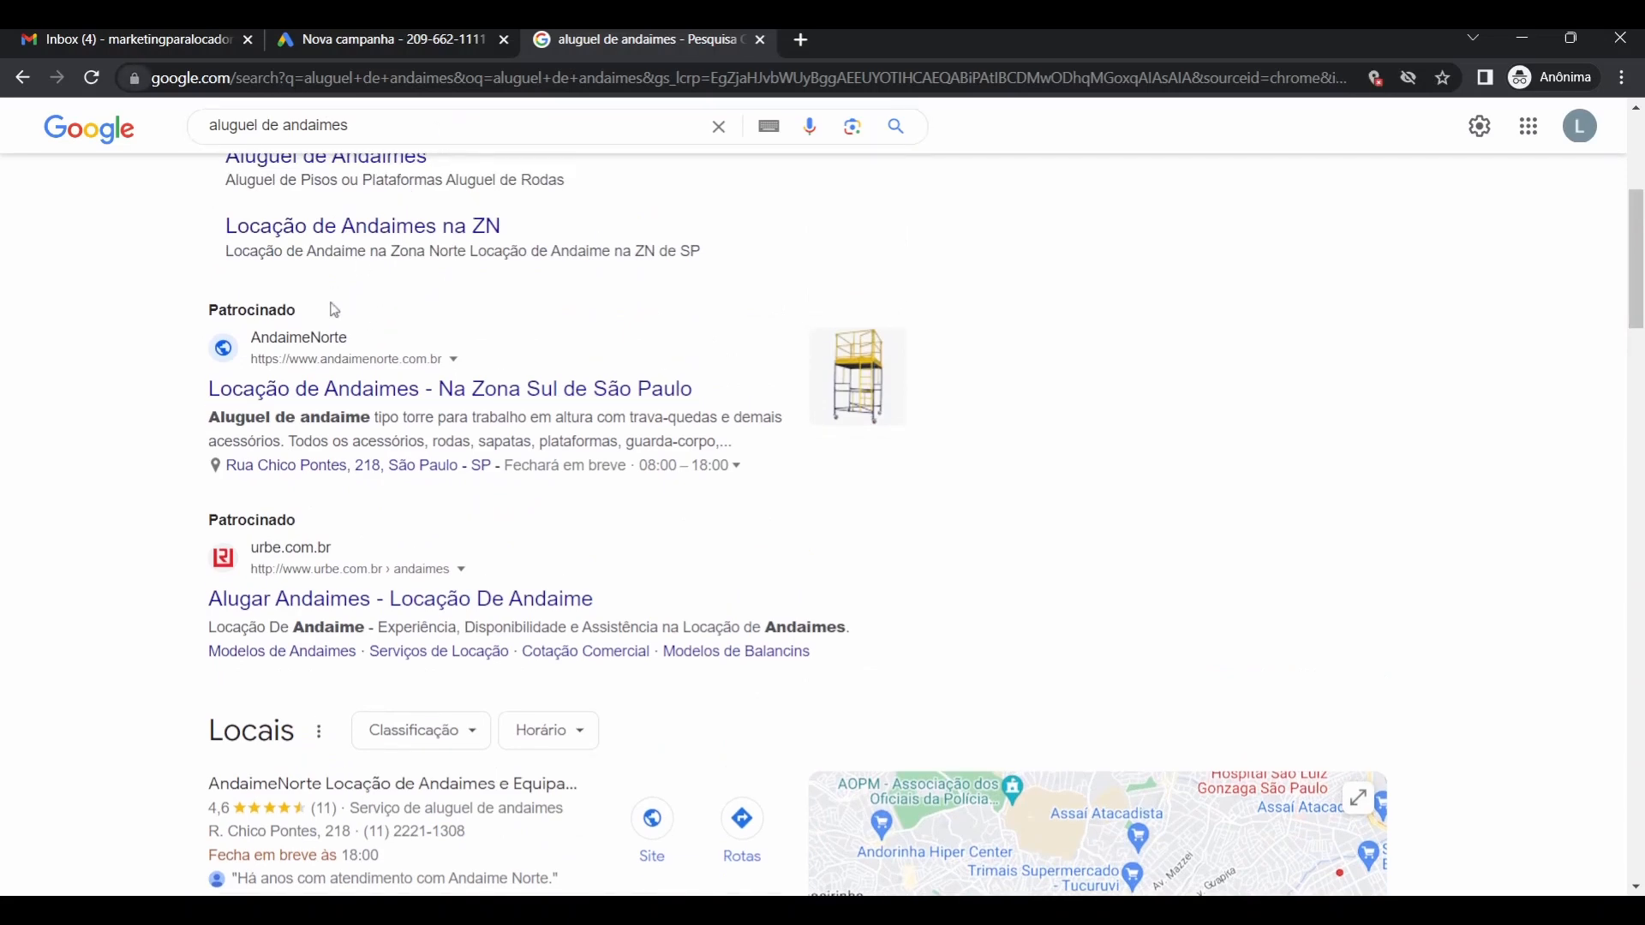
pyautogui.scroll(5, 334, 310)
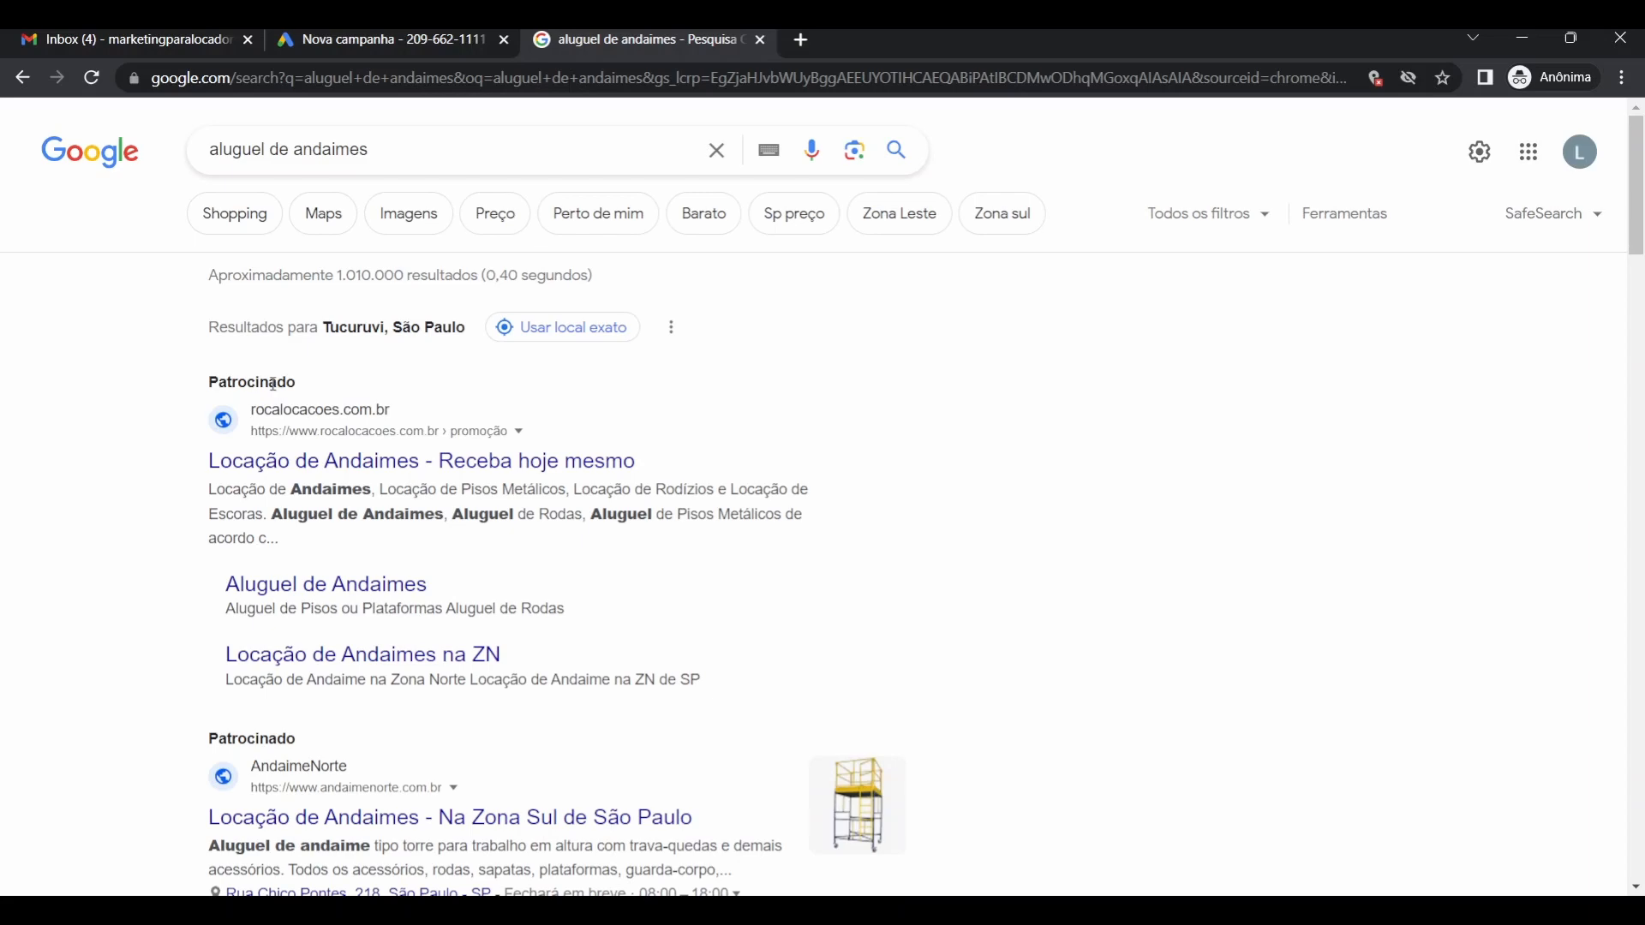
pyautogui.scroll(-5, 355, 300)
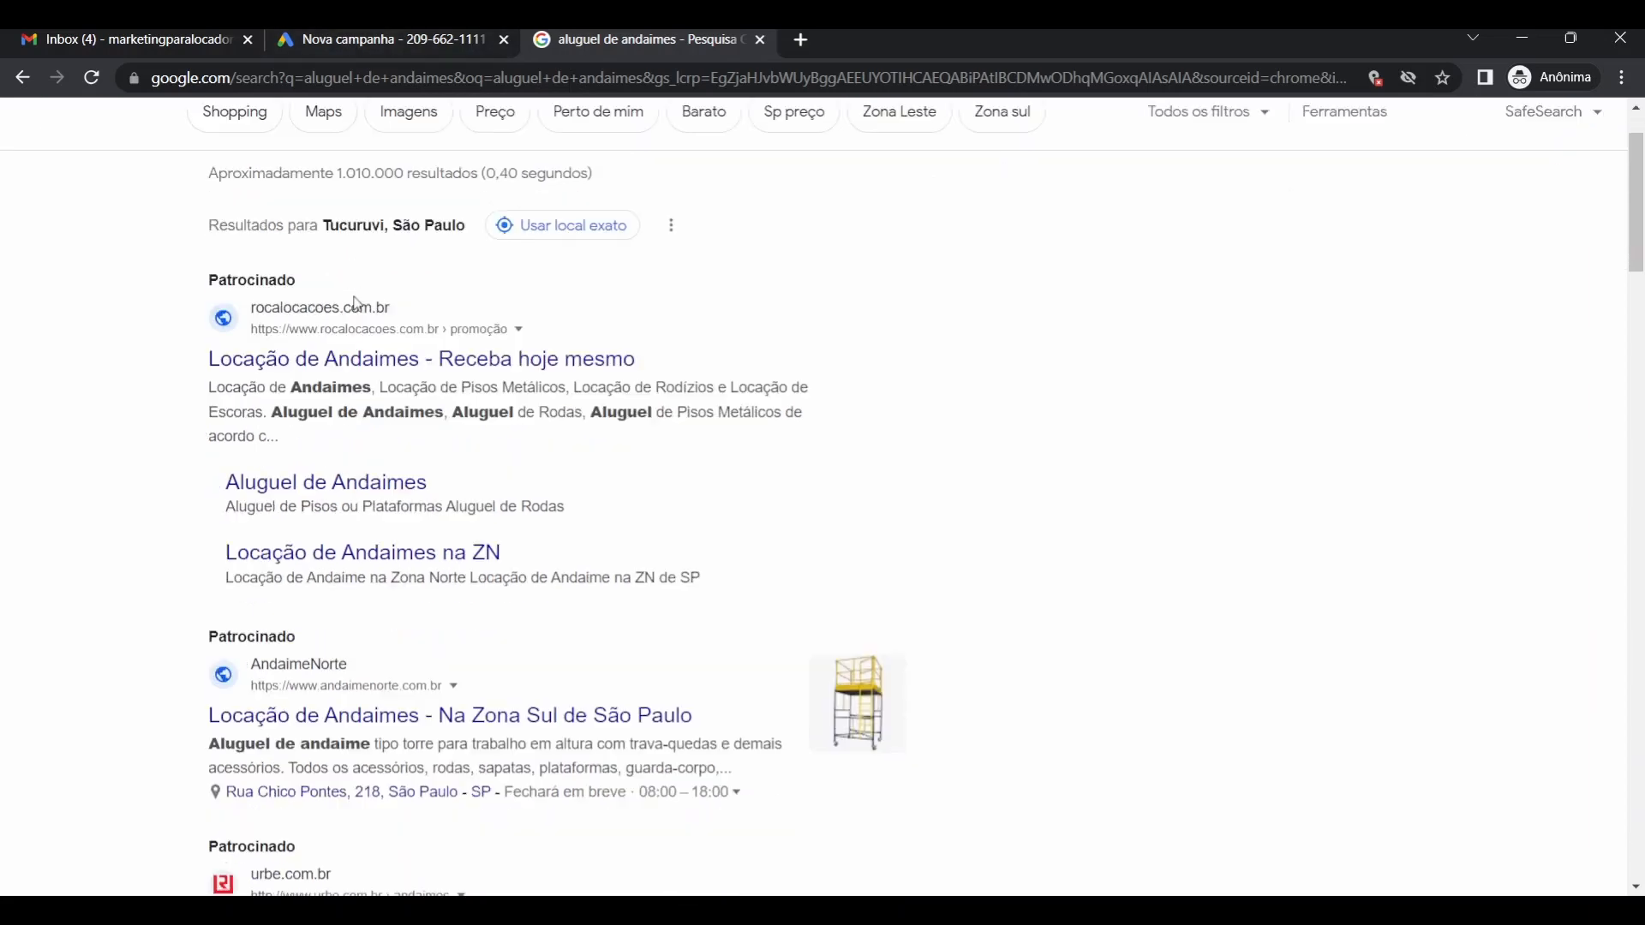
pyautogui.scroll(-12, 358, 316)
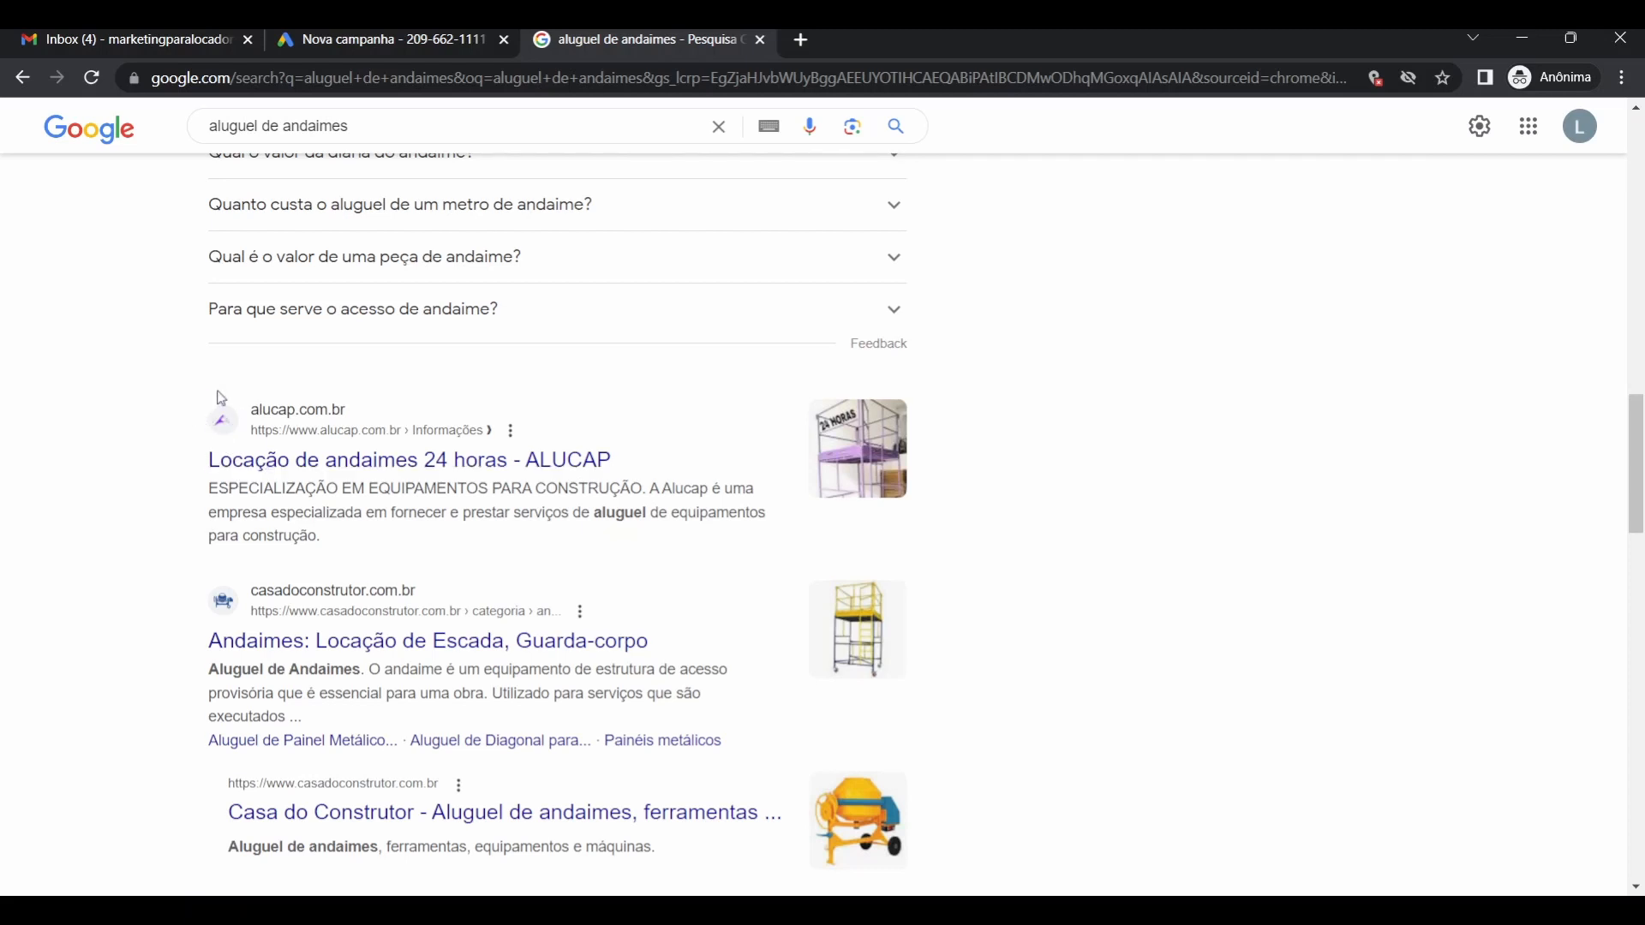
pyautogui.scroll(-15, 195, 429)
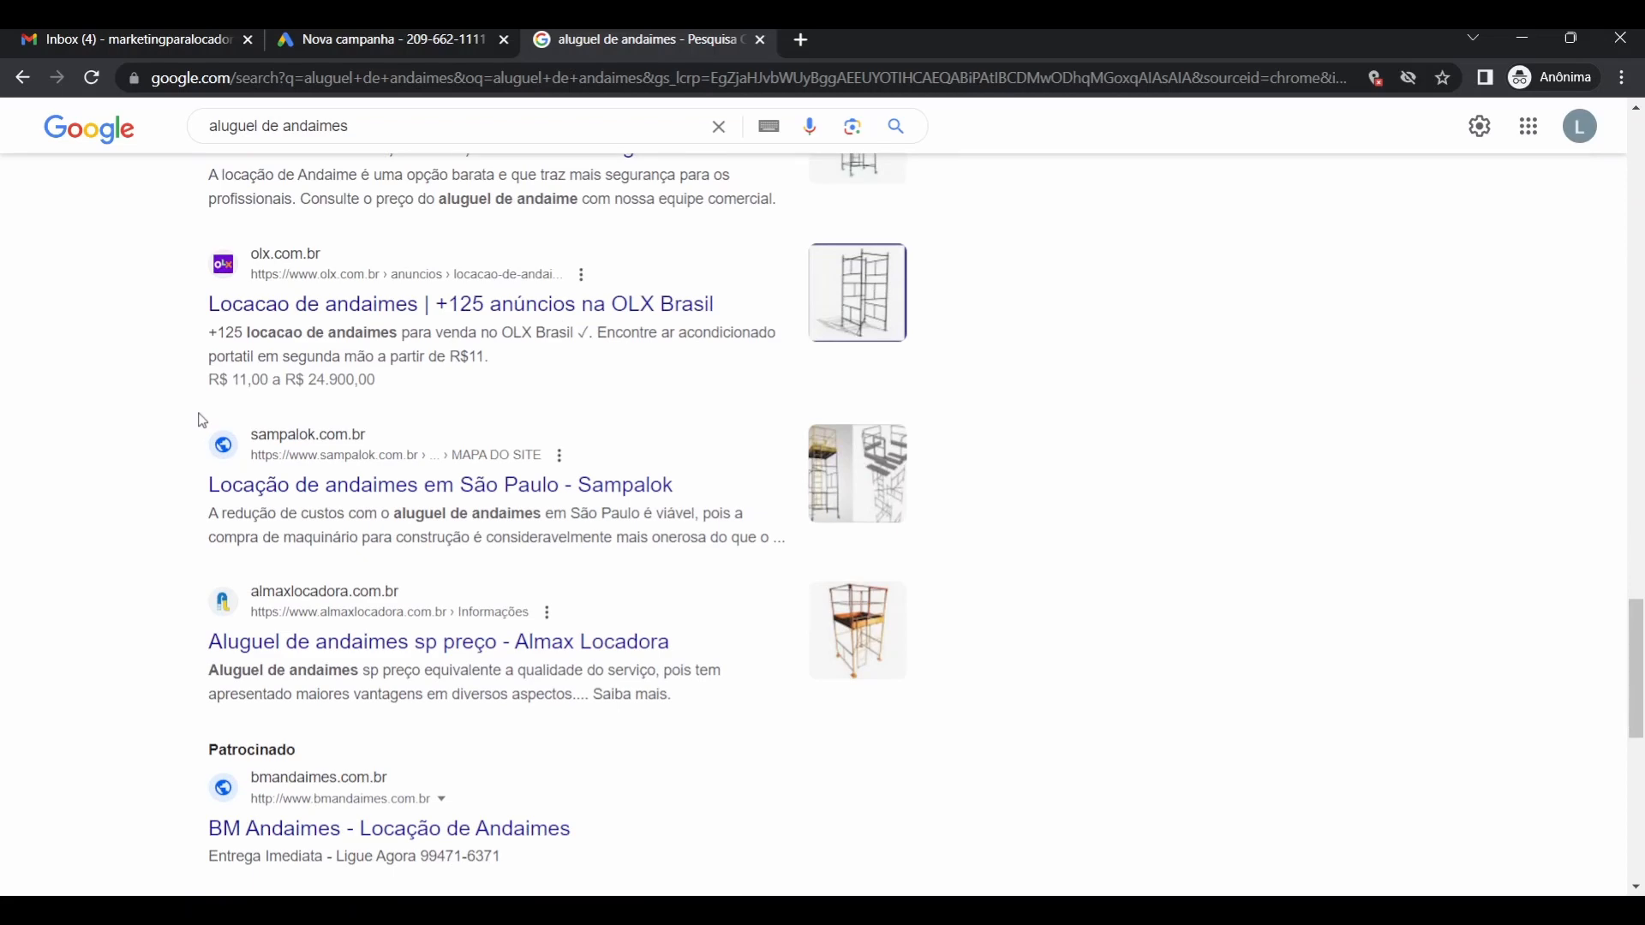
pyautogui.scroll(-3, 203, 421)
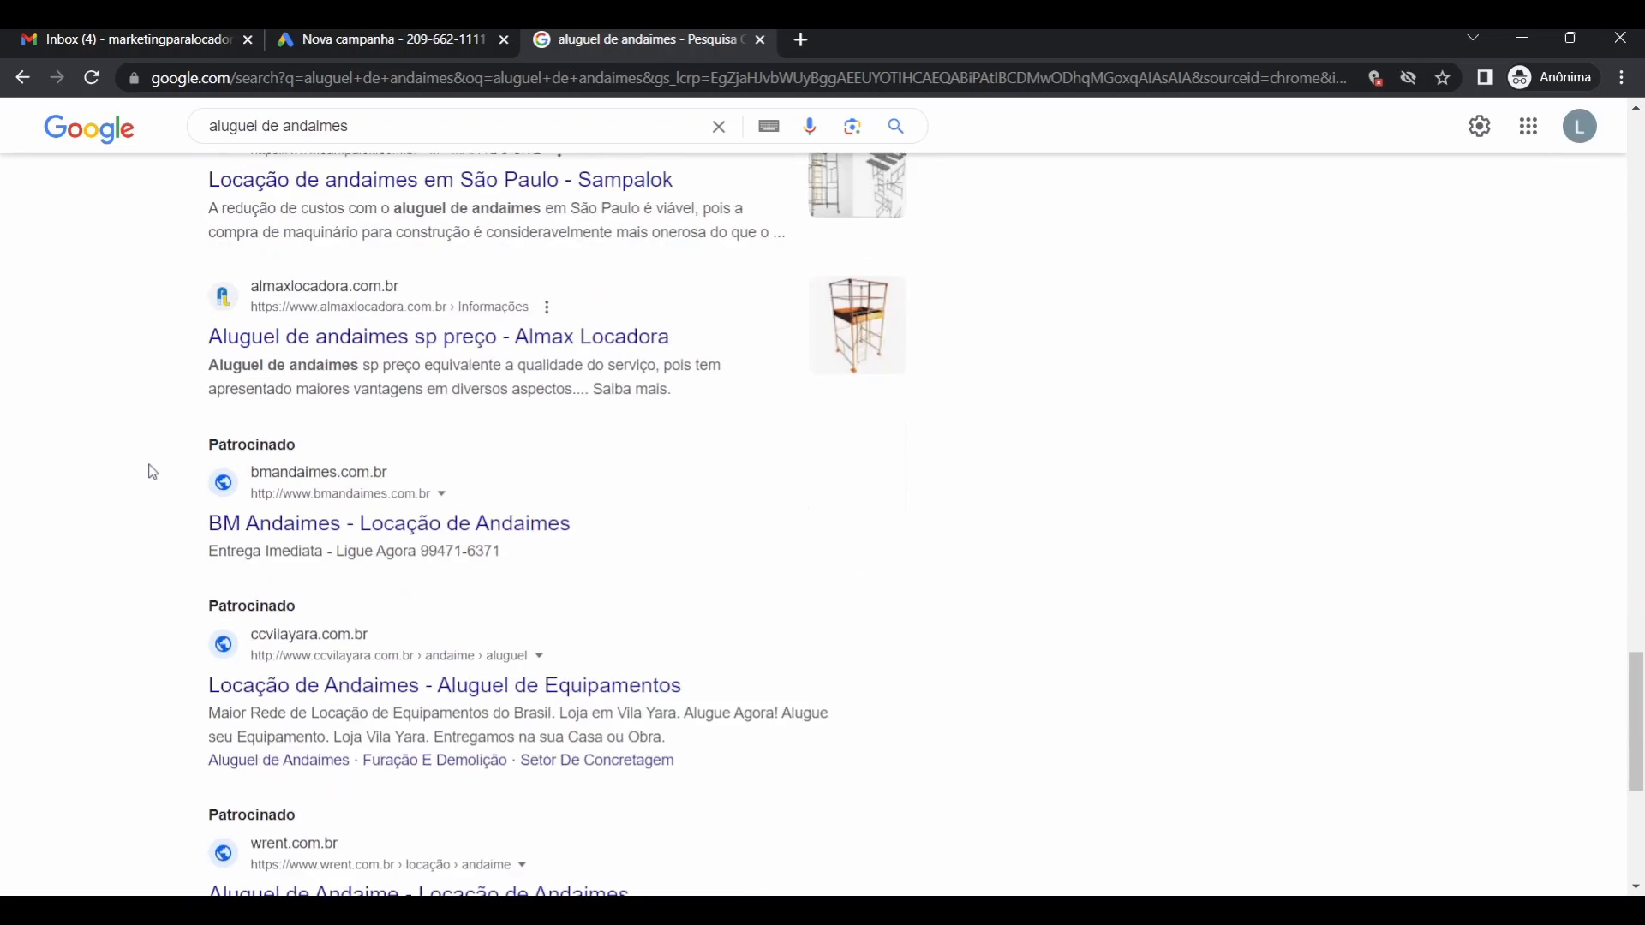
pyautogui.scroll(8, 145, 478)
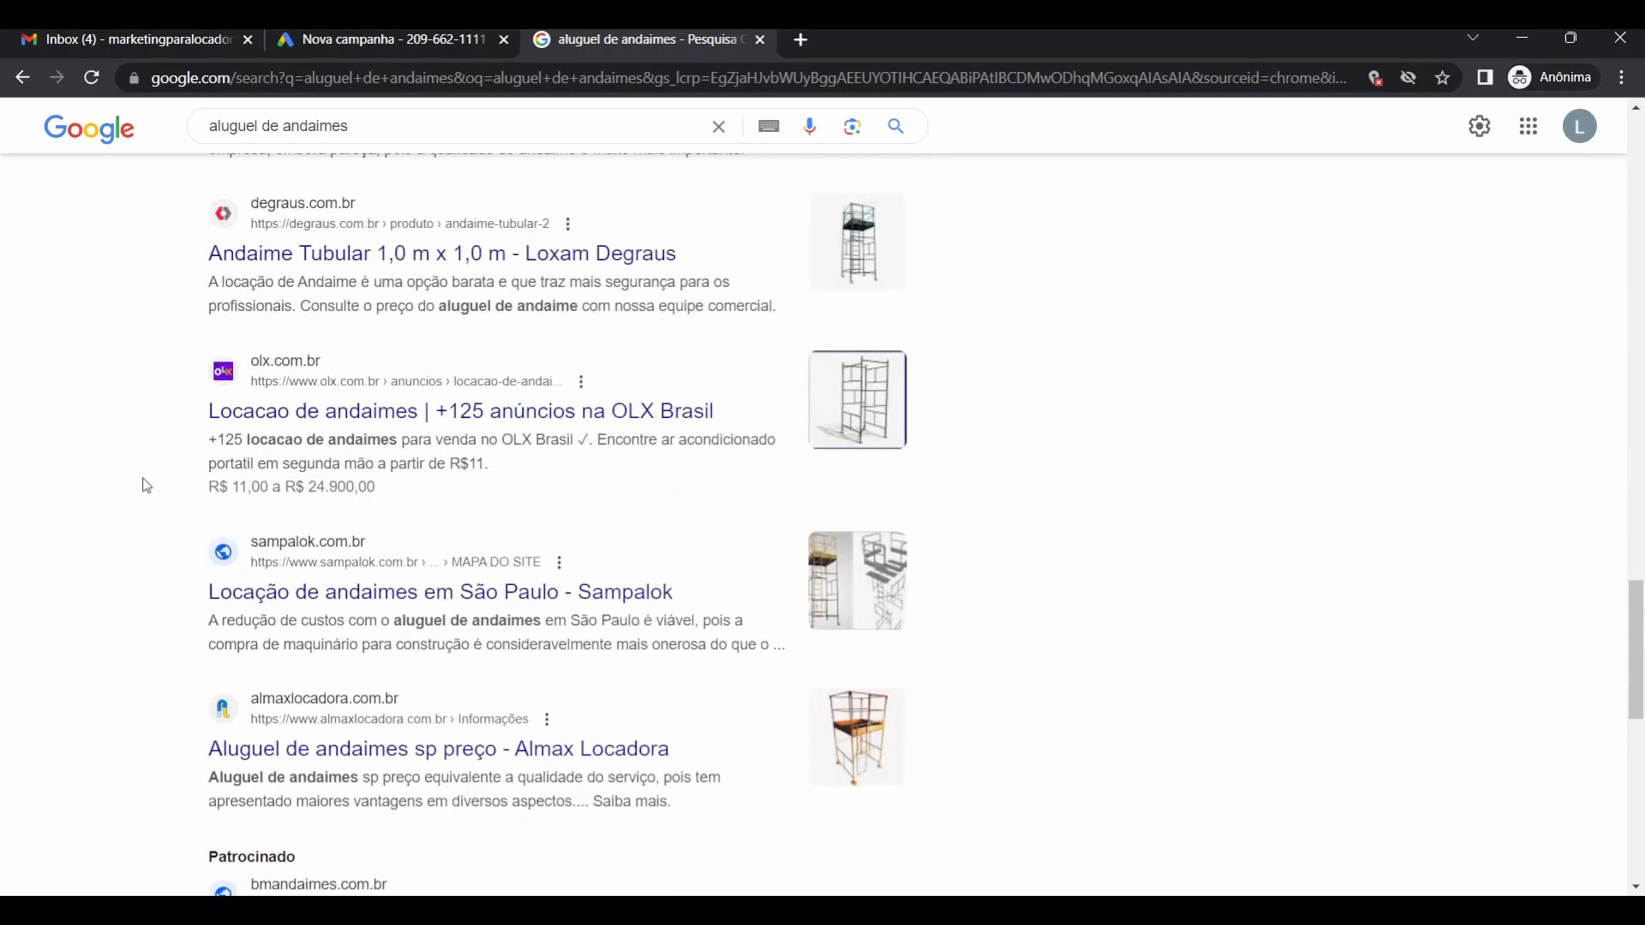
pyautogui.scroll(10, 143, 484)
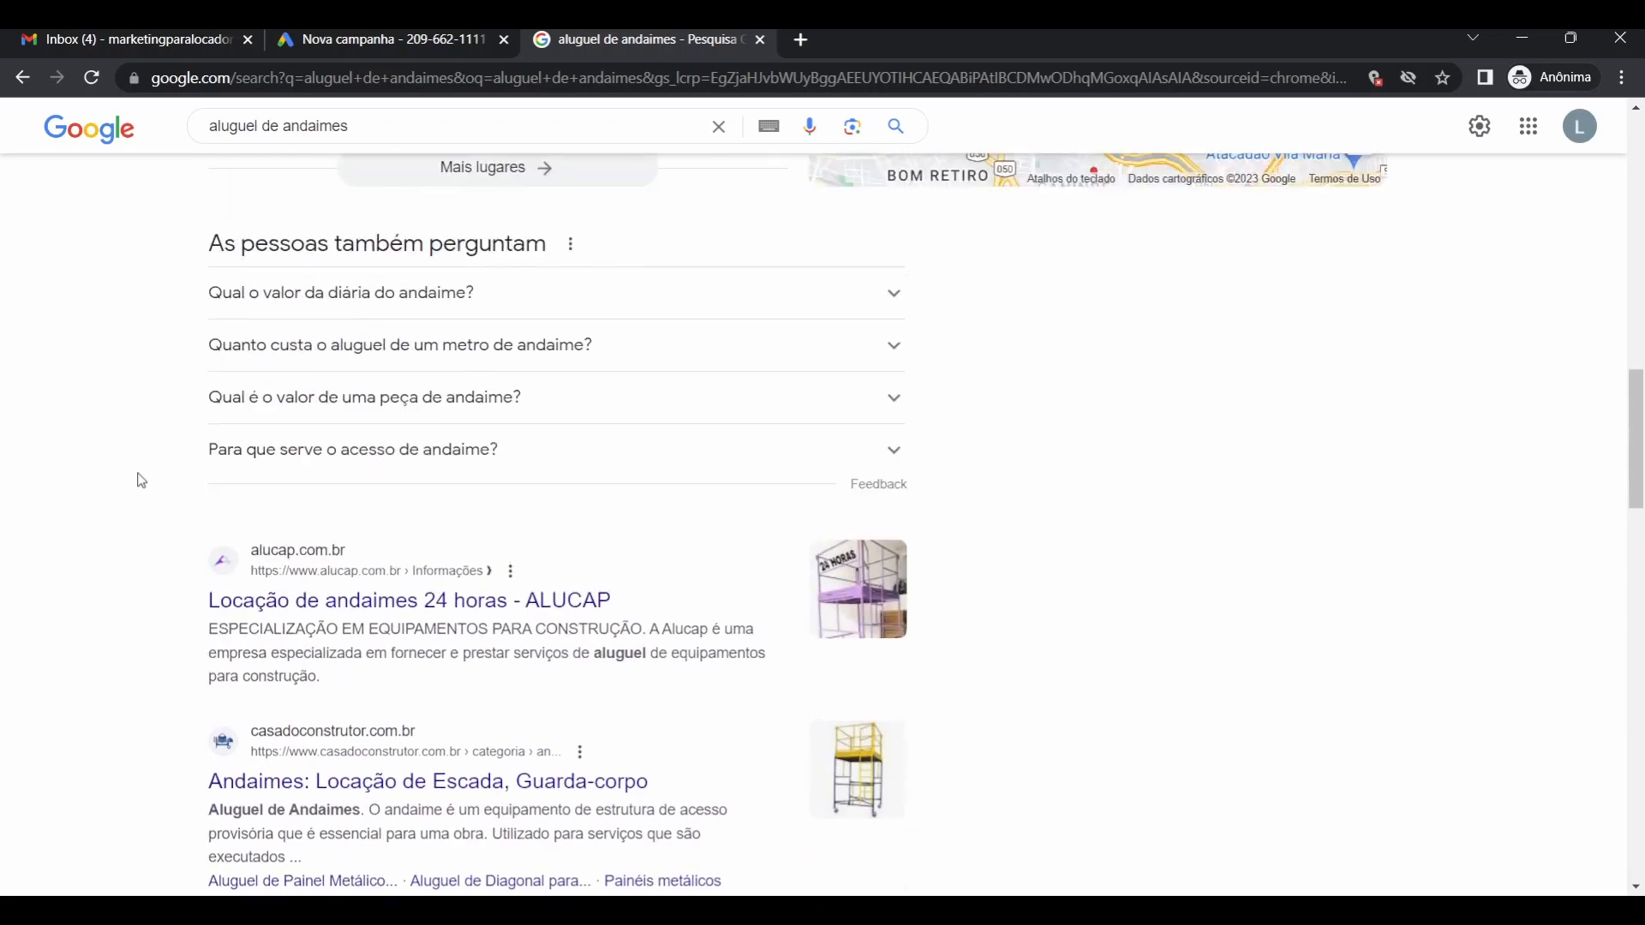
pyautogui.scroll(13, 140, 481)
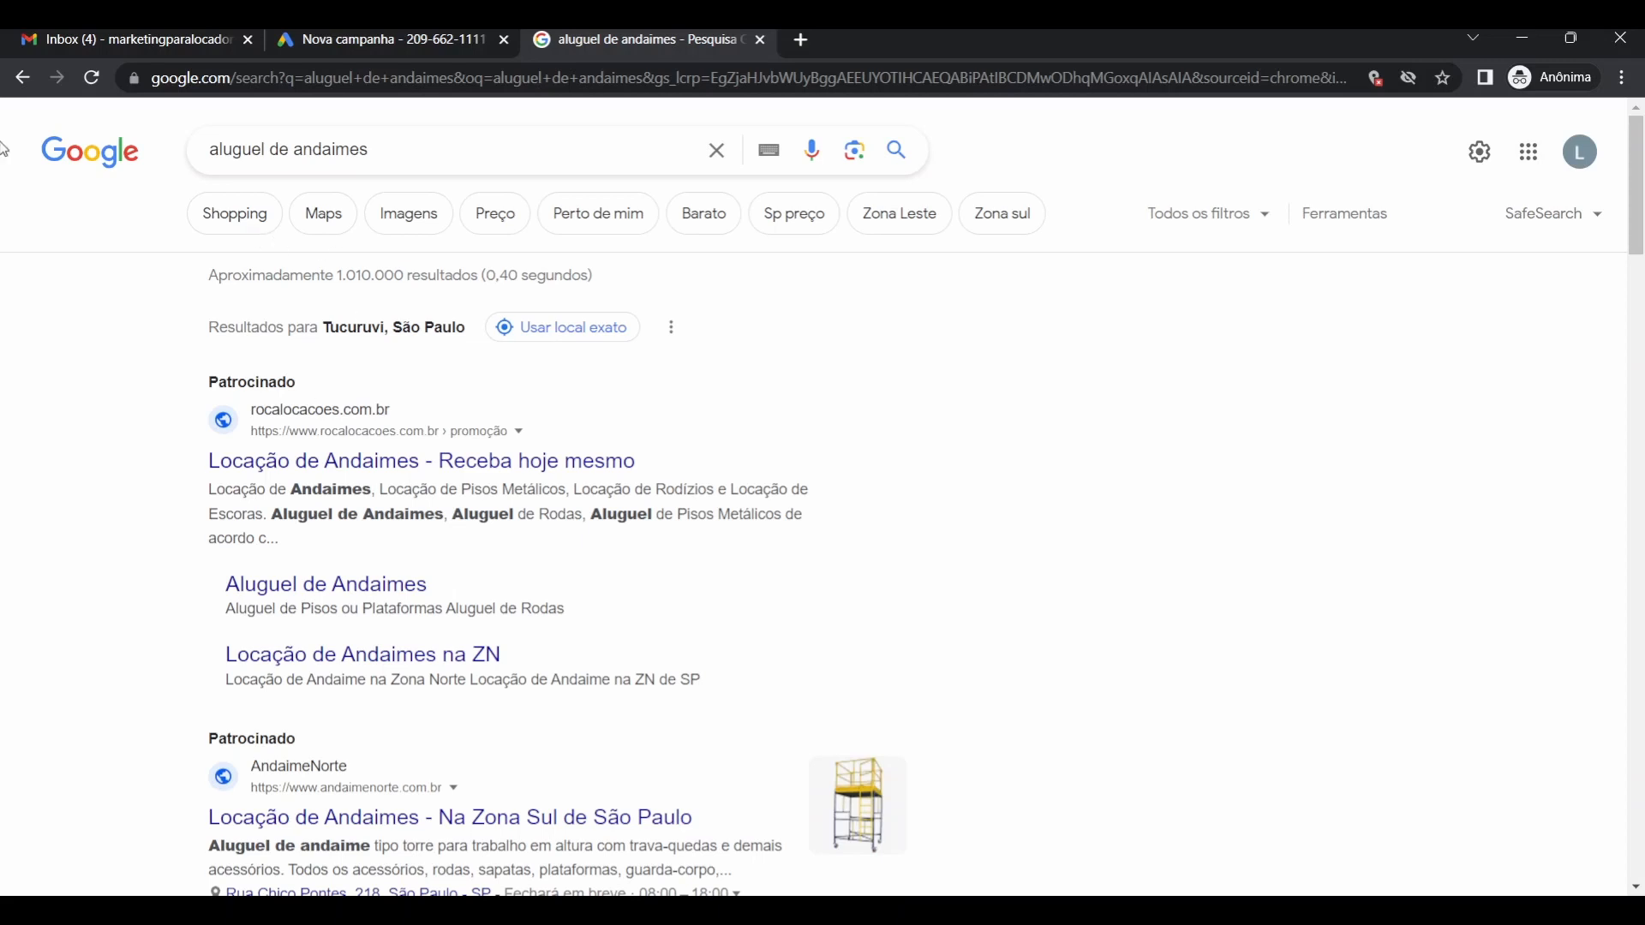
# Switch back to the Google Ads Nova campanha tab showing the campaign-type options.
pyautogui.click(361, 45)
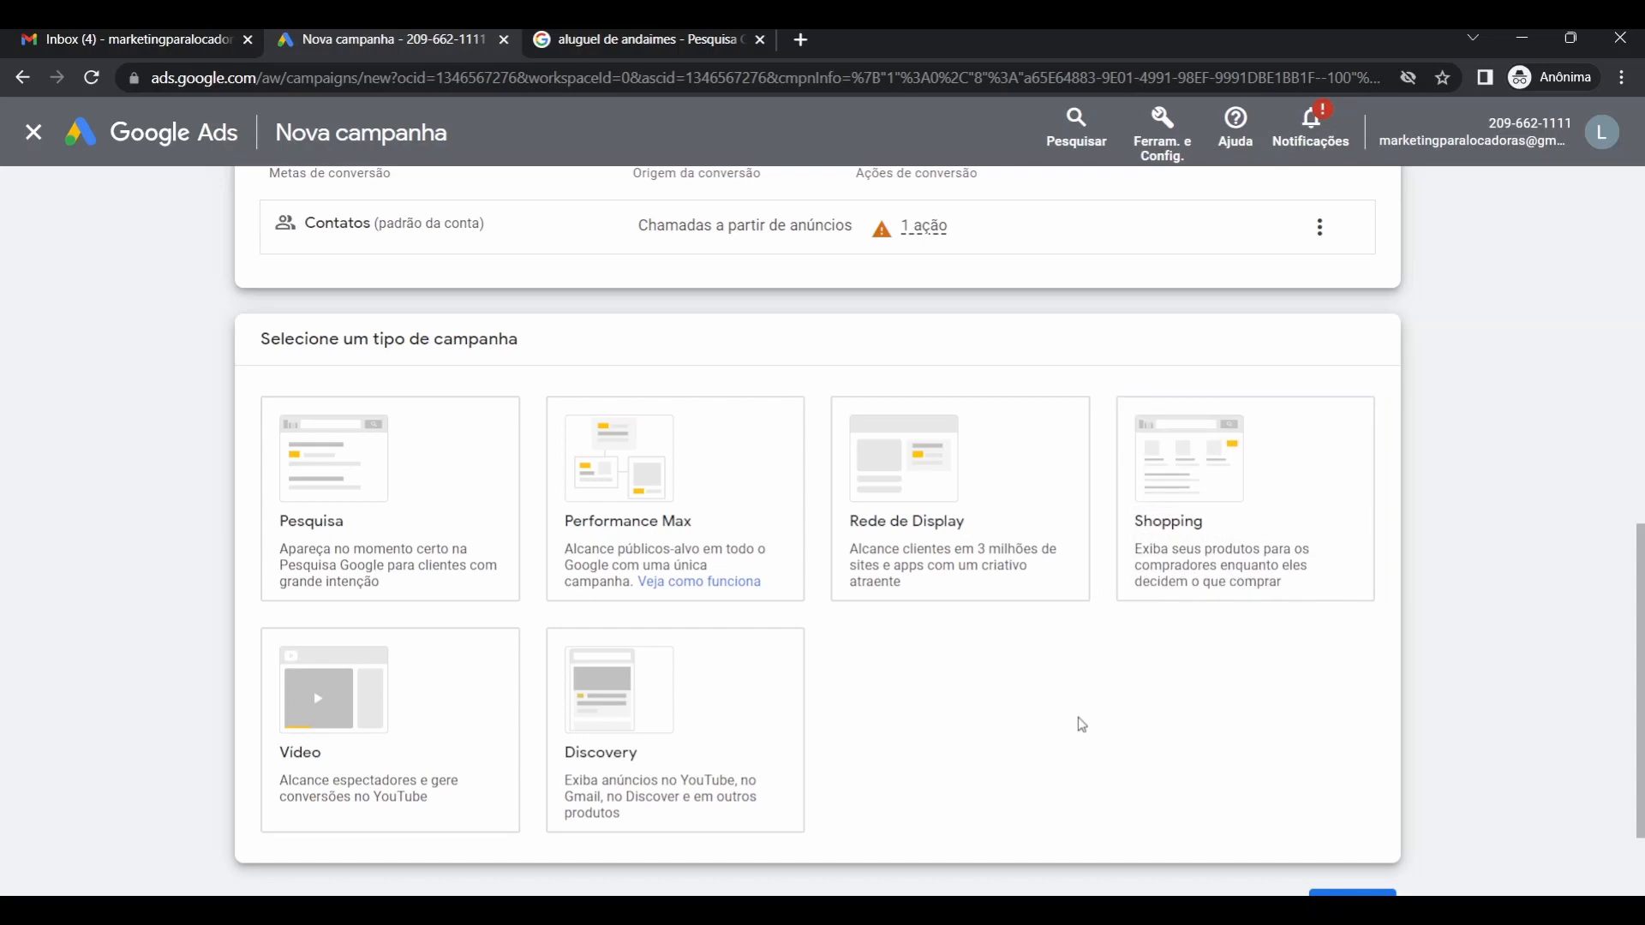
# Select the Pesquisa (Search) card as the Leads campaign's type.
pyautogui.click(316, 746)
pyautogui.click(405, 525)
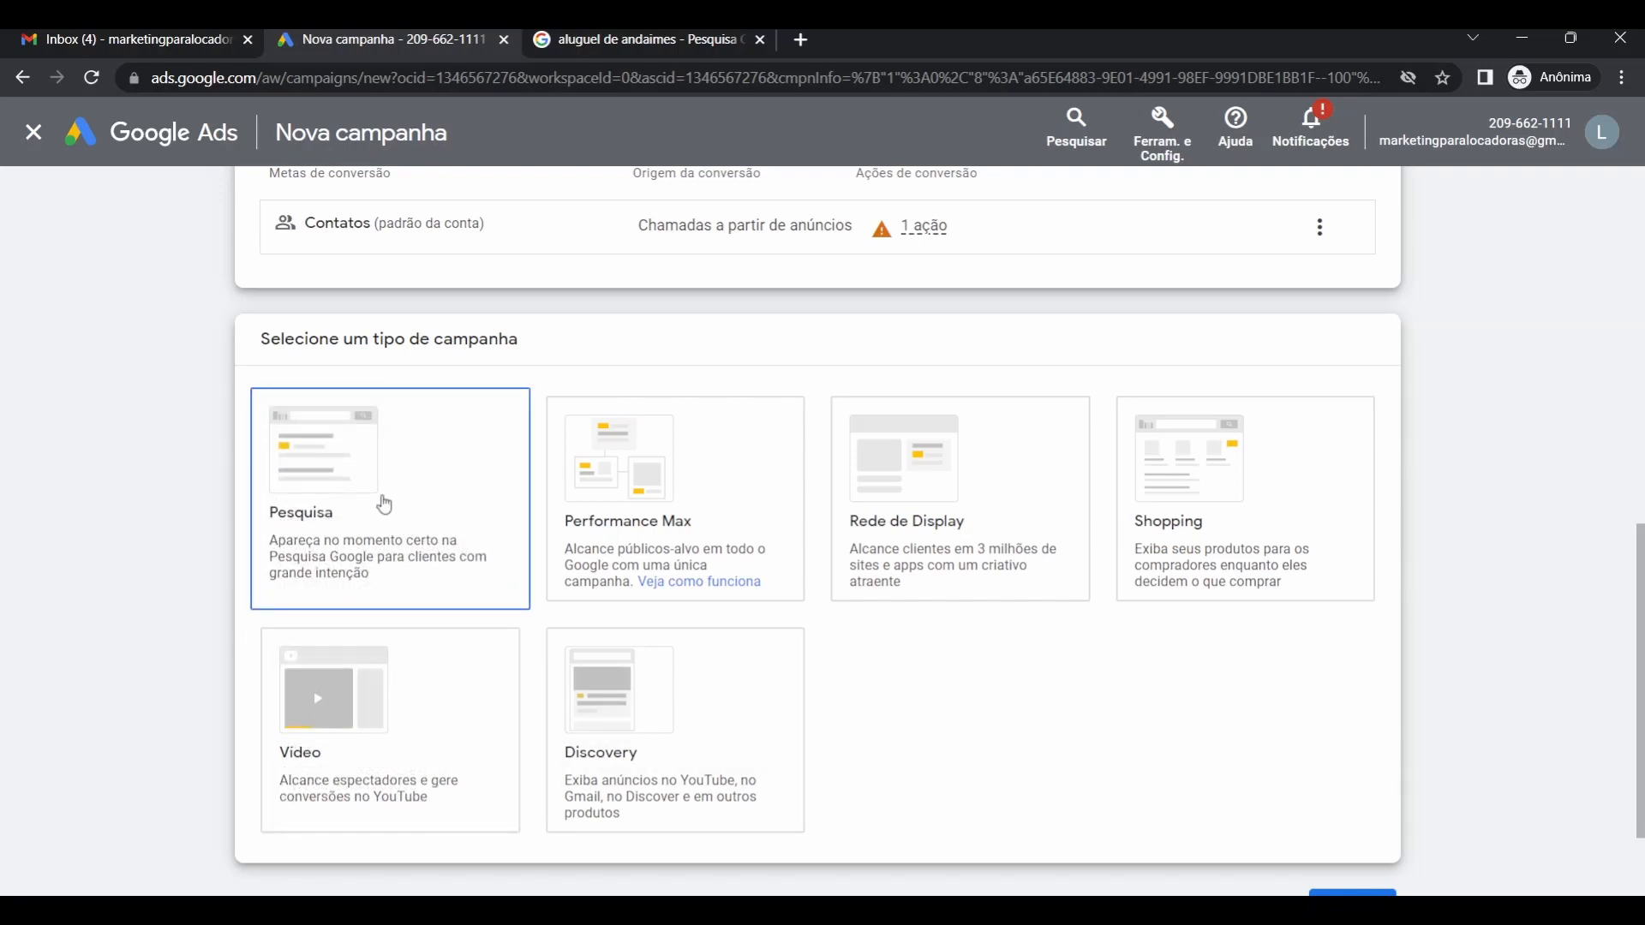
pyautogui.scroll(5, 195, 537)
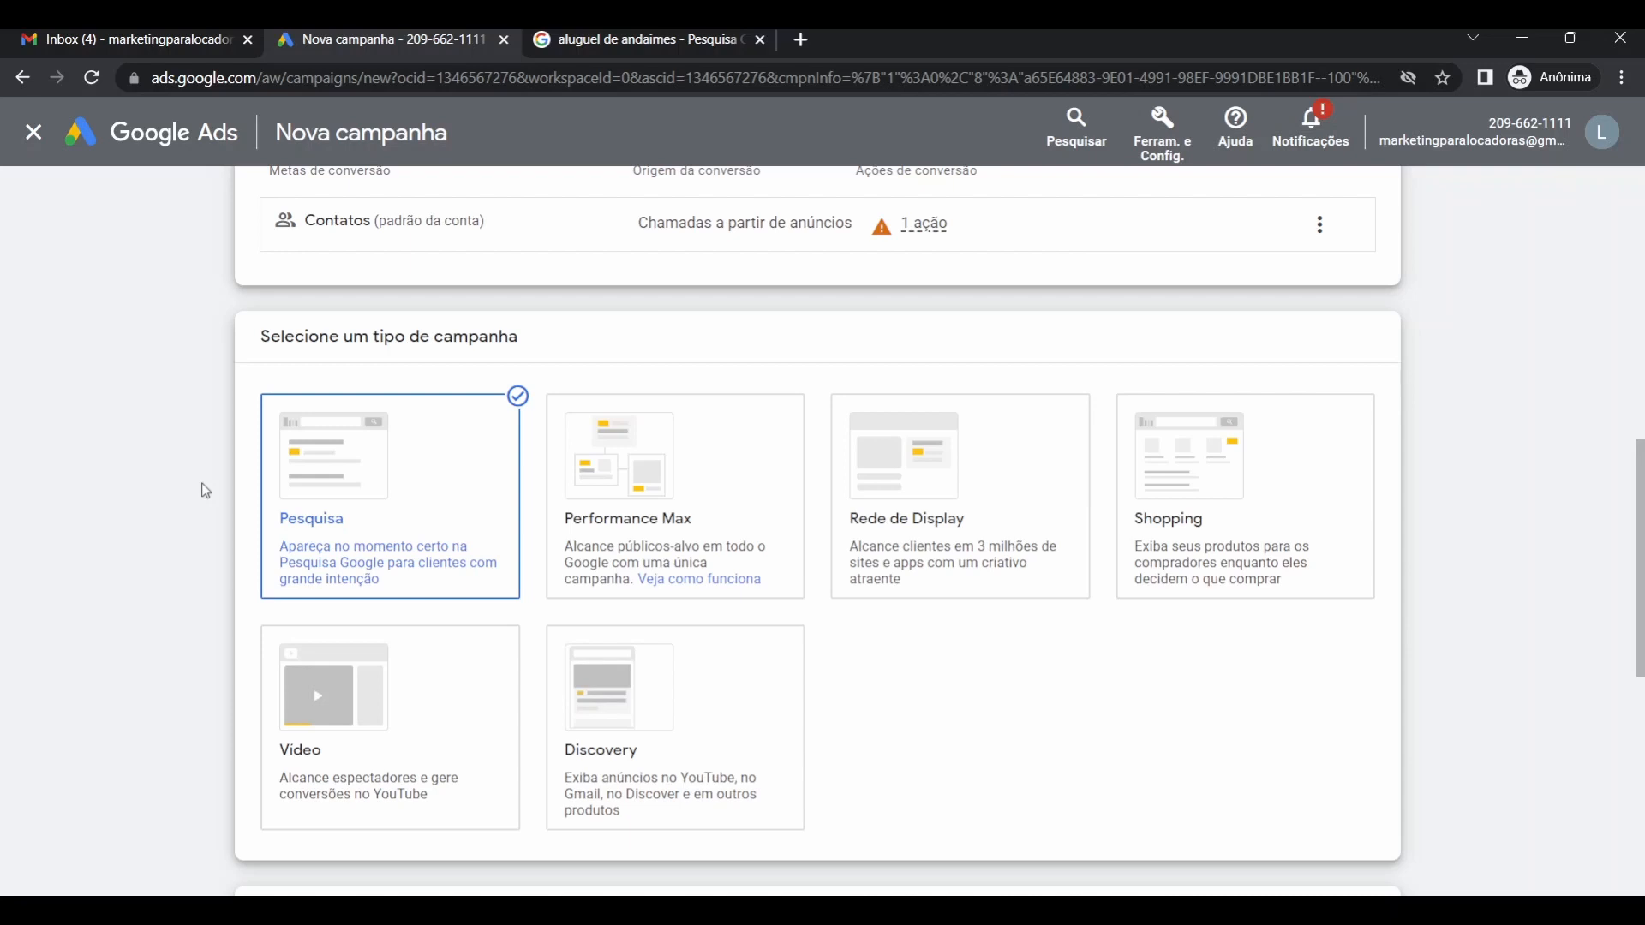
# Glance at the search results, then scroll the campaign page to Visitas ao site and Ligações telefônicas.
pyautogui.click(577, 39)
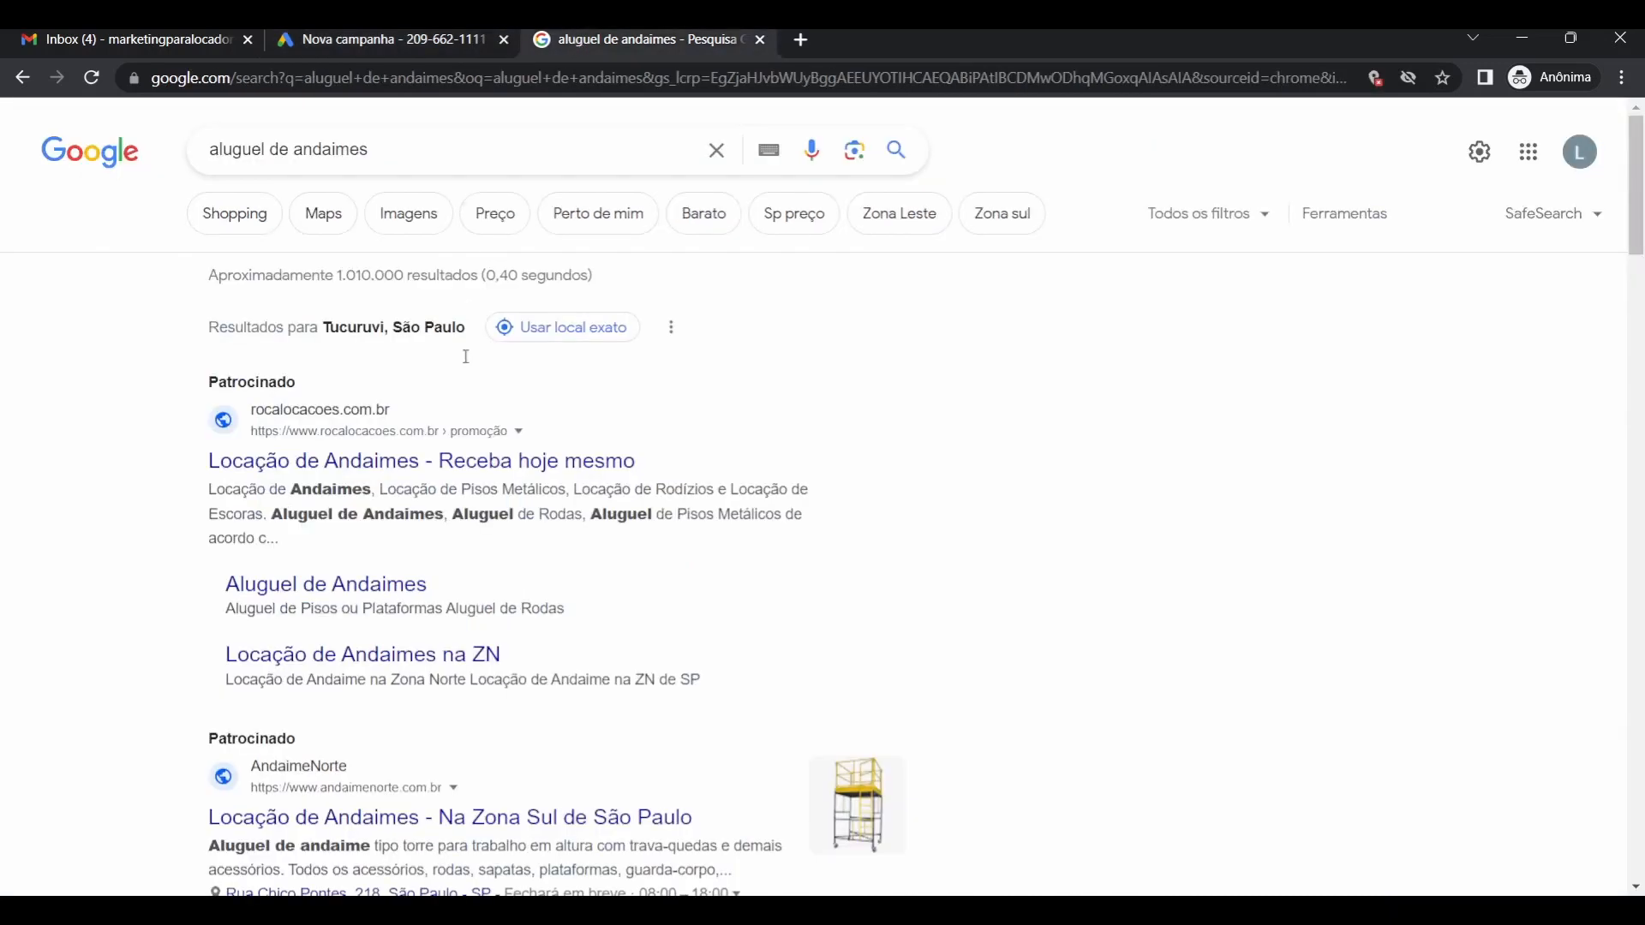
pyautogui.click(386, 39)
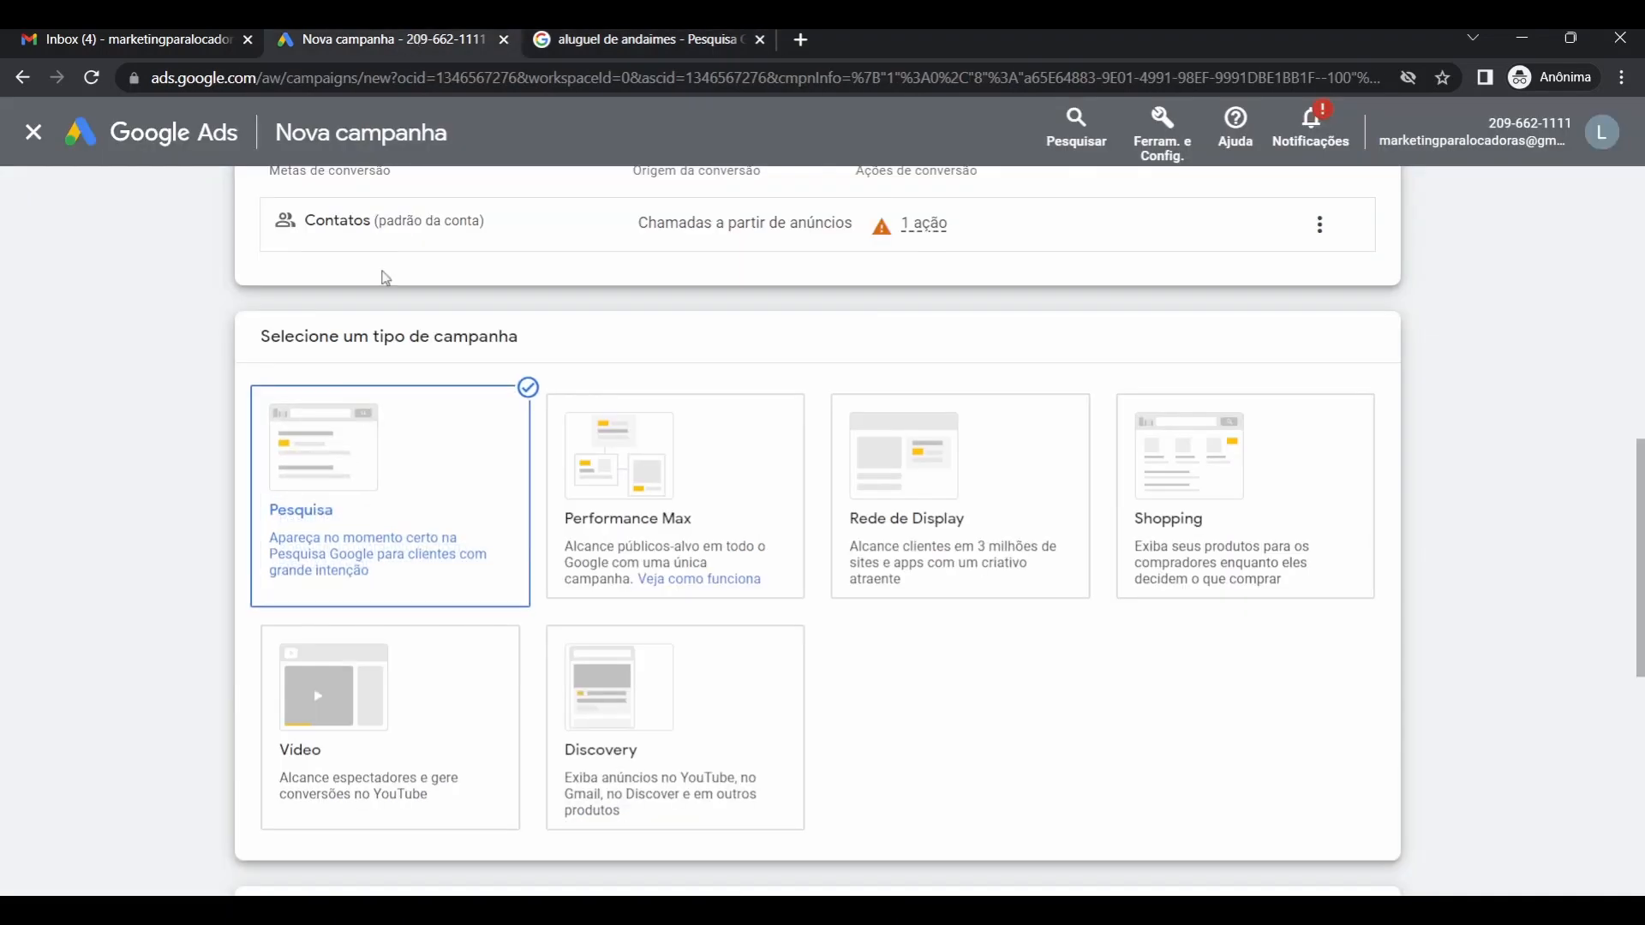
pyautogui.scroll(-3, 159, 539)
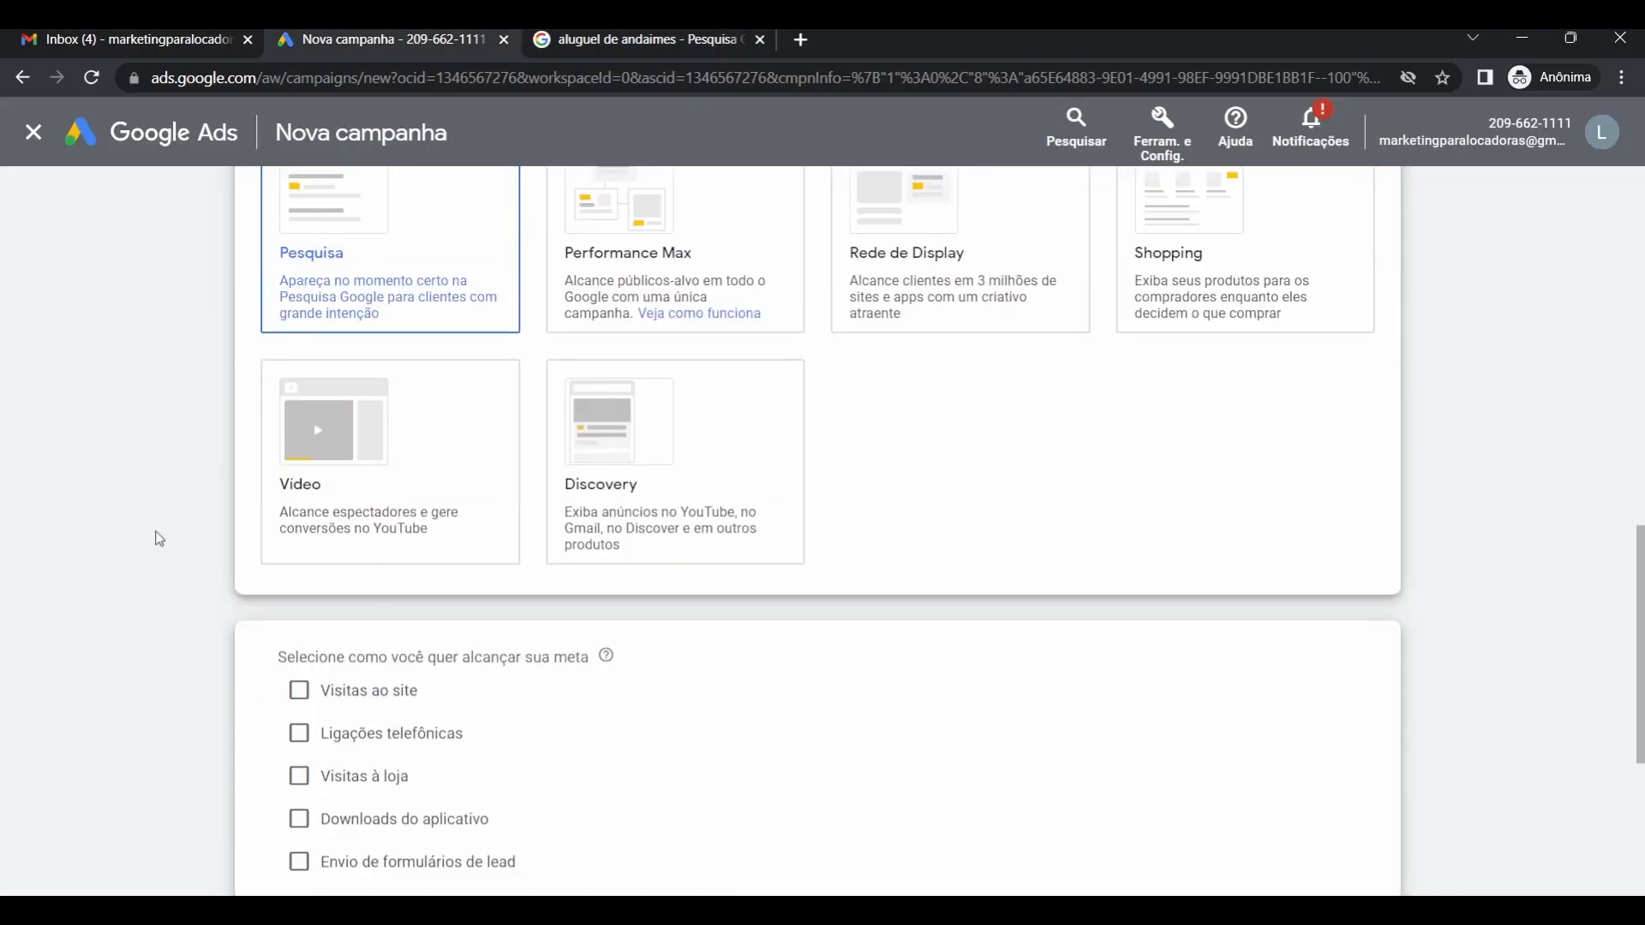
pyautogui.scroll(-3, 160, 539)
pyautogui.scroll(-2, 158, 536)
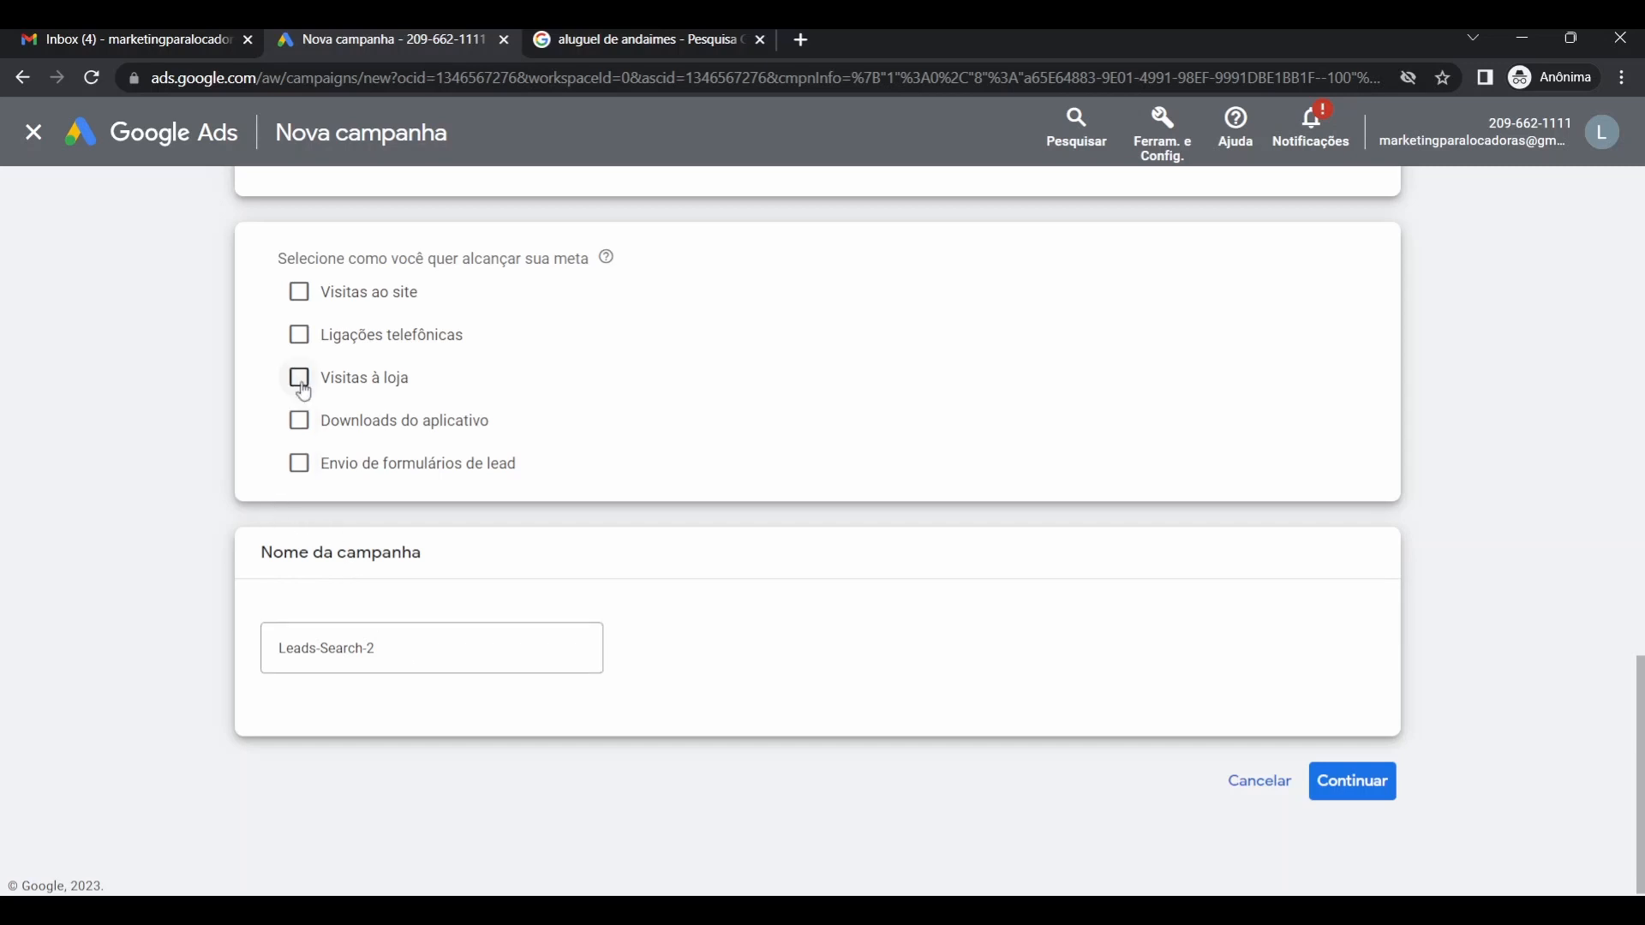
# Tick Ligações telefônicas, set the phone country to Brasil, and enter the business phone number.
pyautogui.click(306, 342)
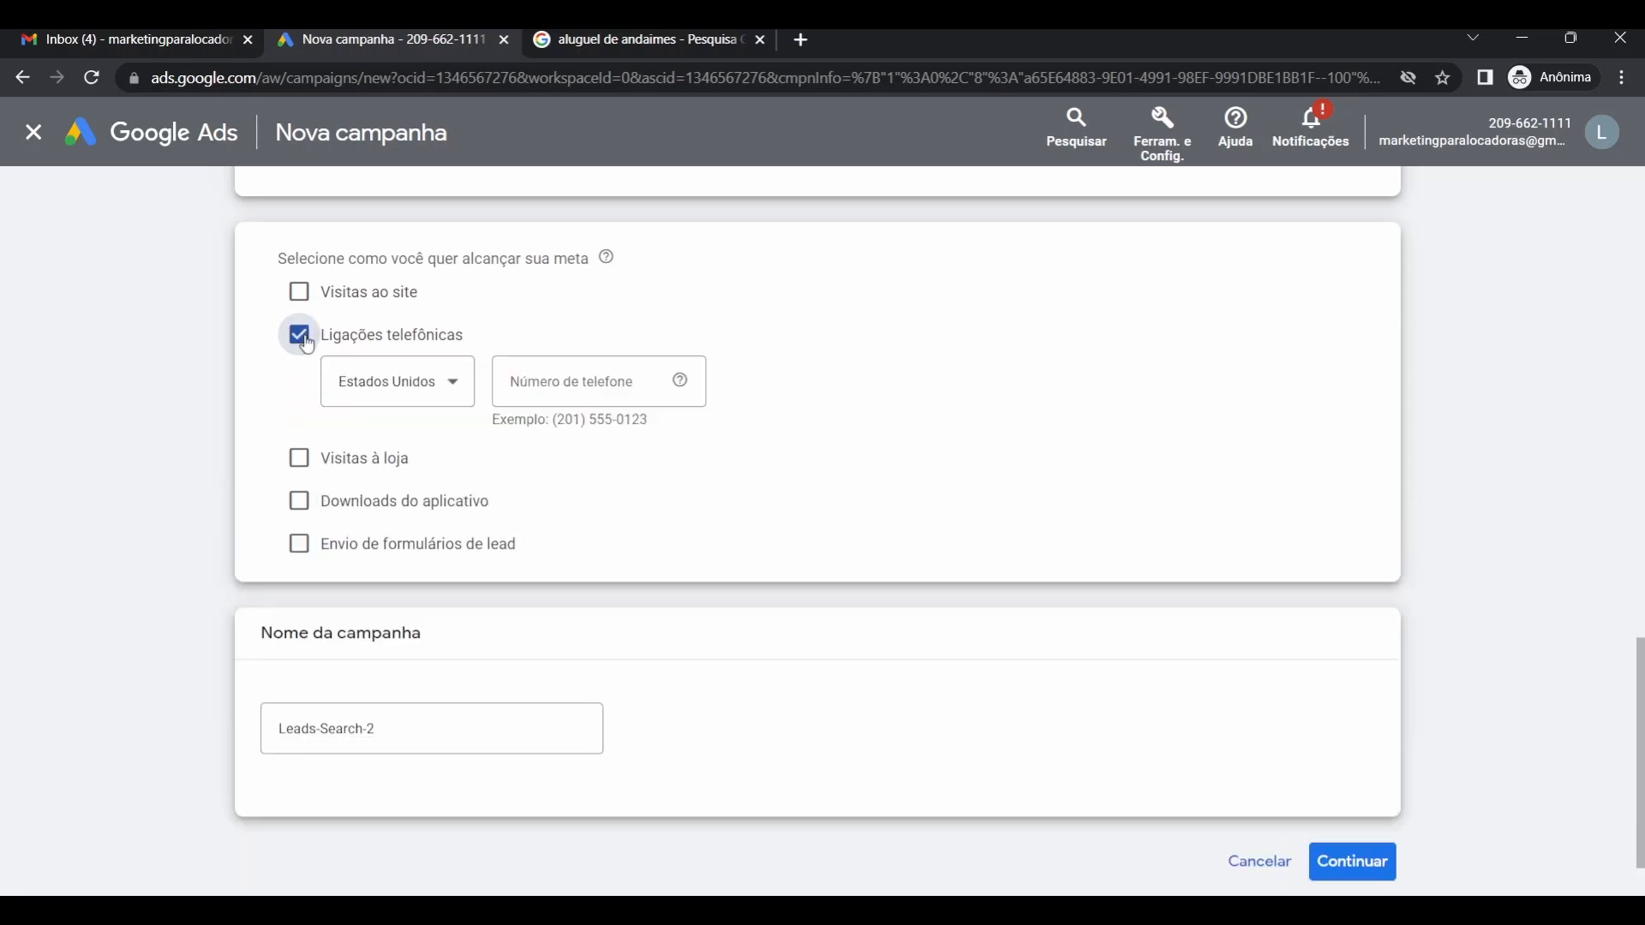
pyautogui.click(397, 384)
pyautogui.scroll(15, 411, 568)
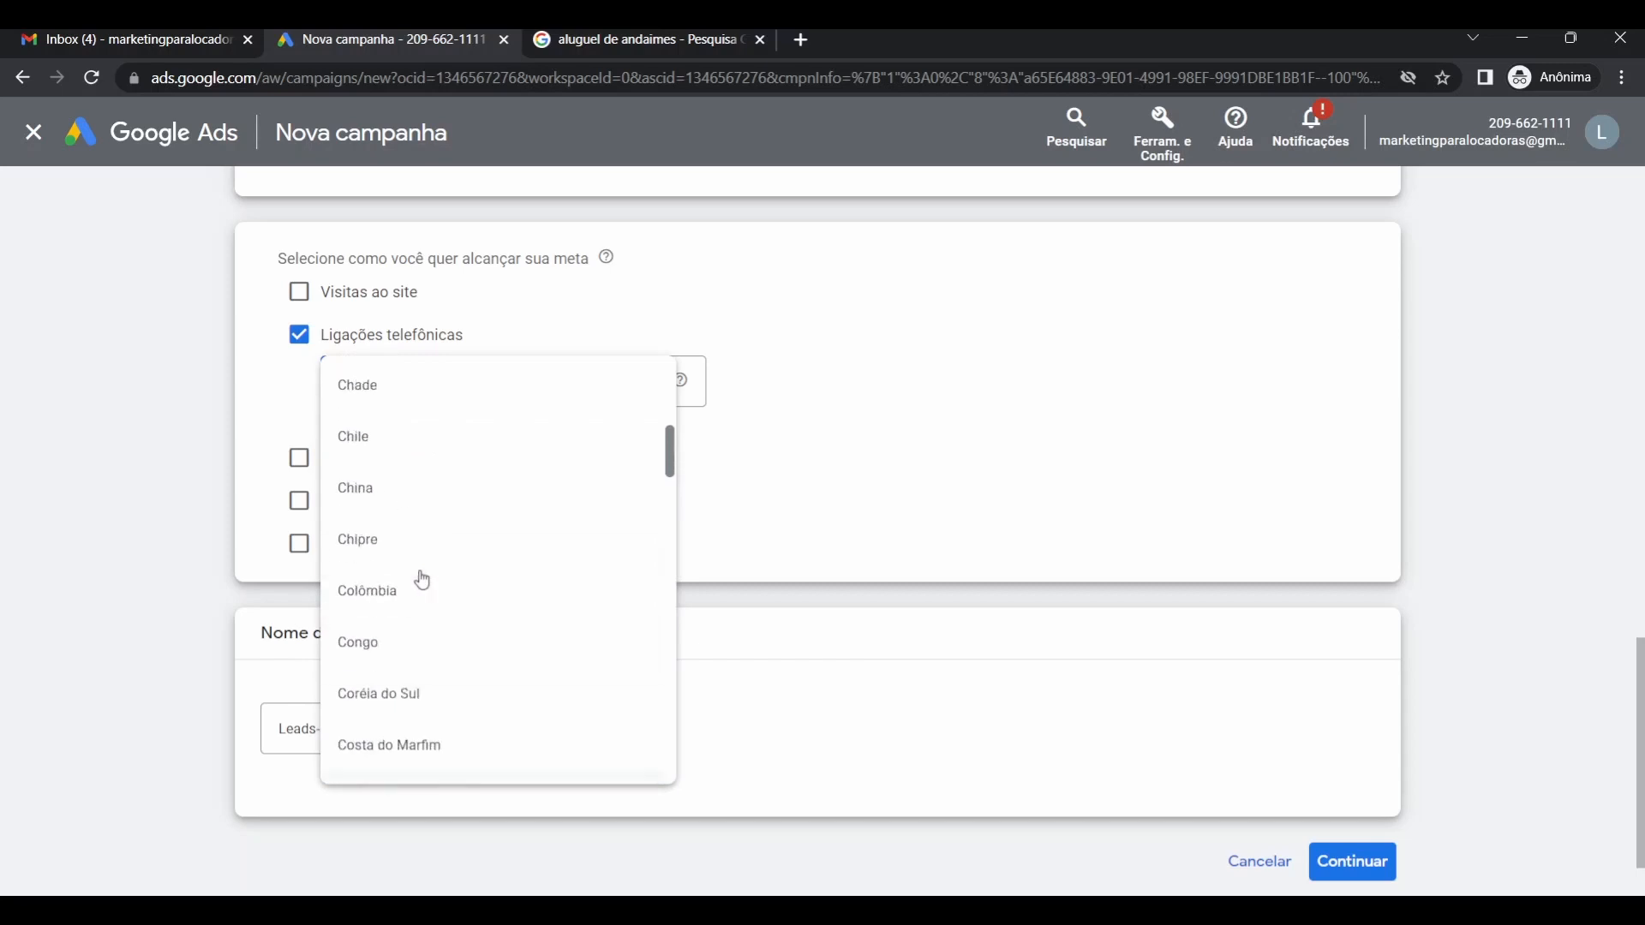
pyautogui.scroll(3, 411, 592)
pyautogui.click(397, 611)
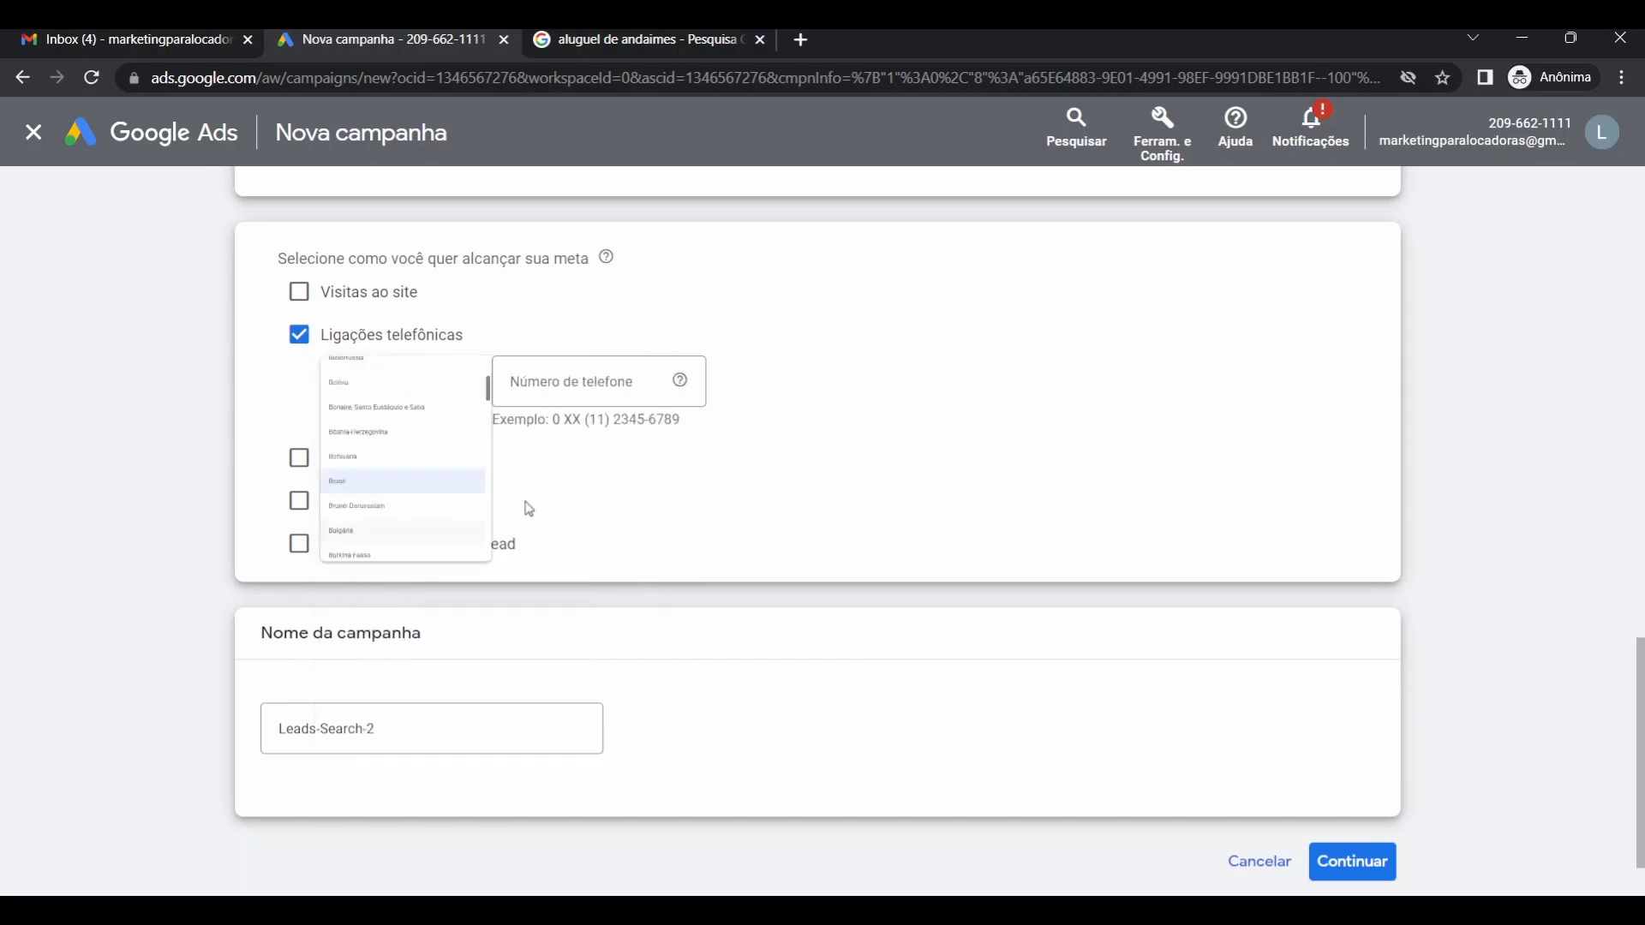
pyautogui.click(610, 378)
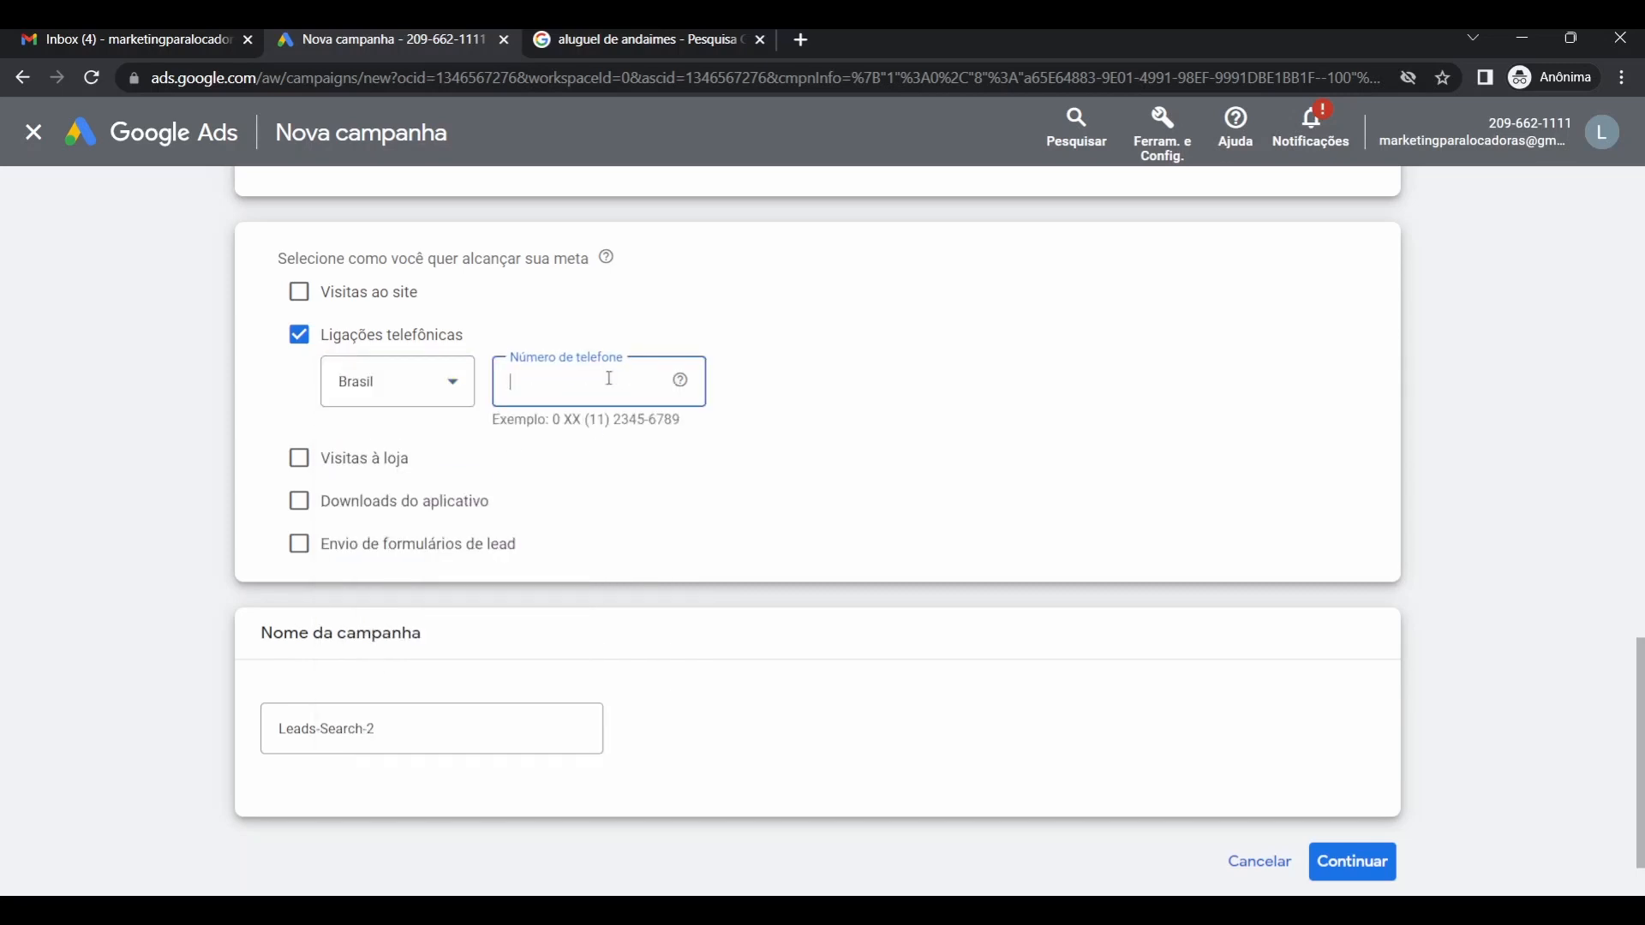
pyautogui.click(783, 490)
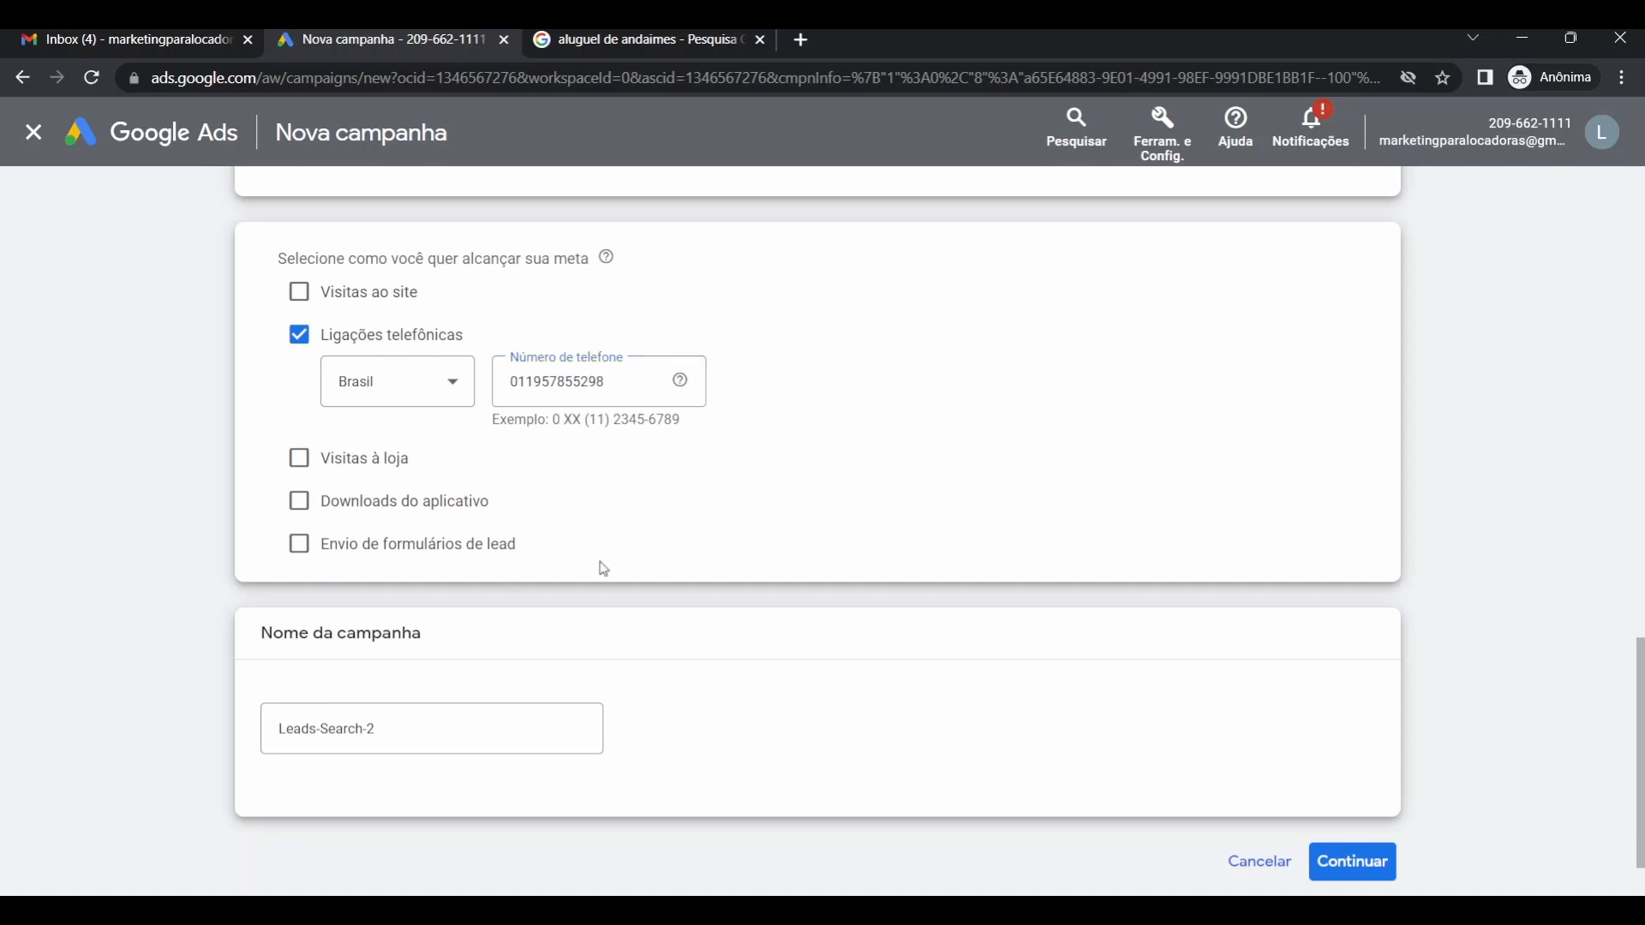
pyautogui.scroll(-1, 563, 569)
# Replace the default name Leads-Search-2 with 'Locadora de Equipamentos'.
pyautogui.click(433, 649)
pyautogui.tripleClick(433, 648)
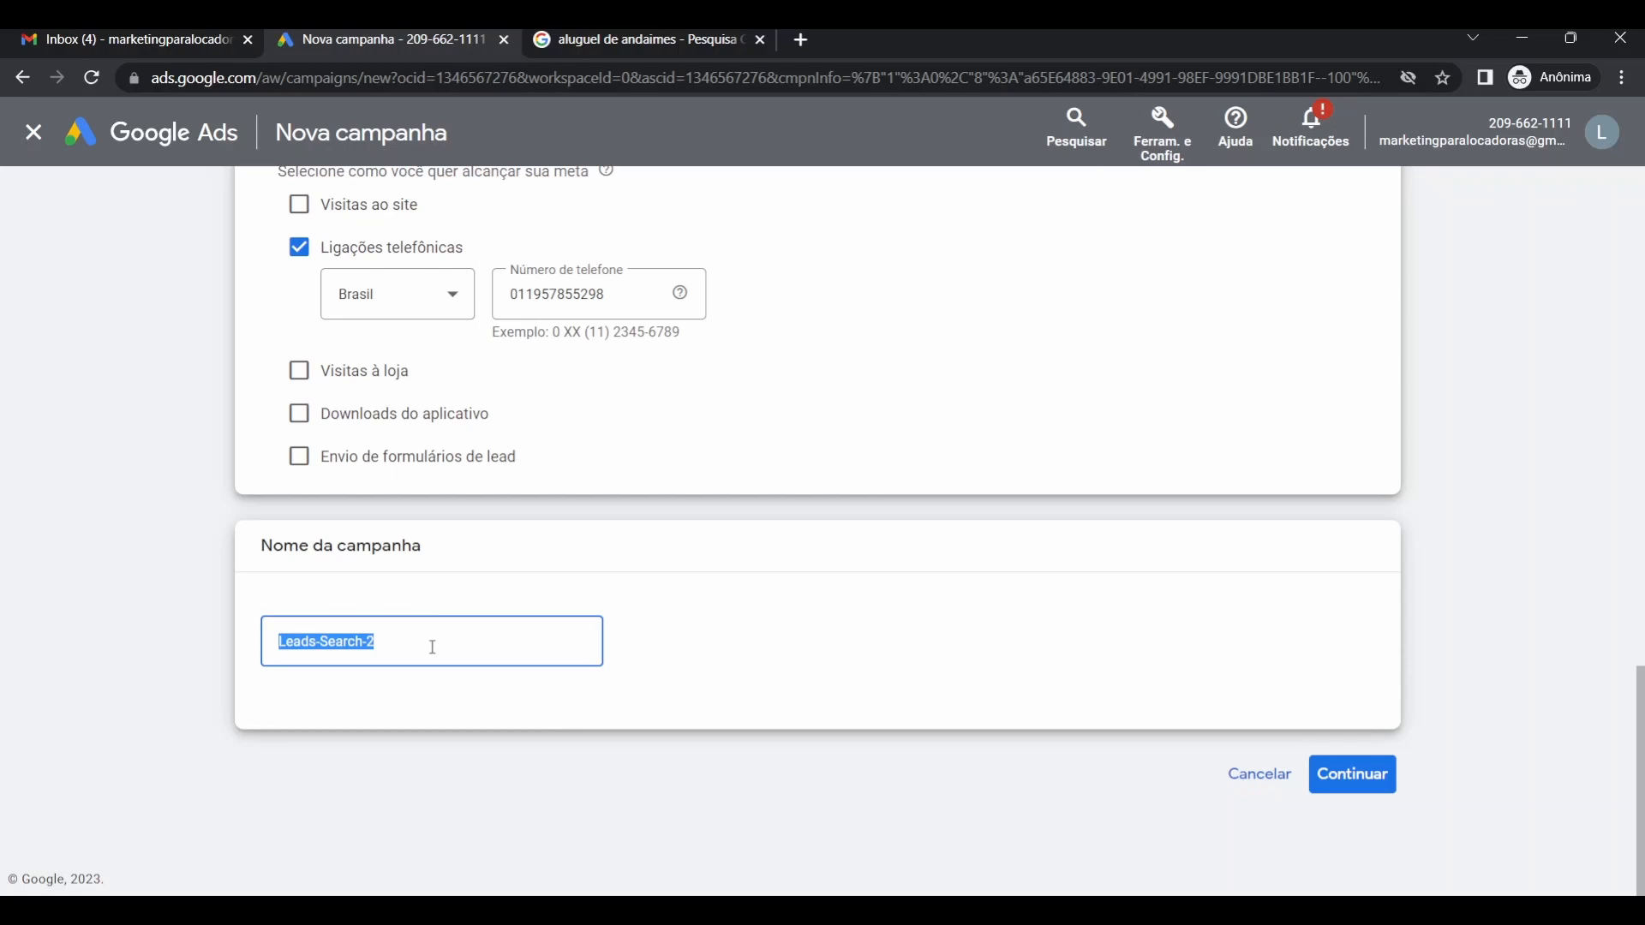
pyautogui.write('Loca')
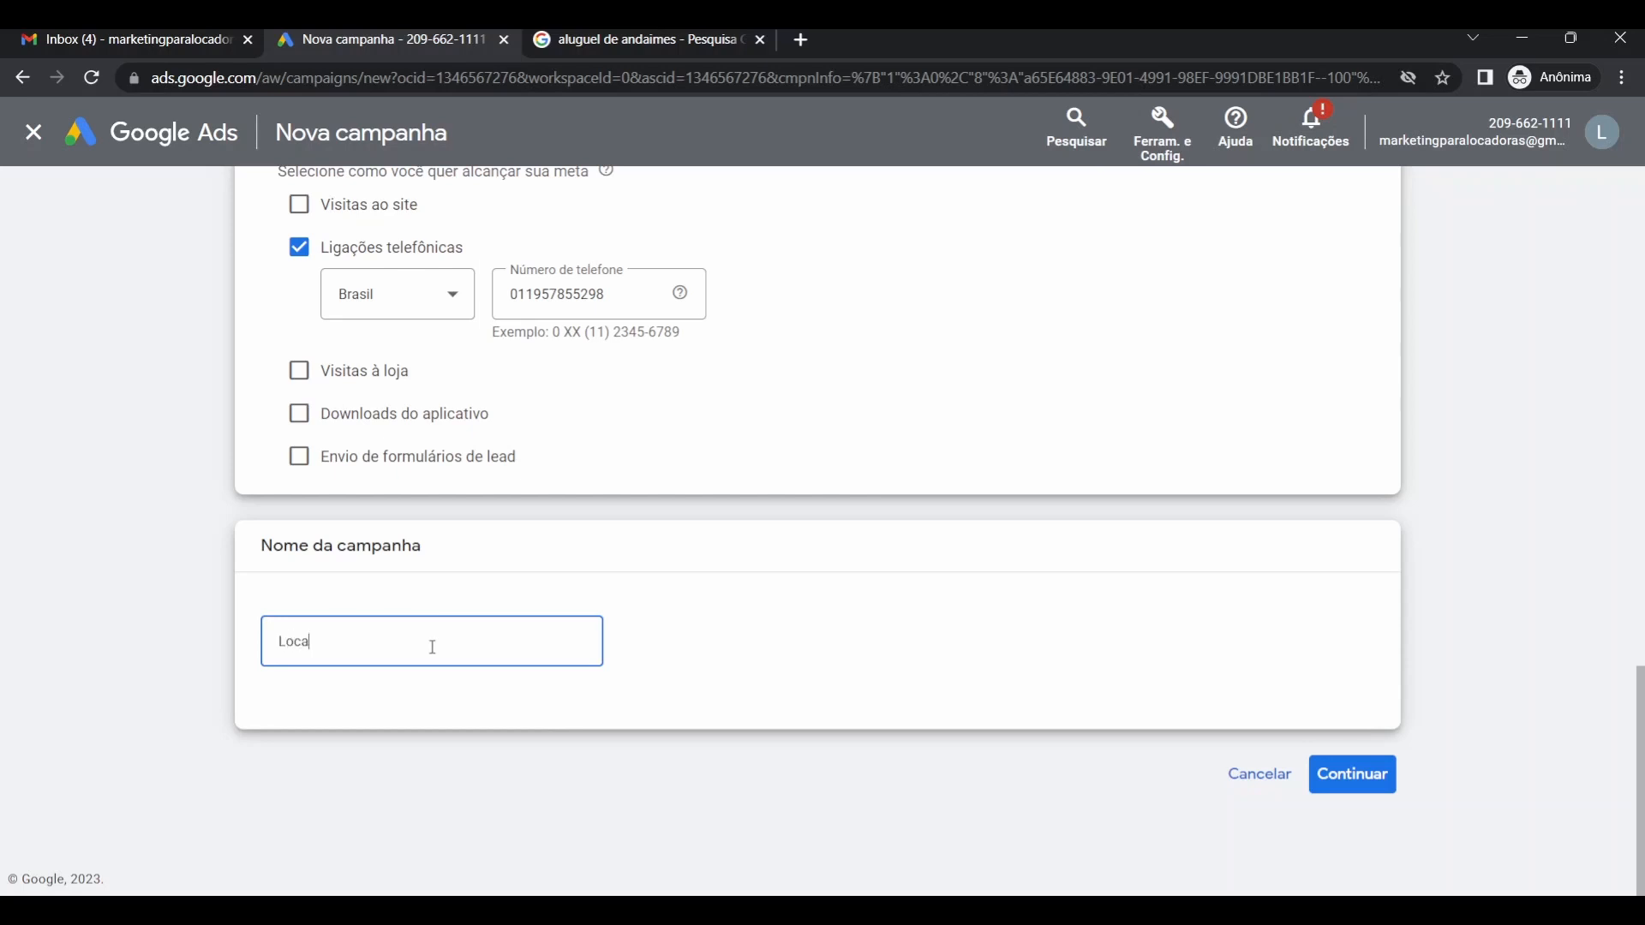
pyautogui.write('dora de Equipamentos')
# Continue, choose Iniciar uma nova over the saved draft, then revisit the scaffolding search results.
pyautogui.click(1361, 778)
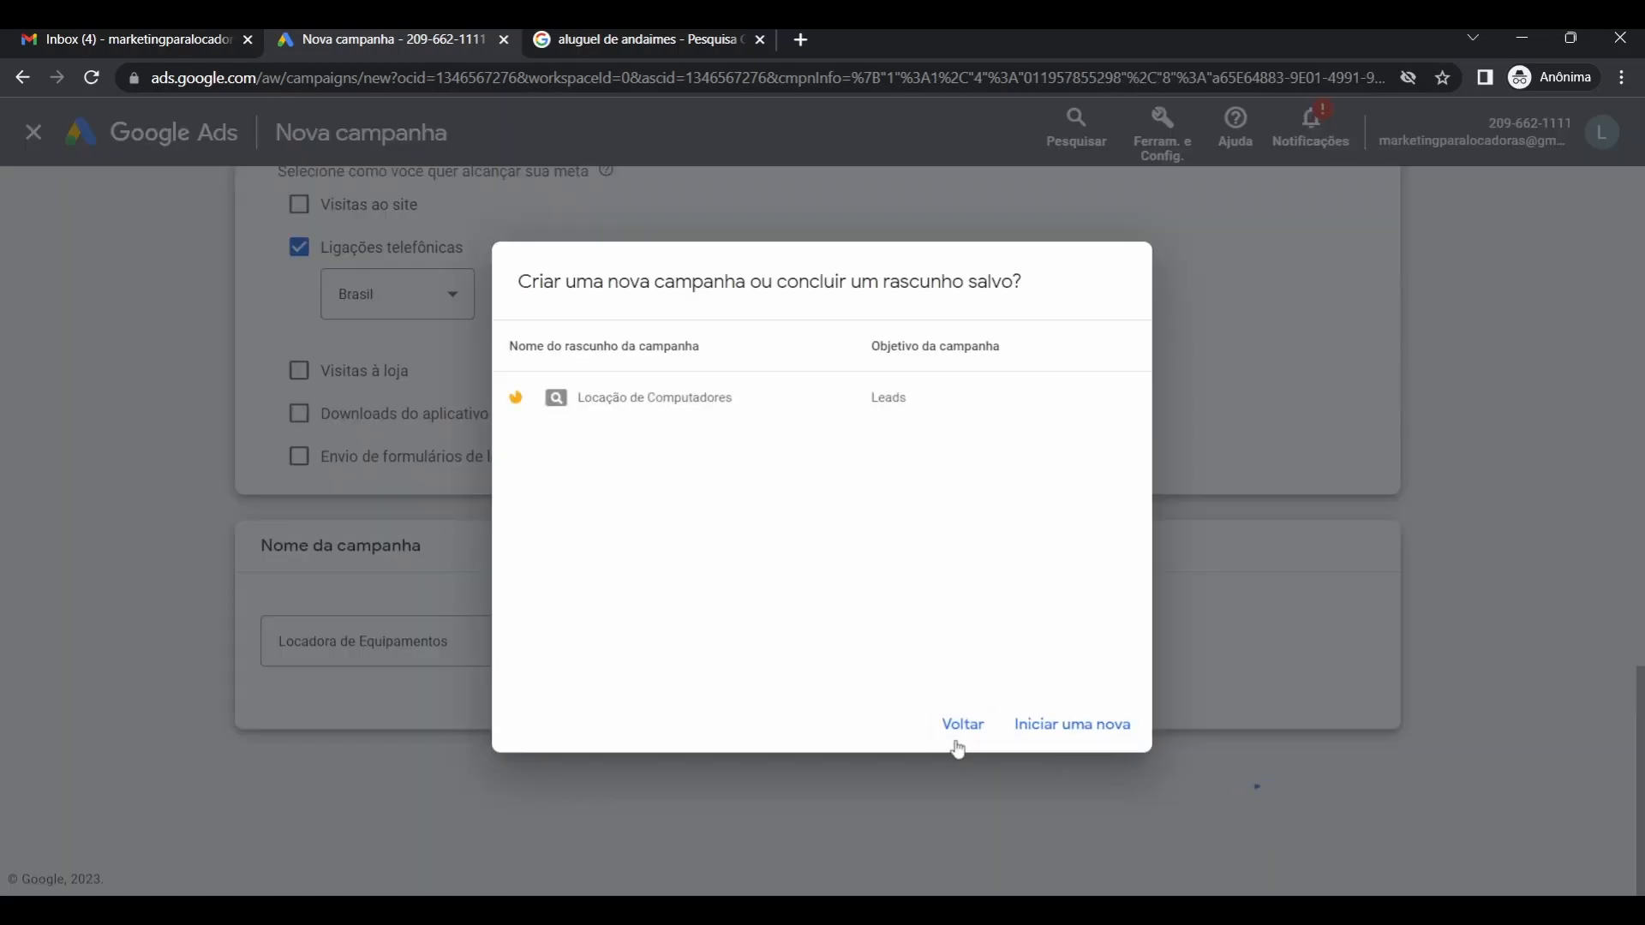
pyautogui.click(1063, 729)
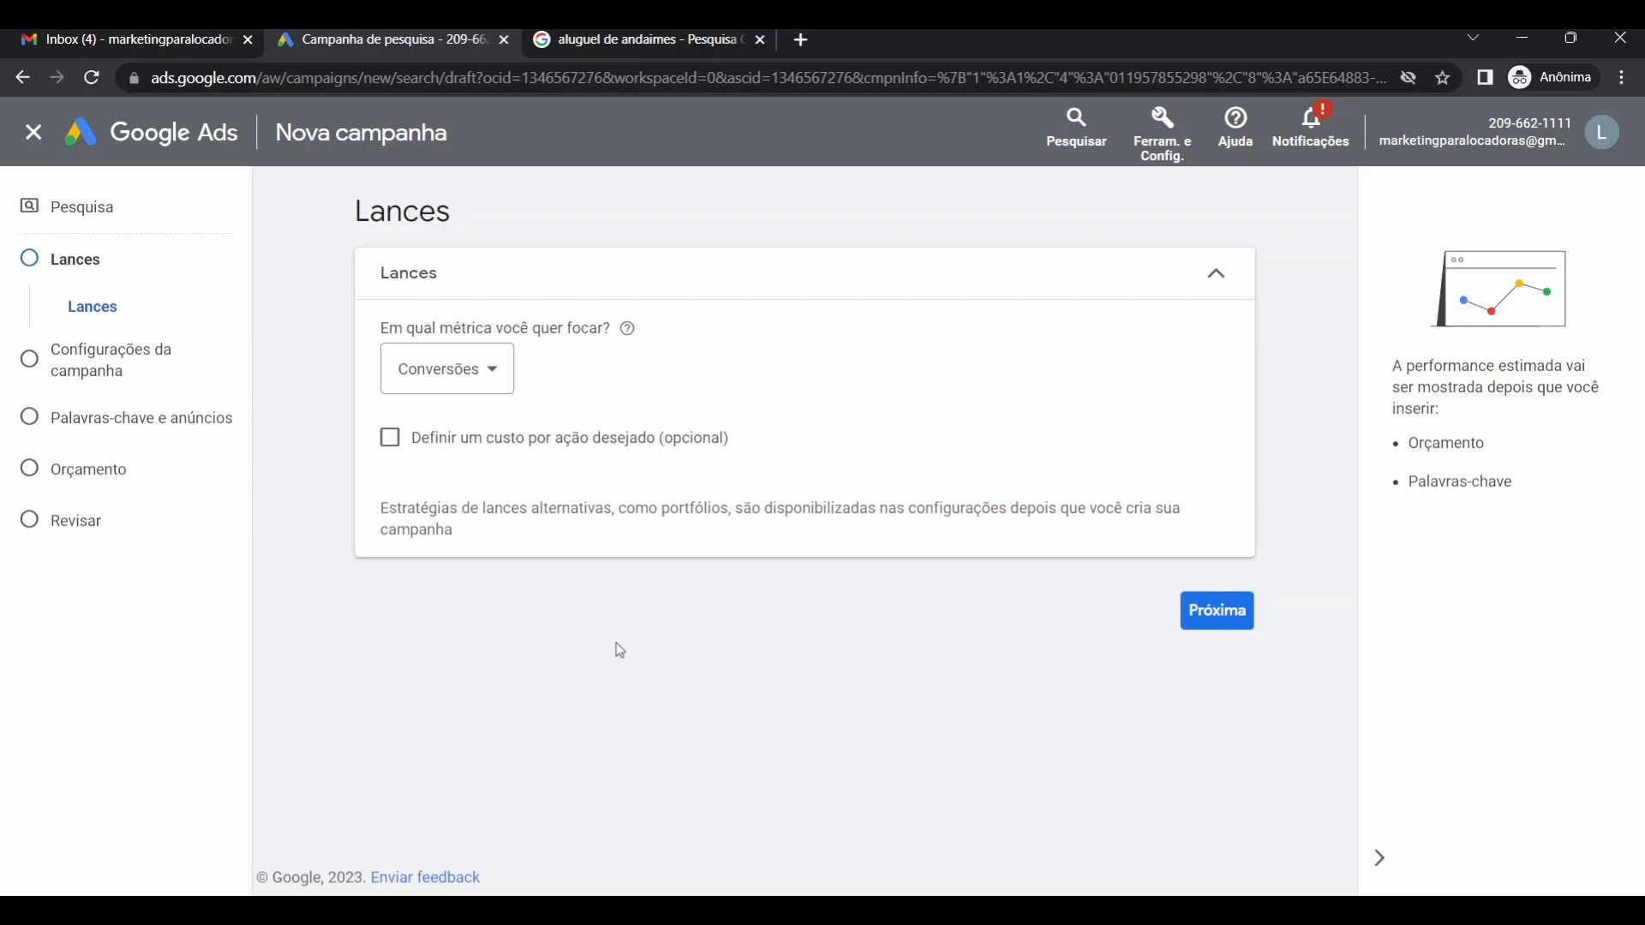
pyautogui.click(625, 44)
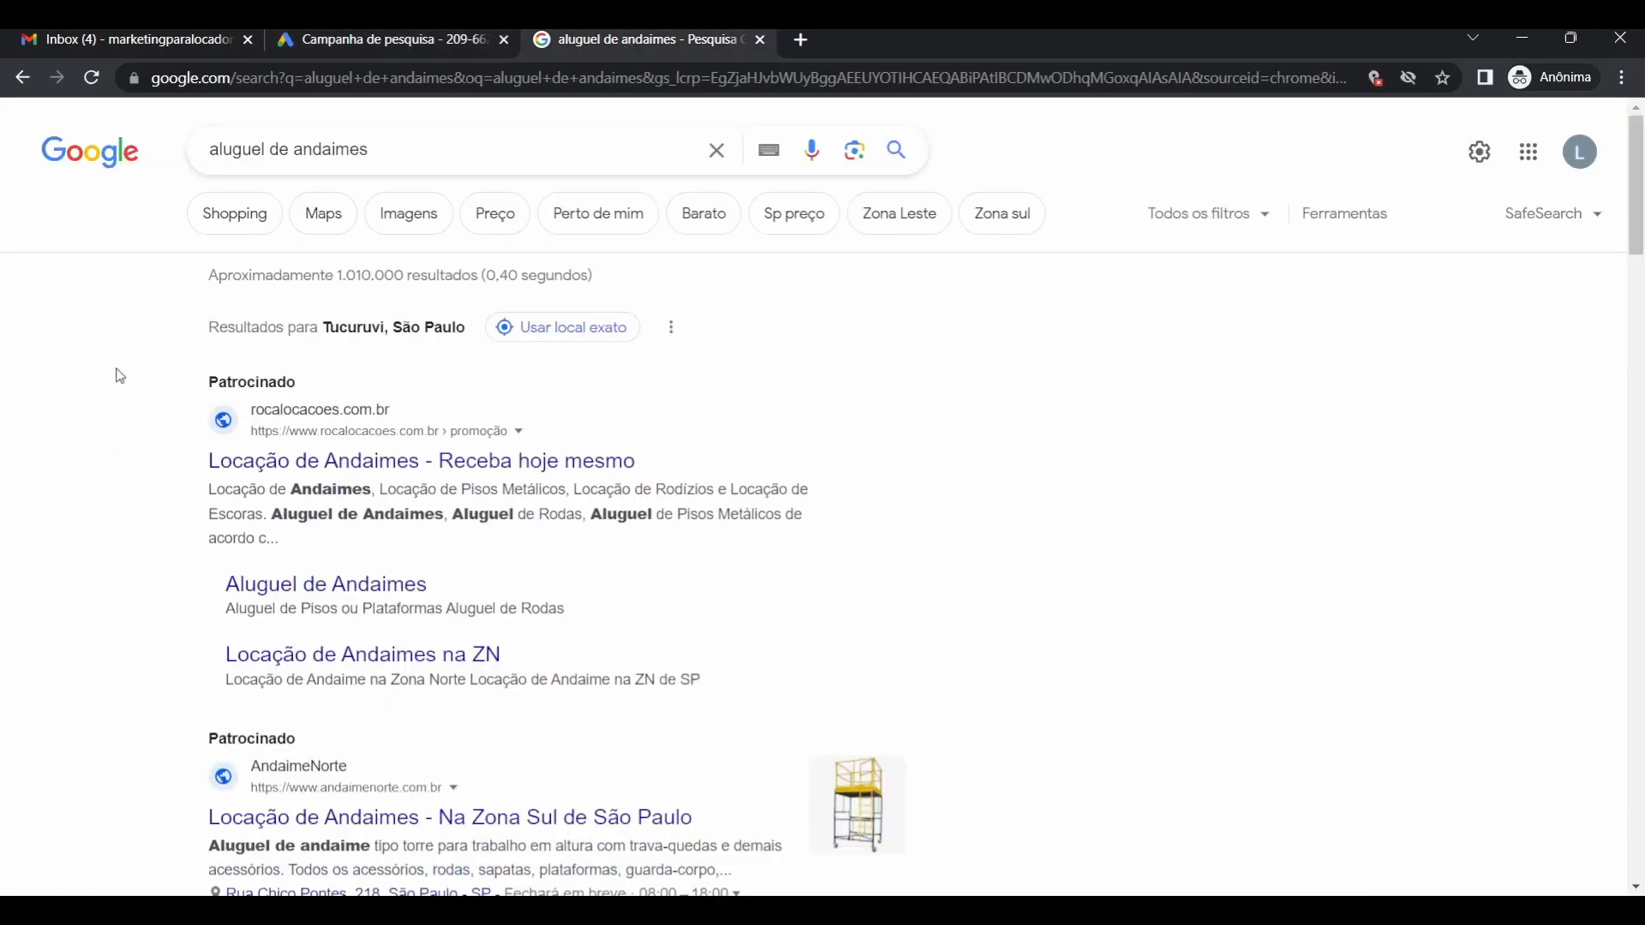
pyautogui.scroll(-2, 121, 375)
pyautogui.scroll(2, 129, 352)
pyautogui.scroll(-5, 300, 485)
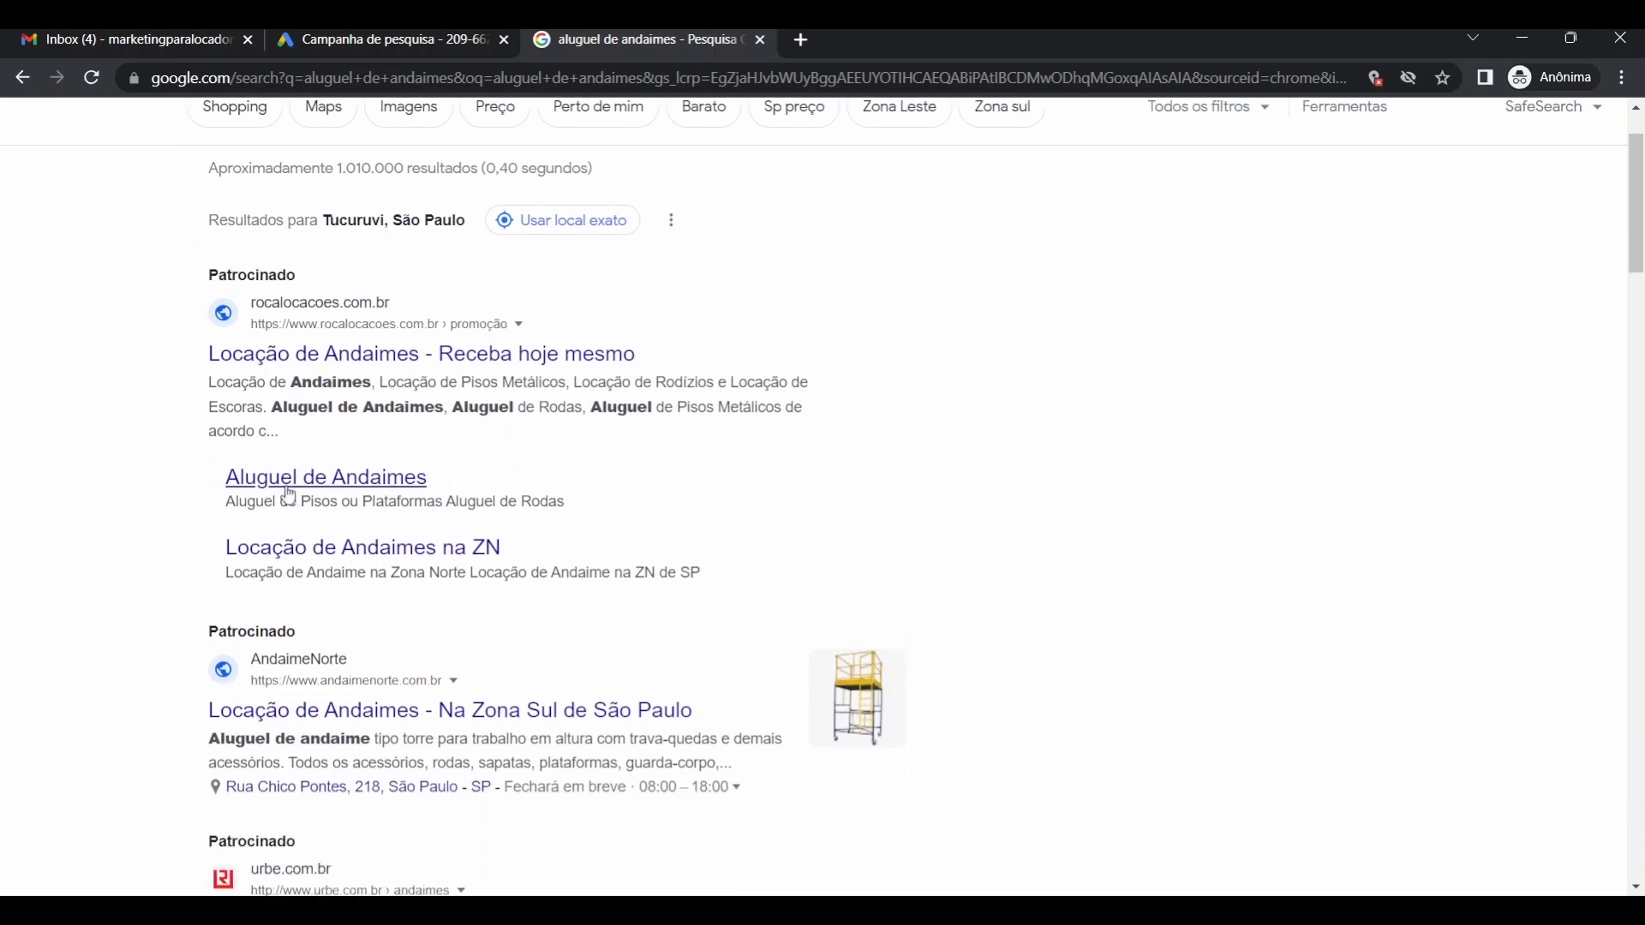
pyautogui.scroll(5, 292, 478)
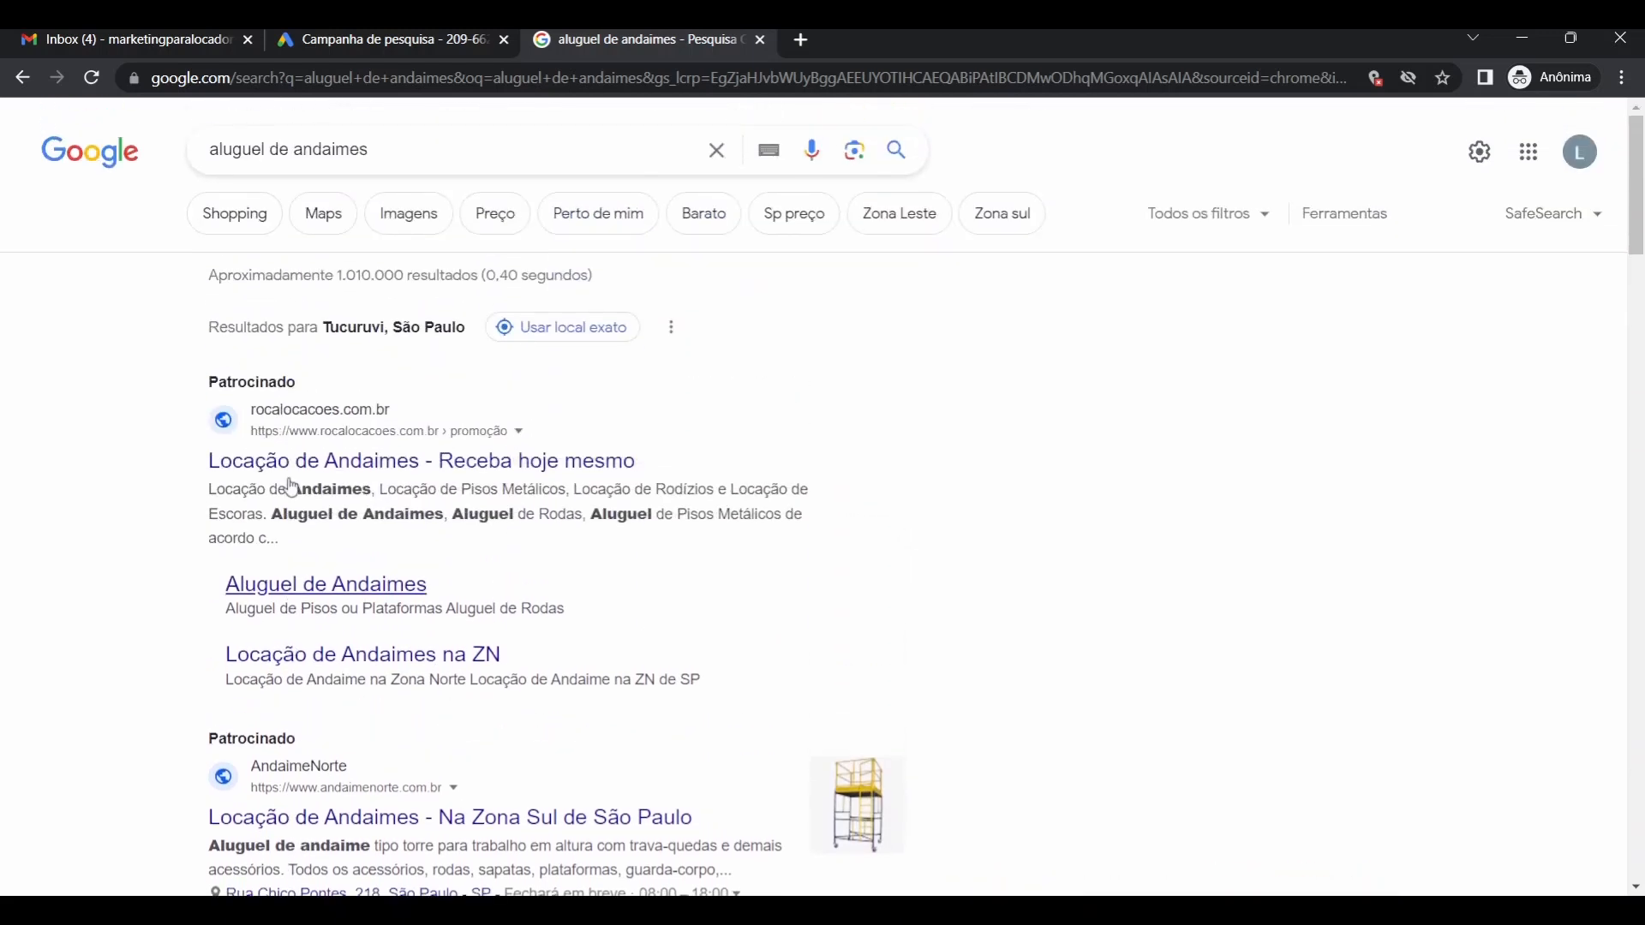
pyautogui.scroll(-4, 300, 518)
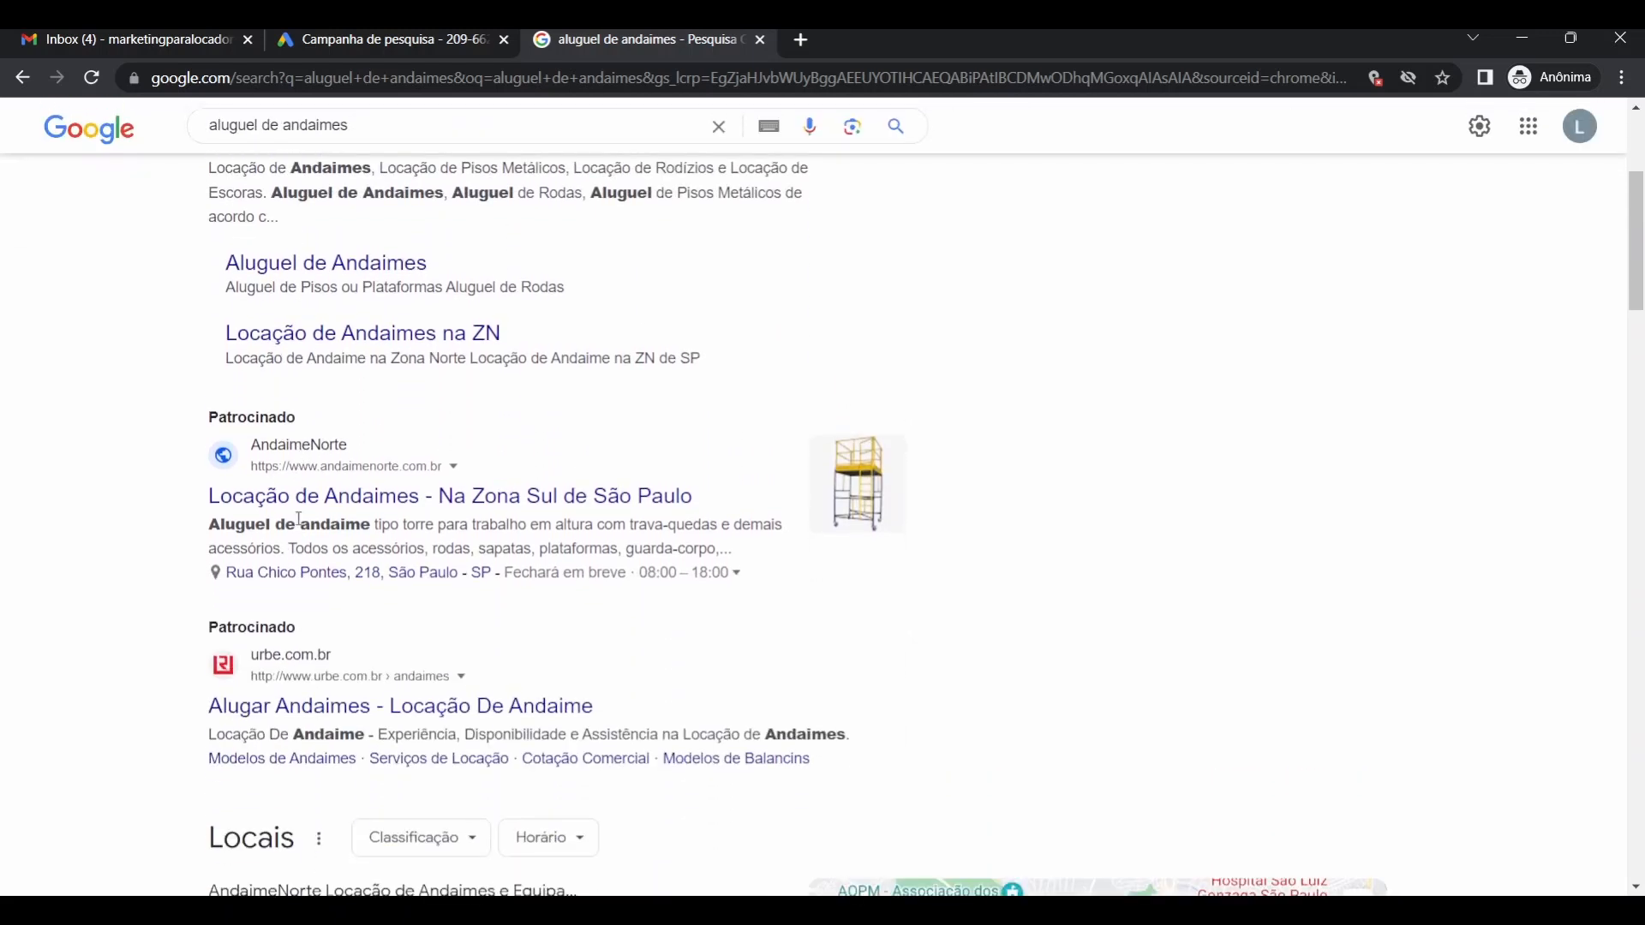
pyautogui.scroll(3, 299, 518)
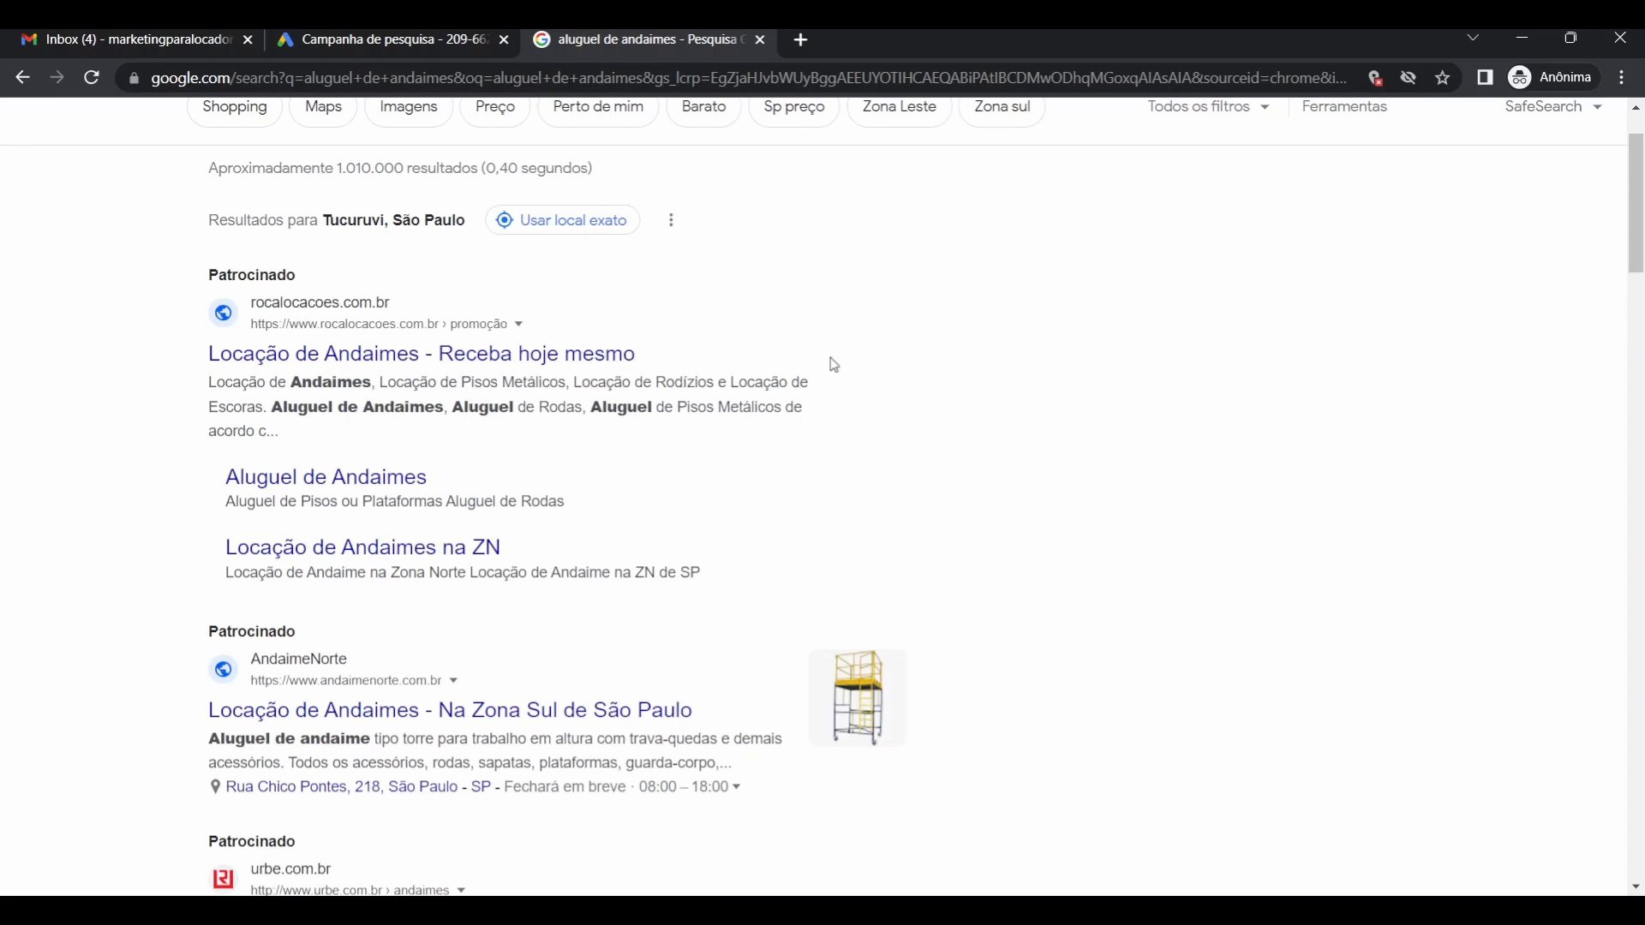
pyautogui.click(418, 43)
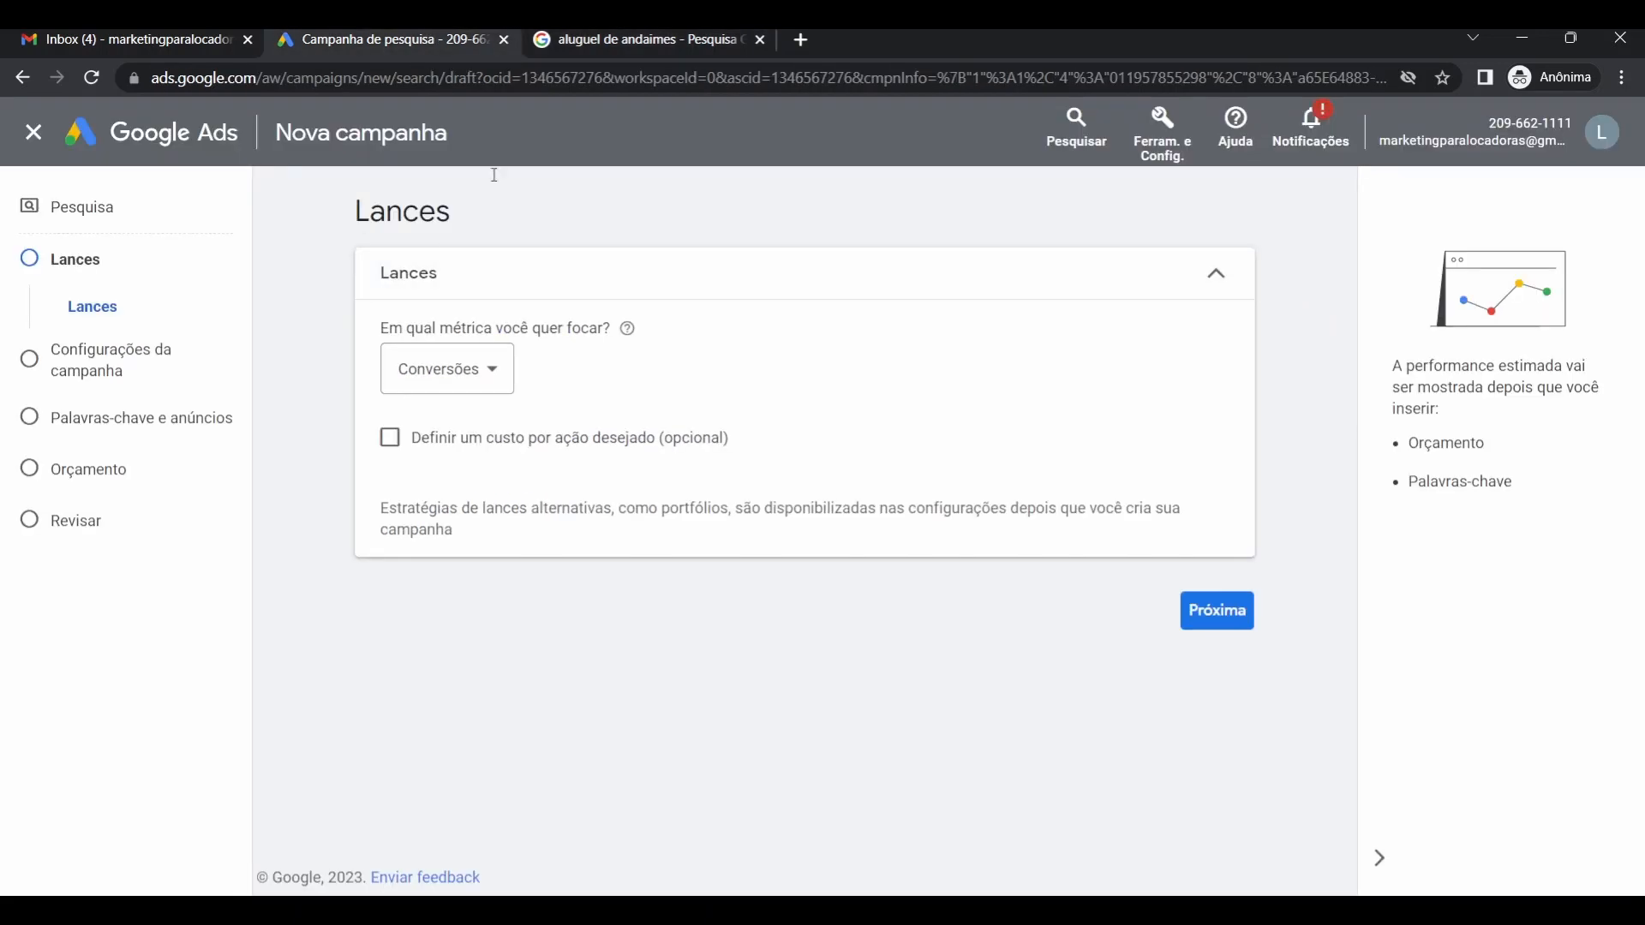
# Switch to the 'aluguel de andaimes' search results tab.
pyautogui.click(654, 40)
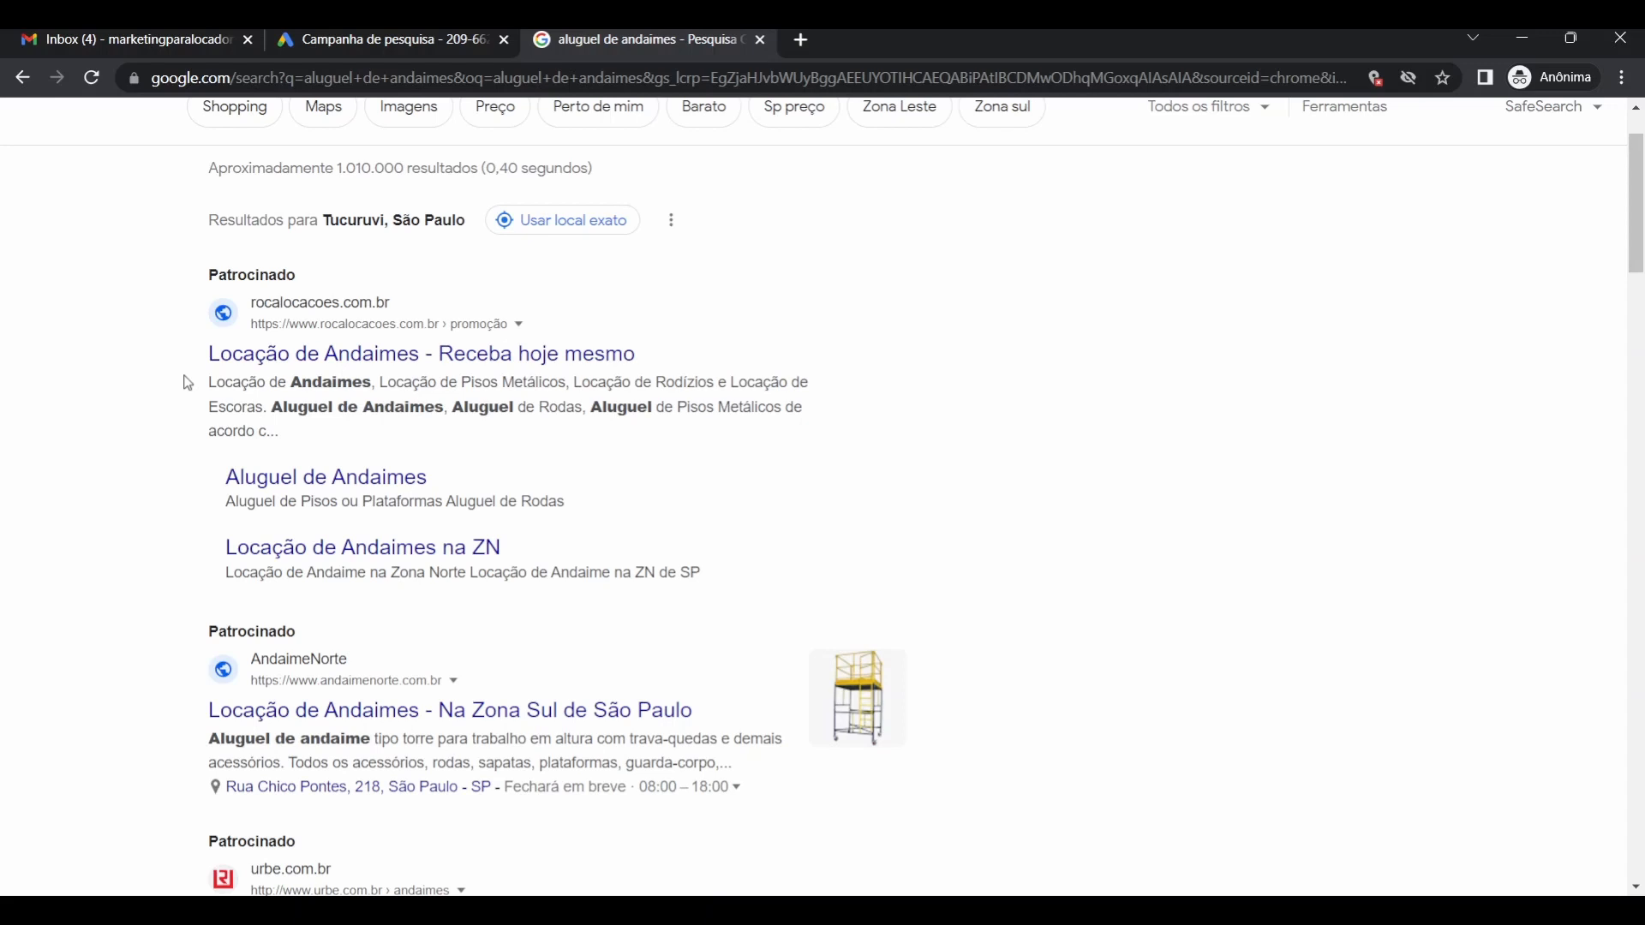
# Go back to the 'Campanha de pesquisa' tab showing the campaign's bidding step.
pyautogui.click(414, 41)
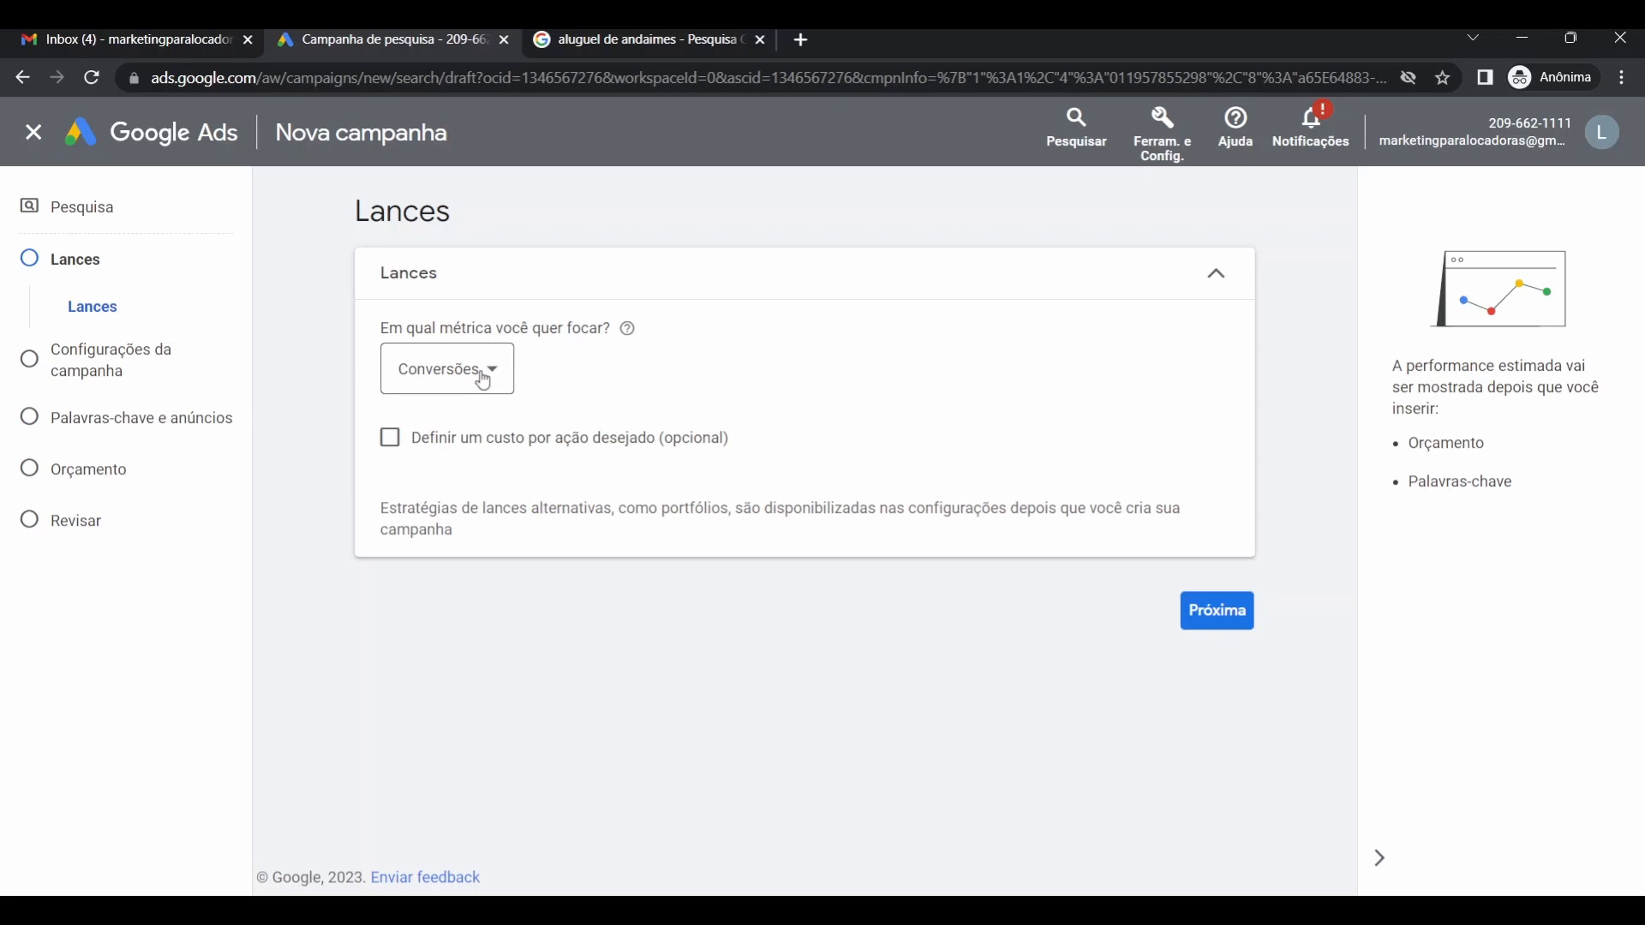
# Change the bidding focus metric from Conversões to Cliques.
pyautogui.click(483, 380)
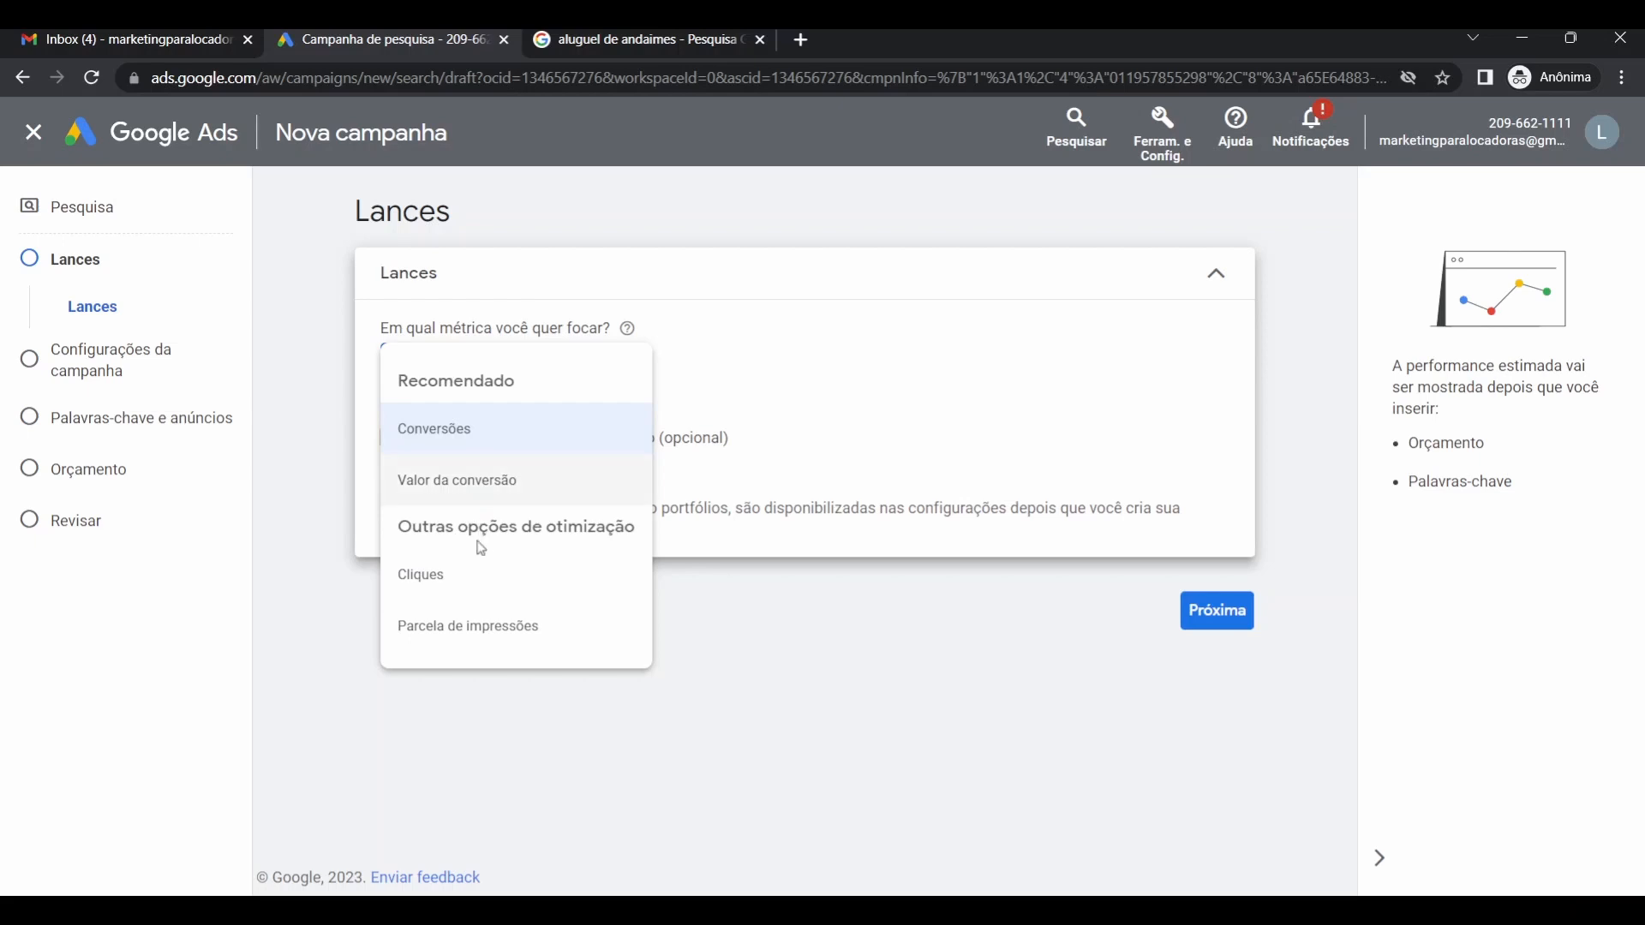
pyautogui.moveTo(456, 583)
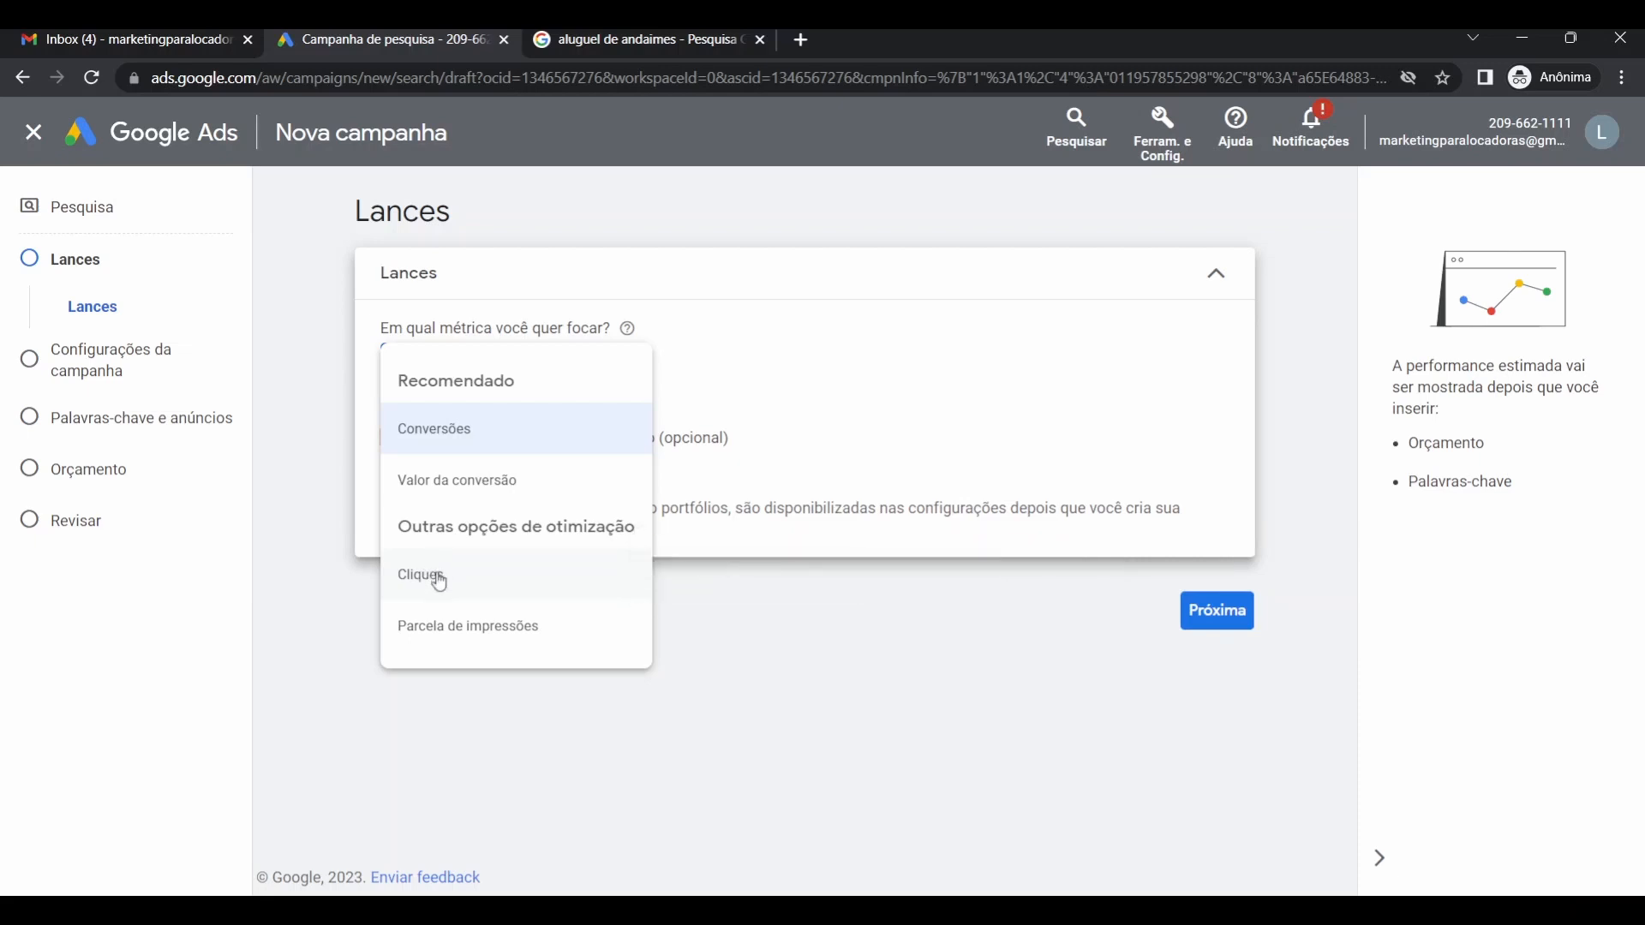
pyautogui.click(441, 580)
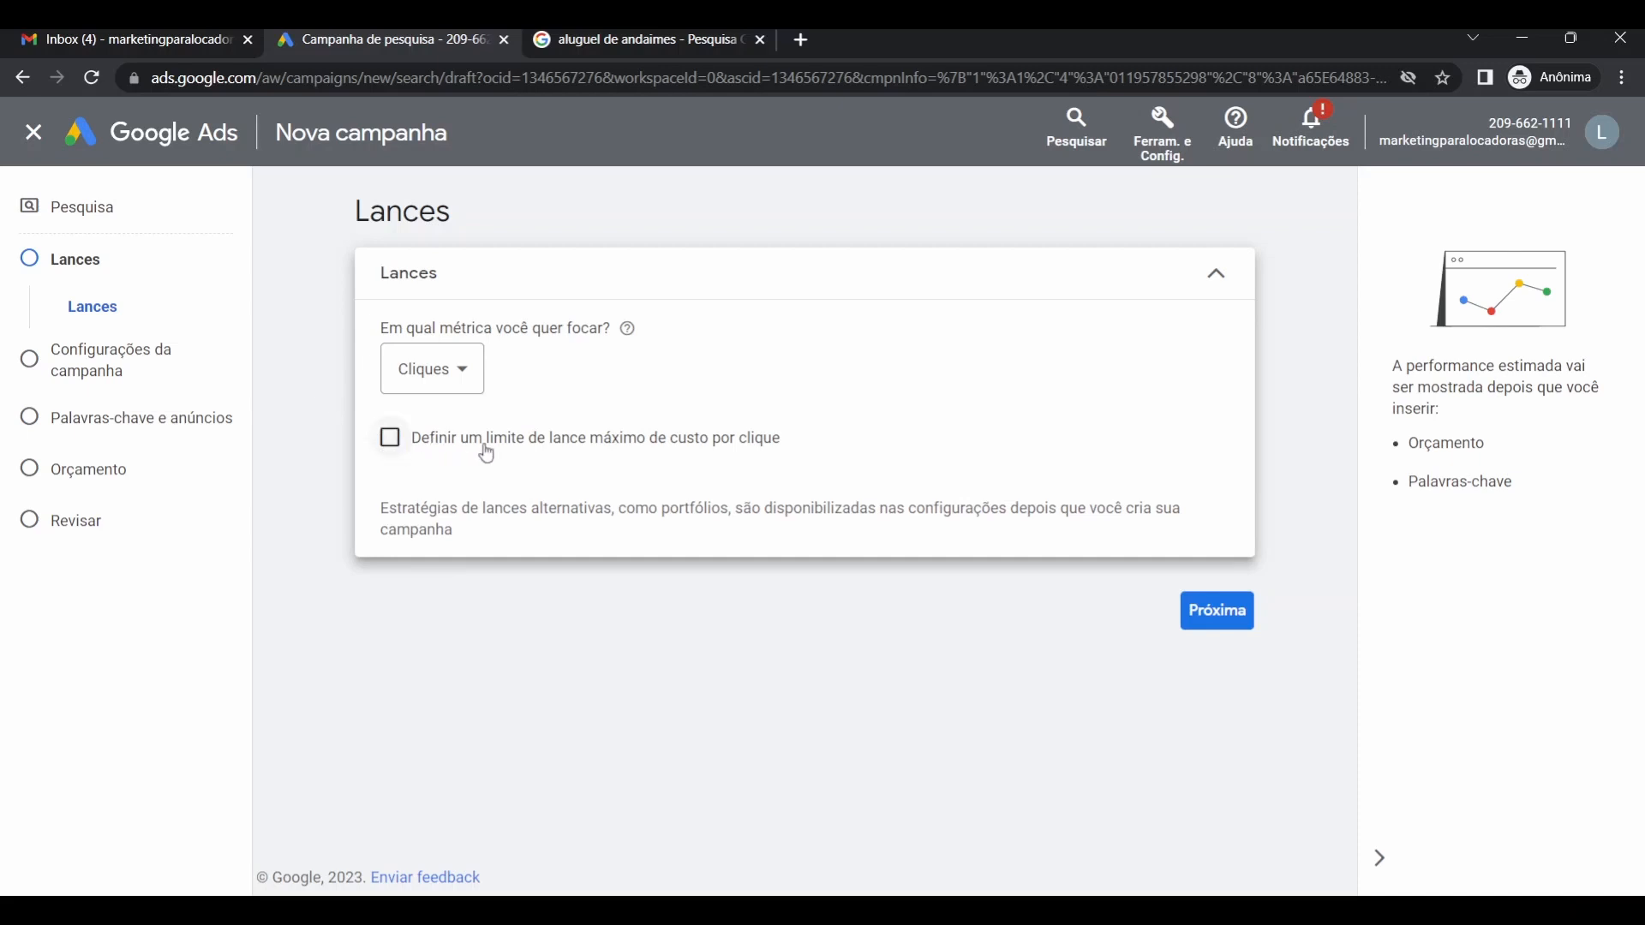
# Enable the maximum cost-per-click bid limit, then view the scaffolding rental search results.
pyautogui.click(393, 442)
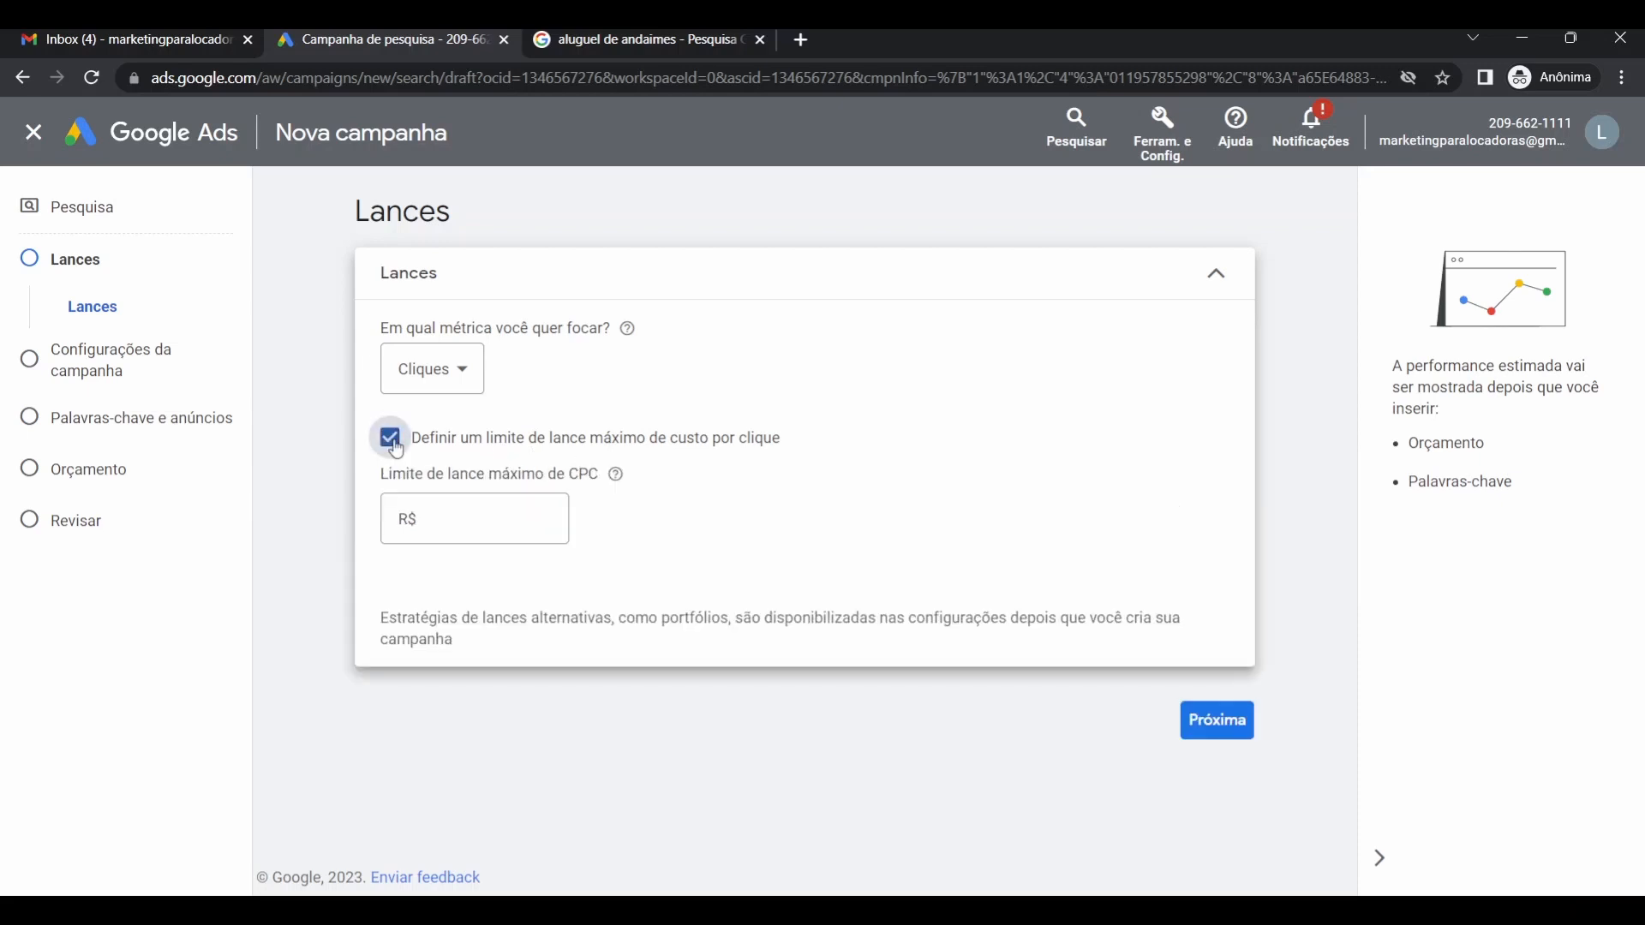
pyautogui.click(478, 524)
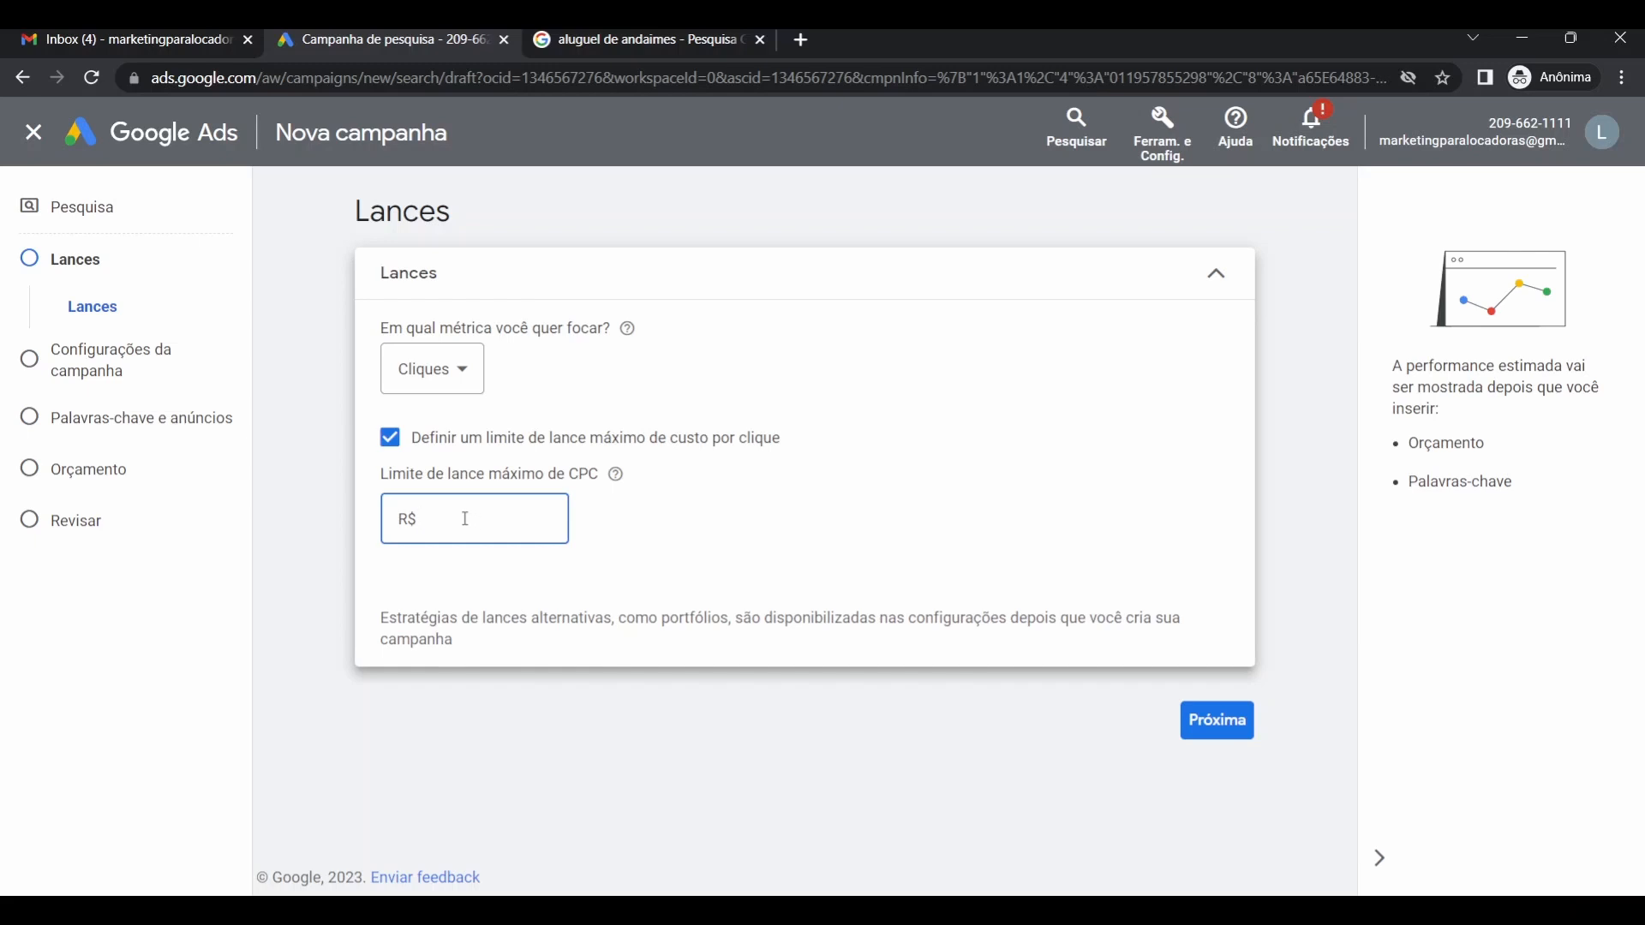
pyautogui.click(602, 43)
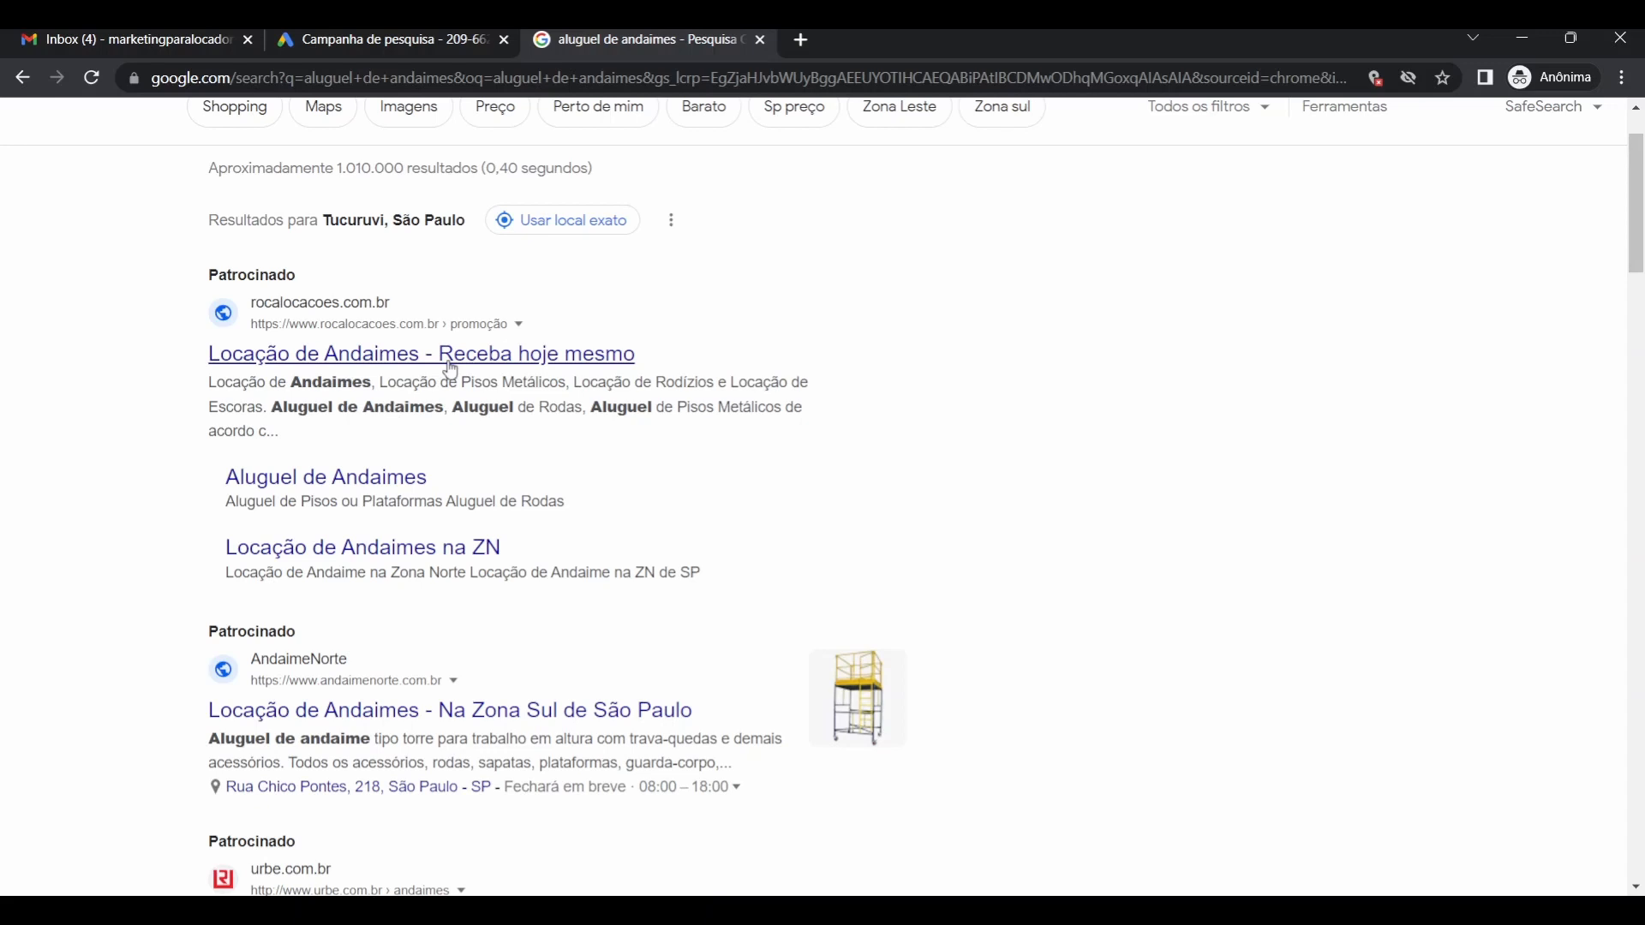
# Return to the Google Ads campaign draft on the 'Campanha de pesquisa' tab.
pyautogui.click(387, 40)
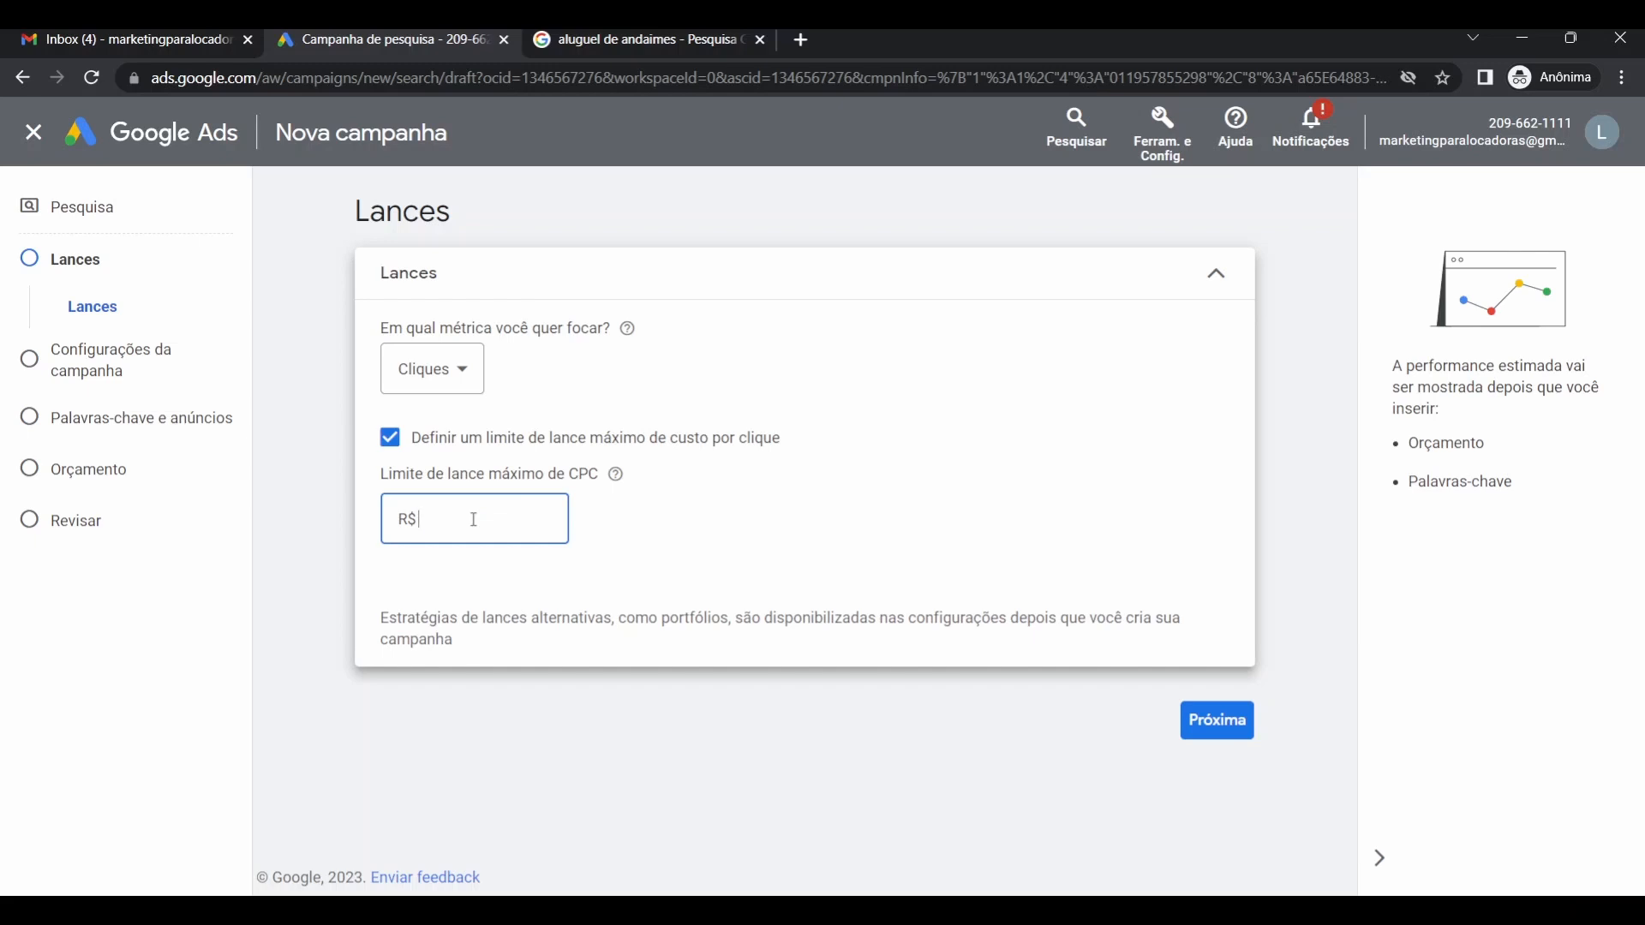
# Enter R$ 2,00 as the maximum CPC bid limit.
pyautogui.write('2,00')
pyautogui.click(481, 566)
pyautogui.click(643, 40)
pyautogui.scroll(2, 460, 259)
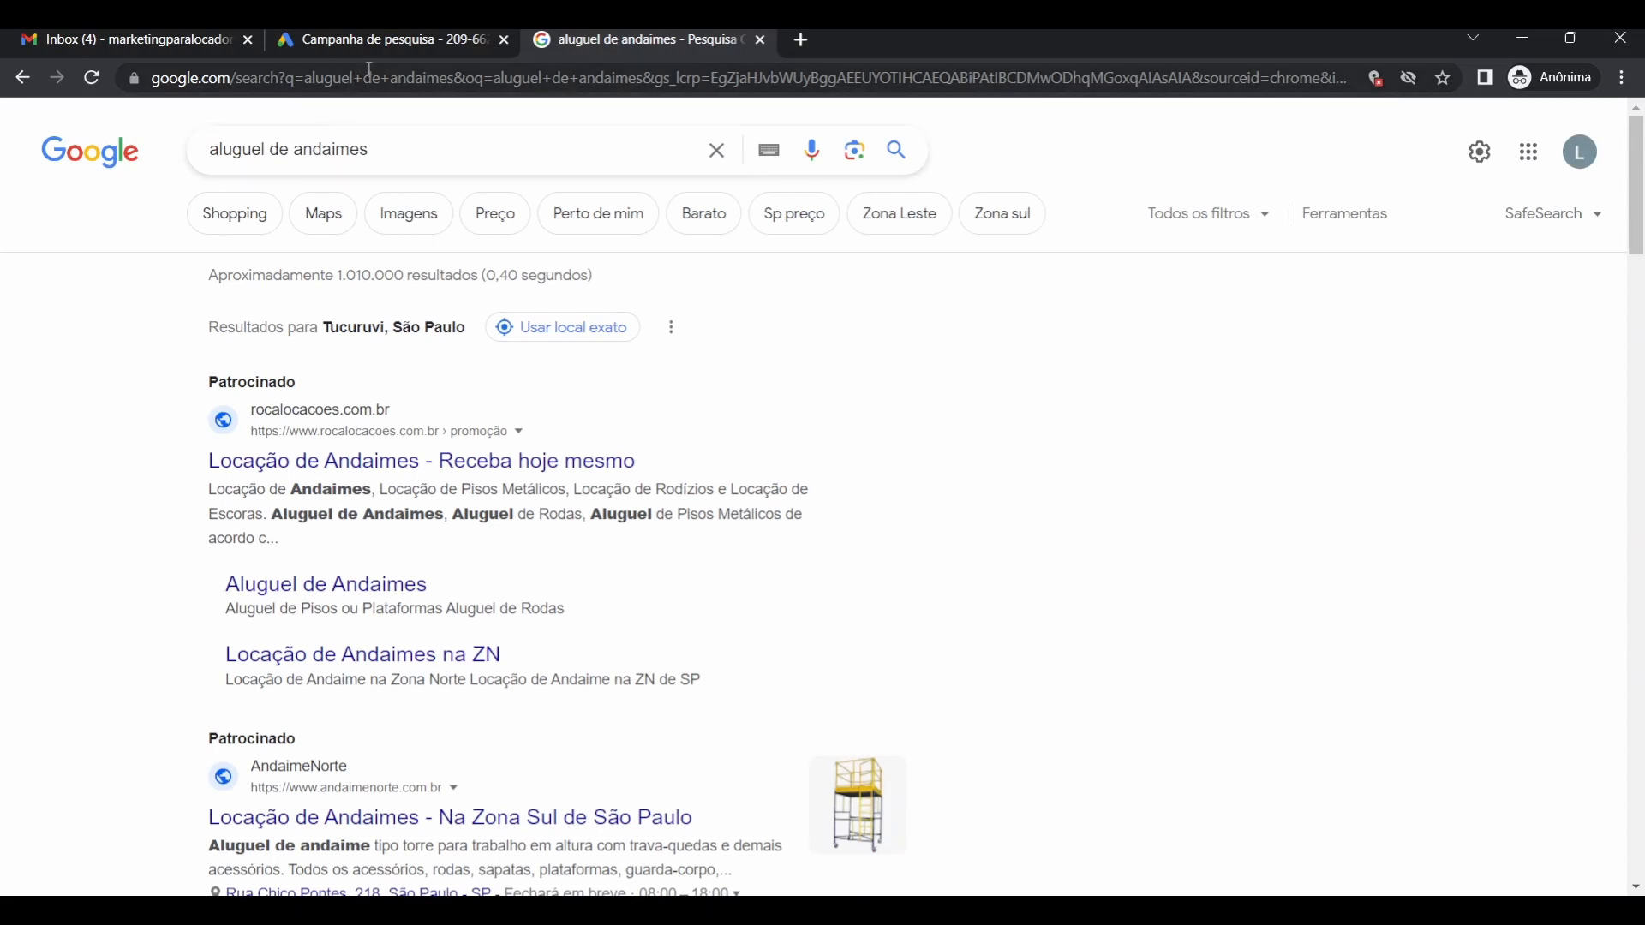
pyautogui.click(406, 40)
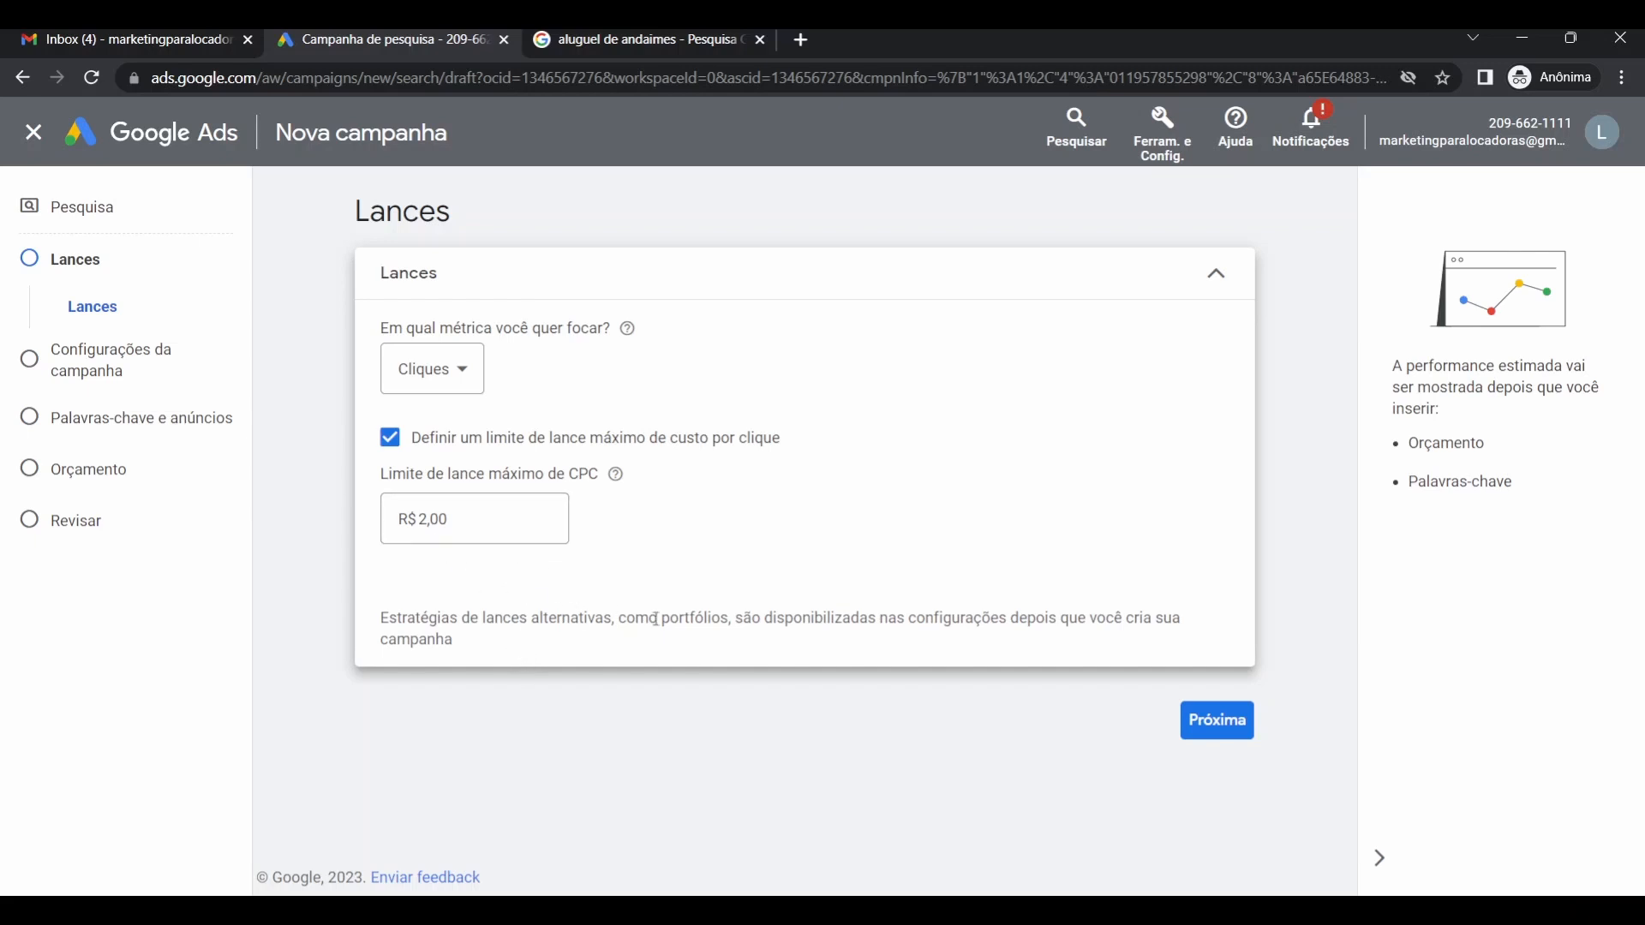
# Advance past bidding to the campaign settings step, briefly checking the search results.
pyautogui.click(1216, 737)
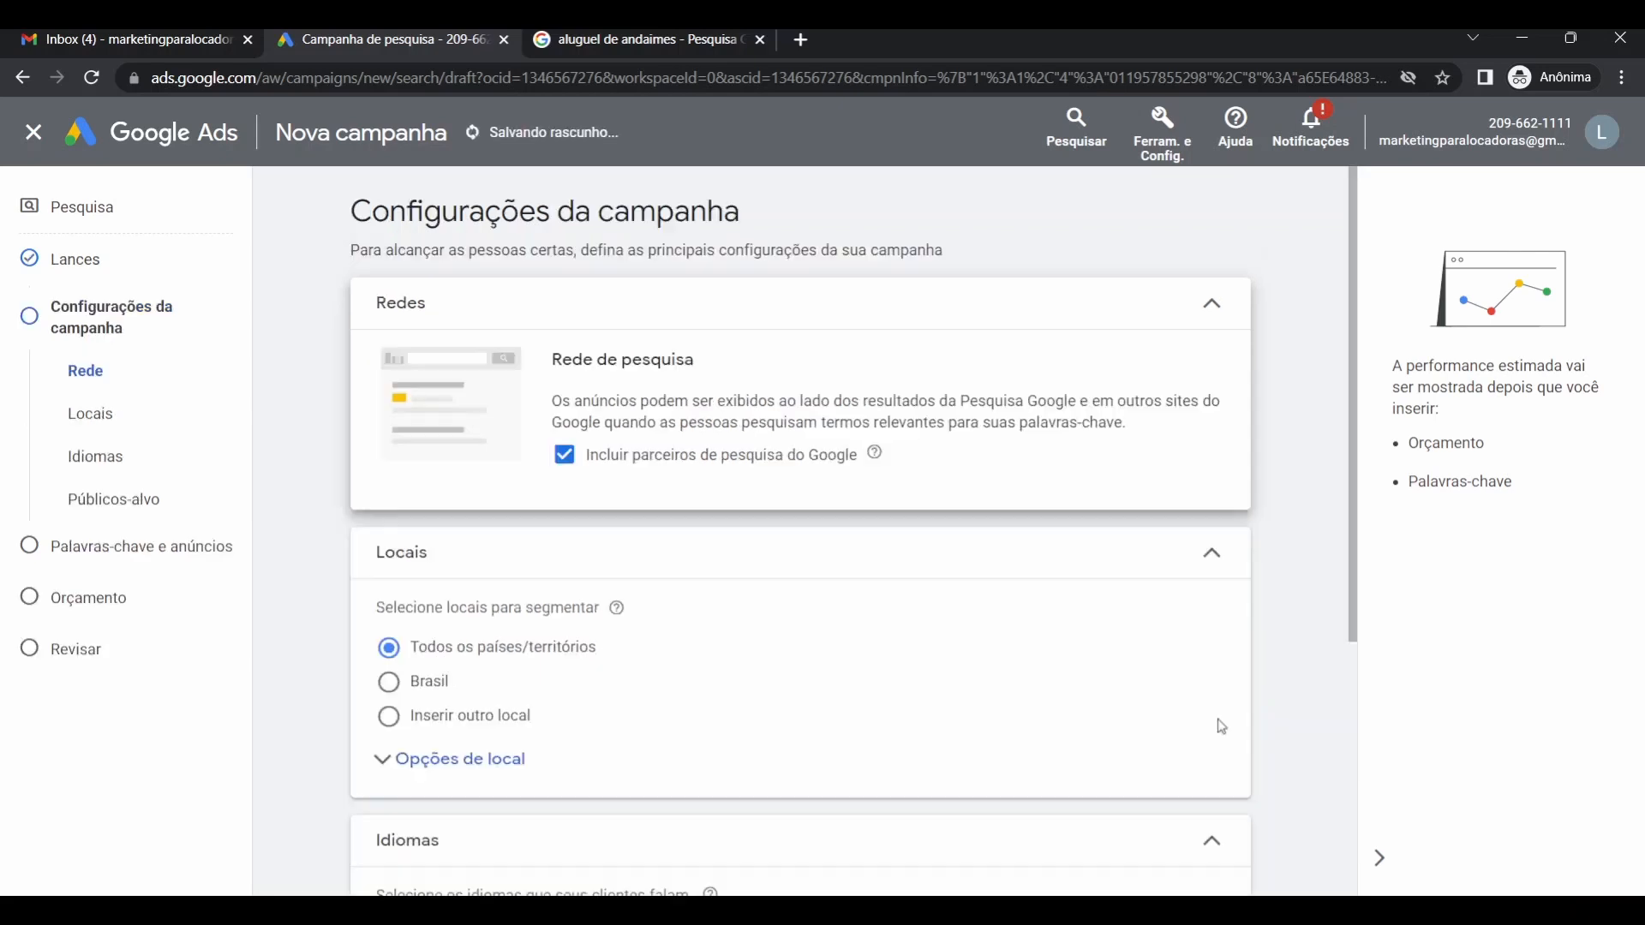
pyautogui.scroll(-1, 716, 572)
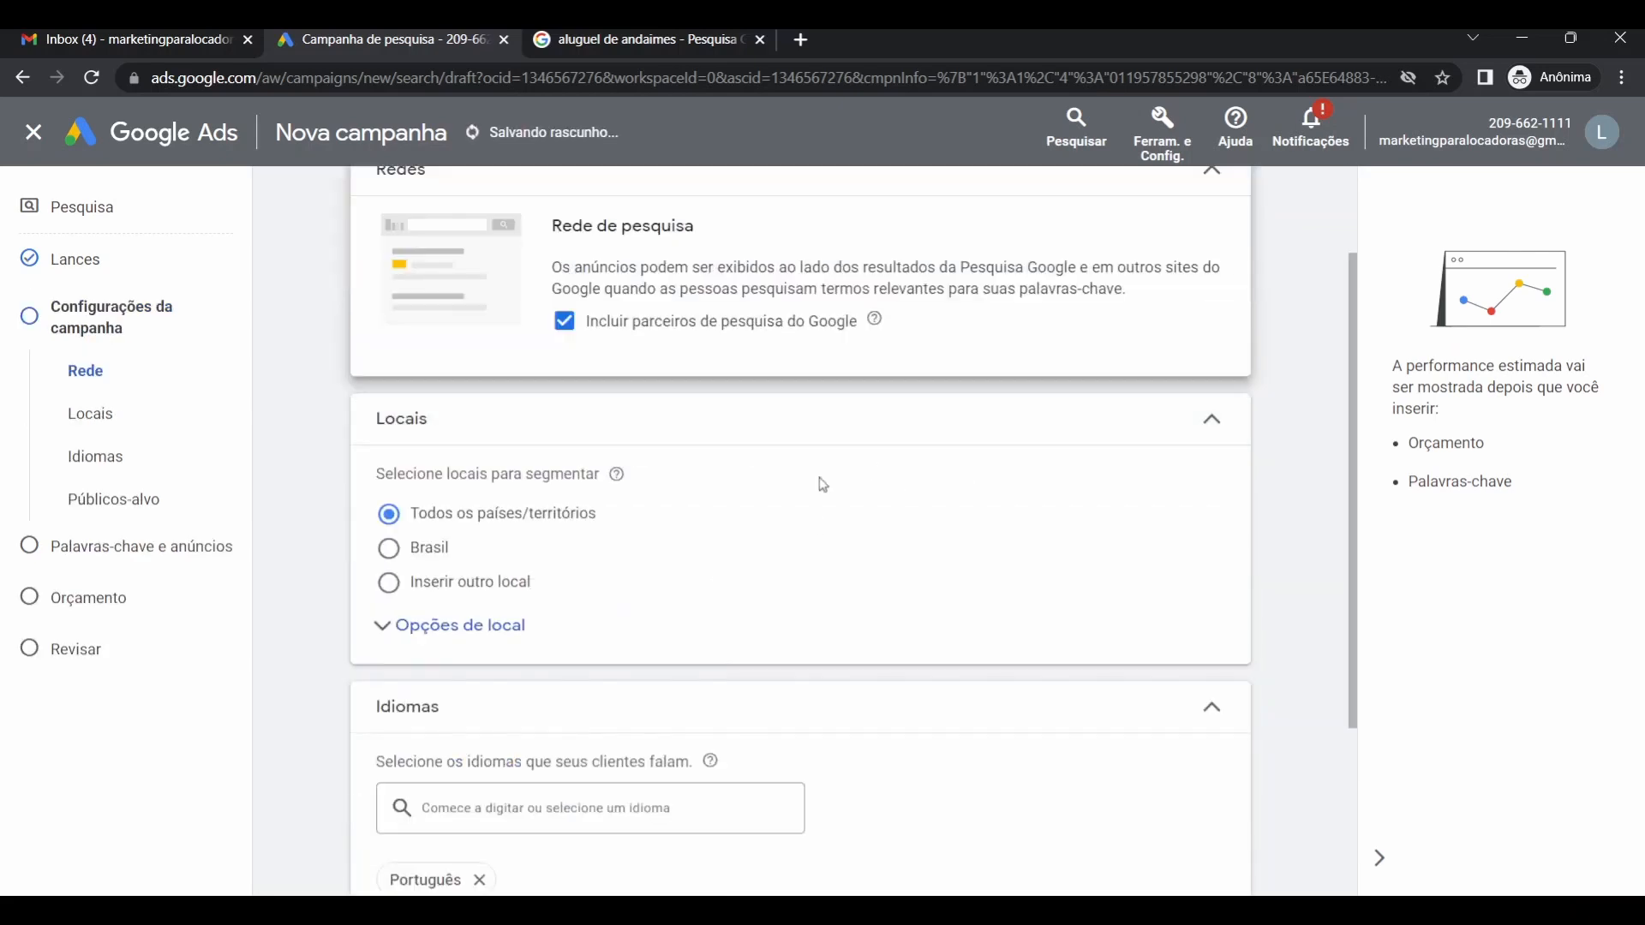
pyautogui.scroll(1, 823, 485)
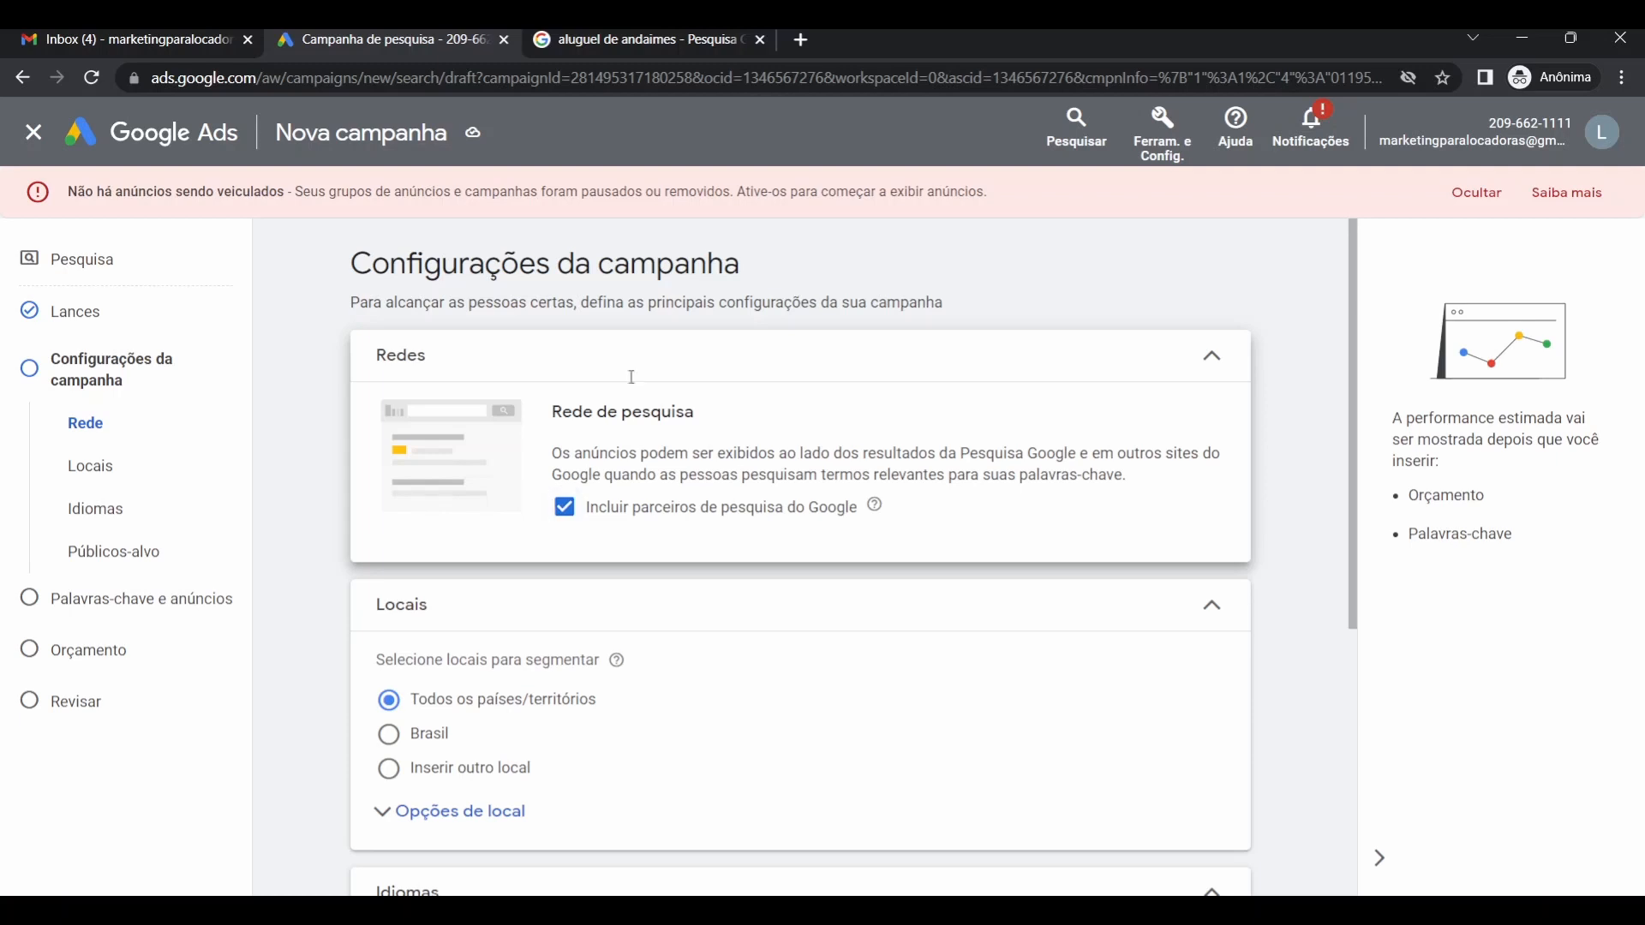
pyautogui.click(585, 39)
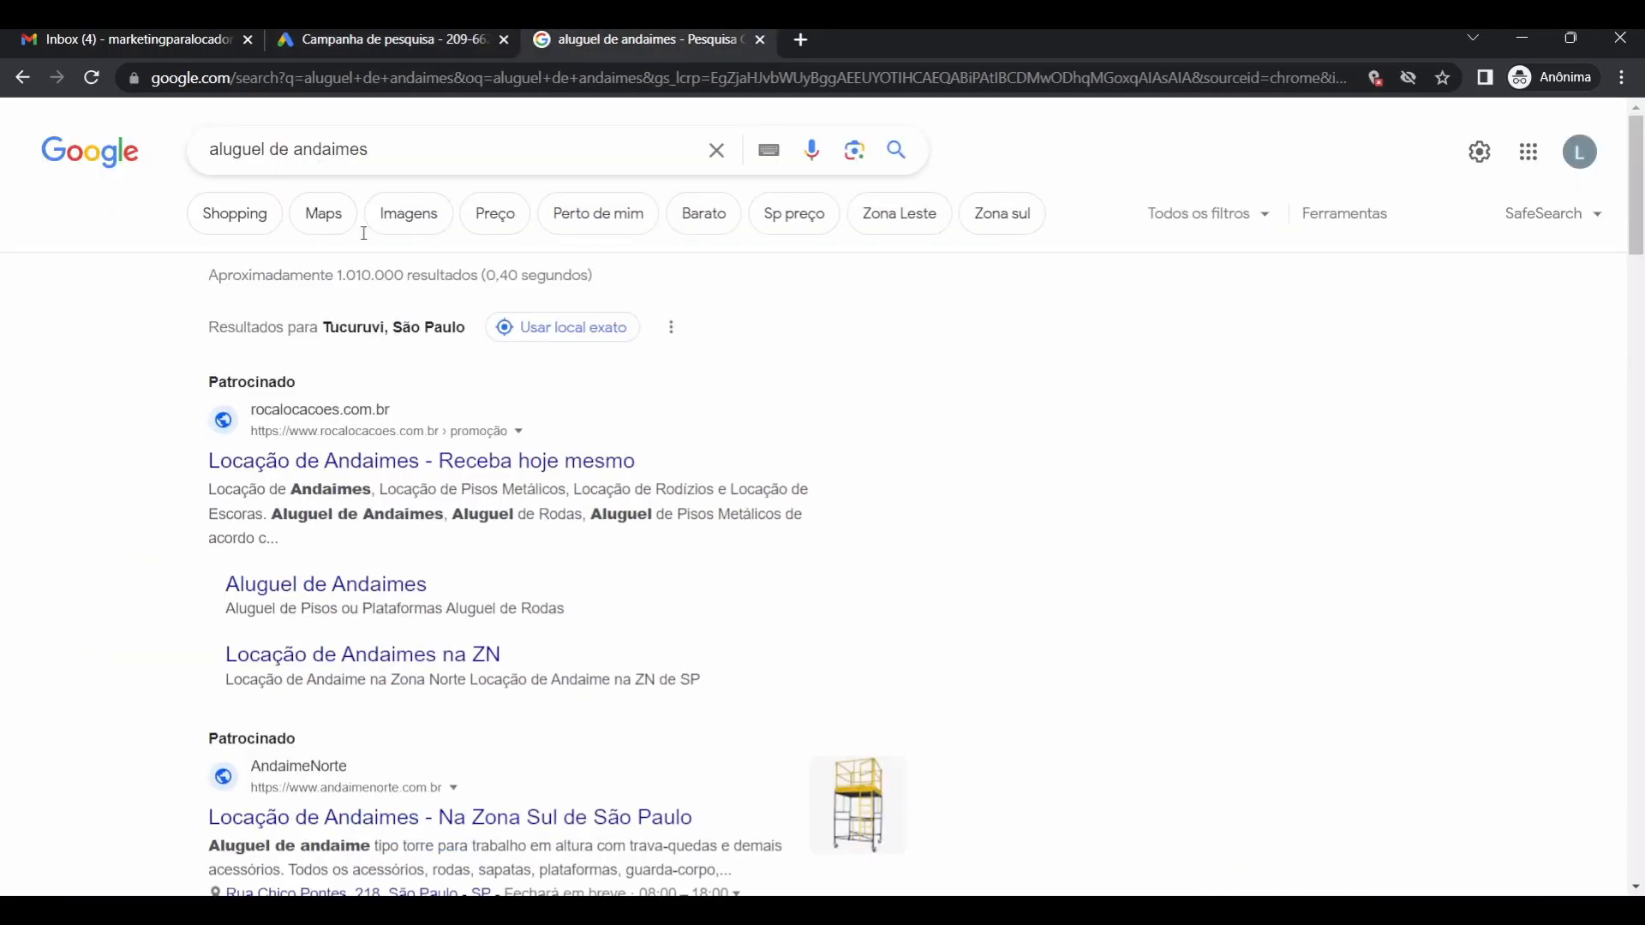
pyautogui.click(423, 45)
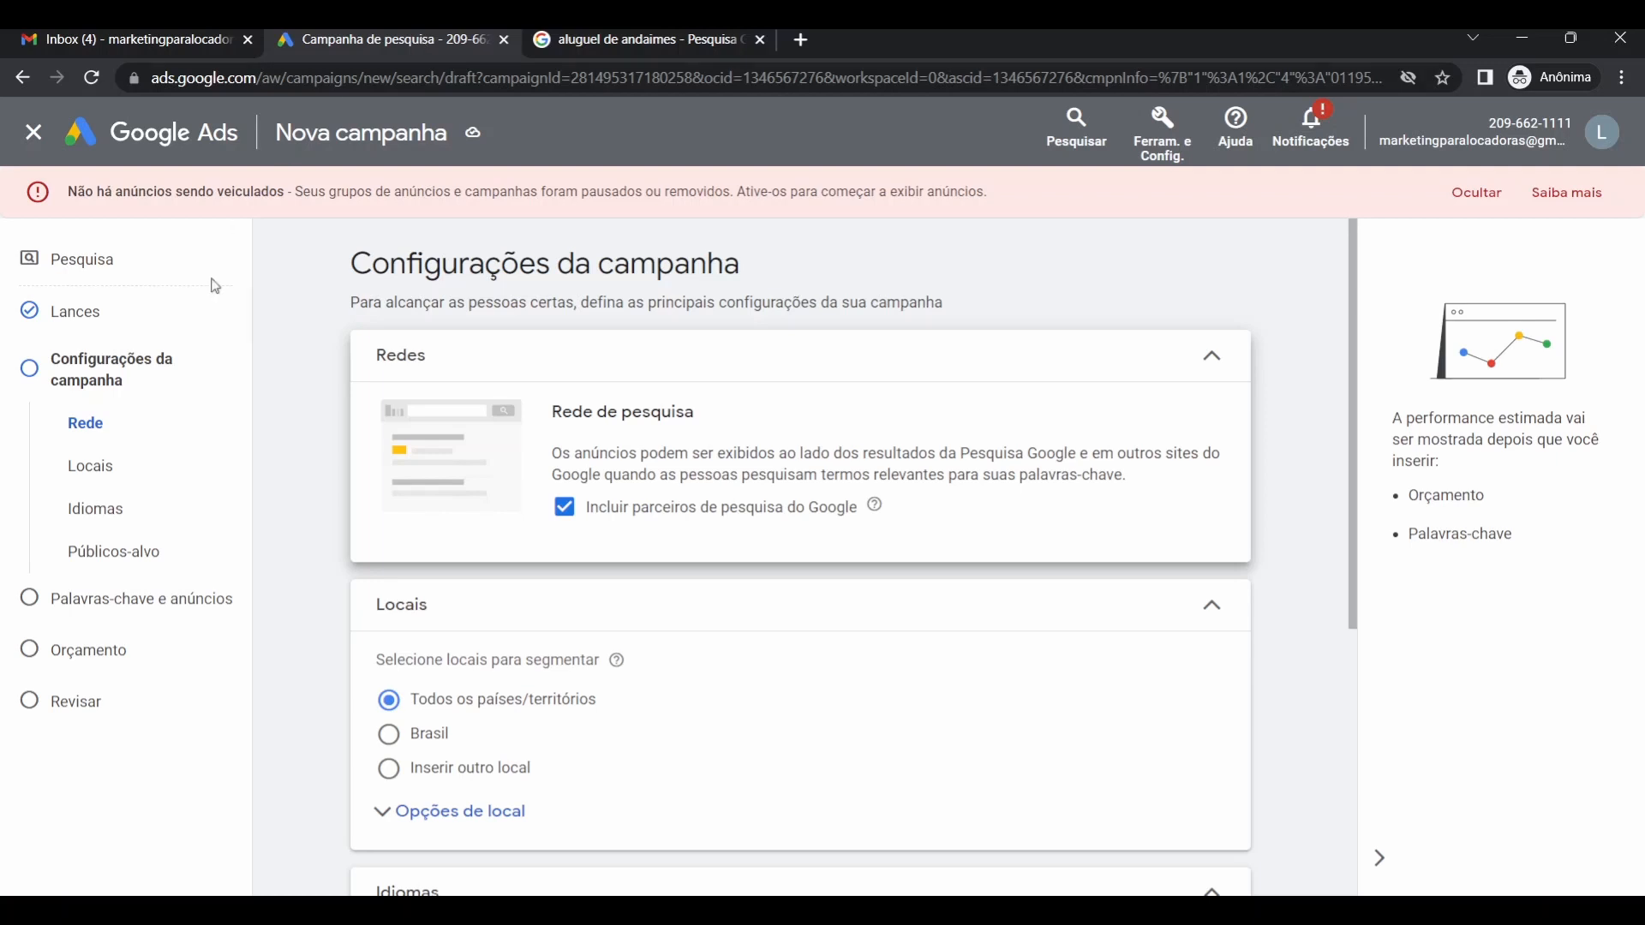
# Uncheck 'Incluir parceiros de pesquisa do Google' so ads skip search partners.
pyautogui.click(568, 514)
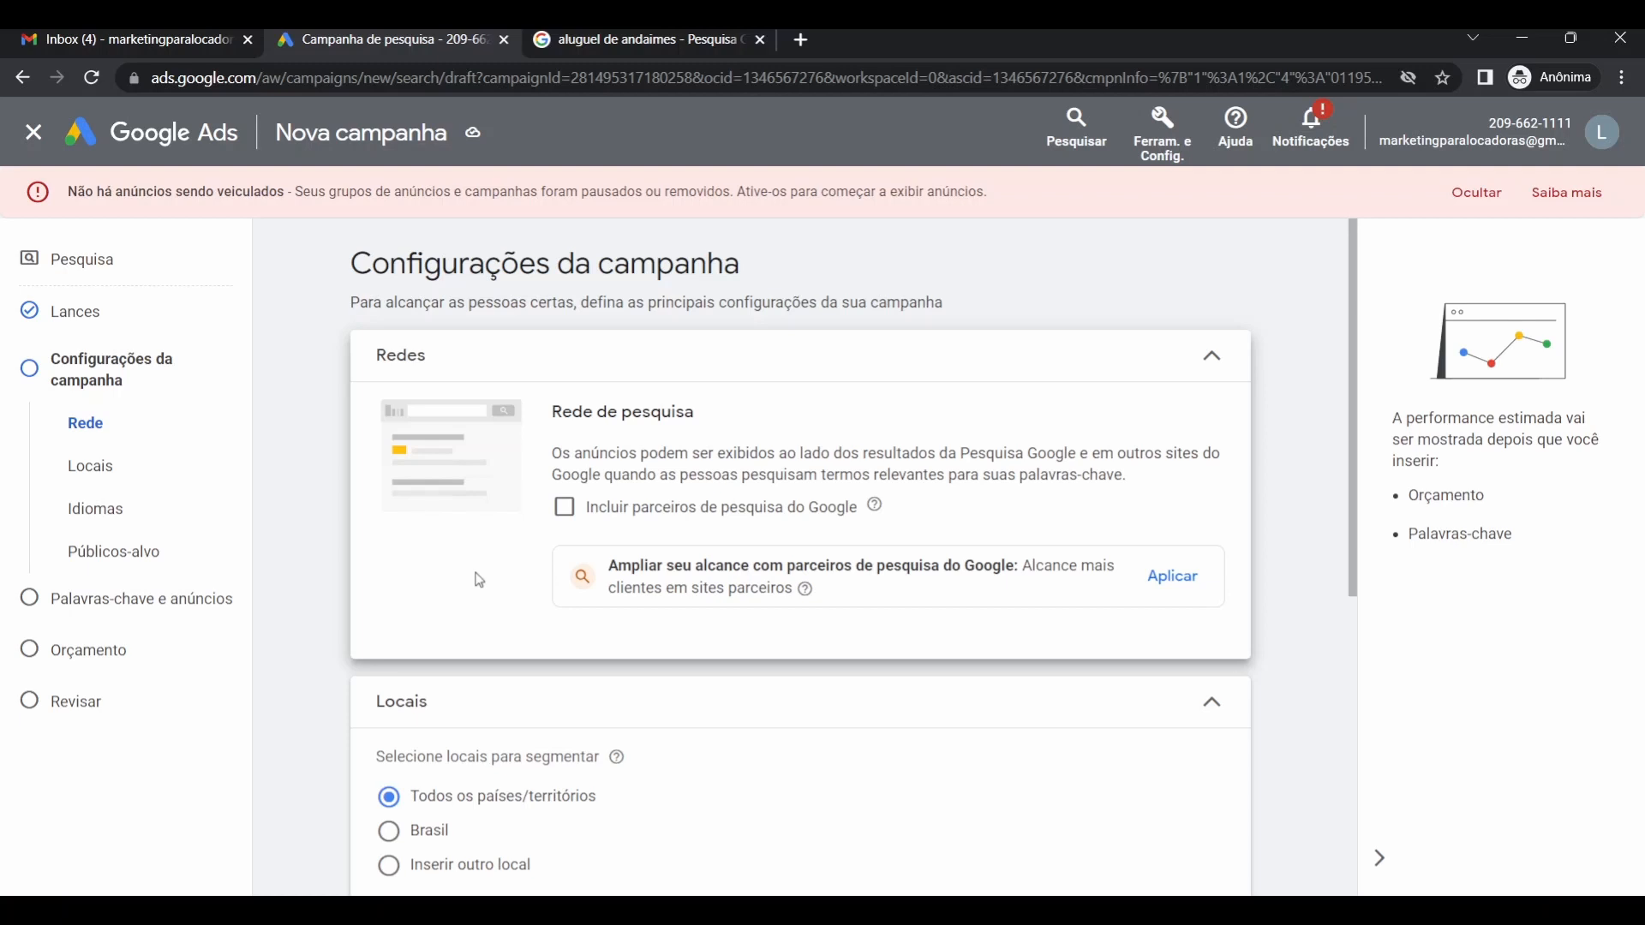
pyautogui.click(661, 54)
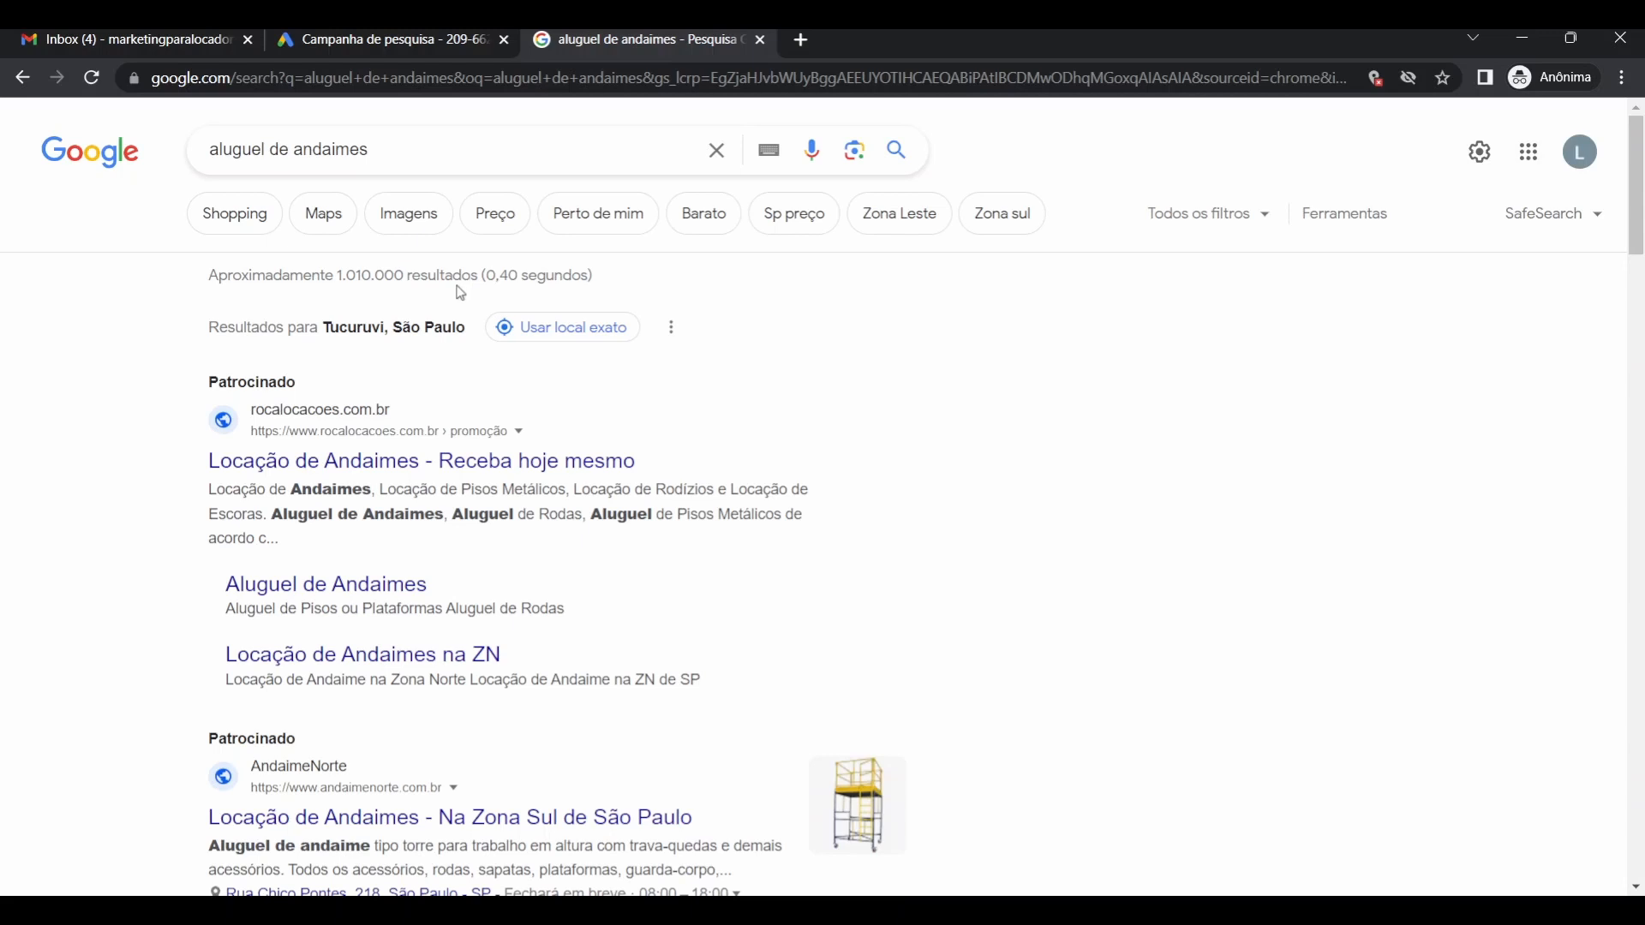
pyautogui.click(315, 43)
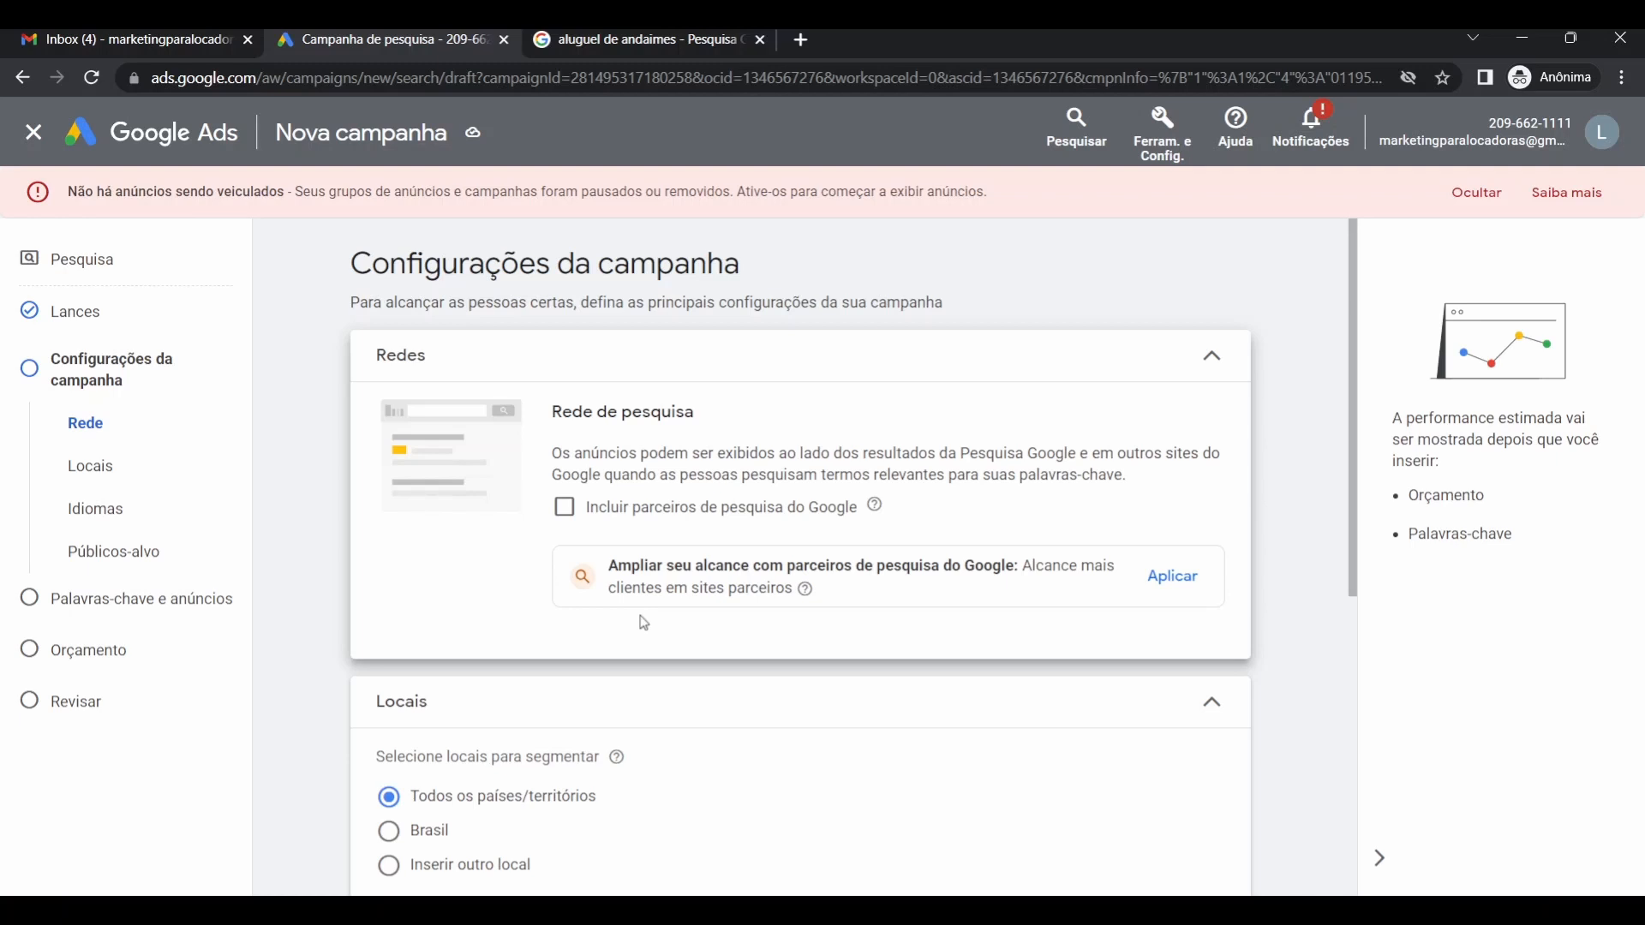
# Select 'Inserir outro local' under Locais and open Pesquisa avançada with its map.
pyautogui.scroll(-5, 506, 636)
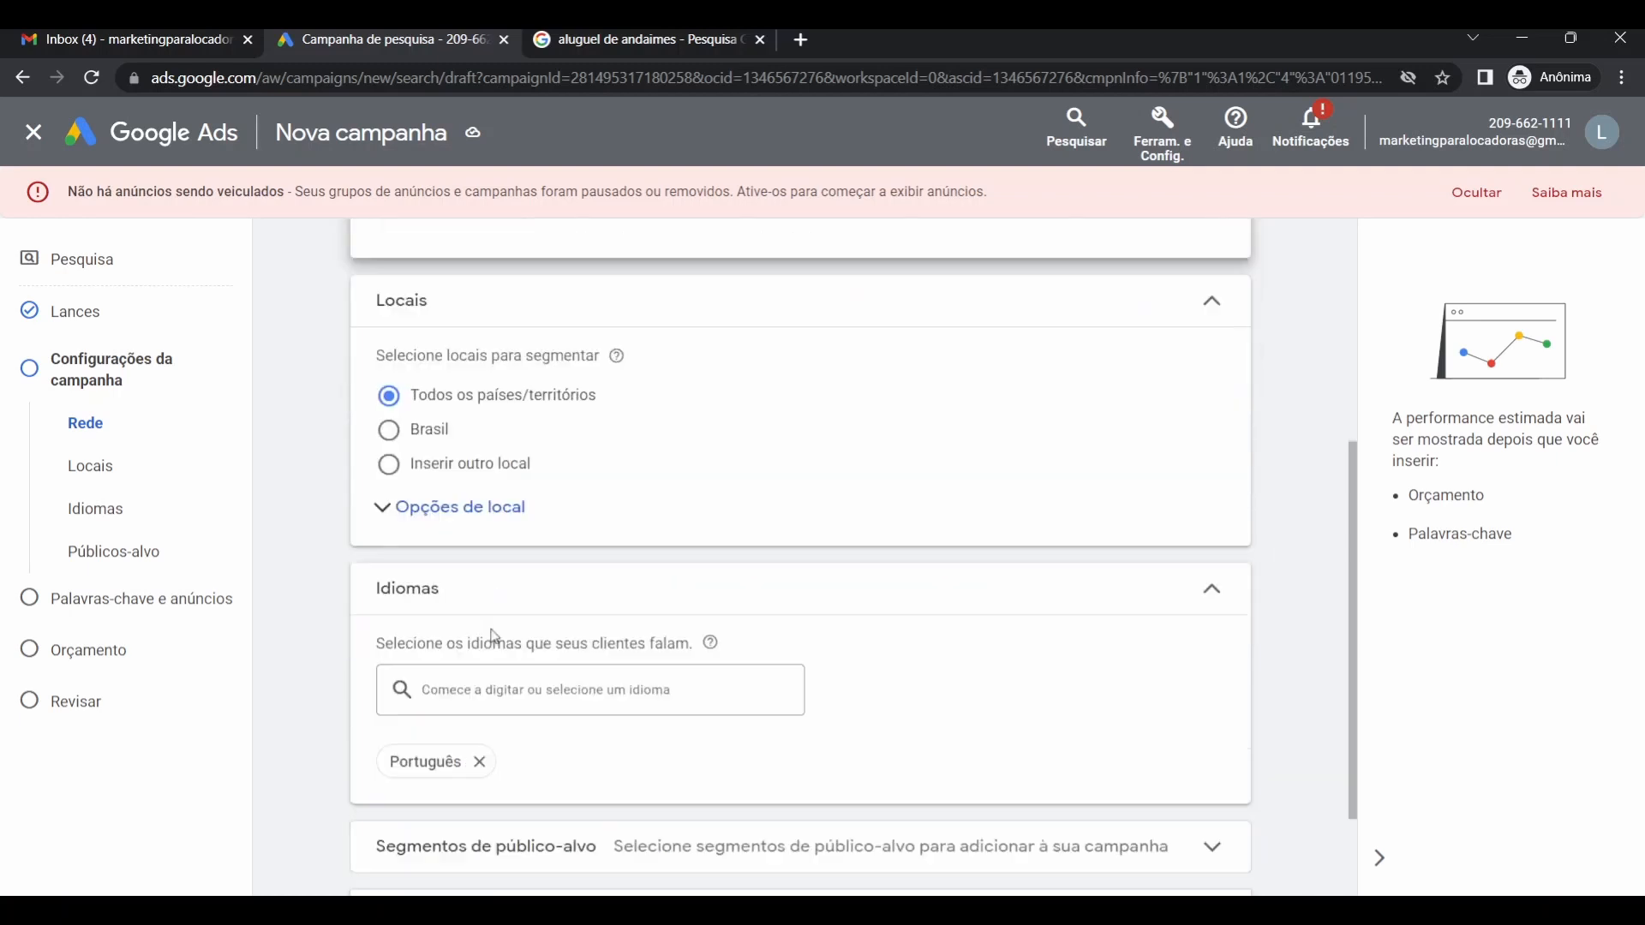
pyautogui.scroll(3, 446, 643)
pyautogui.scroll(-2, 356, 677)
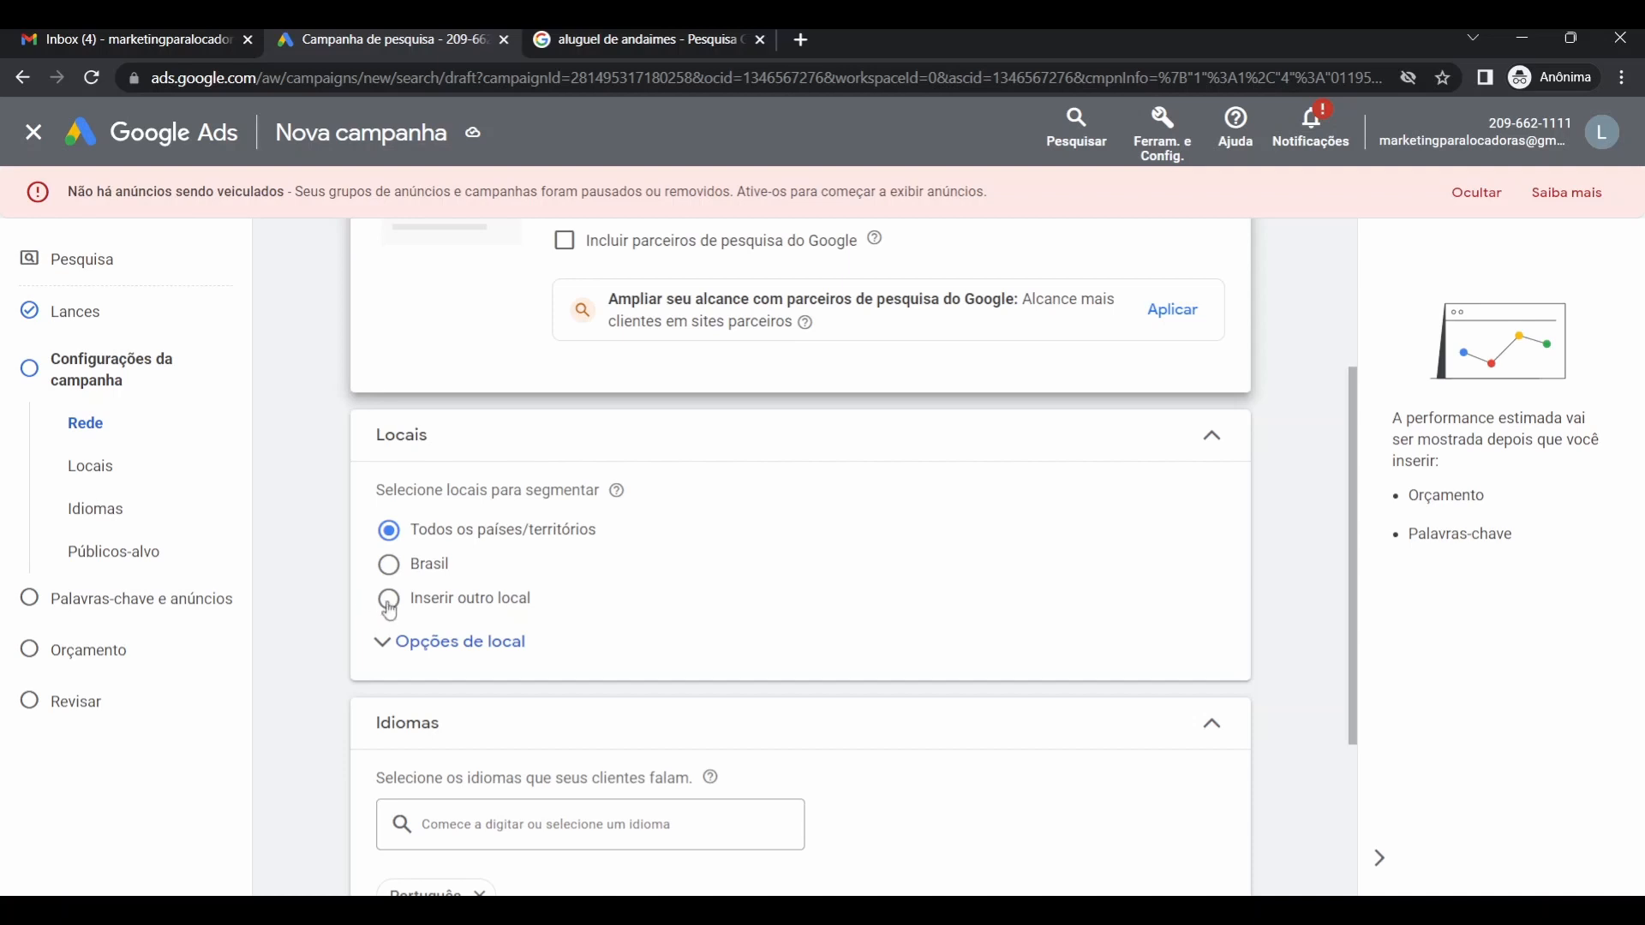
pyautogui.click(390, 610)
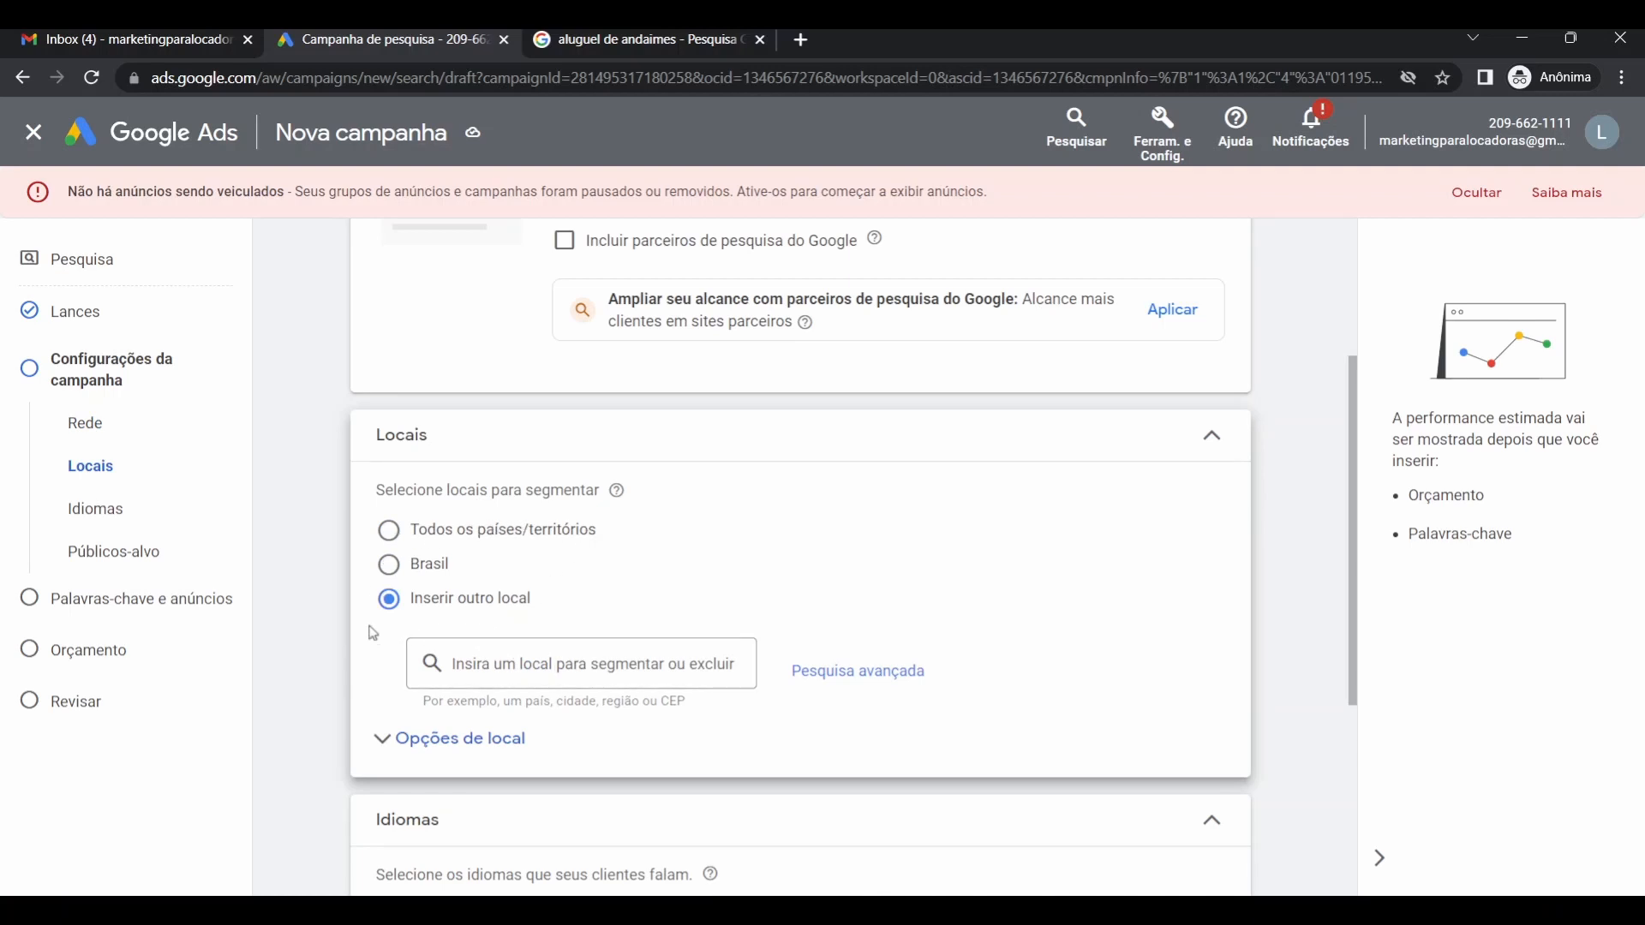
pyautogui.click(853, 684)
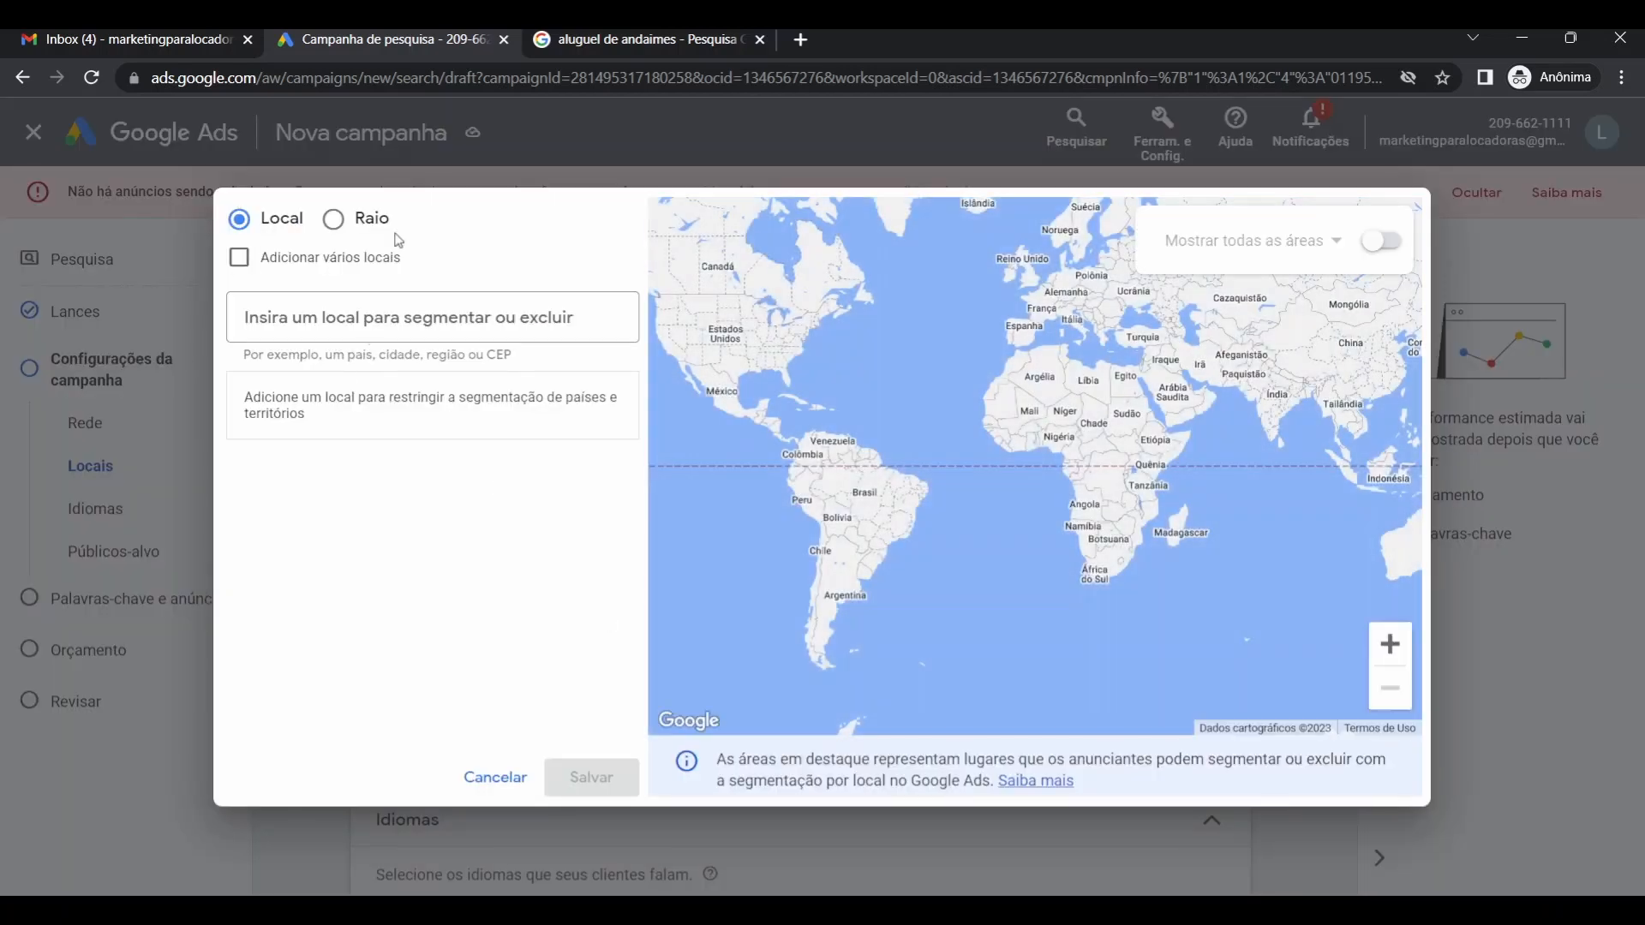
# Add a 20 km Raio target around the business's street address in Santo André.
pyautogui.click(335, 225)
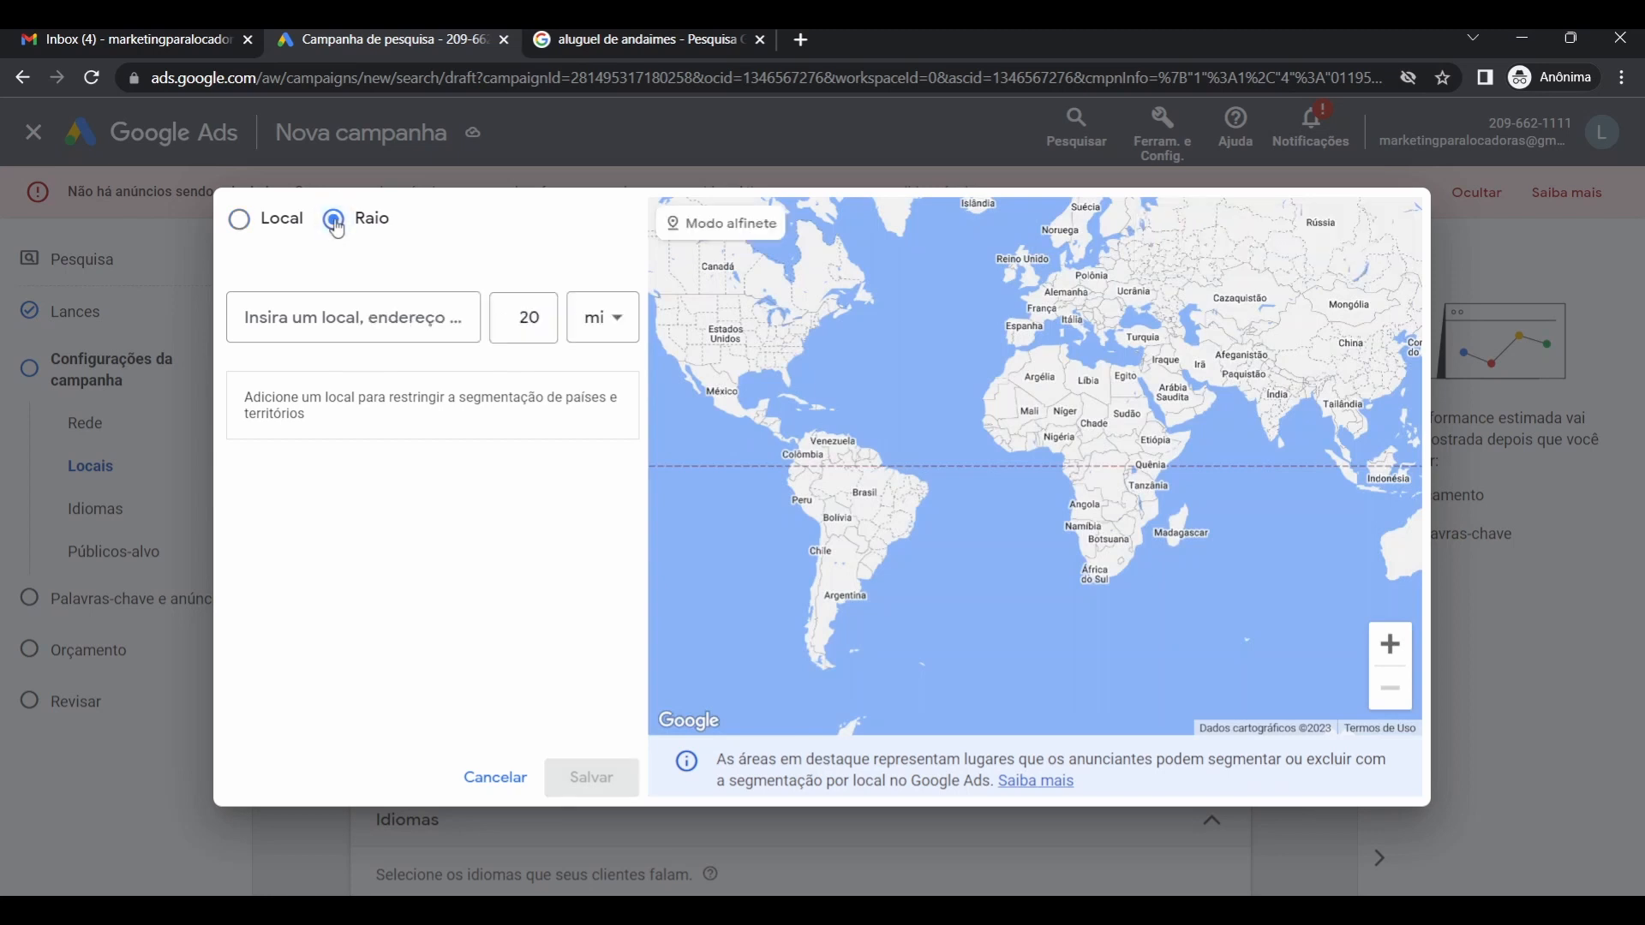
pyautogui.click(261, 227)
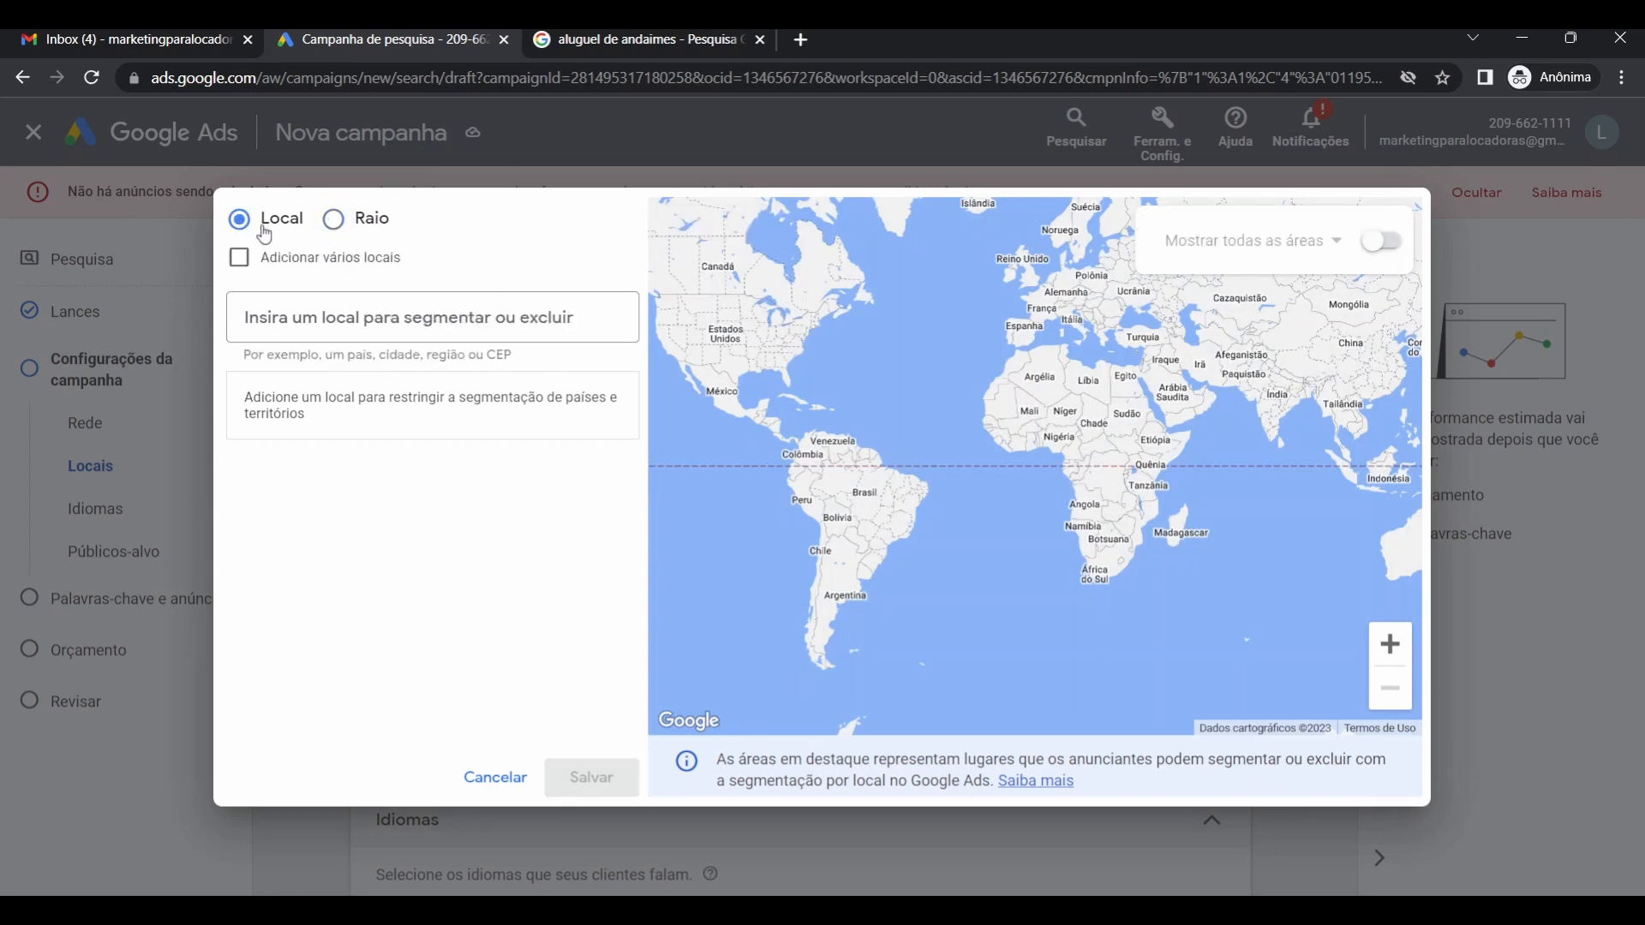
pyautogui.click(339, 219)
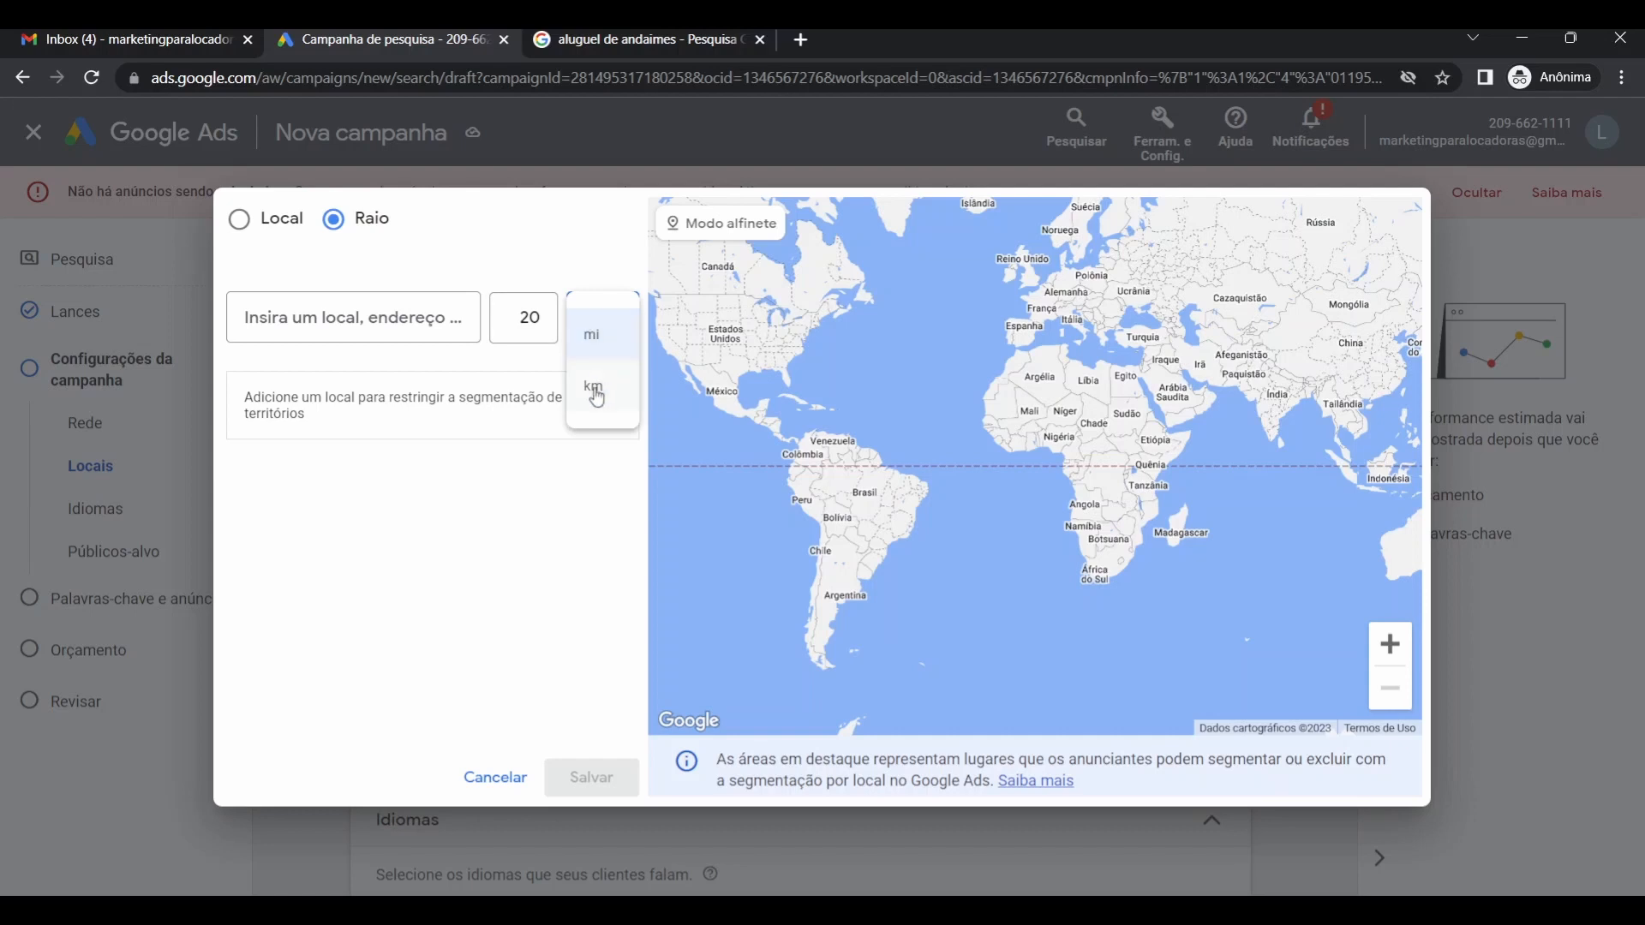
pyautogui.click(597, 396)
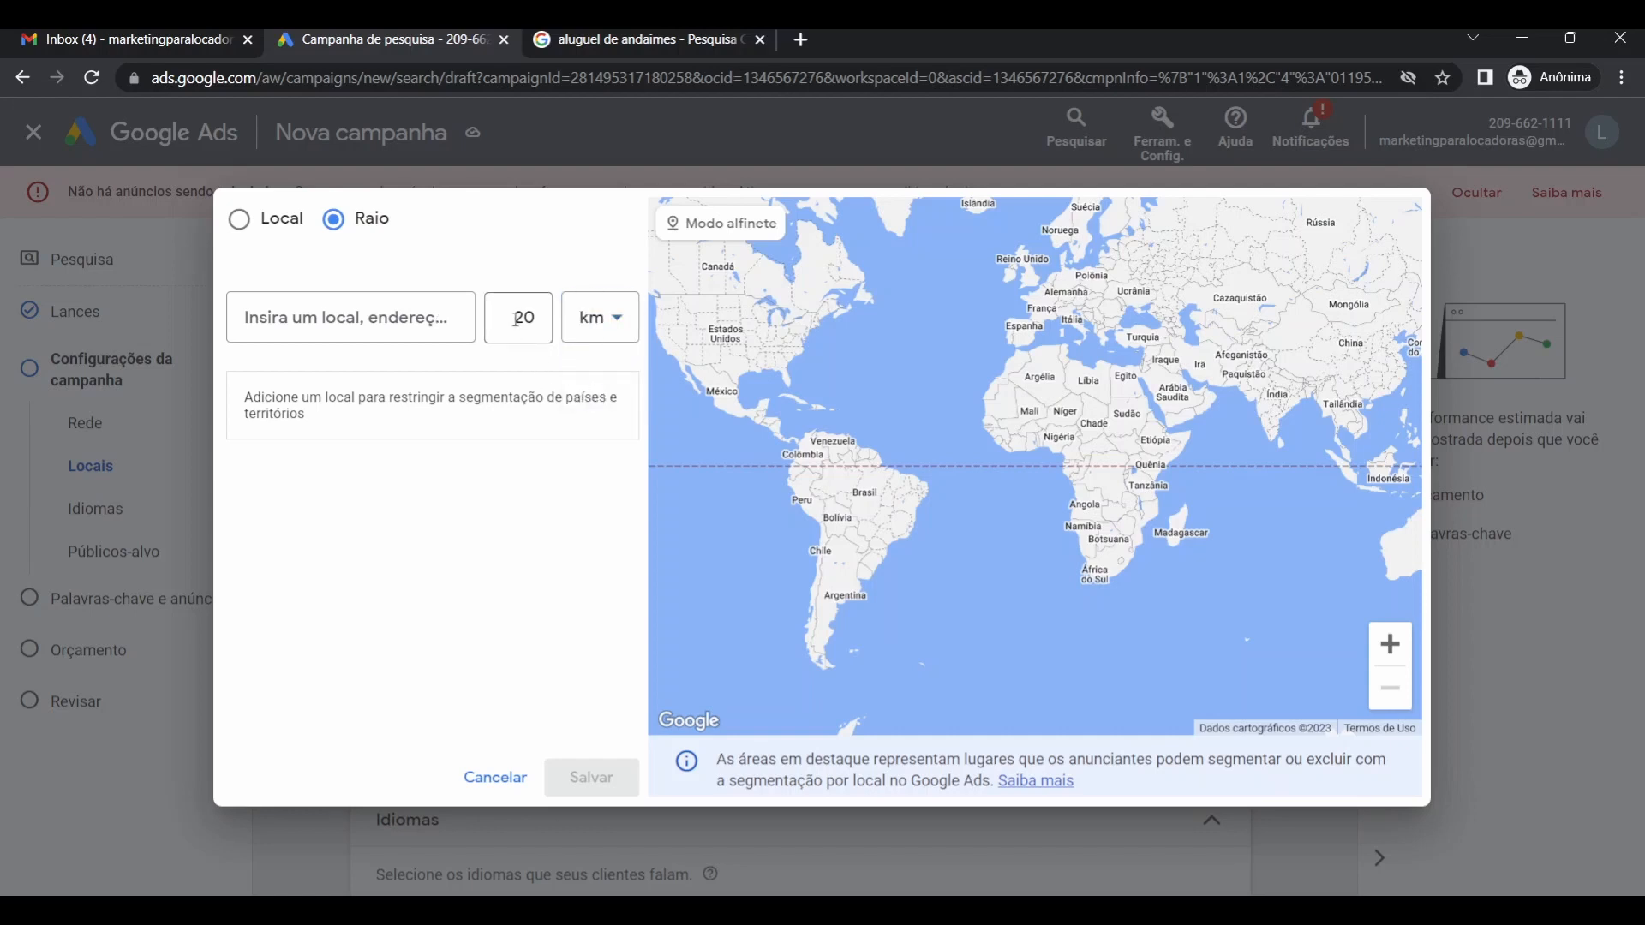
pyautogui.click(438, 329)
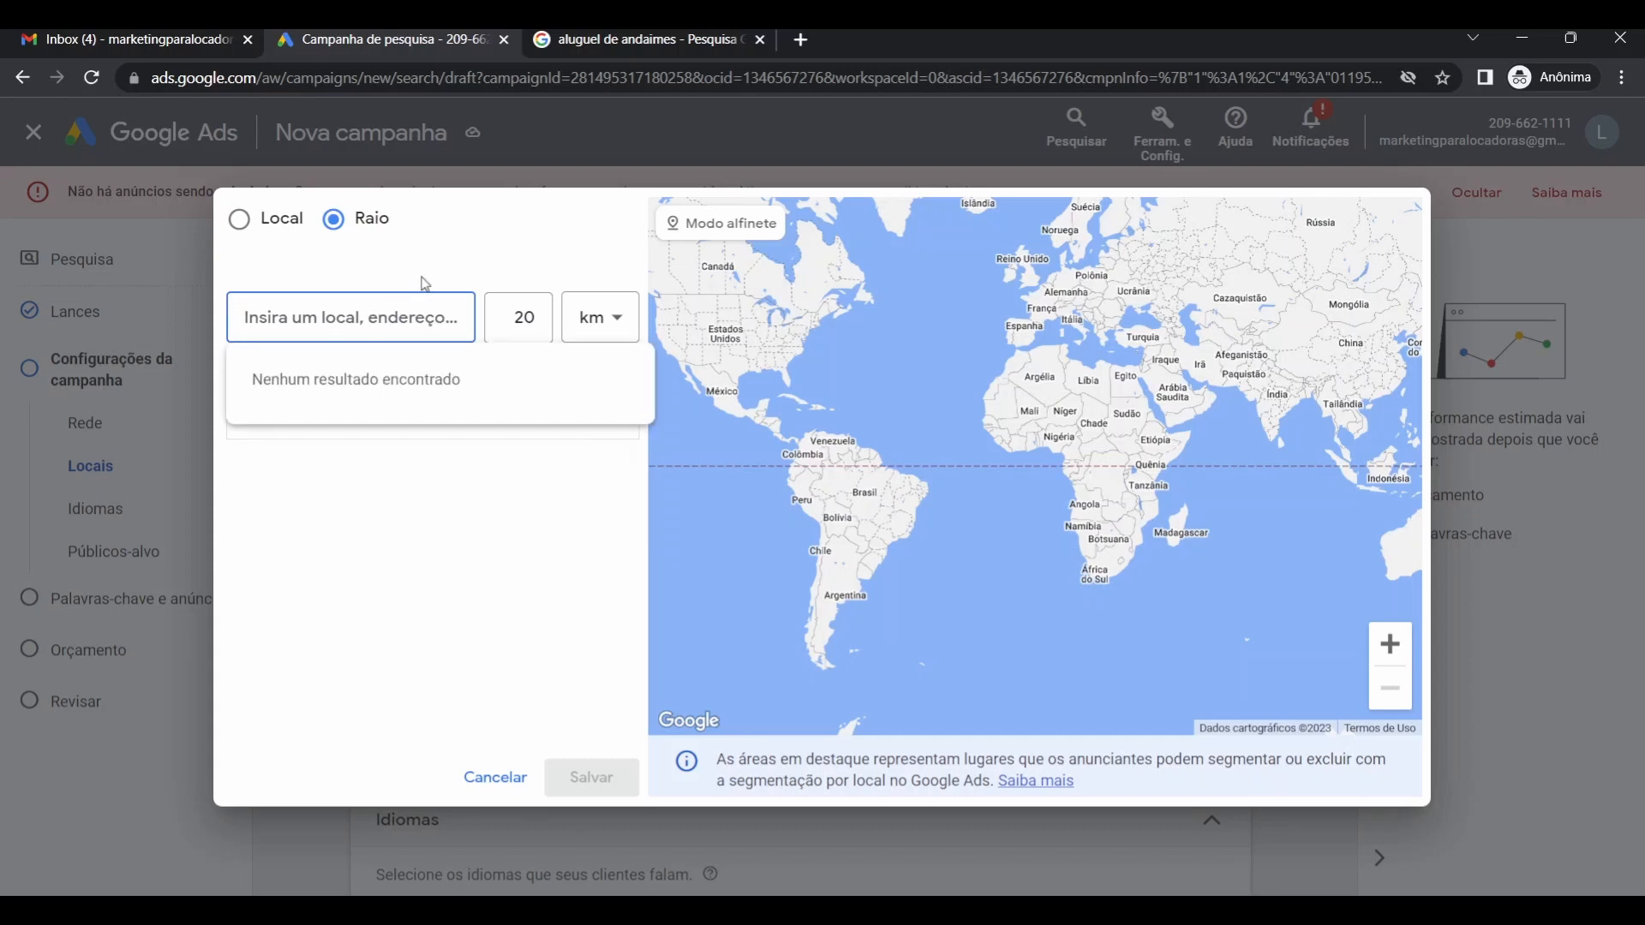
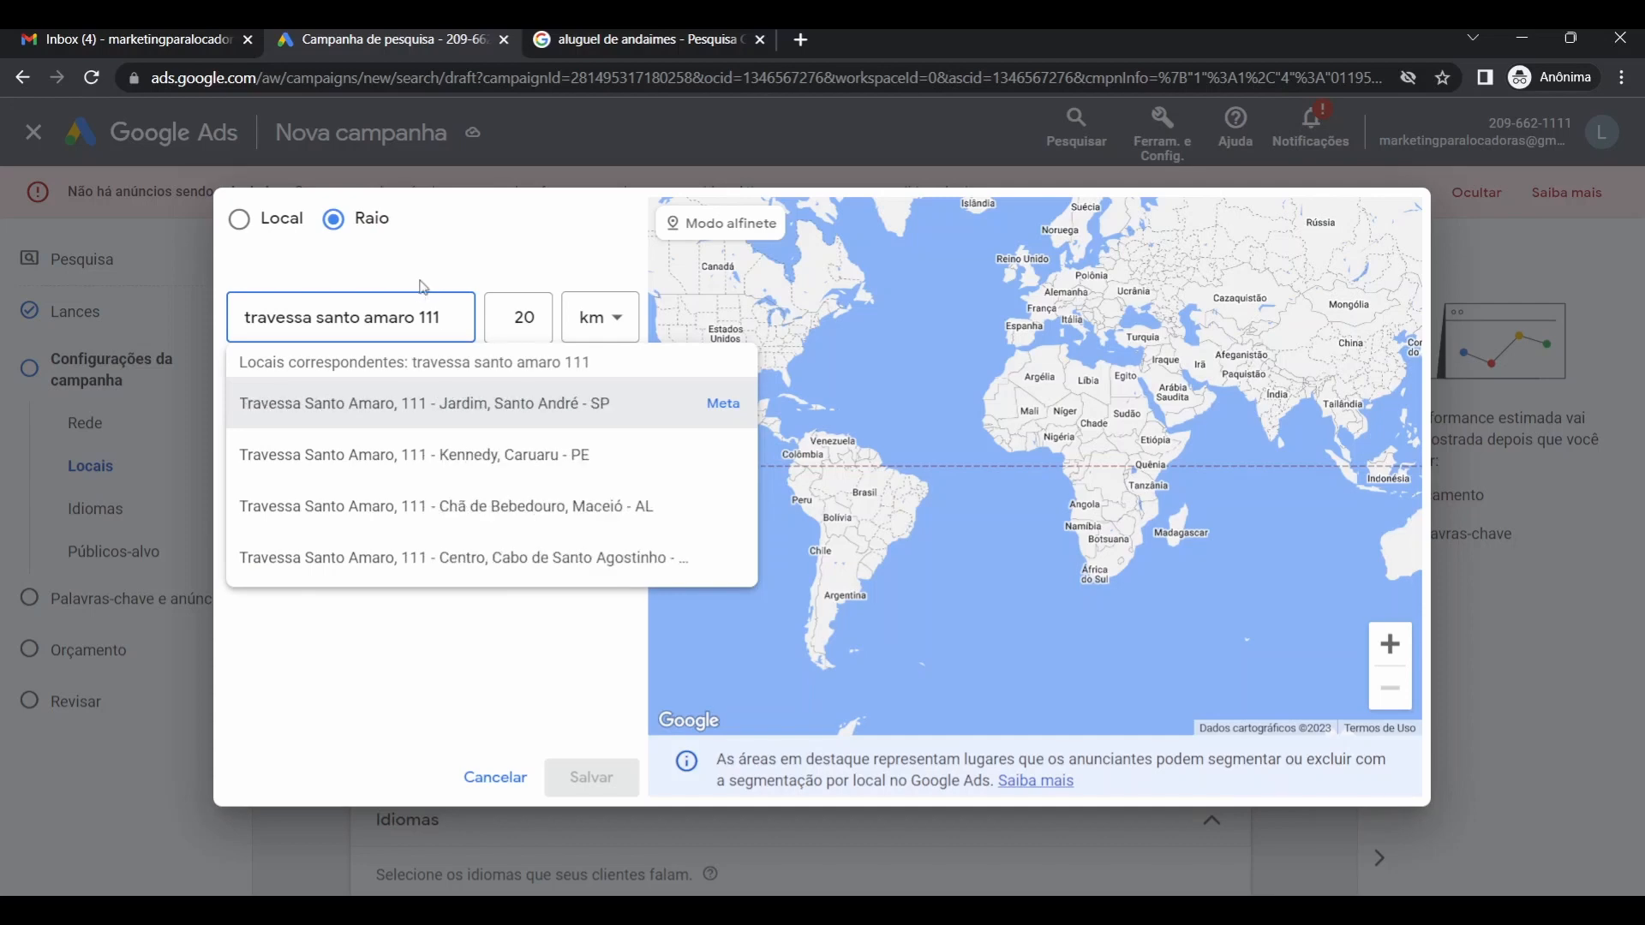
pyautogui.click(421, 416)
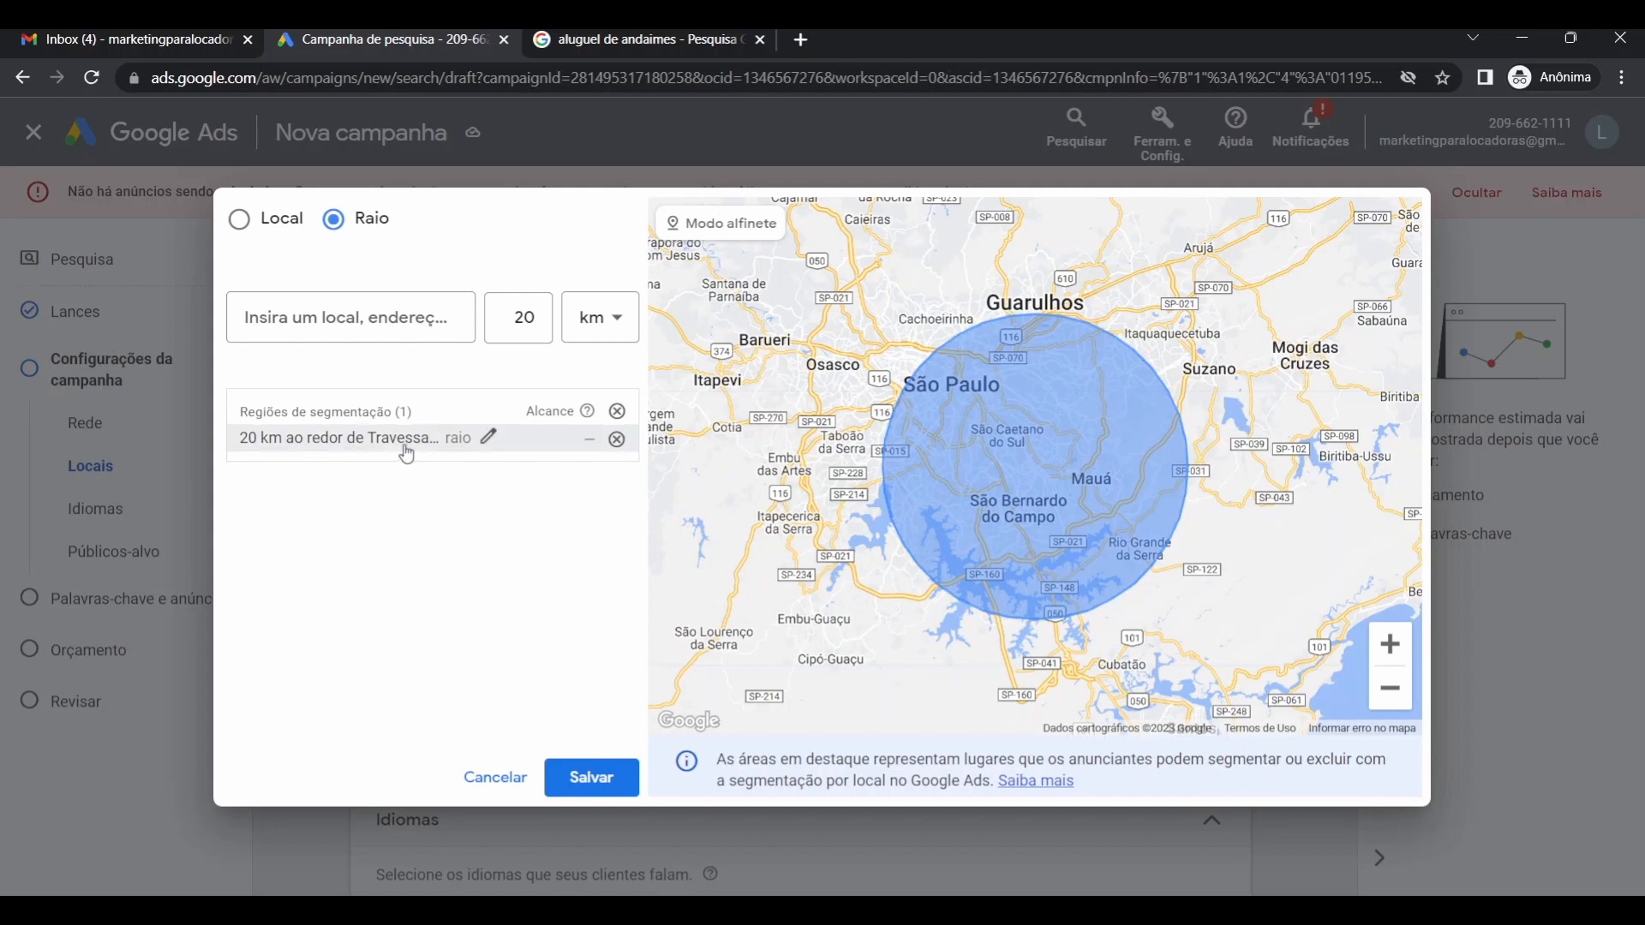
# Edit the targeted region's radius from 20 km to 5 km and save it.
pyautogui.click(489, 441)
pyautogui.doubleClick(524, 497)
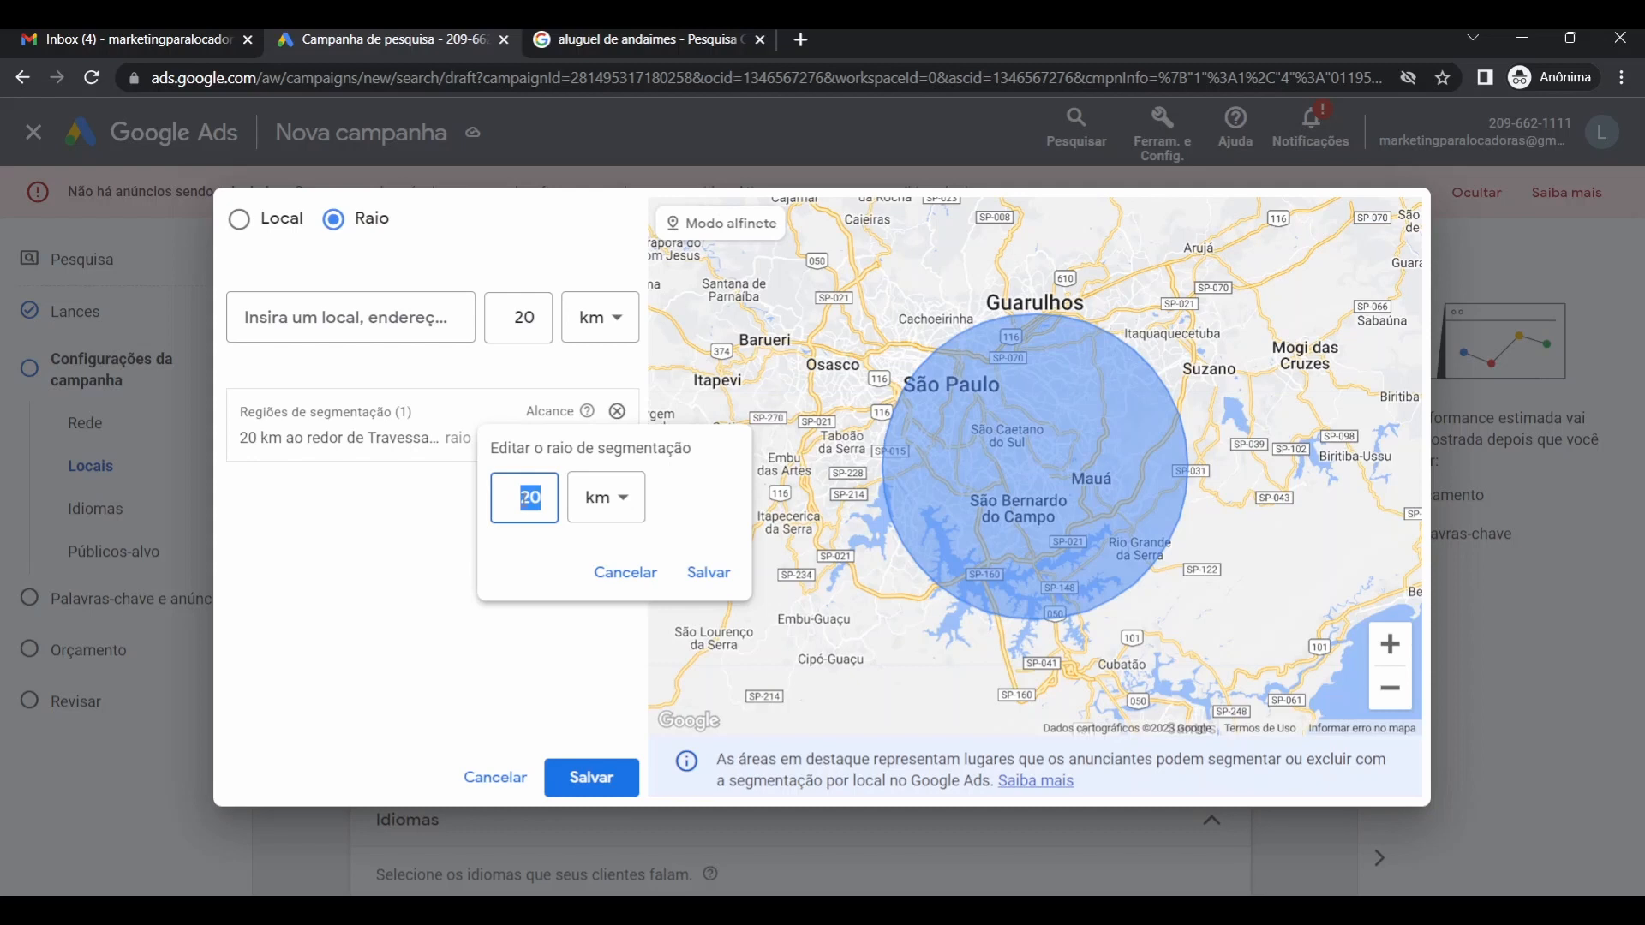
pyautogui.write('5')
pyautogui.click(707, 572)
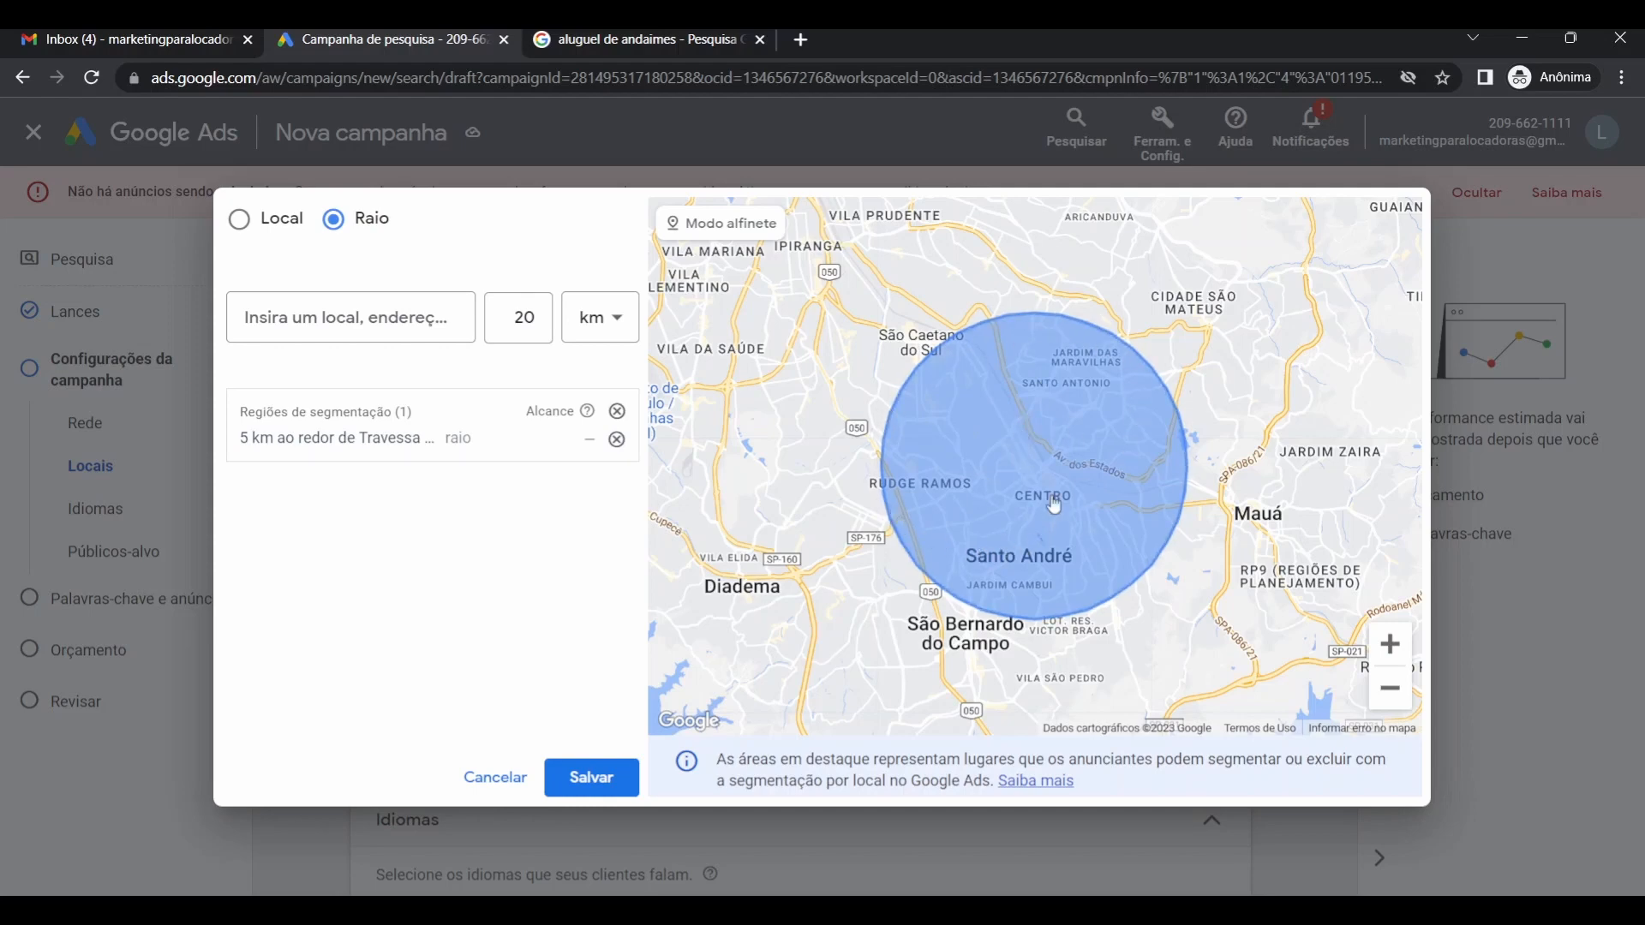
pyautogui.doubleClick(1390, 690)
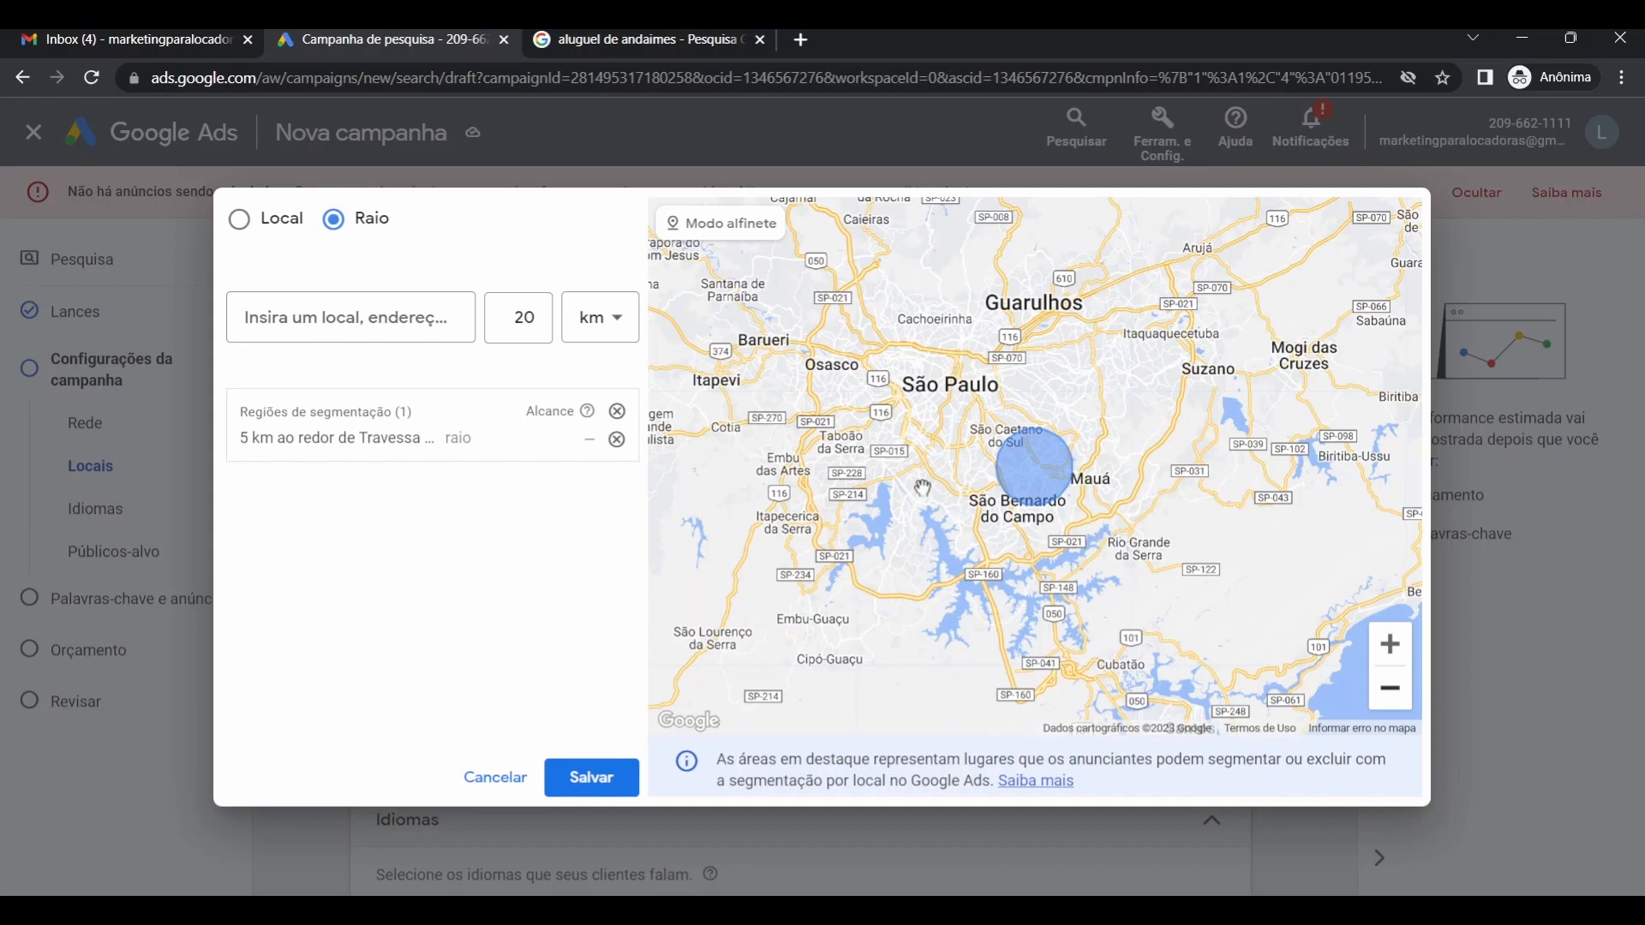
# Save the 5 km radius target and set location options to Presença, people in the area only.
pyautogui.click(585, 778)
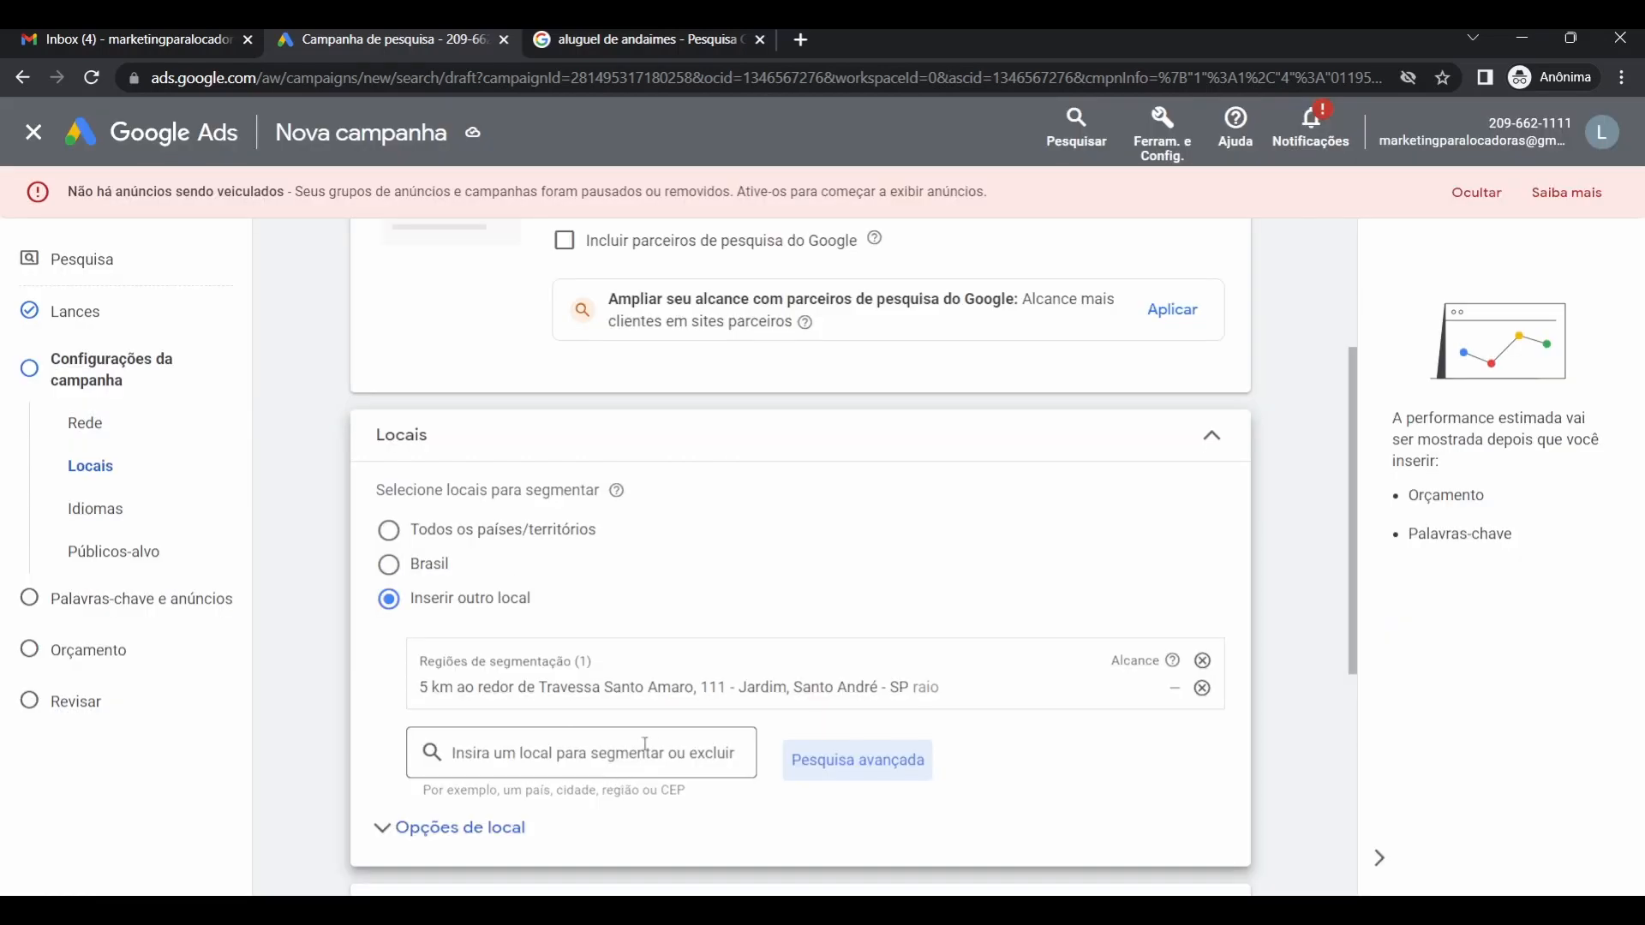
pyautogui.scroll(-5, 646, 744)
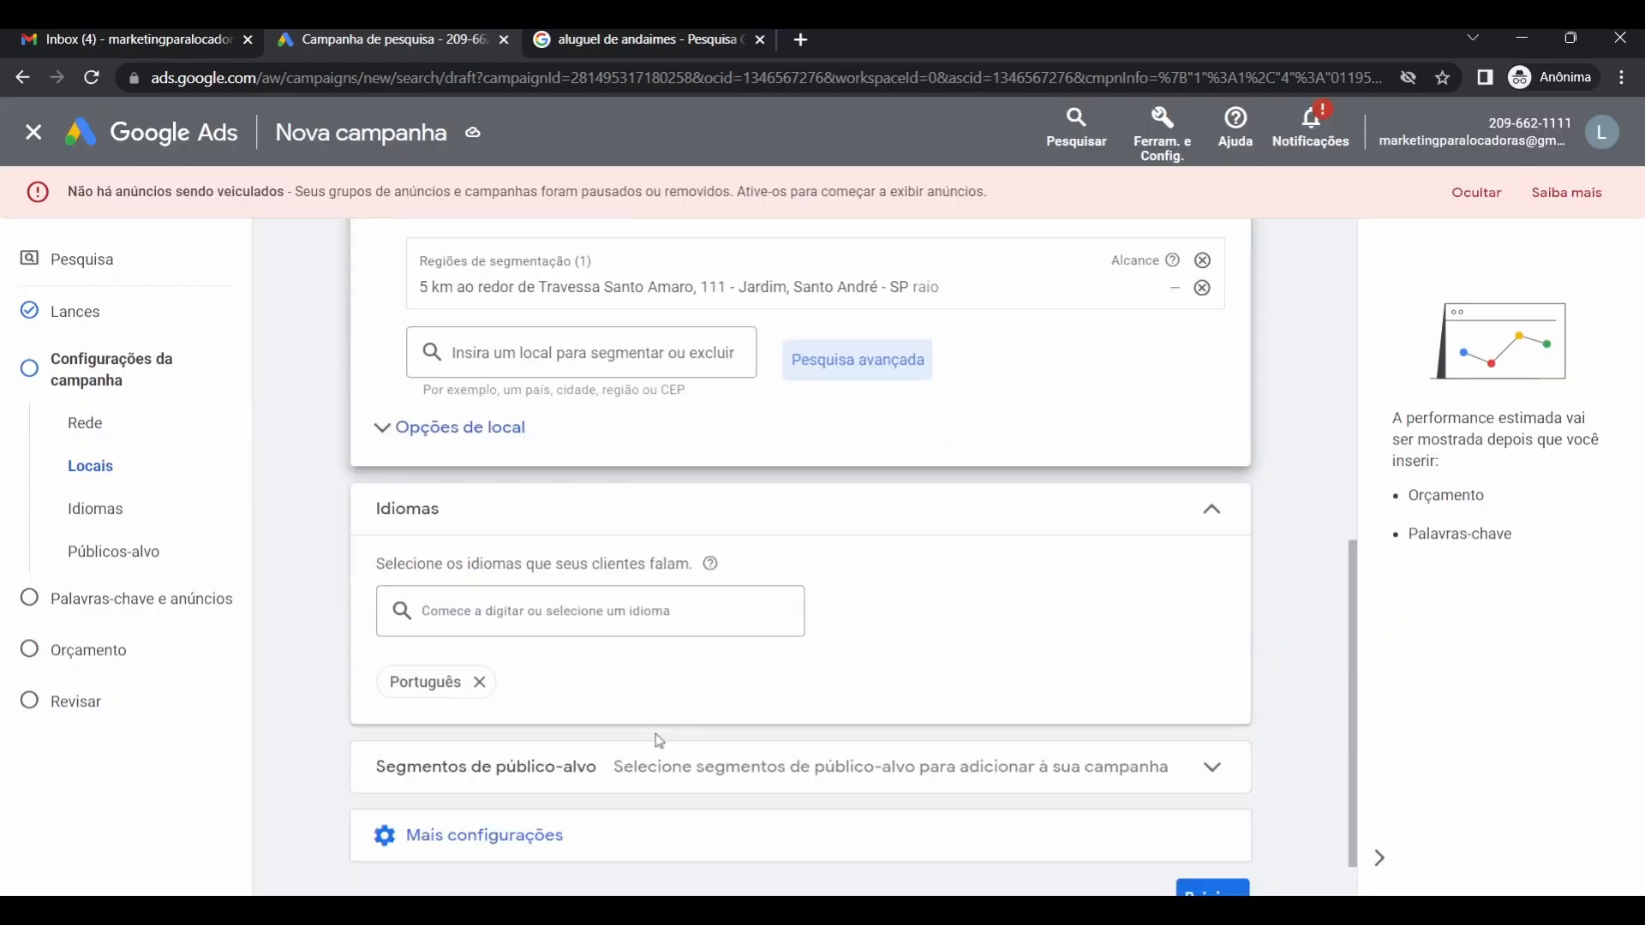
pyautogui.click(469, 445)
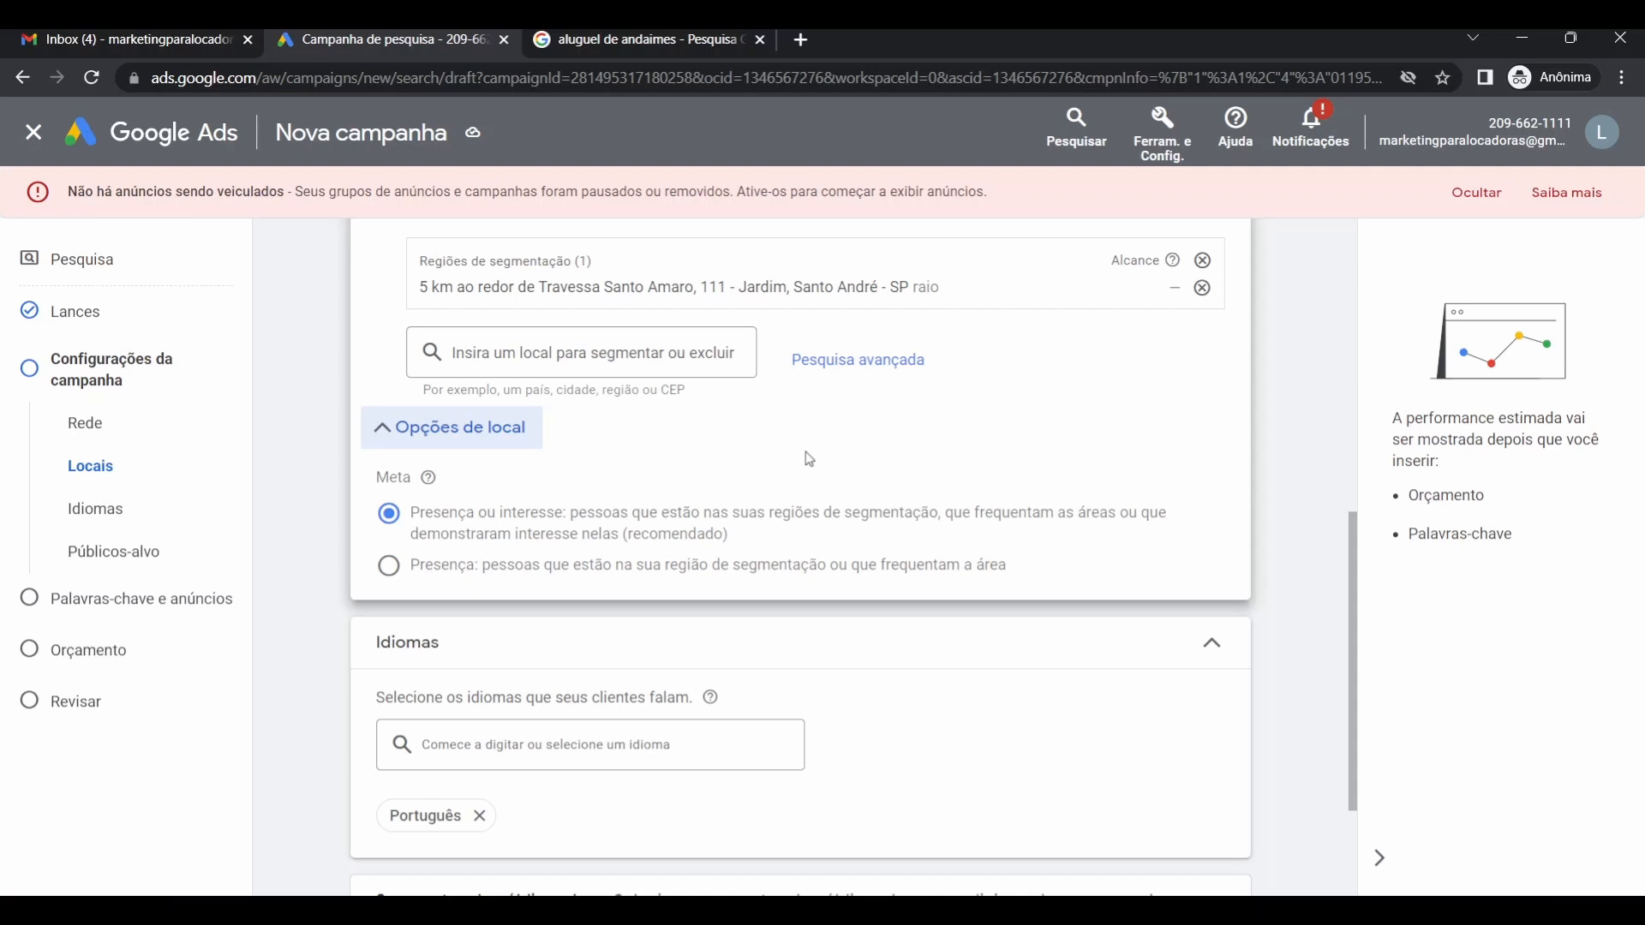
pyautogui.click(390, 568)
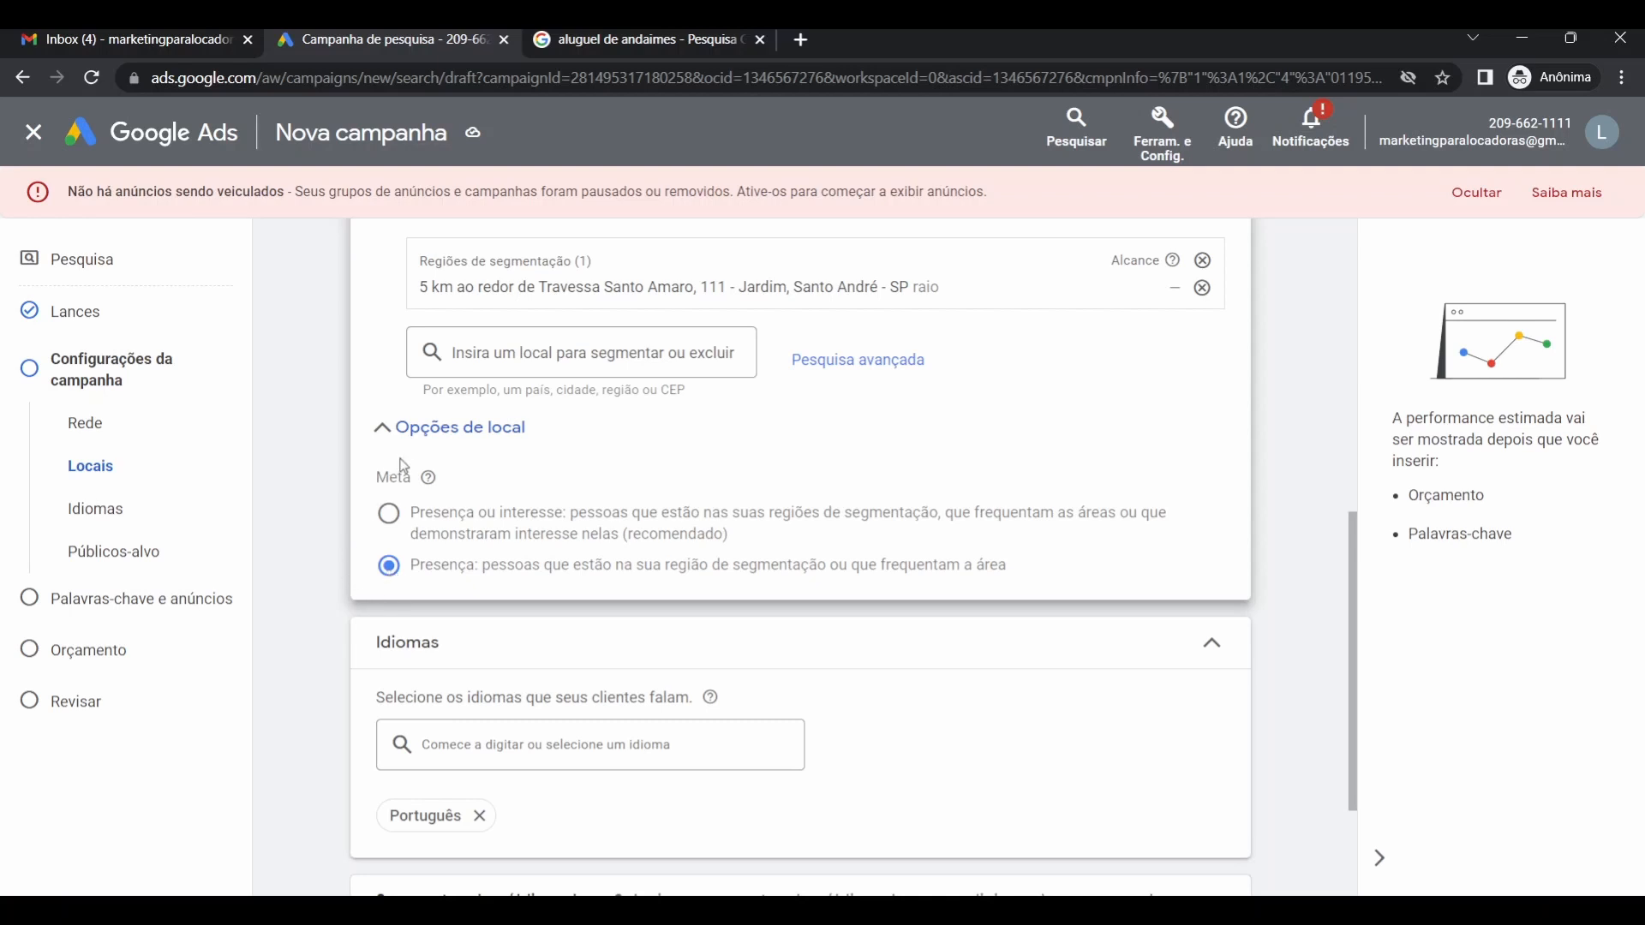
pyautogui.click(403, 431)
pyautogui.scroll(-1, 341, 525)
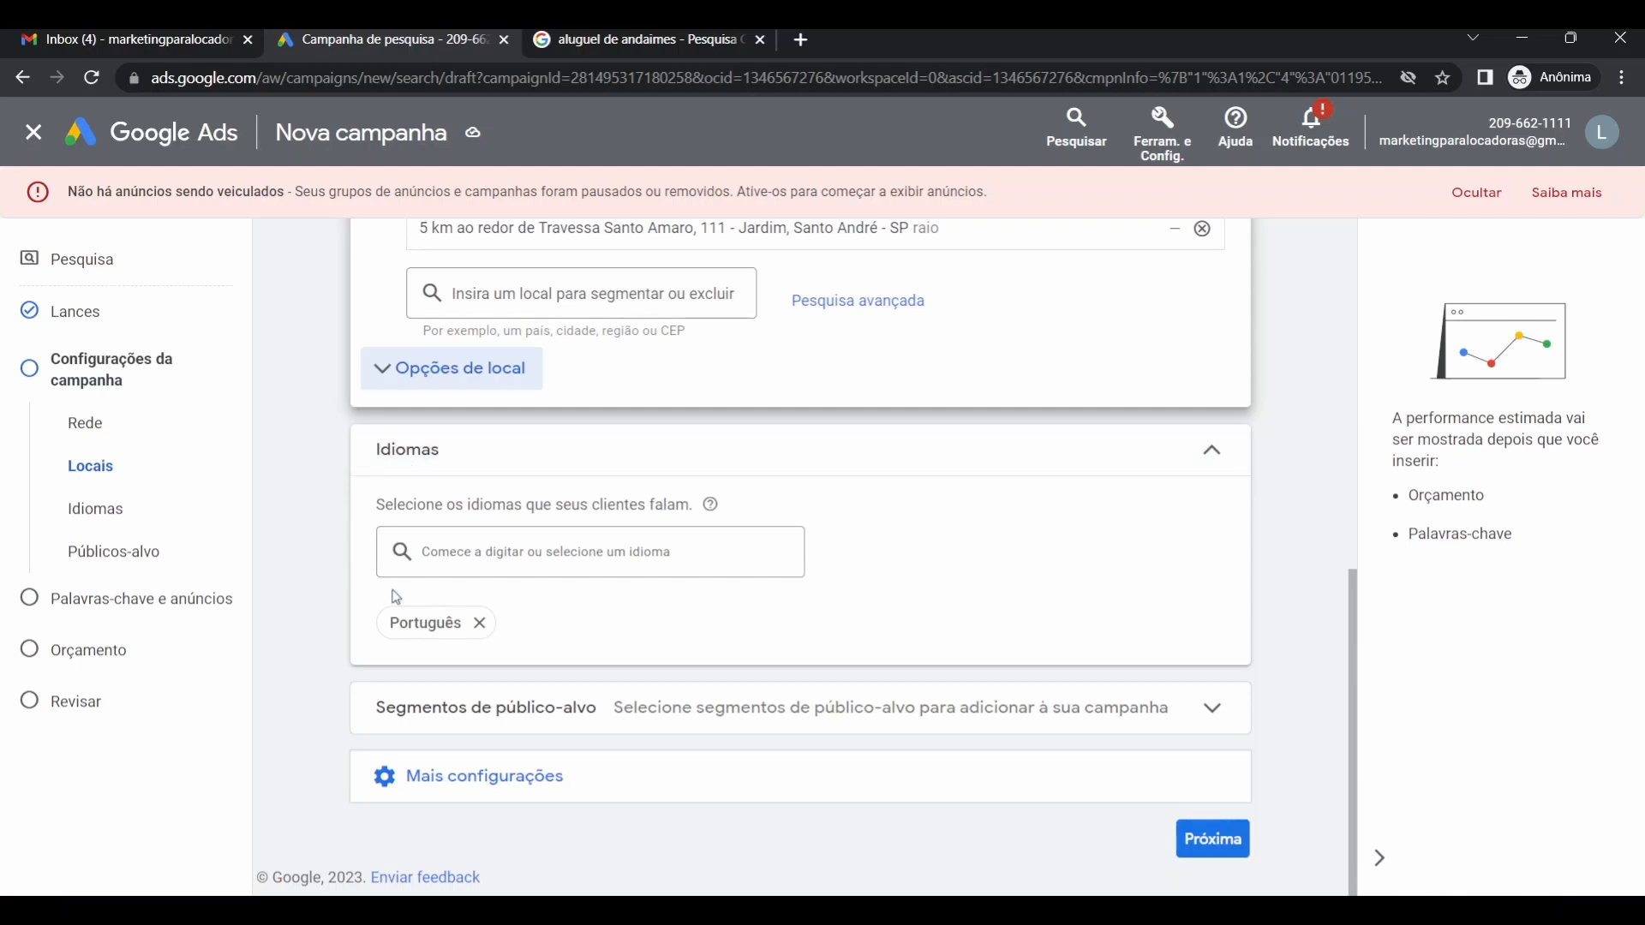
# Switch the campaign language from Português to Todos os idiomas.
pyautogui.click(475, 574)
pyautogui.scroll(15, 497, 395)
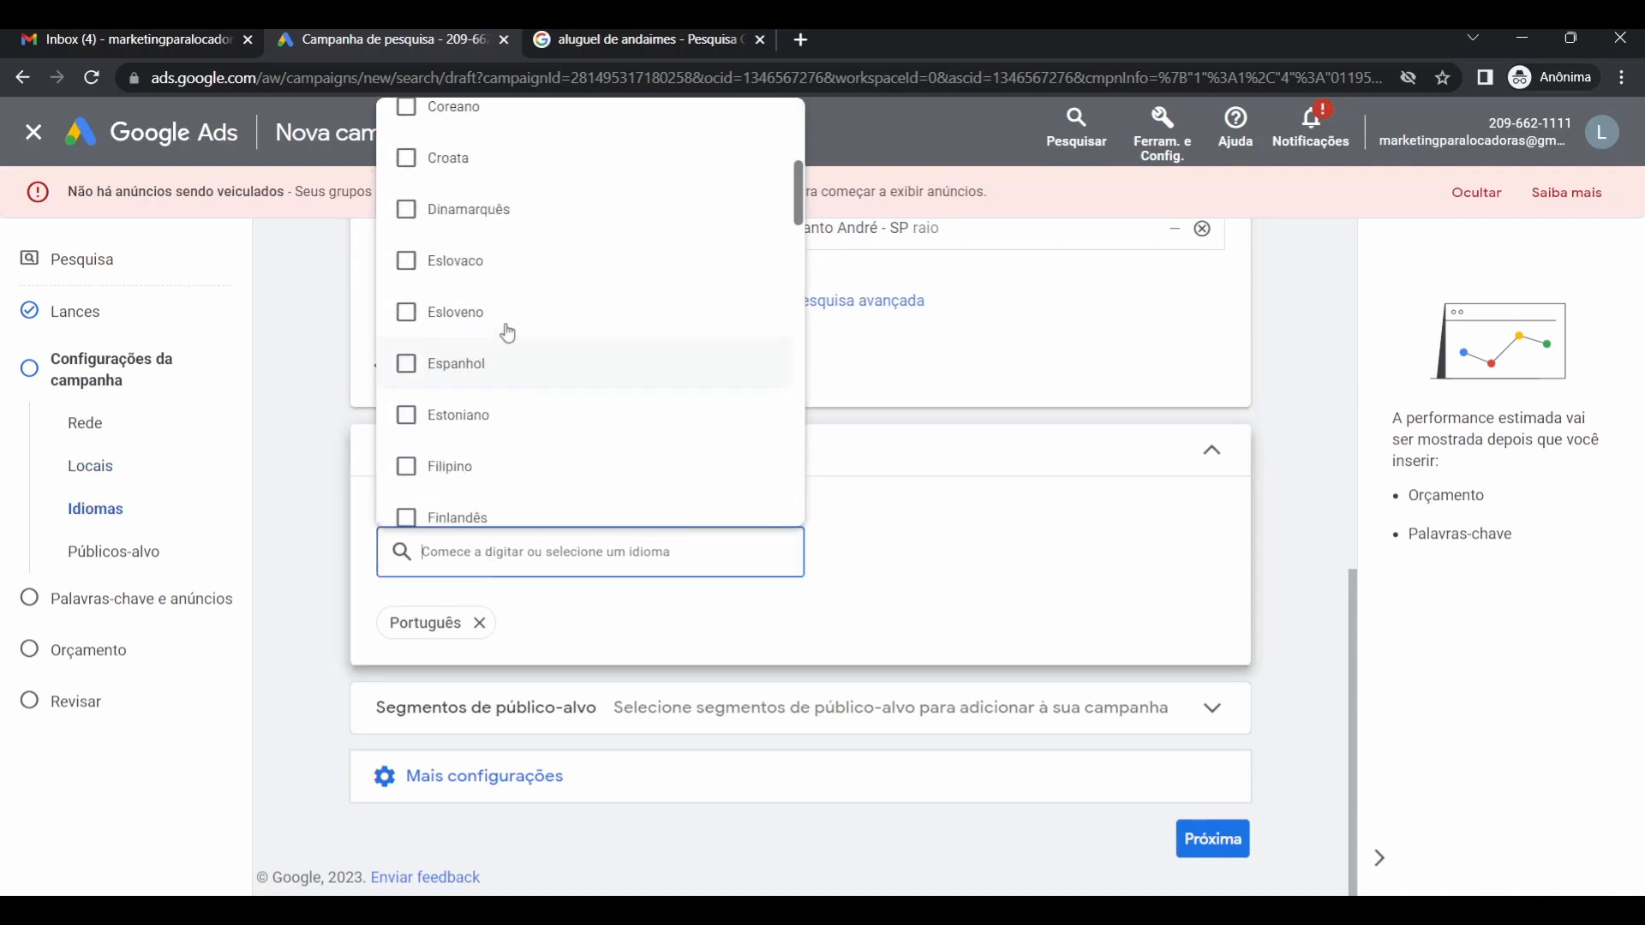
pyautogui.click(408, 134)
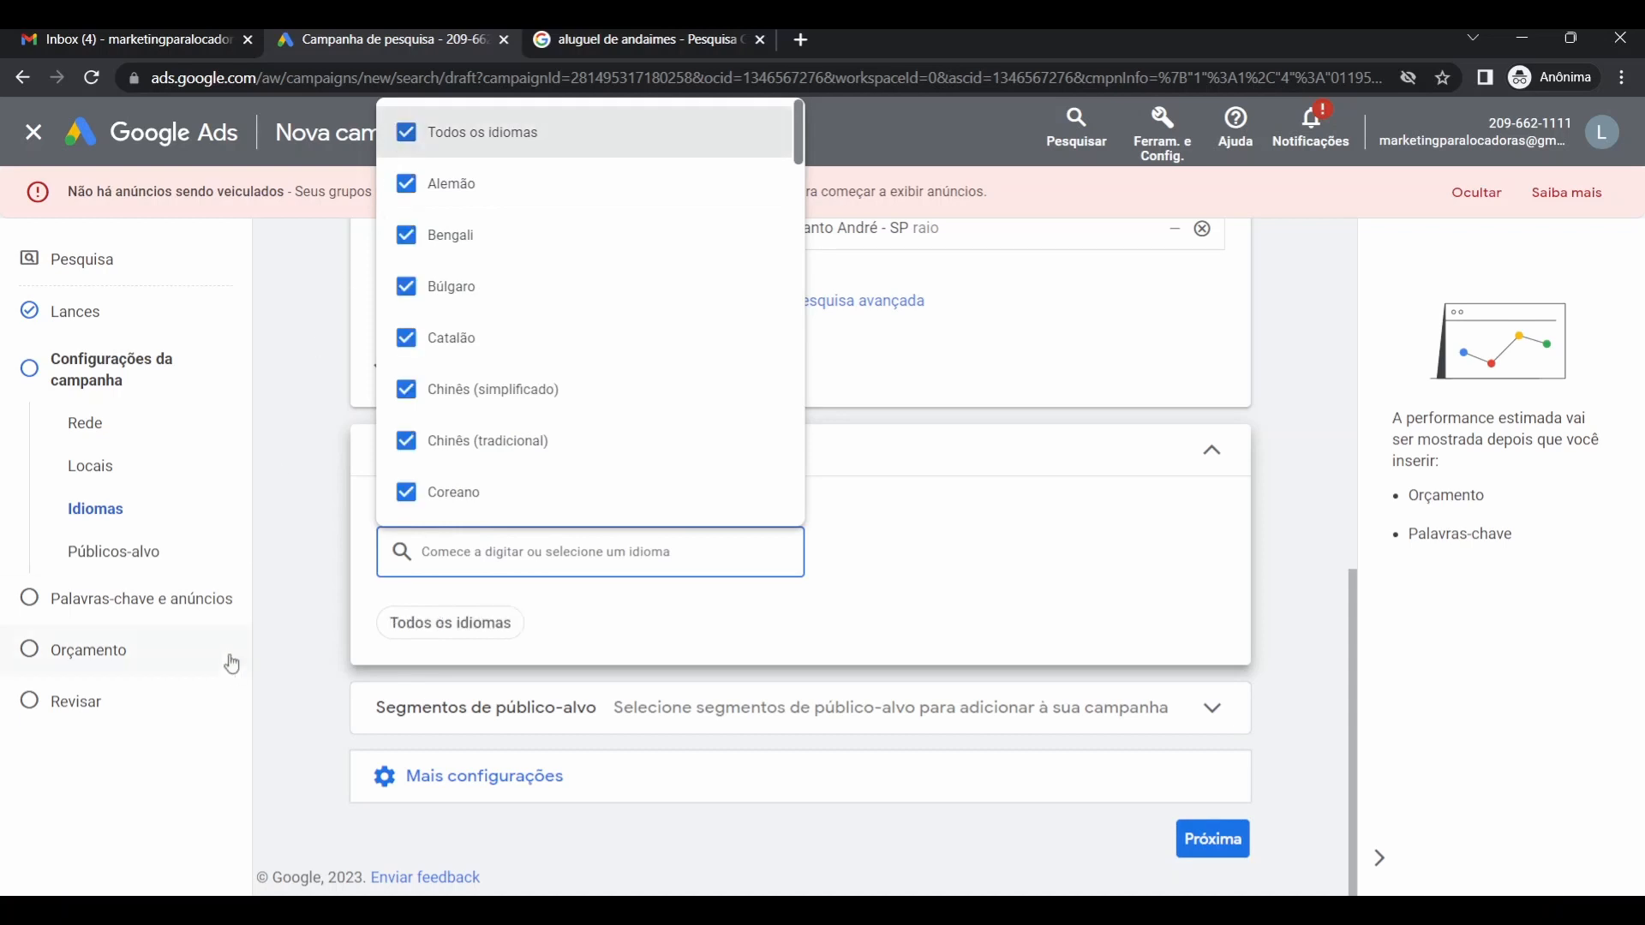
pyautogui.click(293, 587)
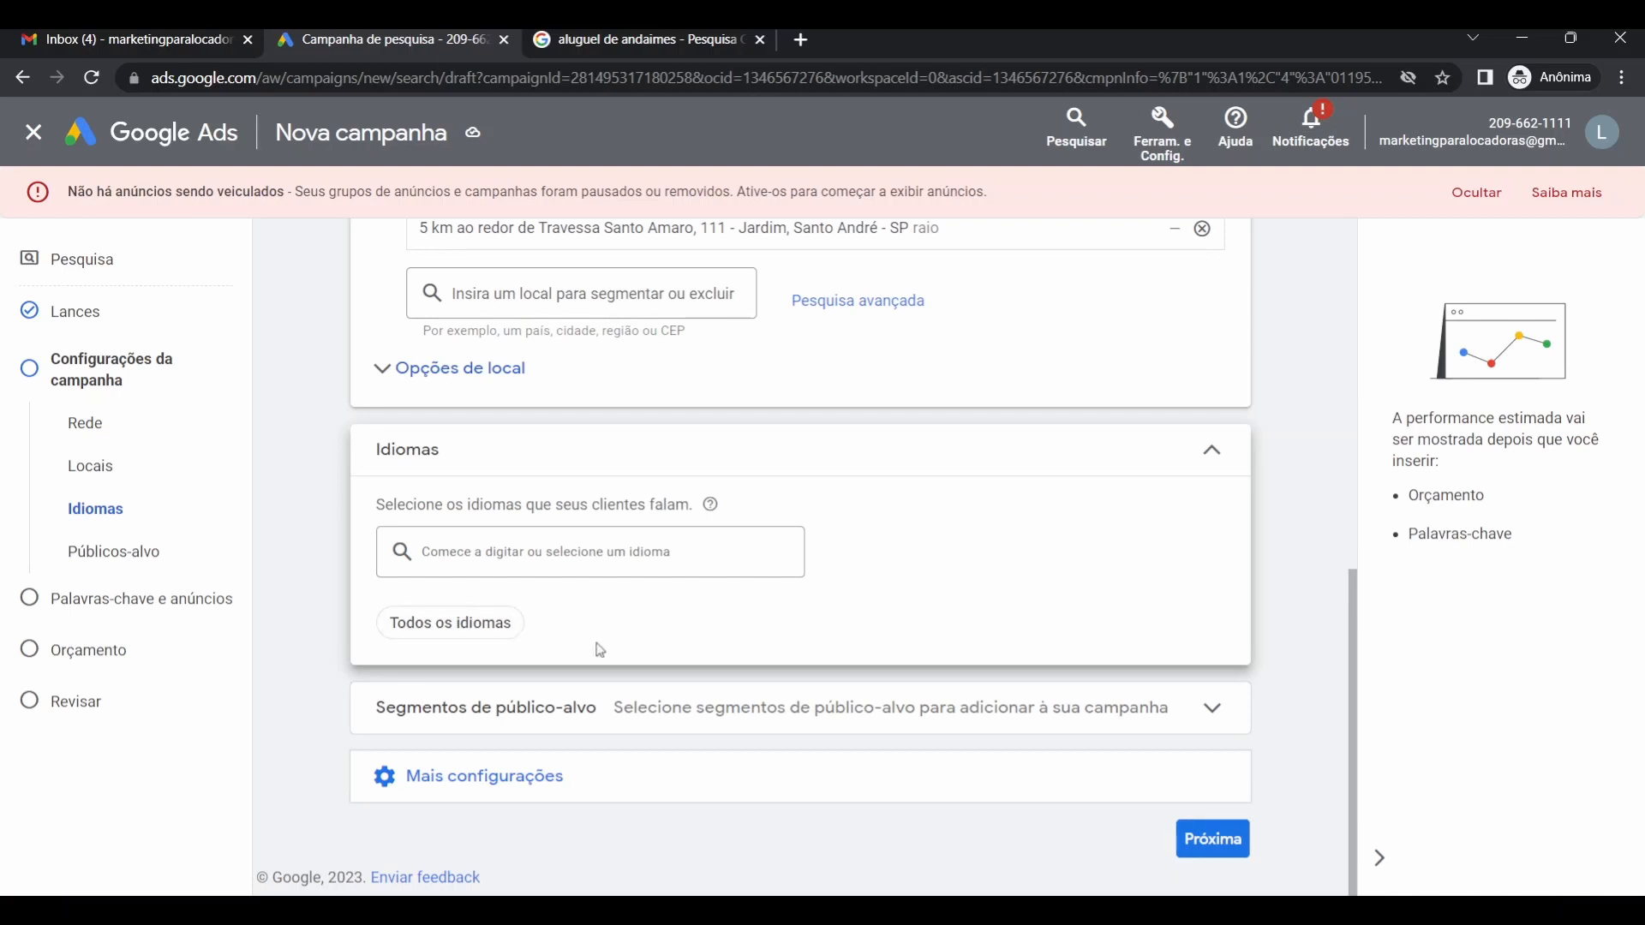
pyautogui.click(542, 716)
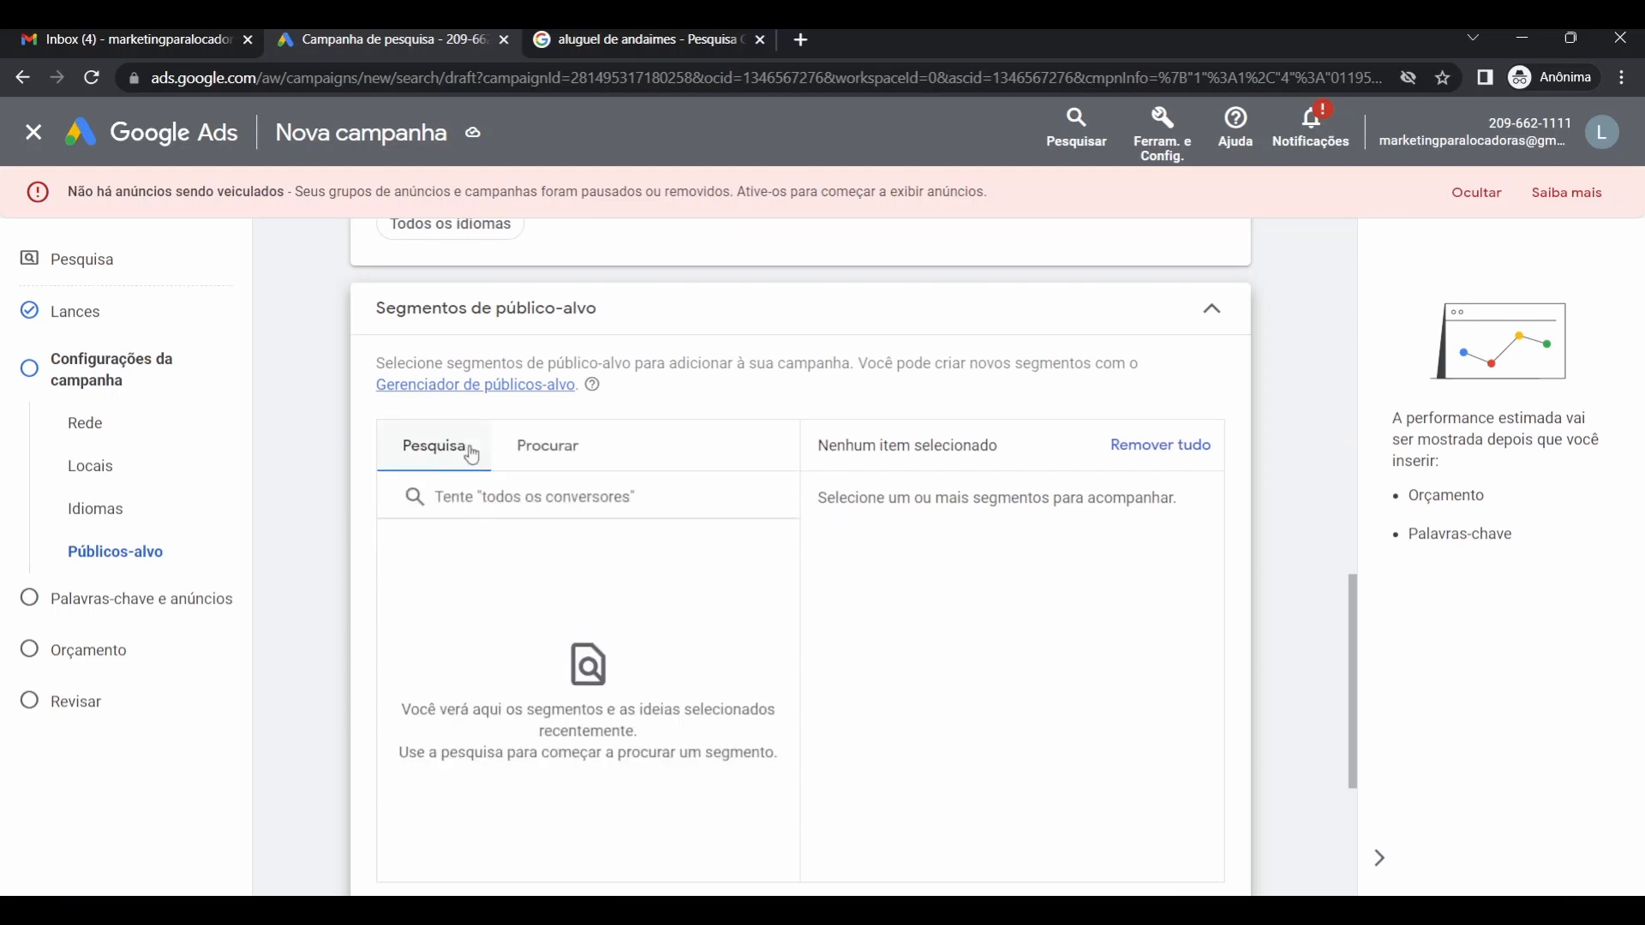
pyautogui.scroll(-3, 327, 526)
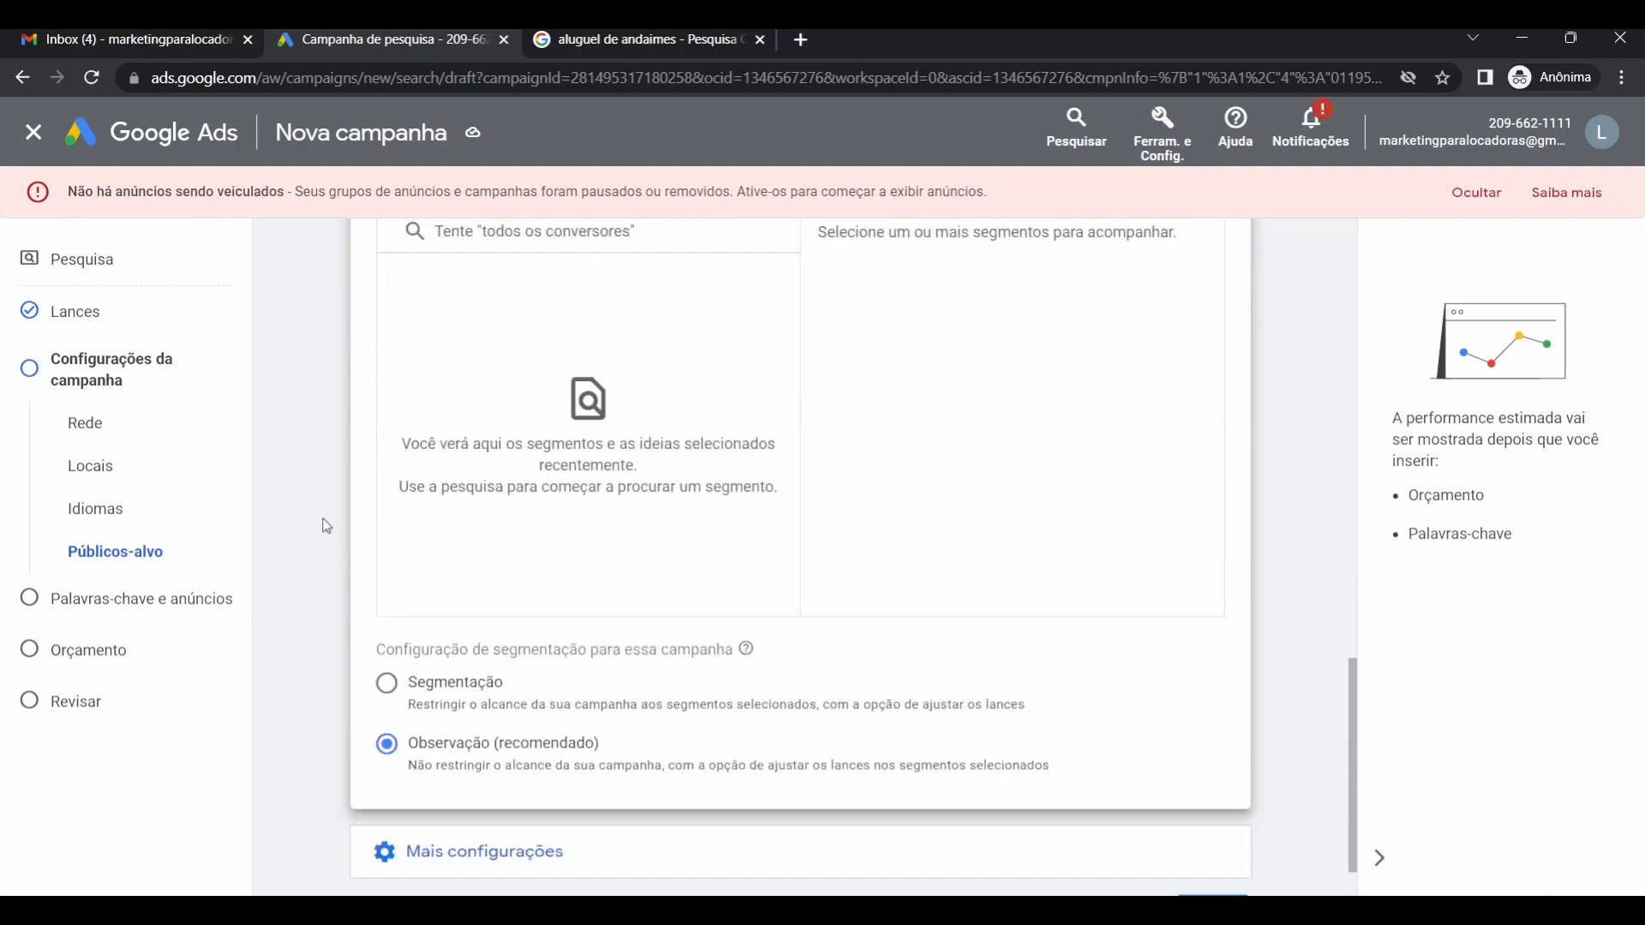
pyautogui.scroll(3, 327, 526)
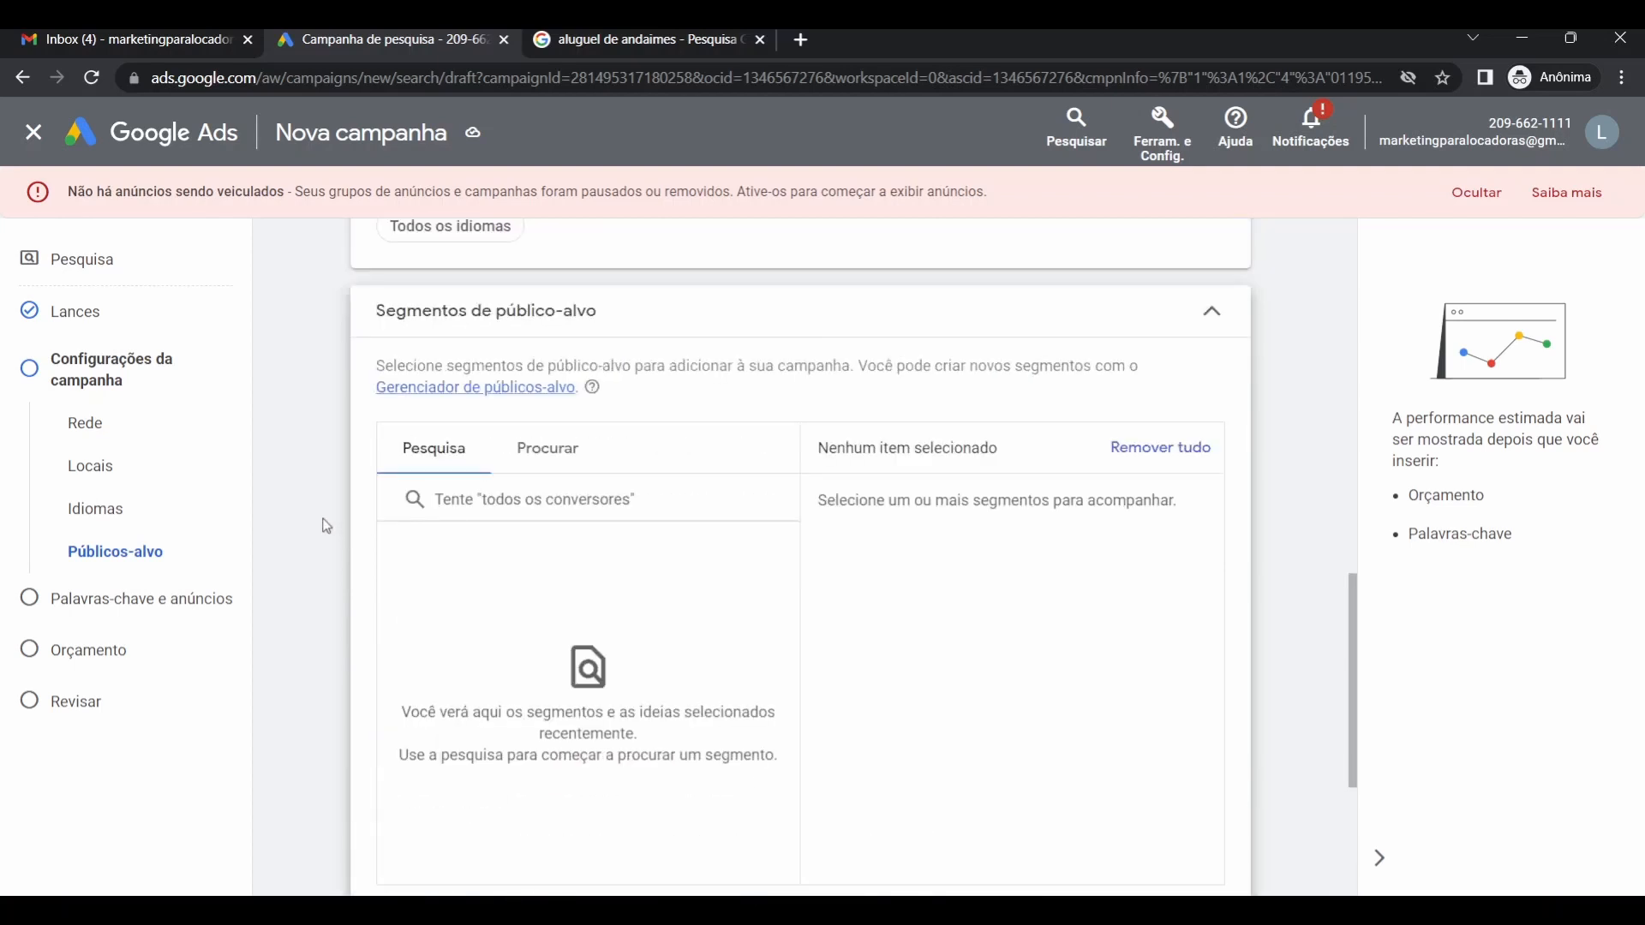
pyautogui.scroll(-2, 327, 526)
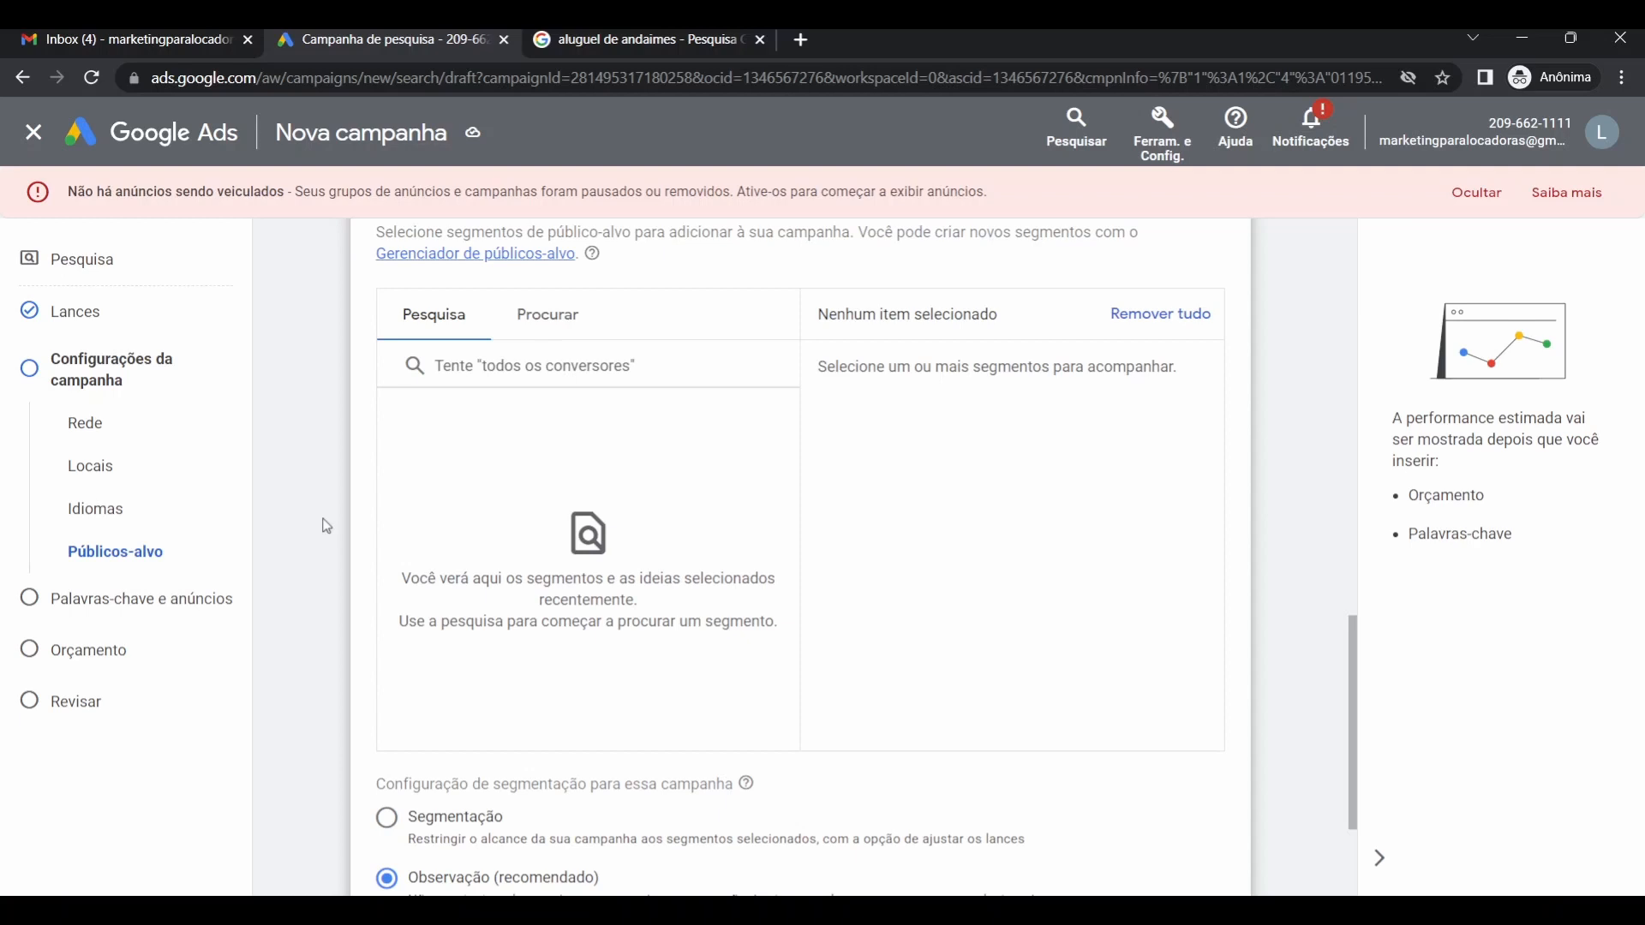
pyautogui.scroll(3, 326, 526)
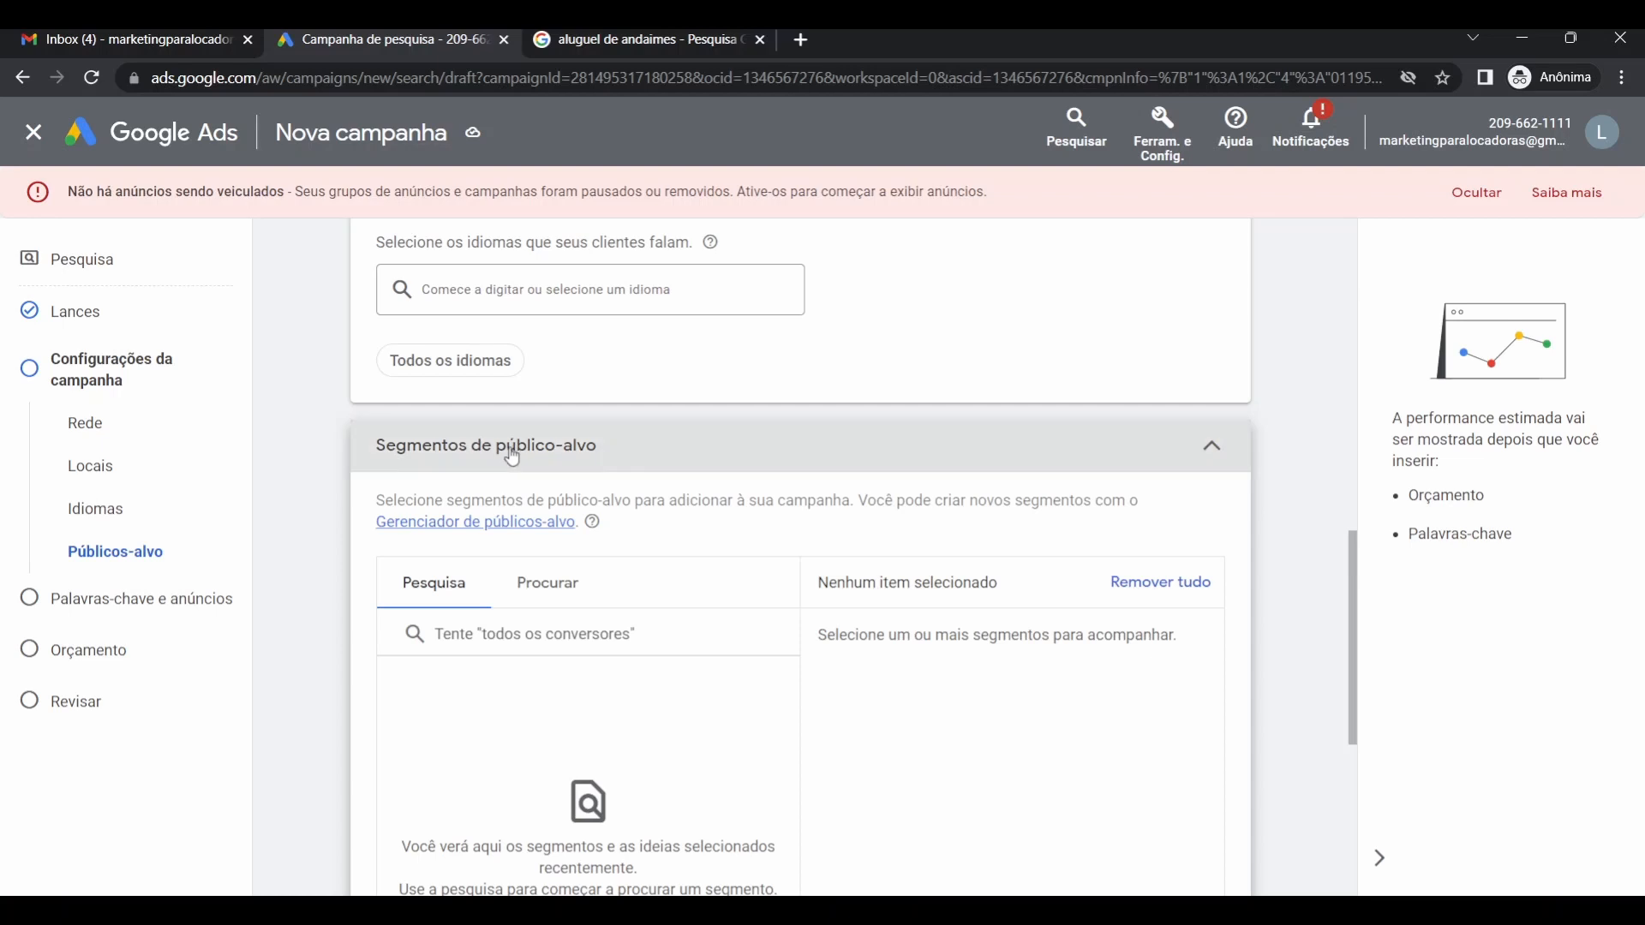
pyautogui.click(512, 456)
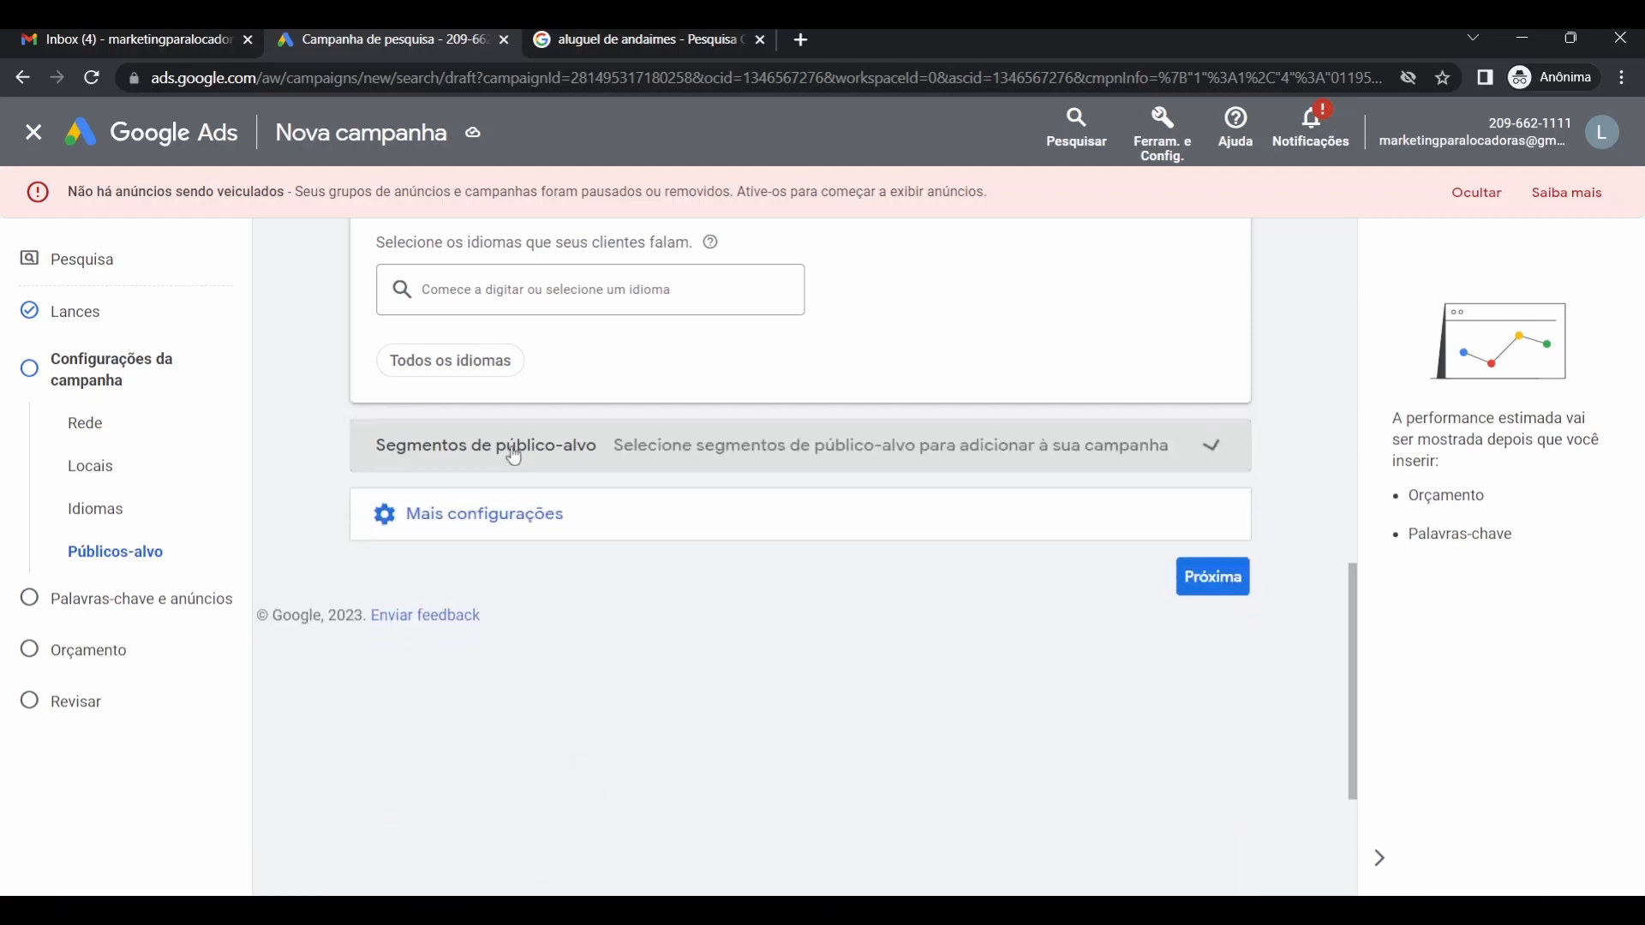
# Expand Mais configurações and show the Rotação de anúncios options, set to optimized rotation.
pyautogui.click(509, 522)
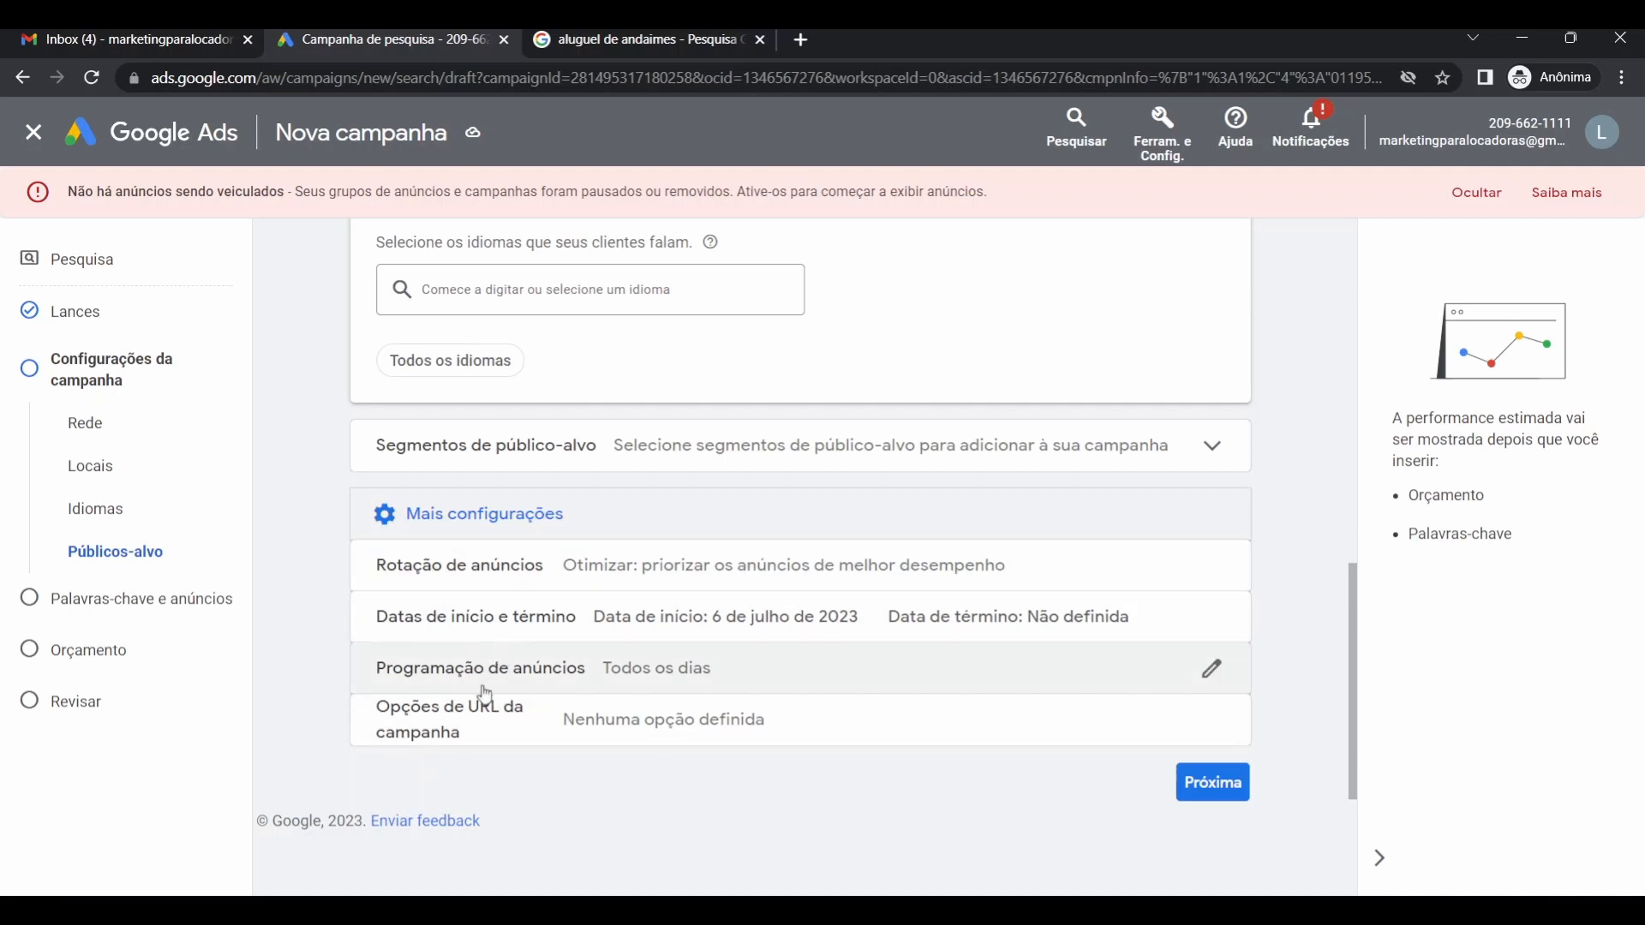
pyautogui.click(799, 567)
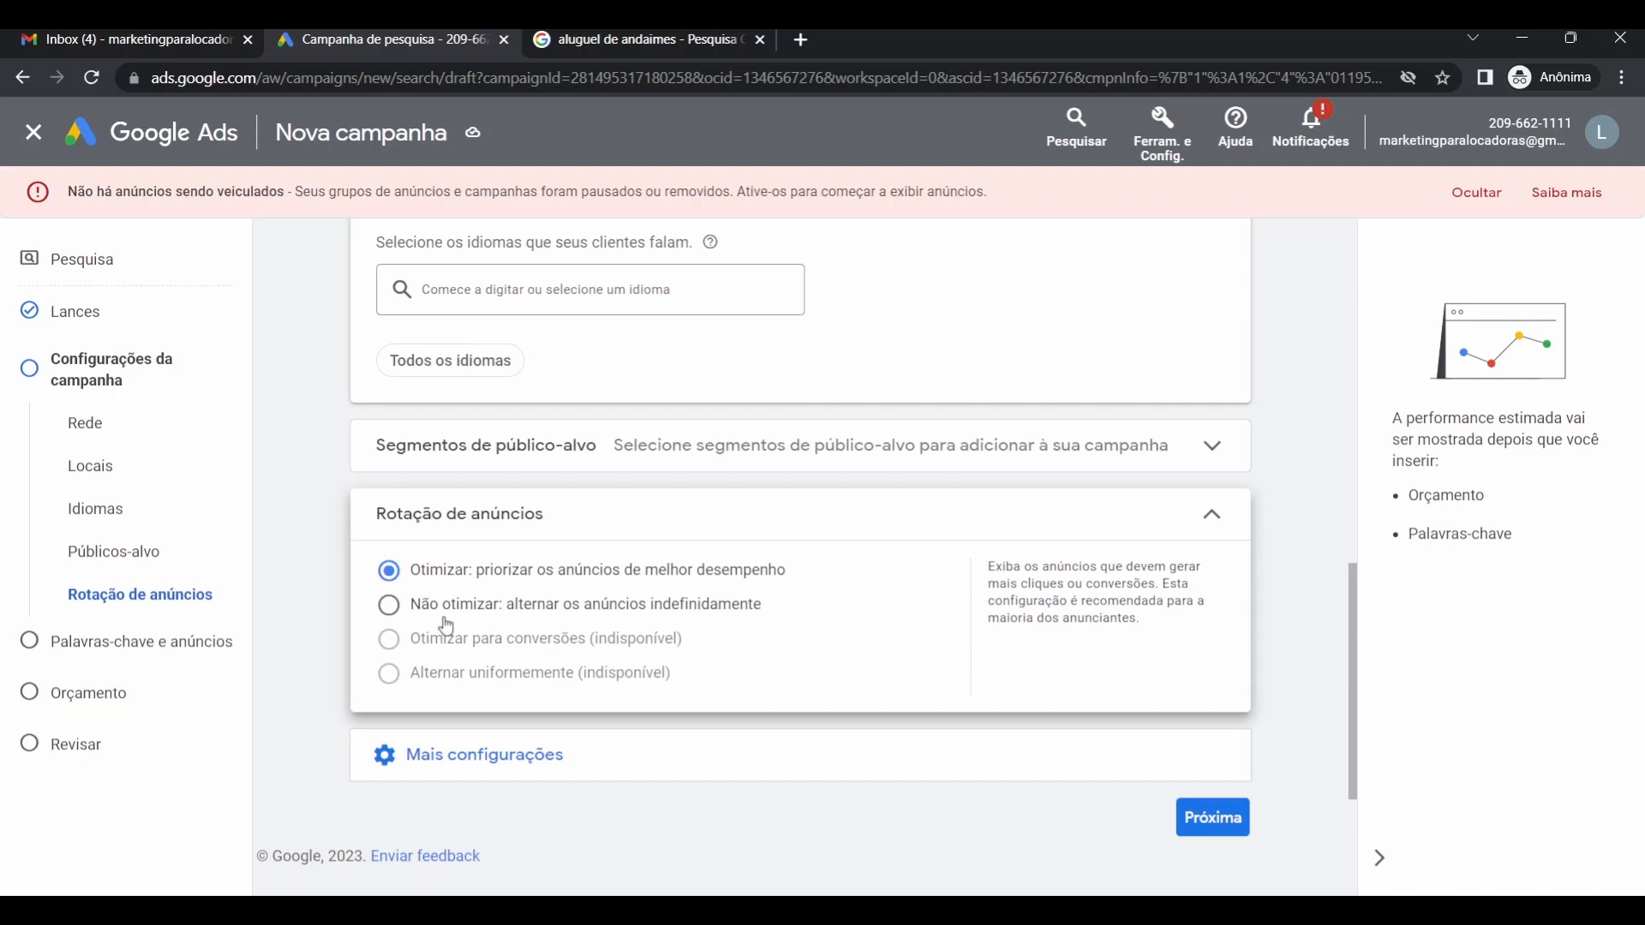
# Expand Mais configurações to reveal the start/end date, ad schedule and campaign URL rows.
pyautogui.click(516, 755)
pyautogui.scroll(-3, 510, 769)
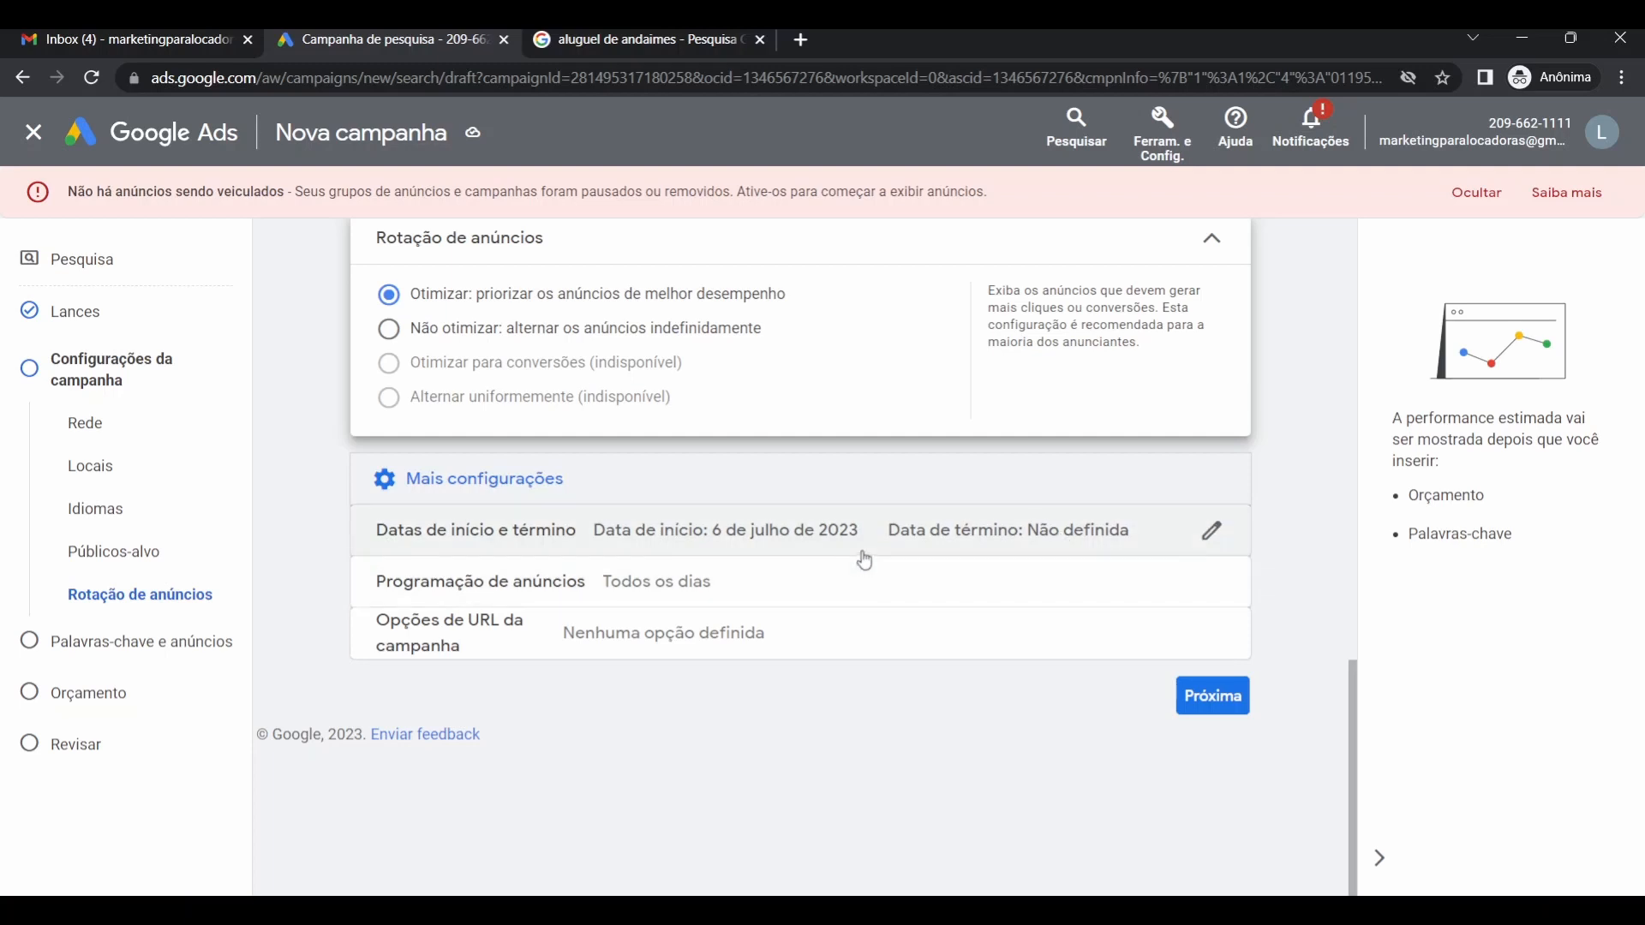
# Set the ad schedule's day option to De segunda a sexta.
pyautogui.click(700, 595)
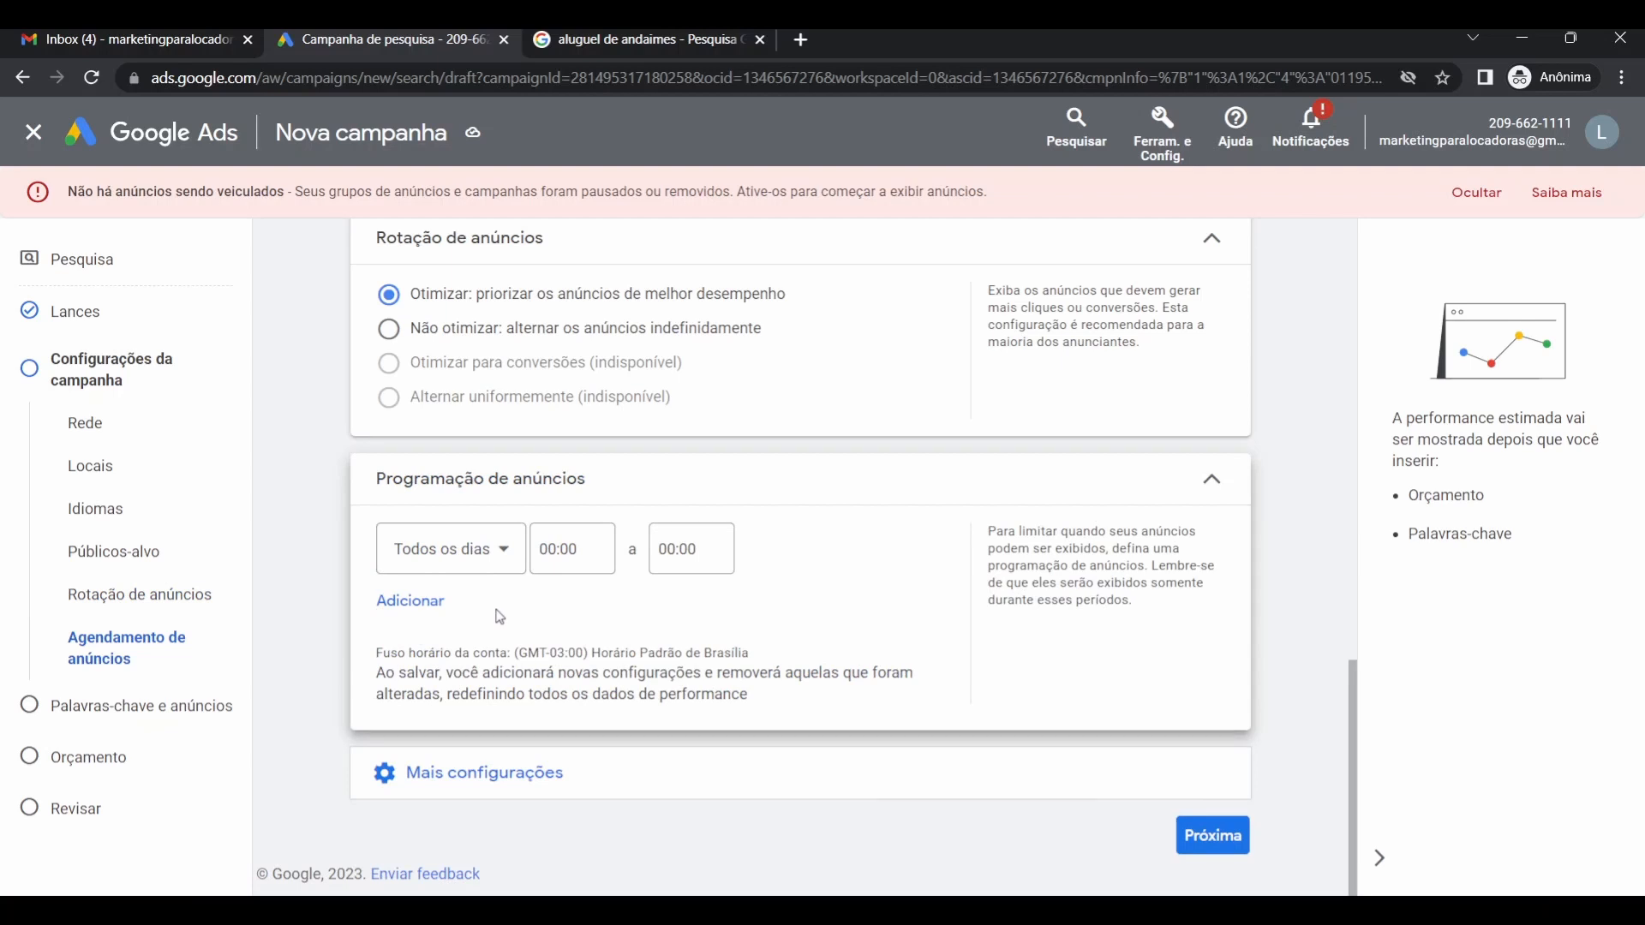
pyautogui.click(465, 569)
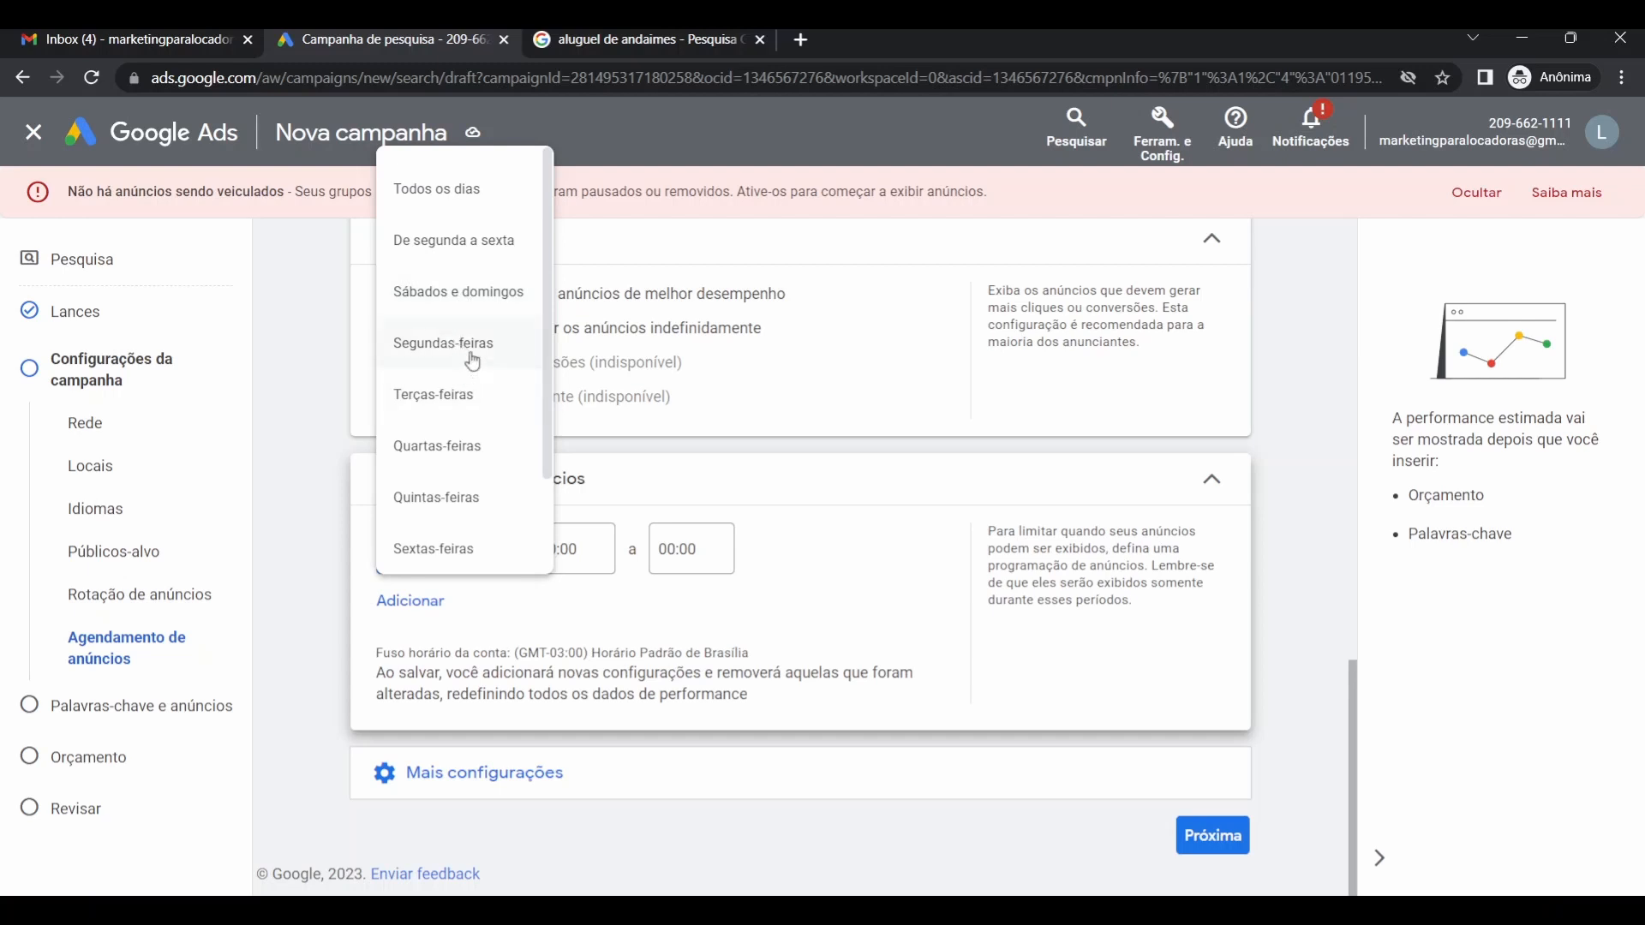
pyautogui.scroll(-2, 445, 478)
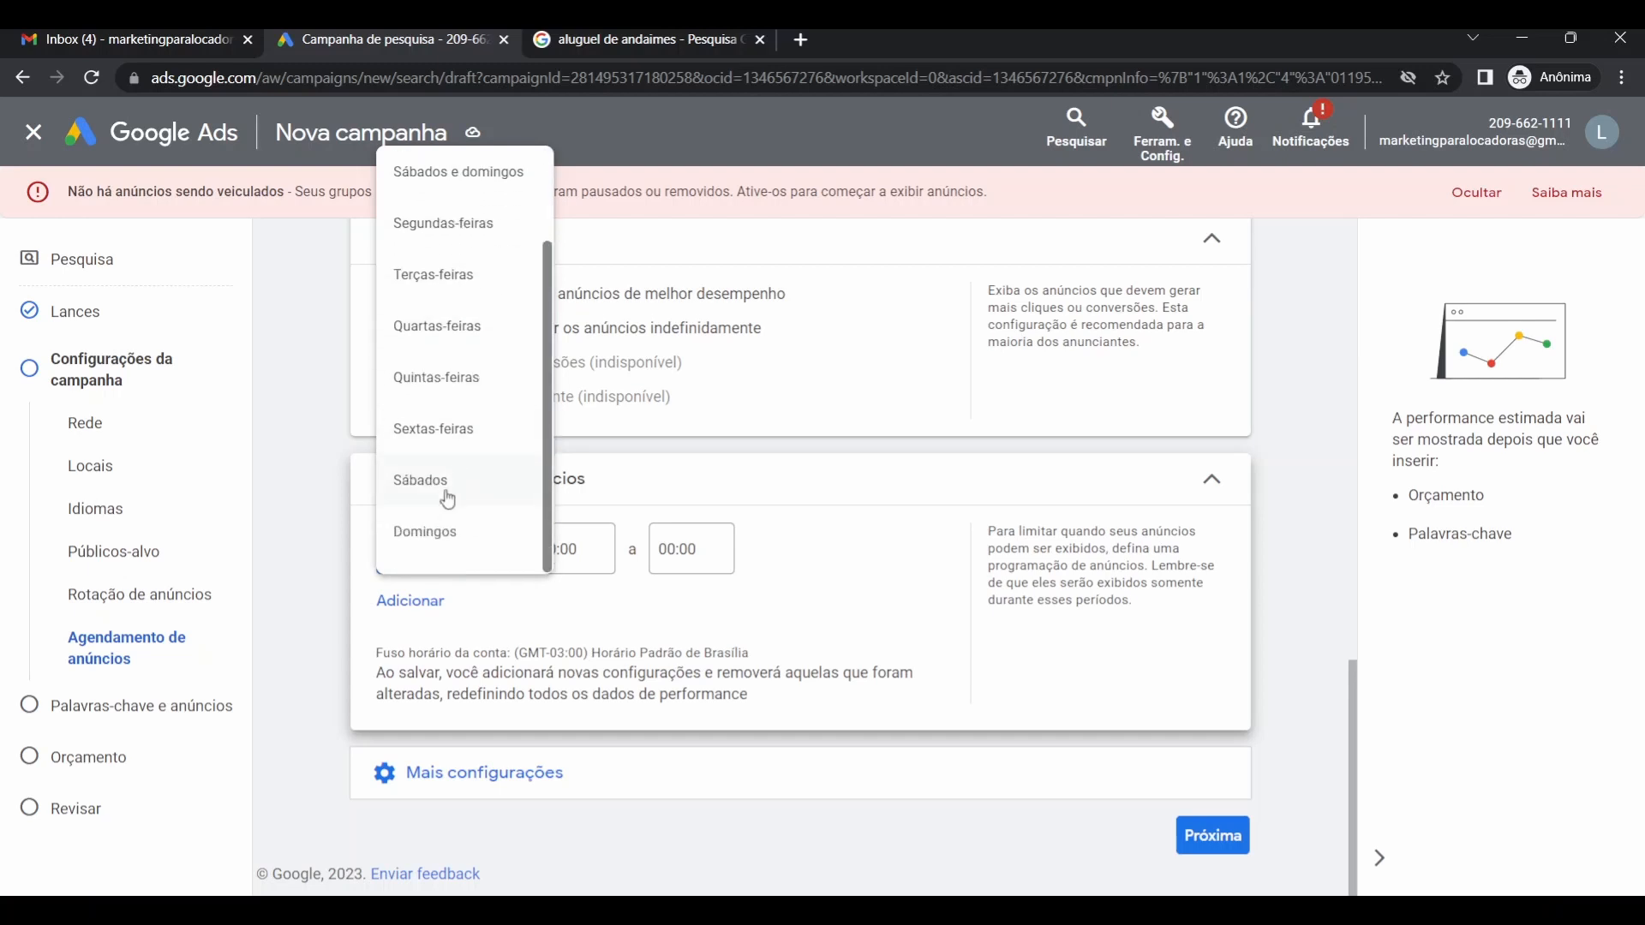
pyautogui.scroll(2, 442, 368)
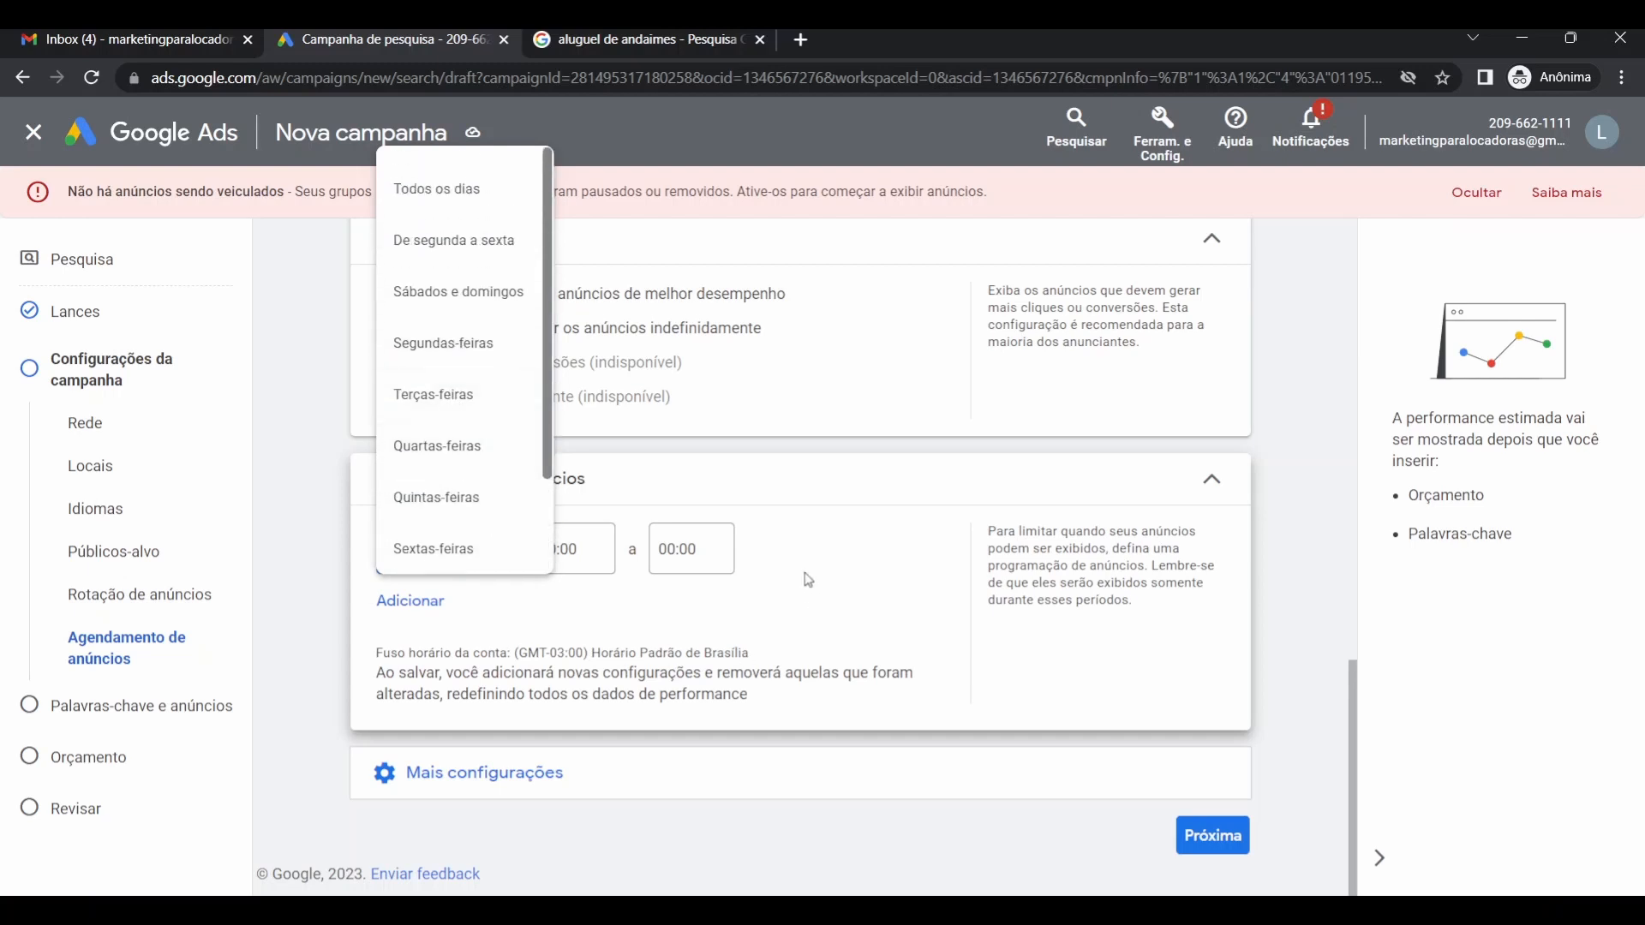
pyautogui.click(817, 548)
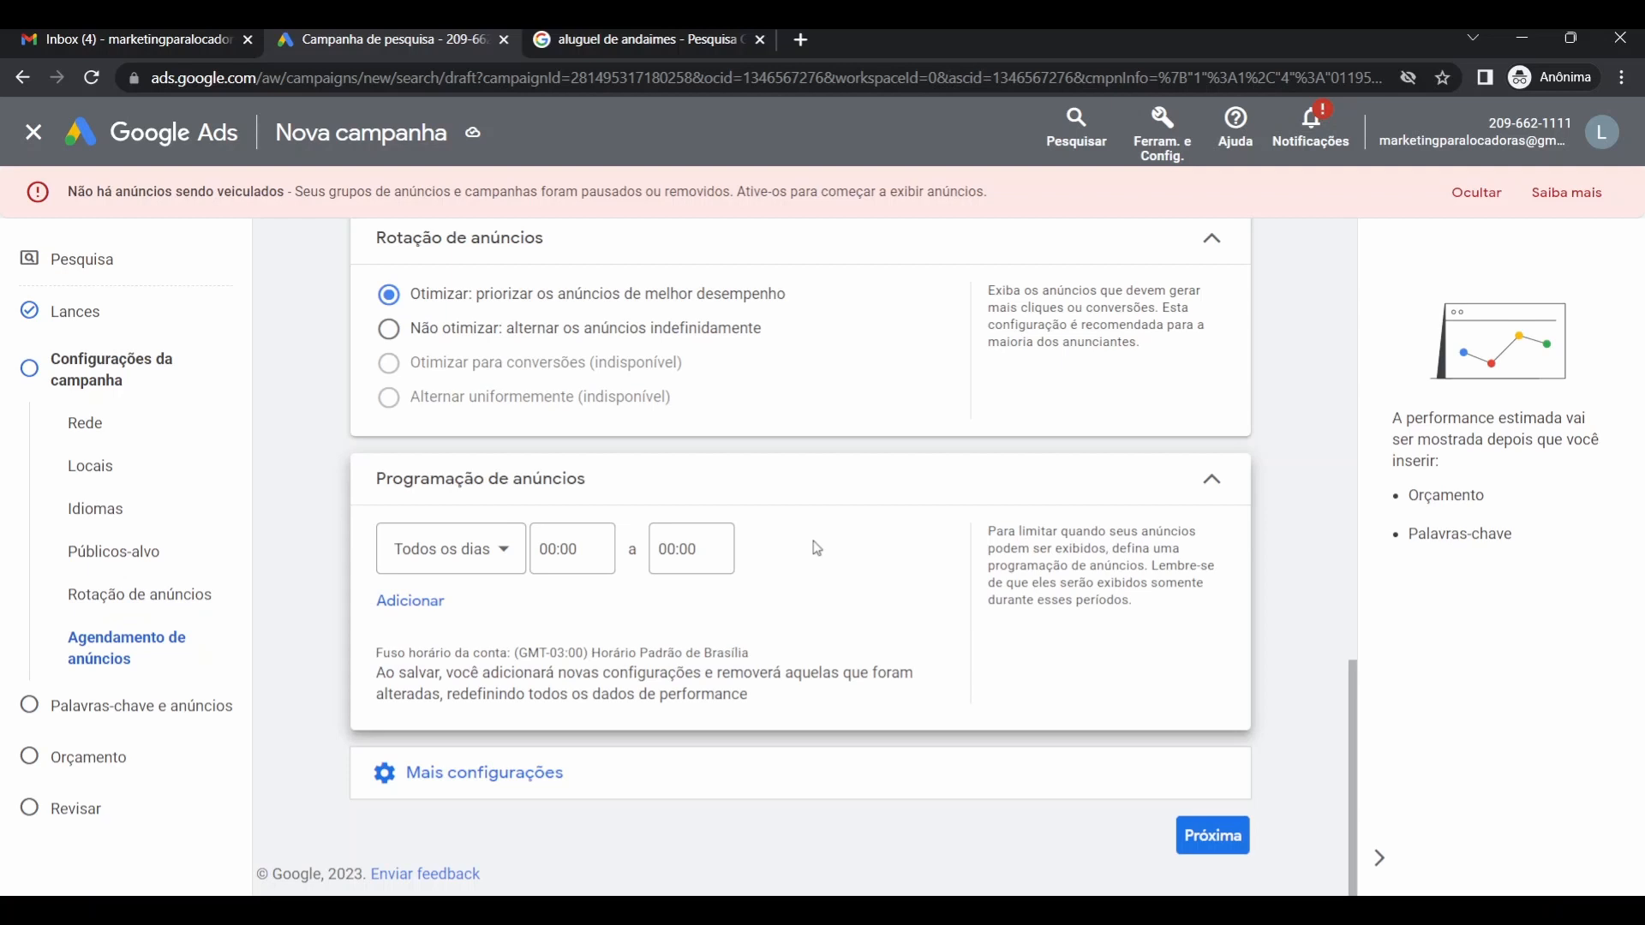
pyautogui.click(467, 563)
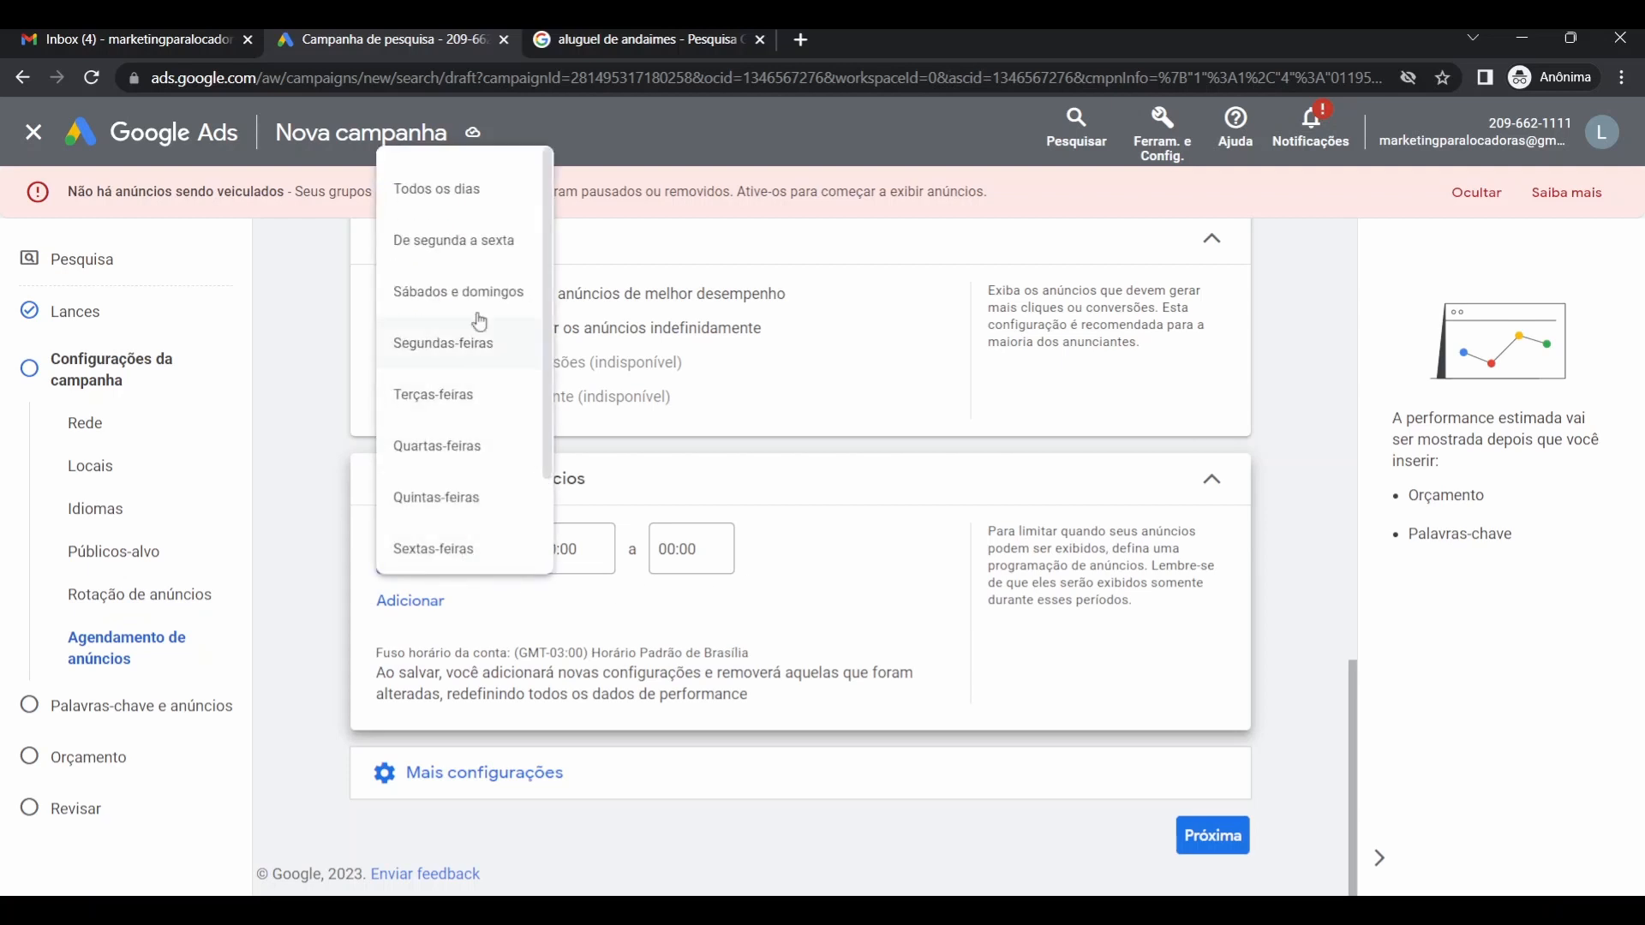
pyautogui.click(487, 249)
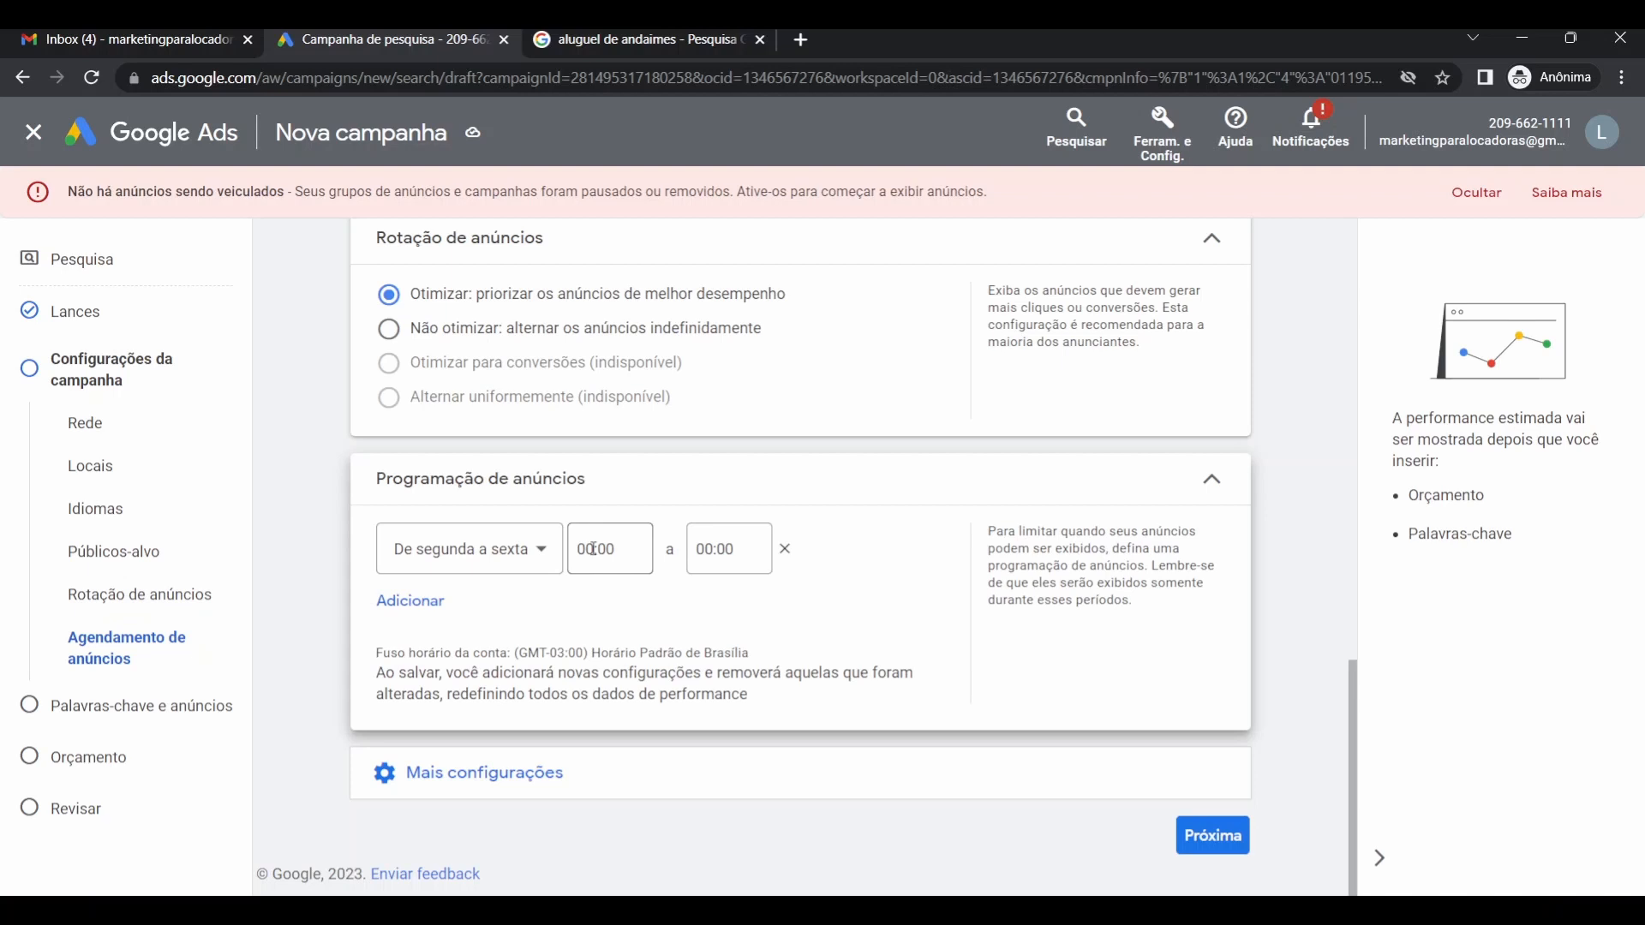
# Set the Monday–Friday ad hours to 09:00 through 18:00.
pyautogui.click(593, 550)
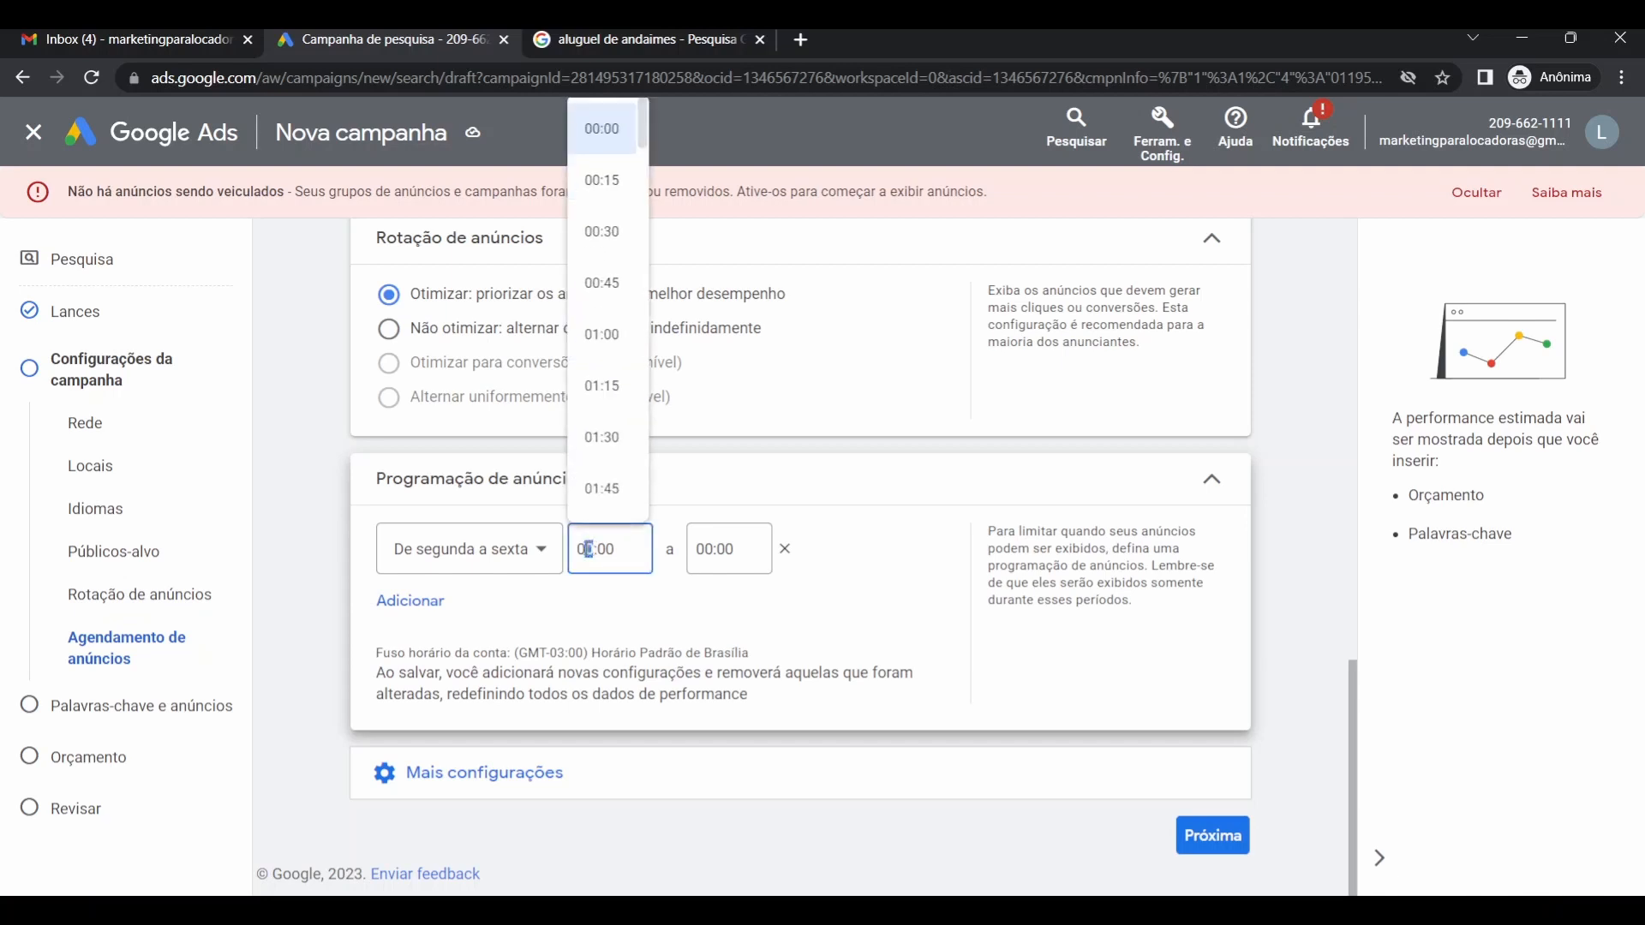
pyautogui.write('9')
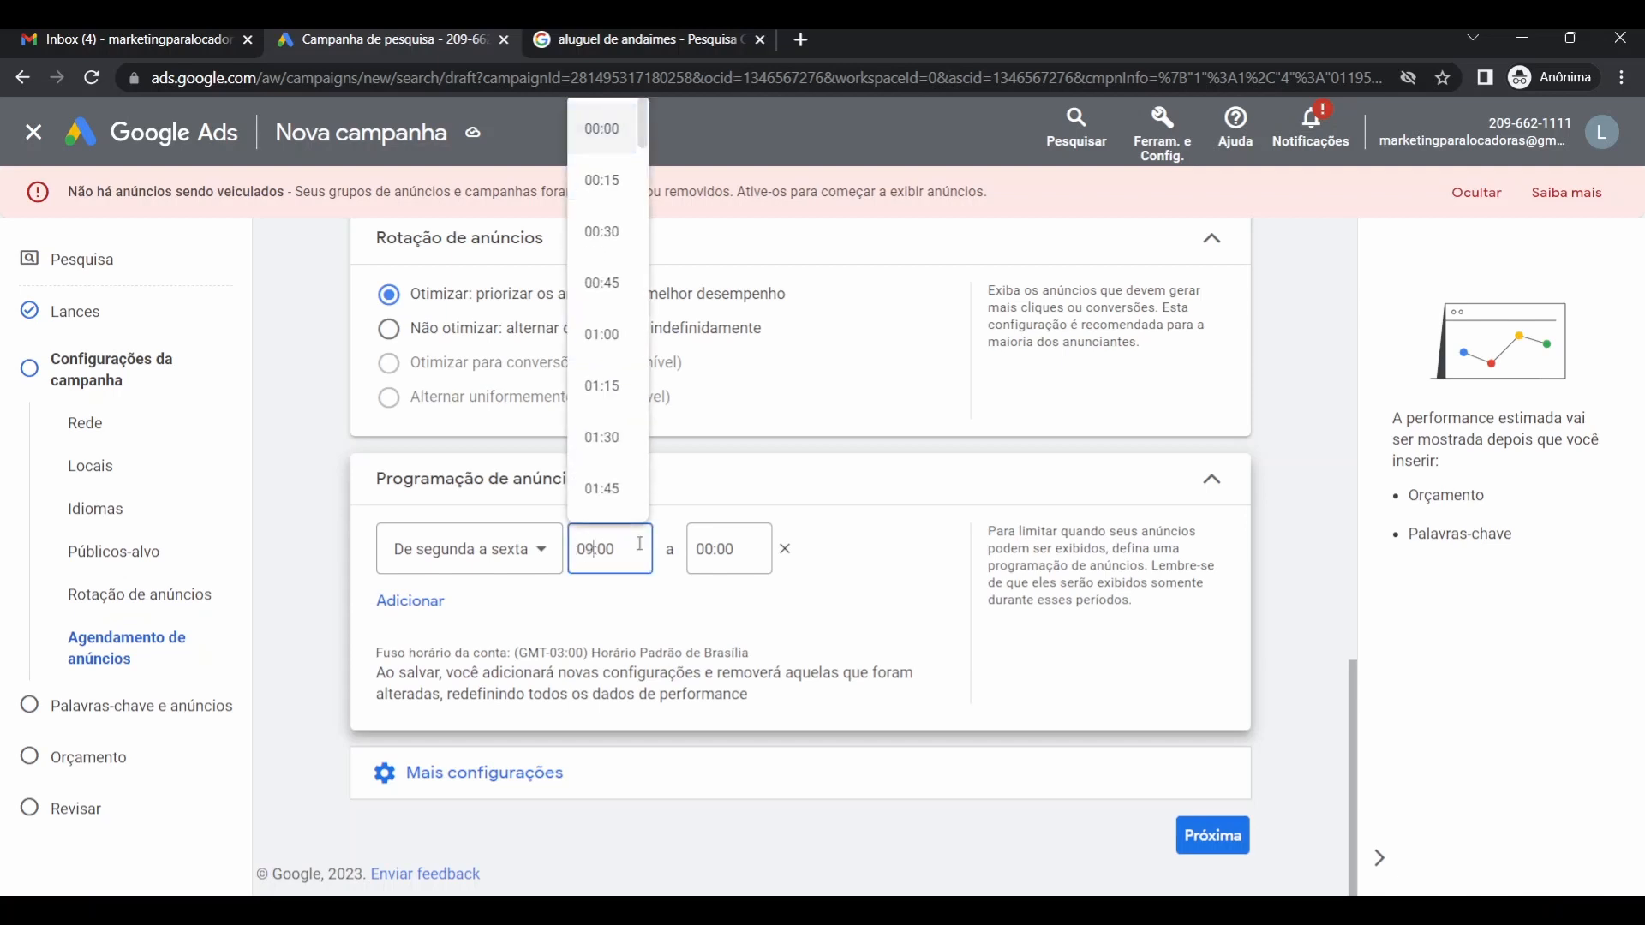
pyautogui.click(695, 555)
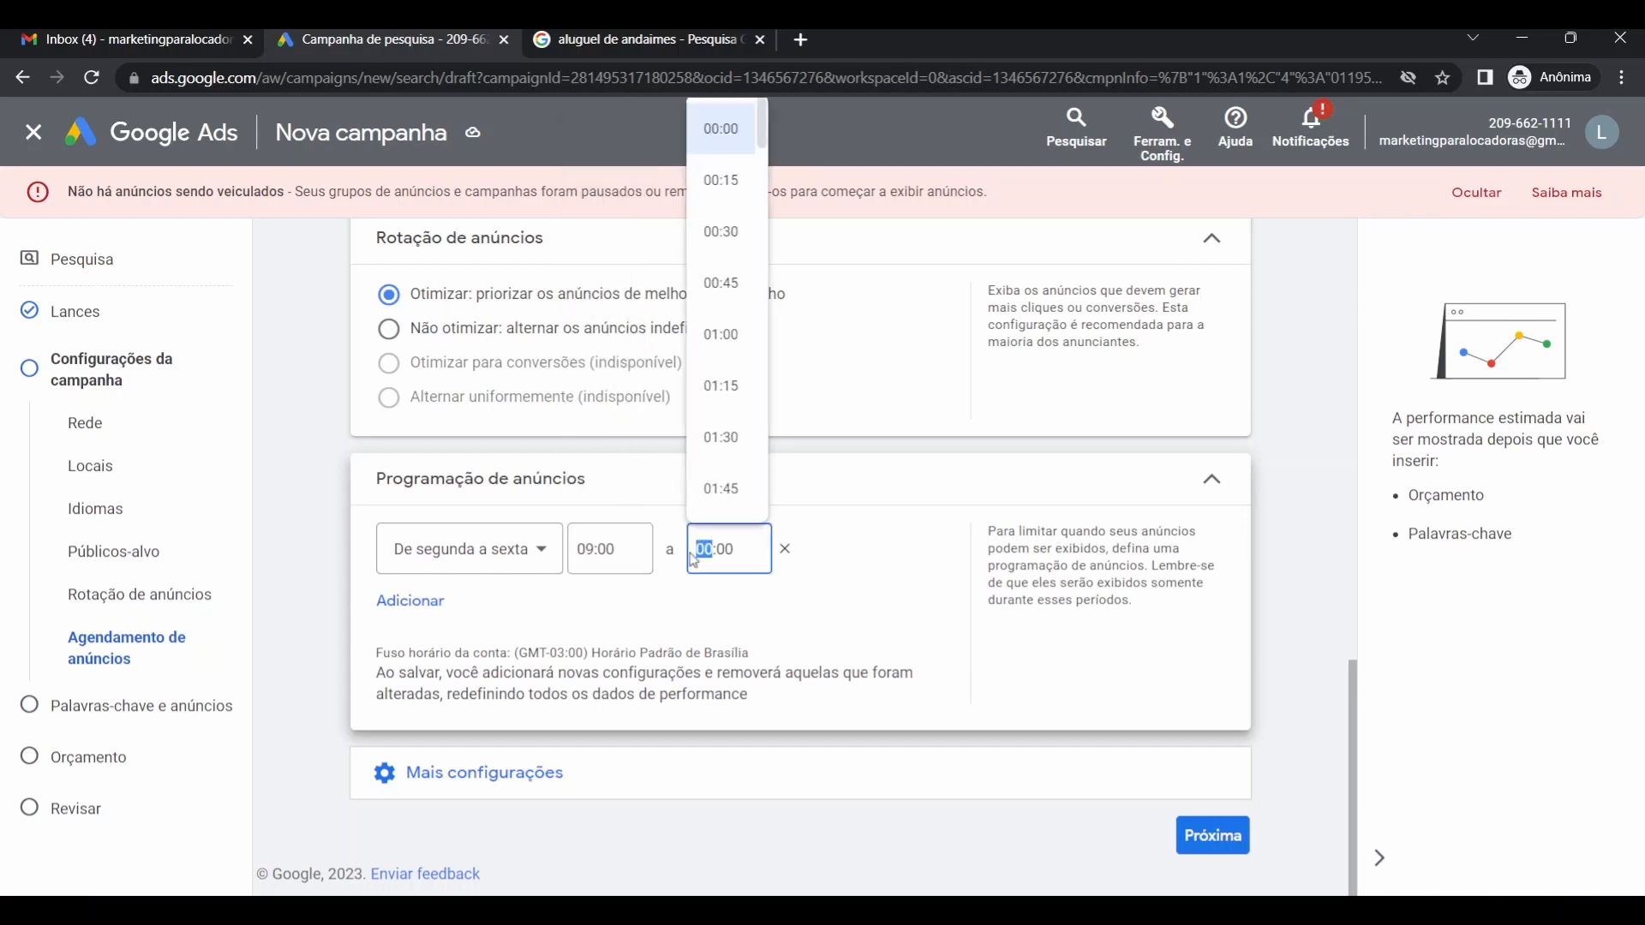
pyautogui.write('18')
pyautogui.click(680, 608)
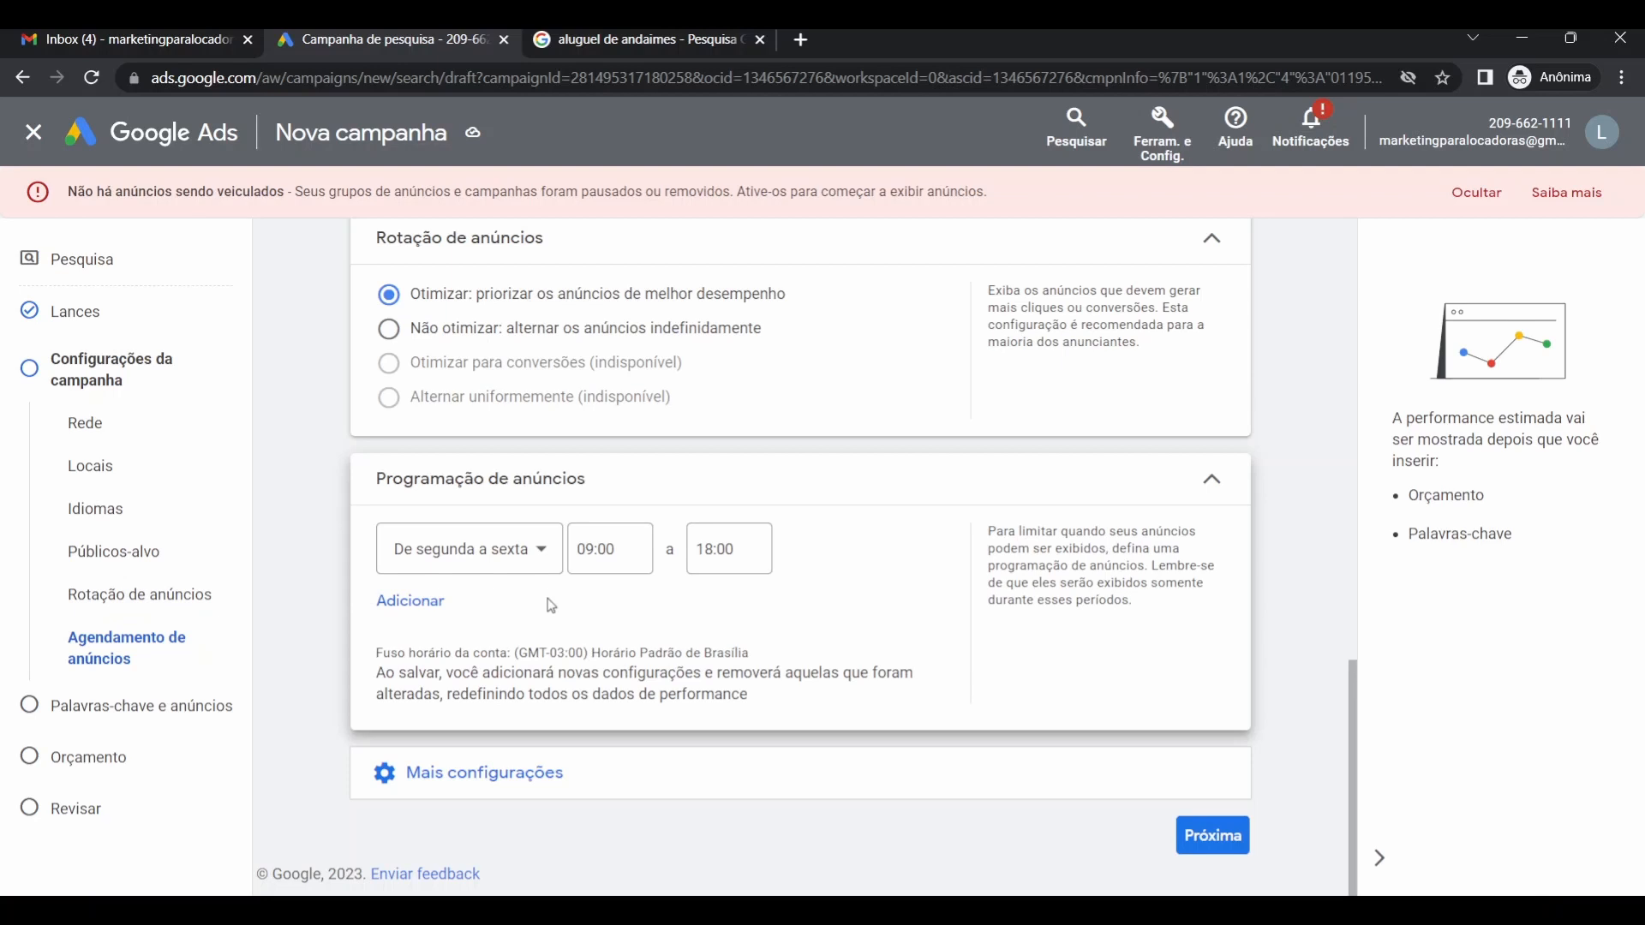
# Add a second schedule slot for Sábados running 09:00 to 12:00.
pyautogui.click(408, 602)
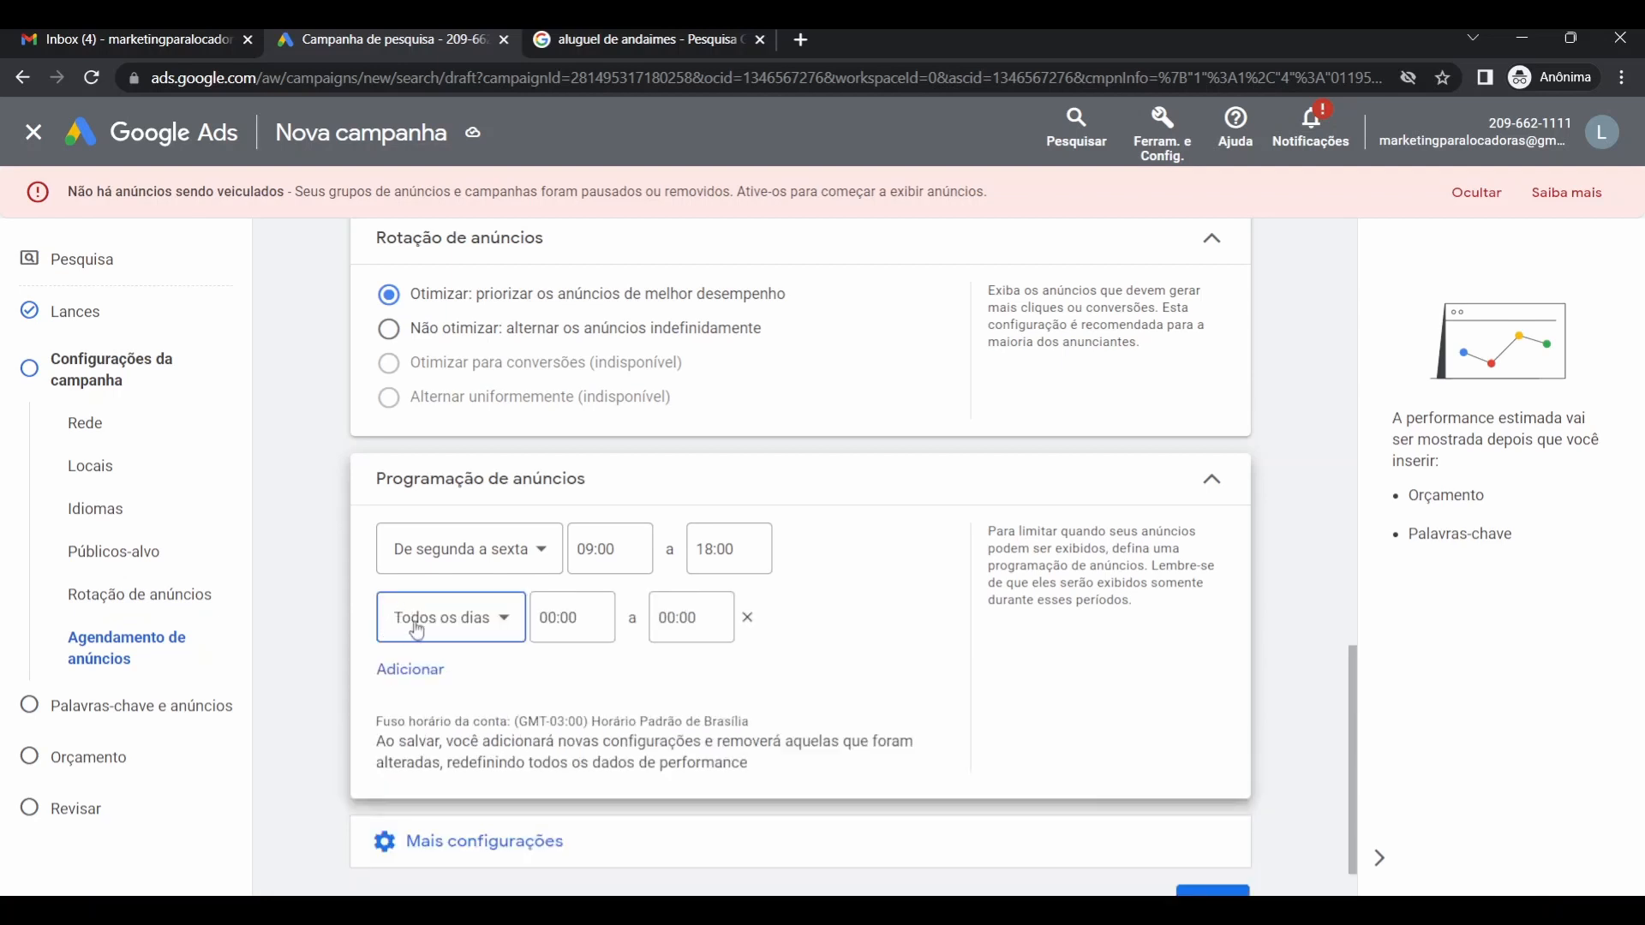
pyautogui.click(417, 631)
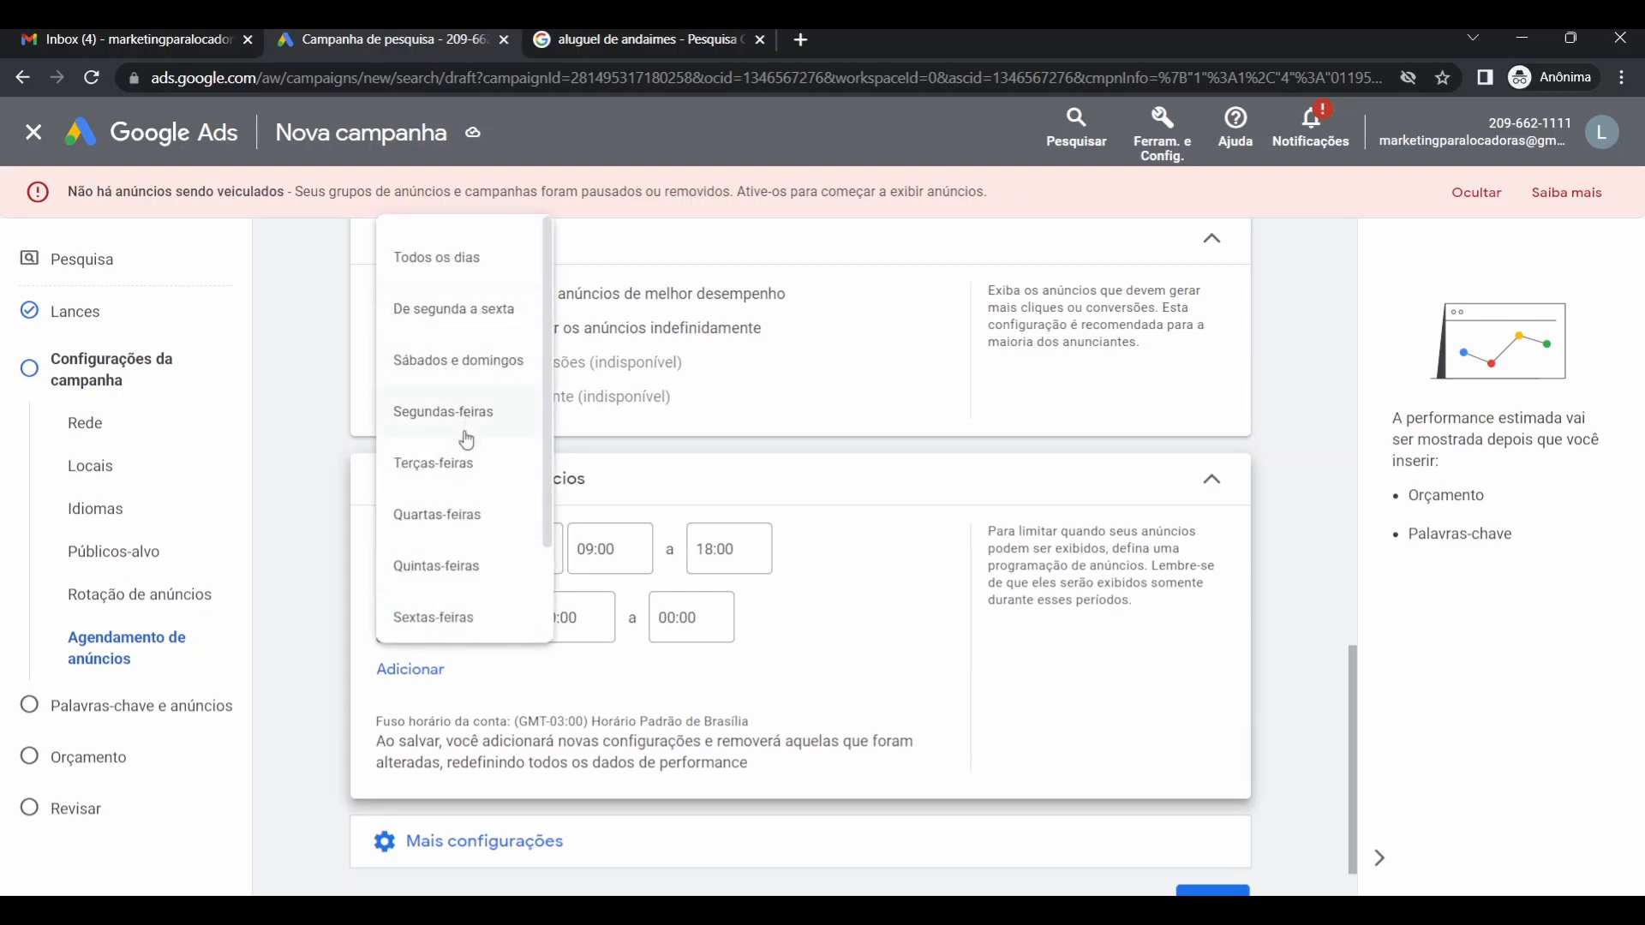
pyautogui.scroll(-2, 447, 548)
pyautogui.click(443, 561)
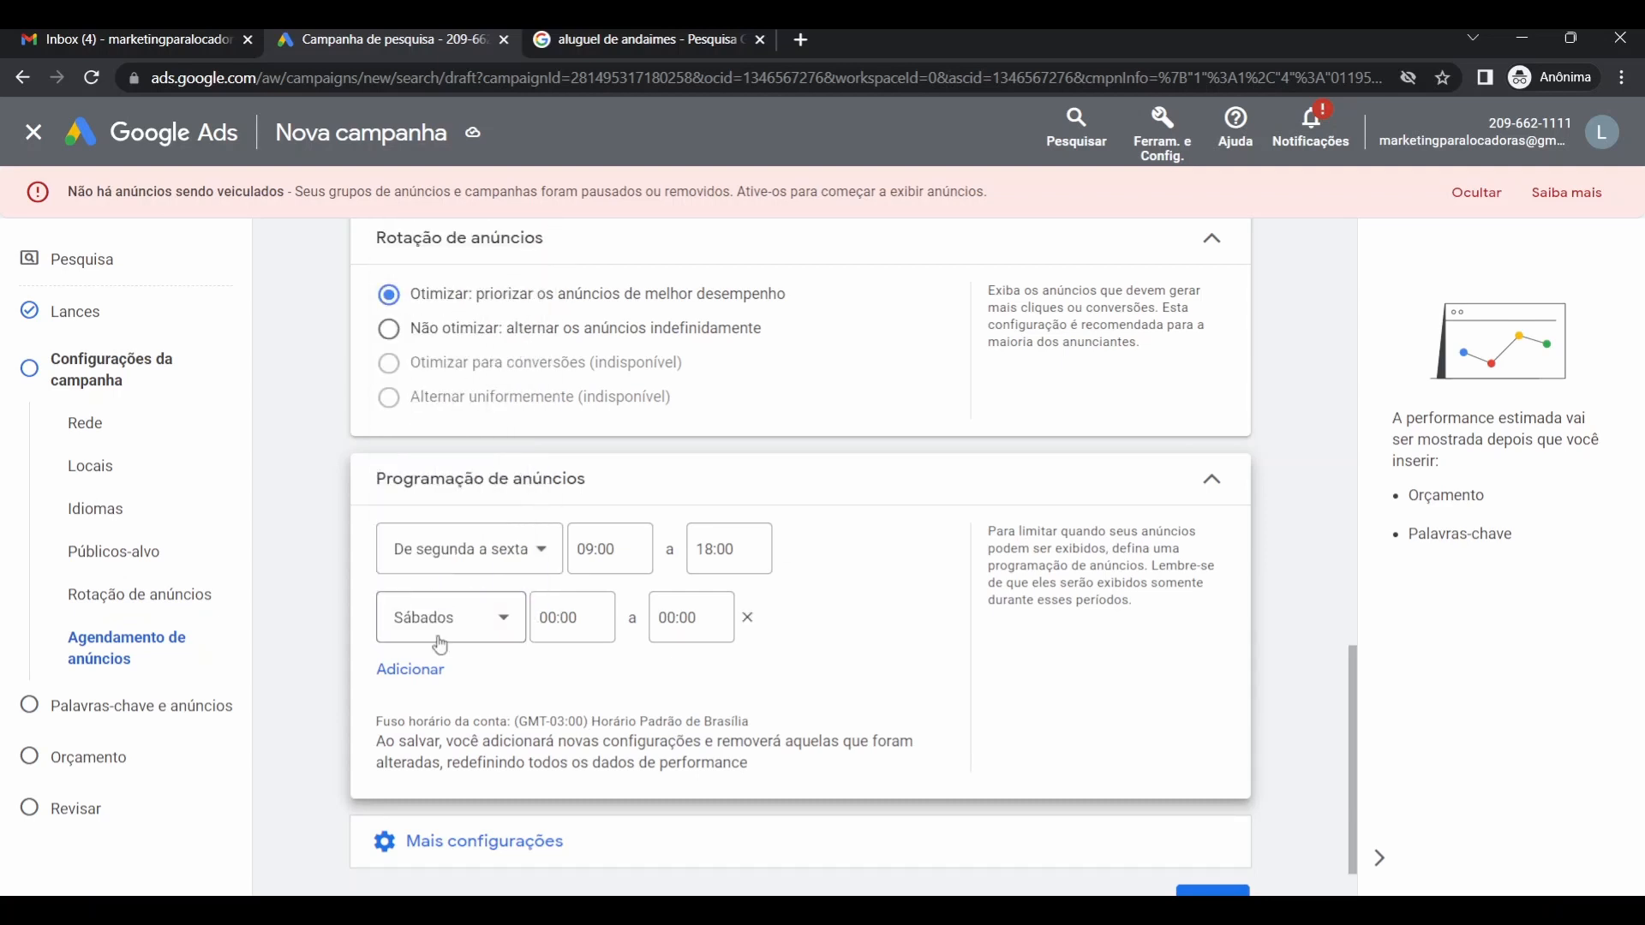
pyautogui.click(553, 619)
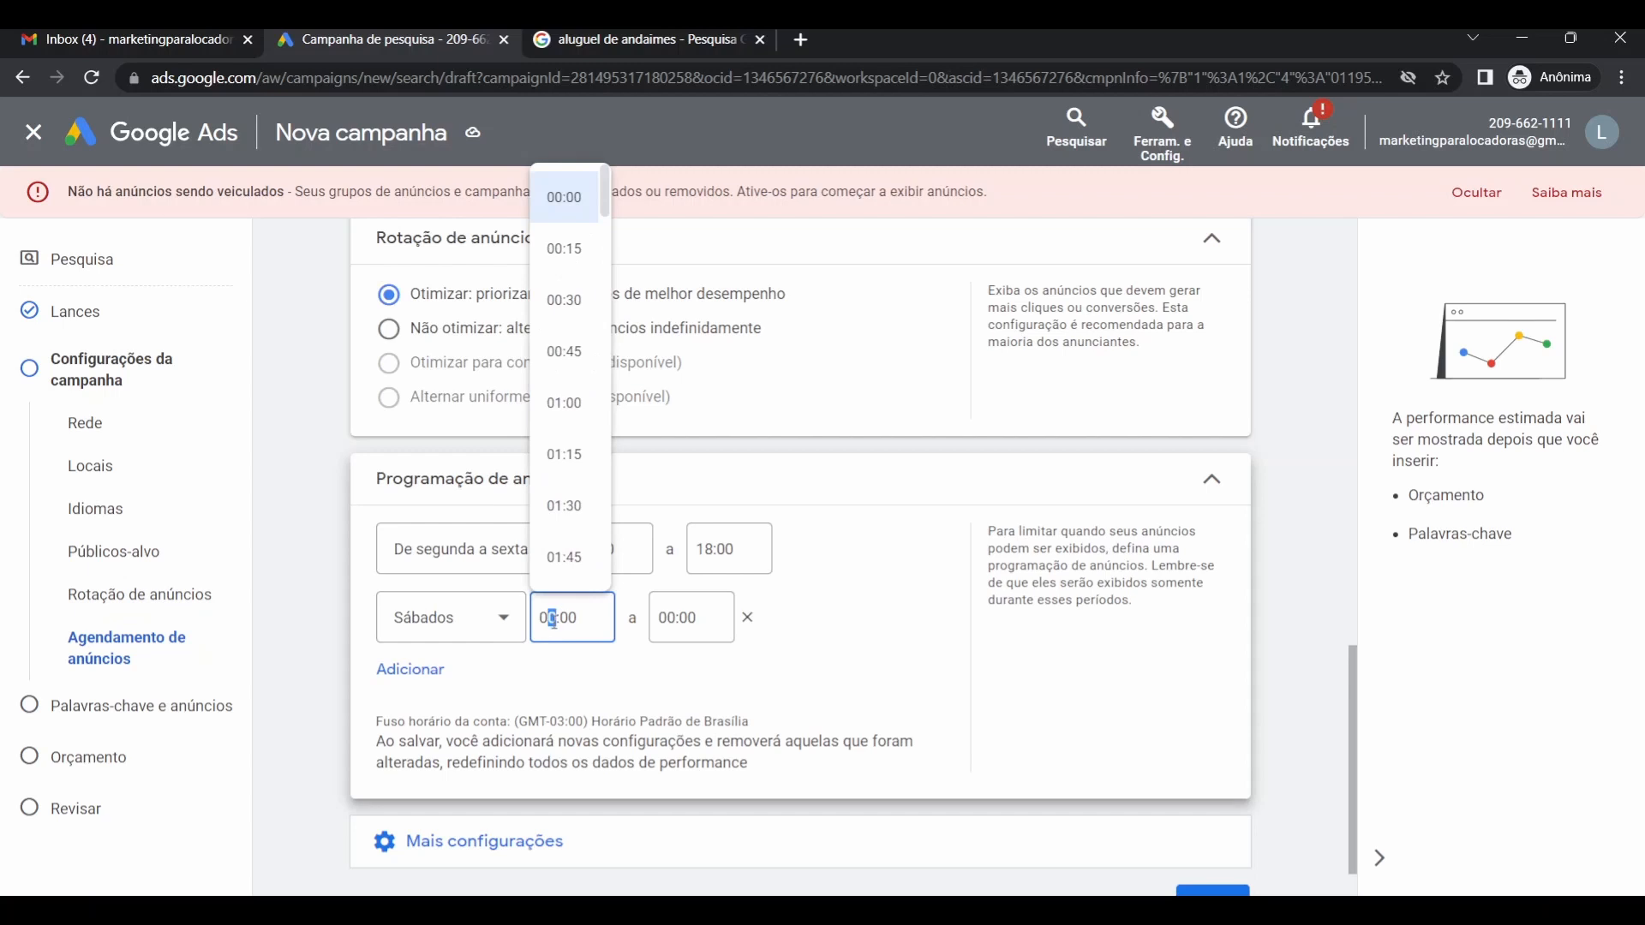
pyautogui.write('9')
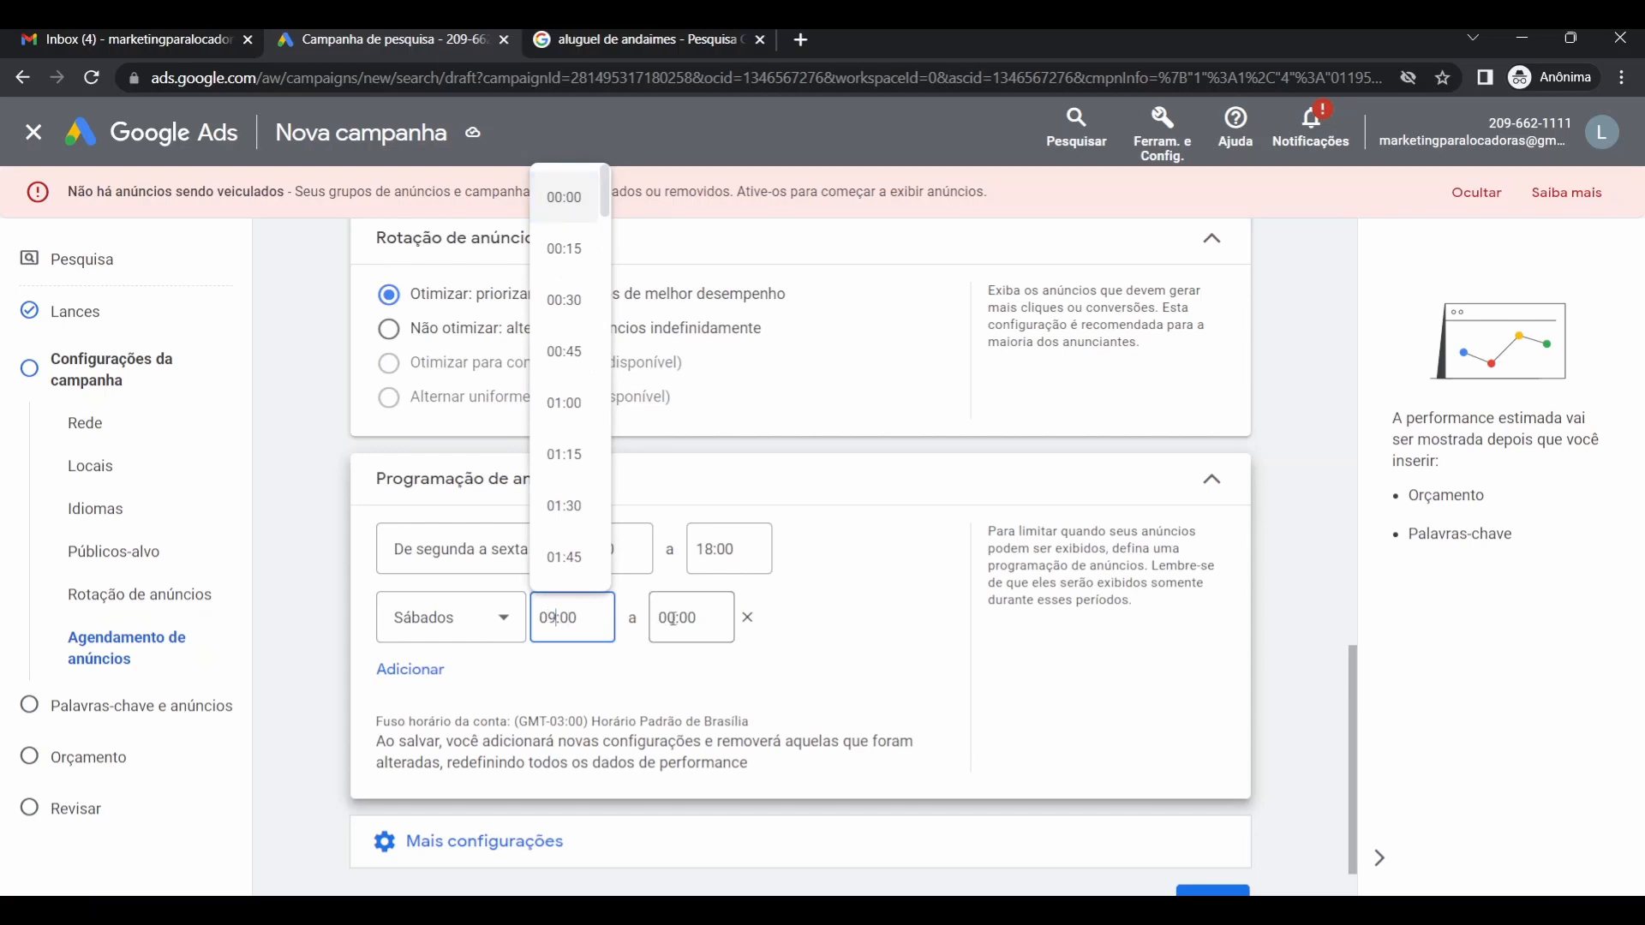
pyautogui.moveTo(674, 618); pyautogui.dragTo(653, 622)
pyautogui.write('12')
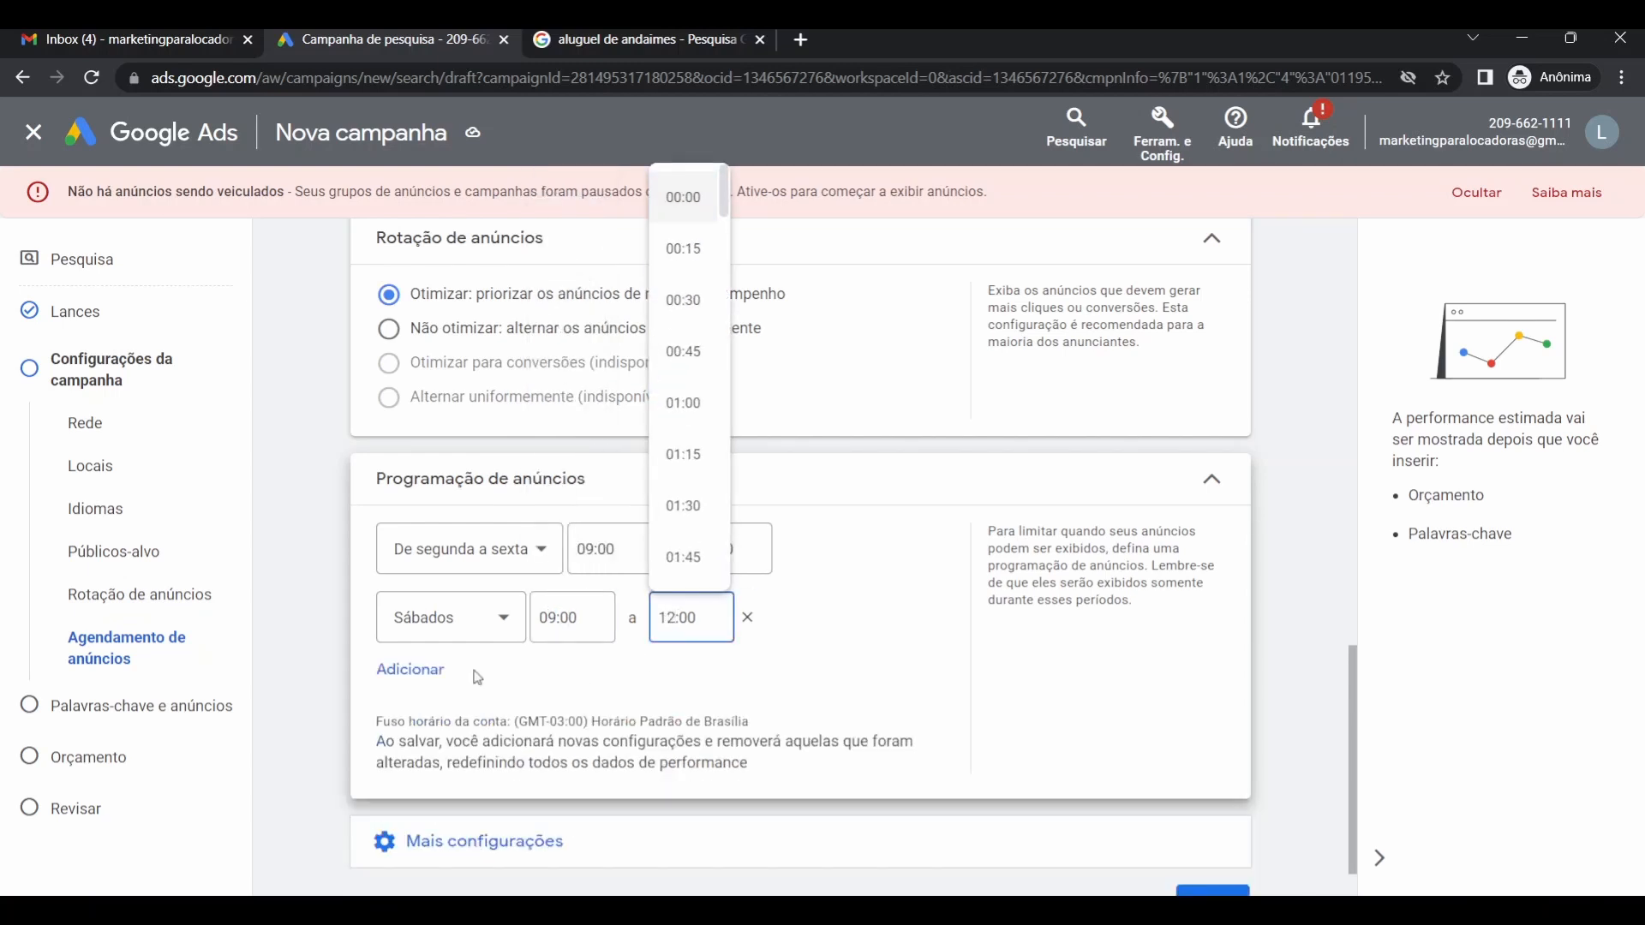
pyautogui.click(325, 599)
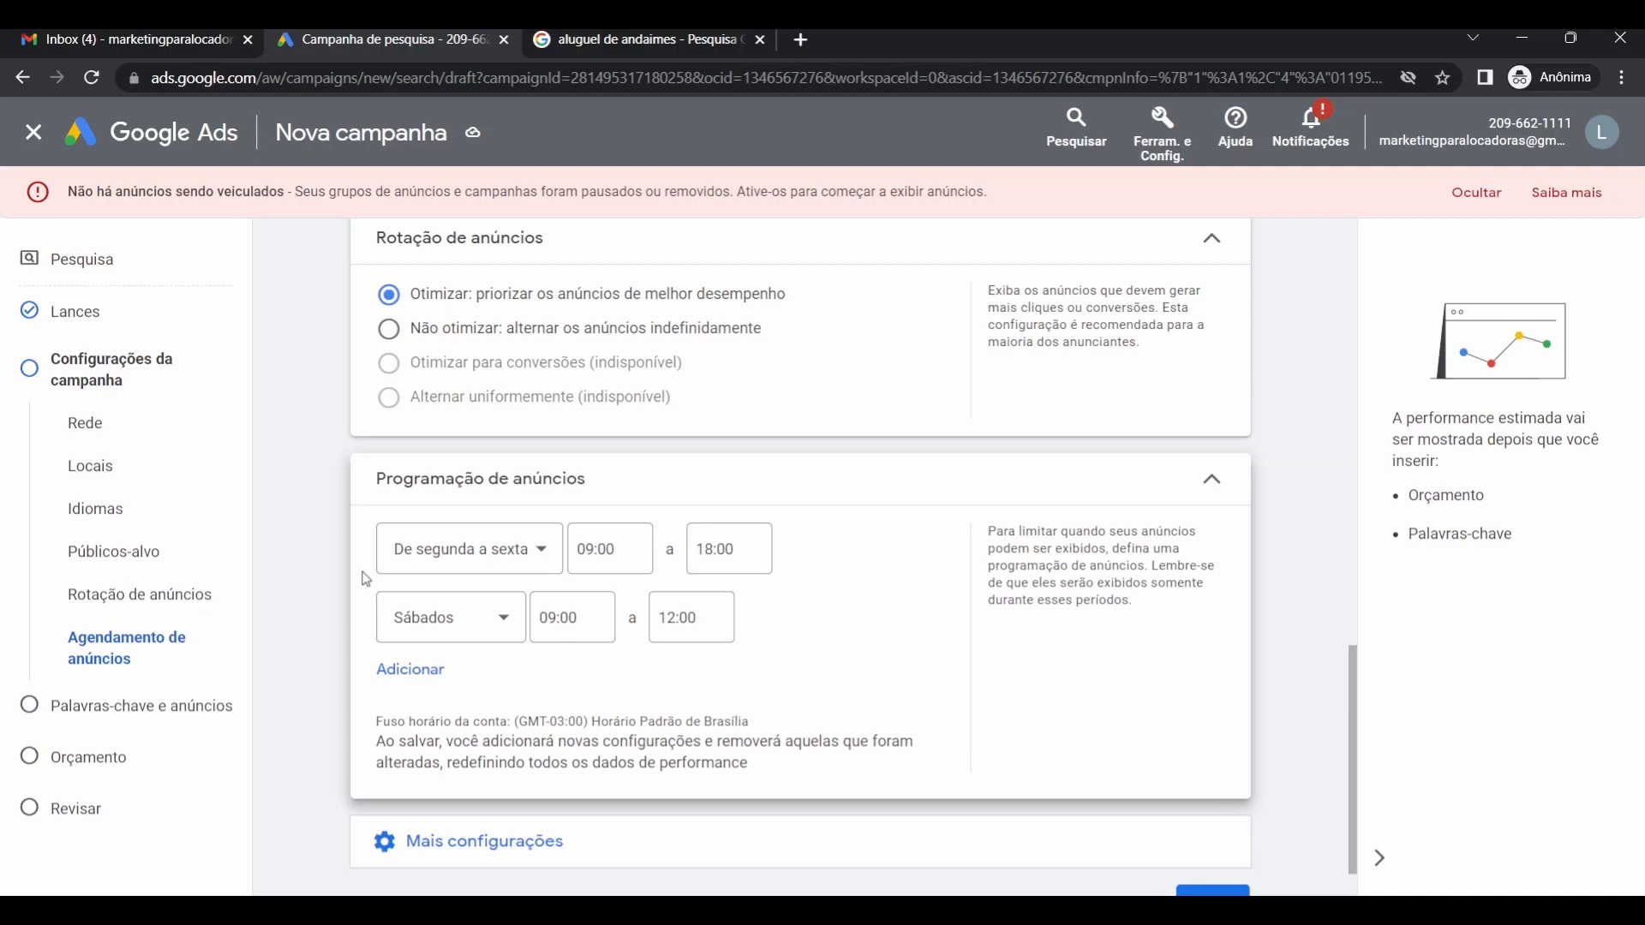
pyautogui.scroll(-1, 360, 574)
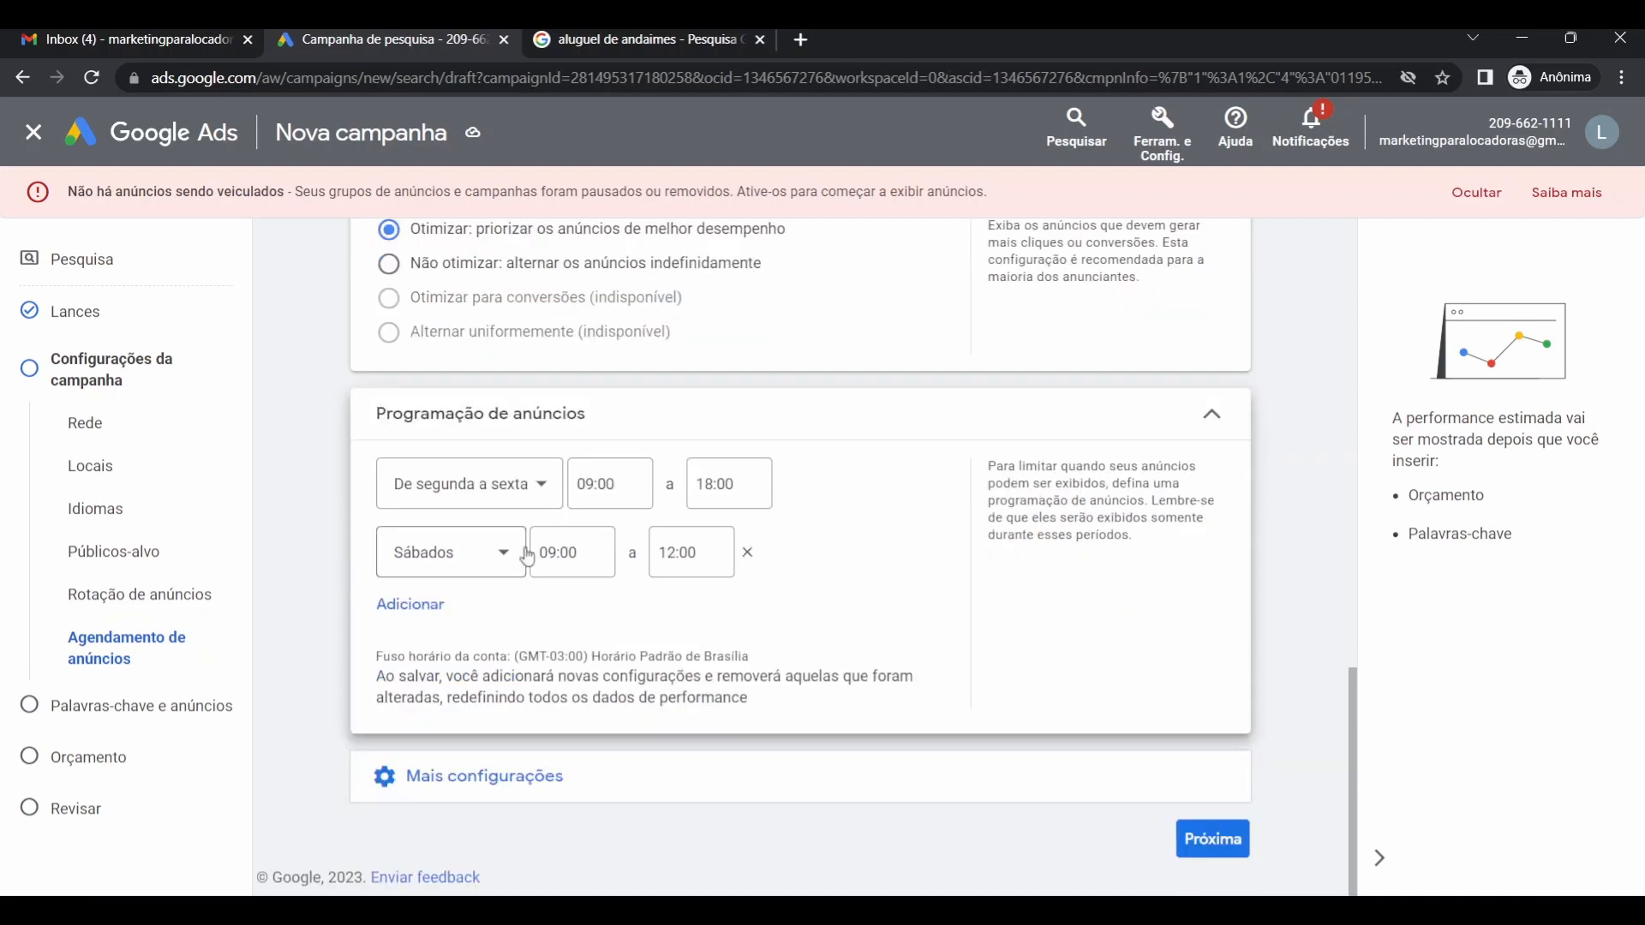
# Collapse the ad schedule, now a custom schedule, and re-expand Mais configurações.
pyautogui.click(1196, 417)
pyautogui.click(478, 545)
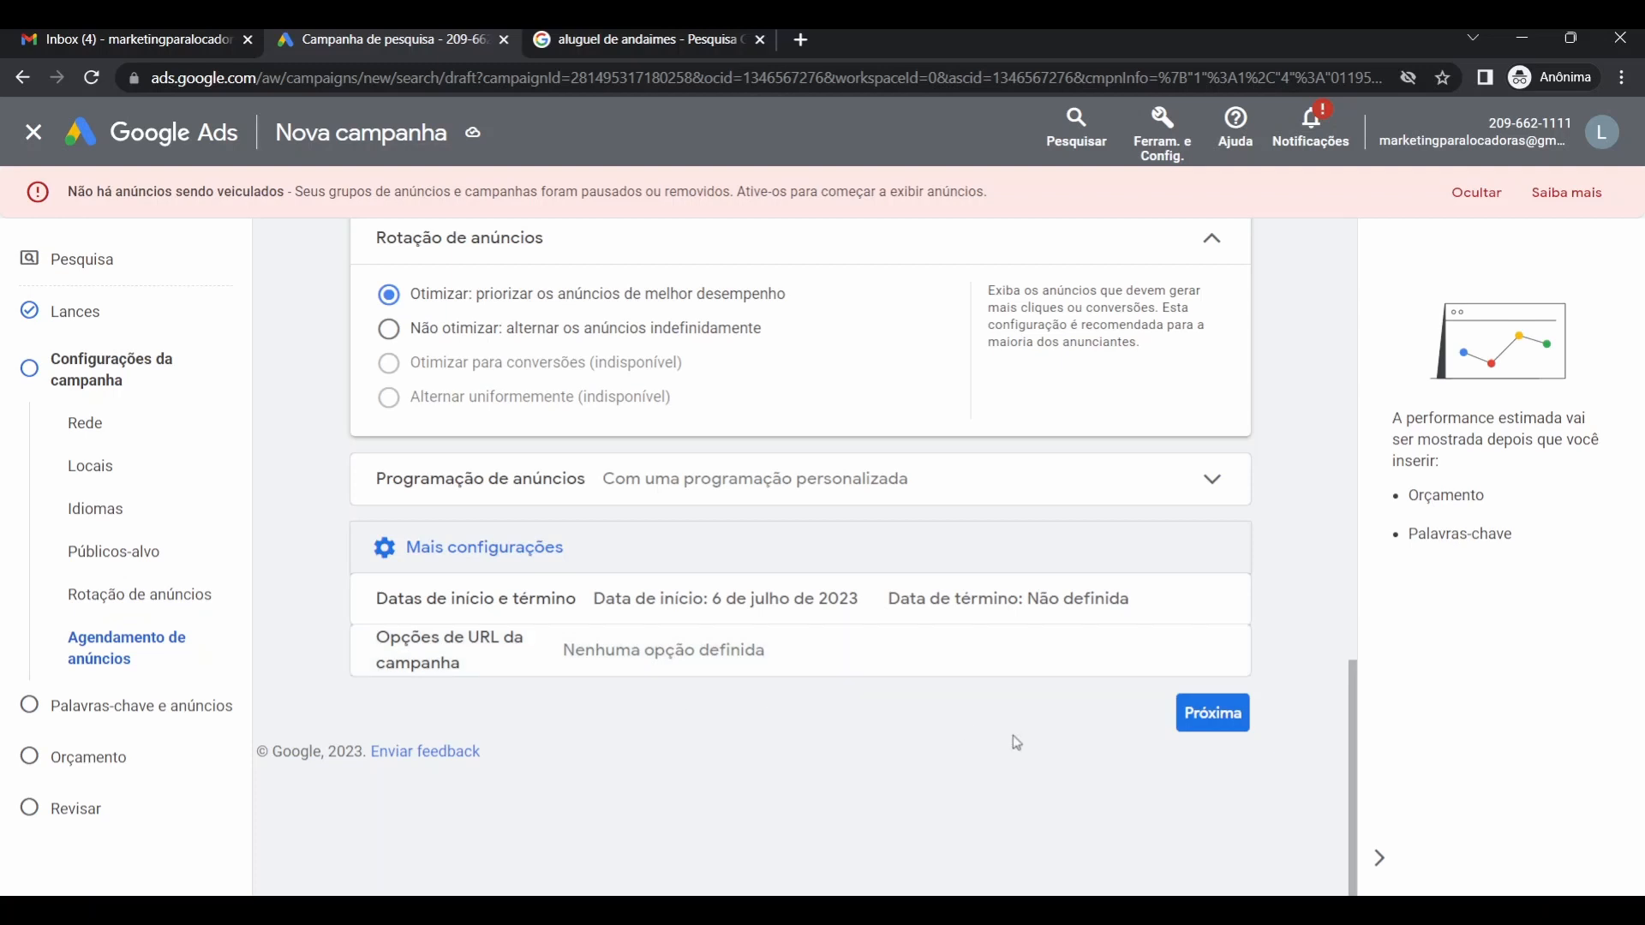
# Advance the campaign wizard to the Palavras-chave e anúncios step.
pyautogui.click(1224, 724)
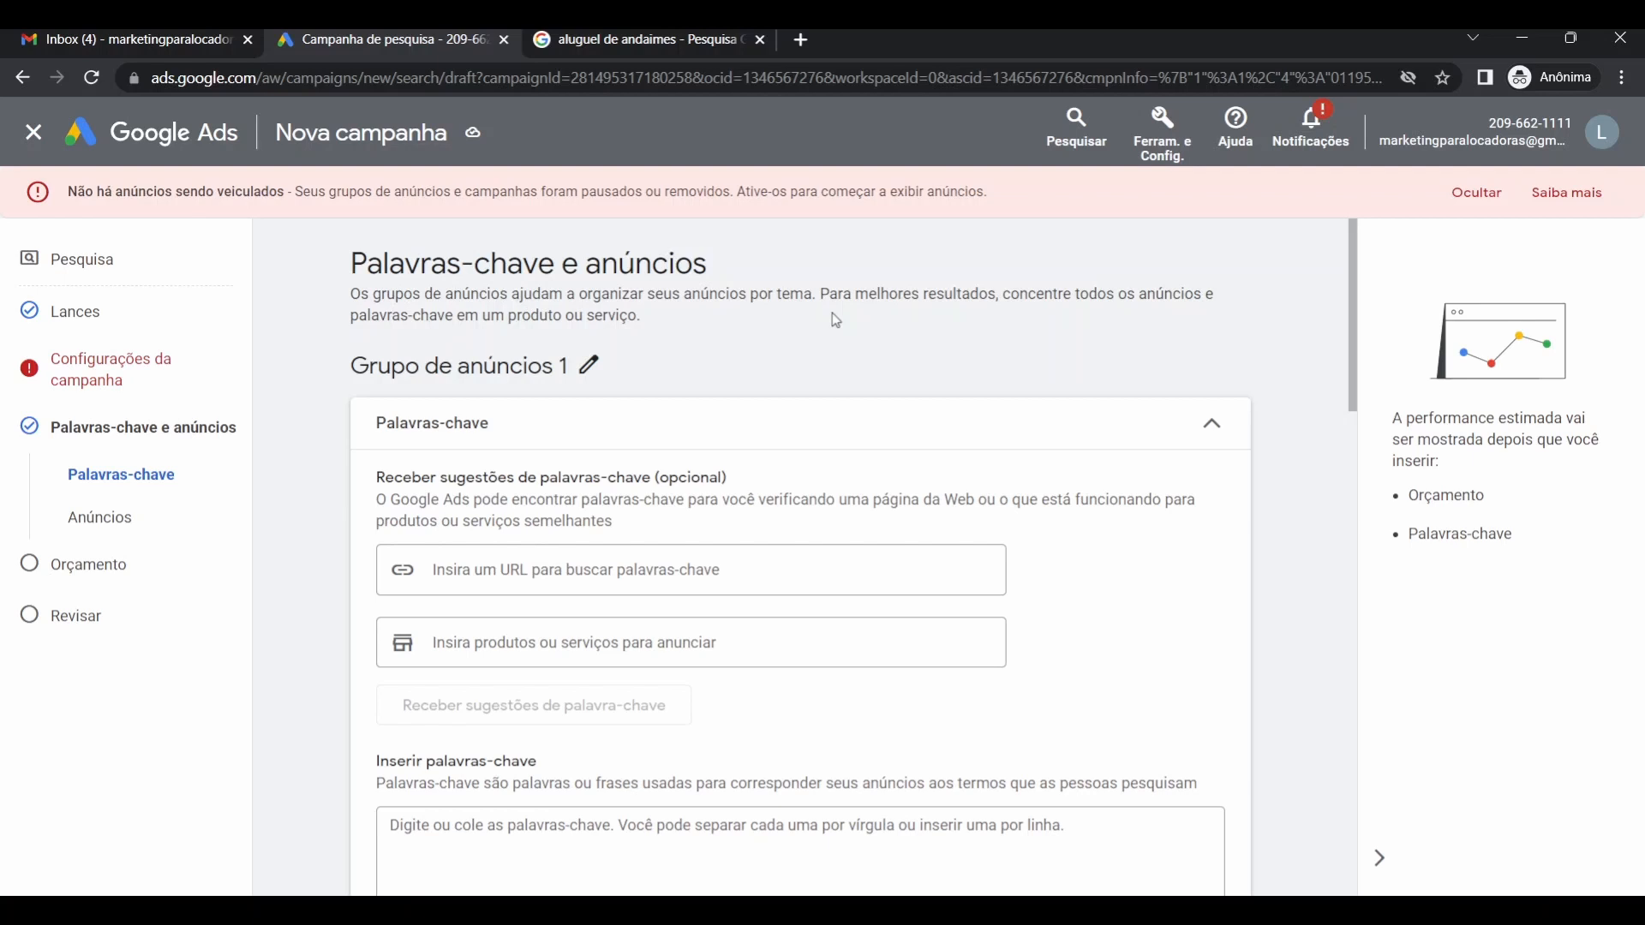
# Rename Grupo de anúncios 1 to 'Andaimes'.
pyautogui.click(592, 368)
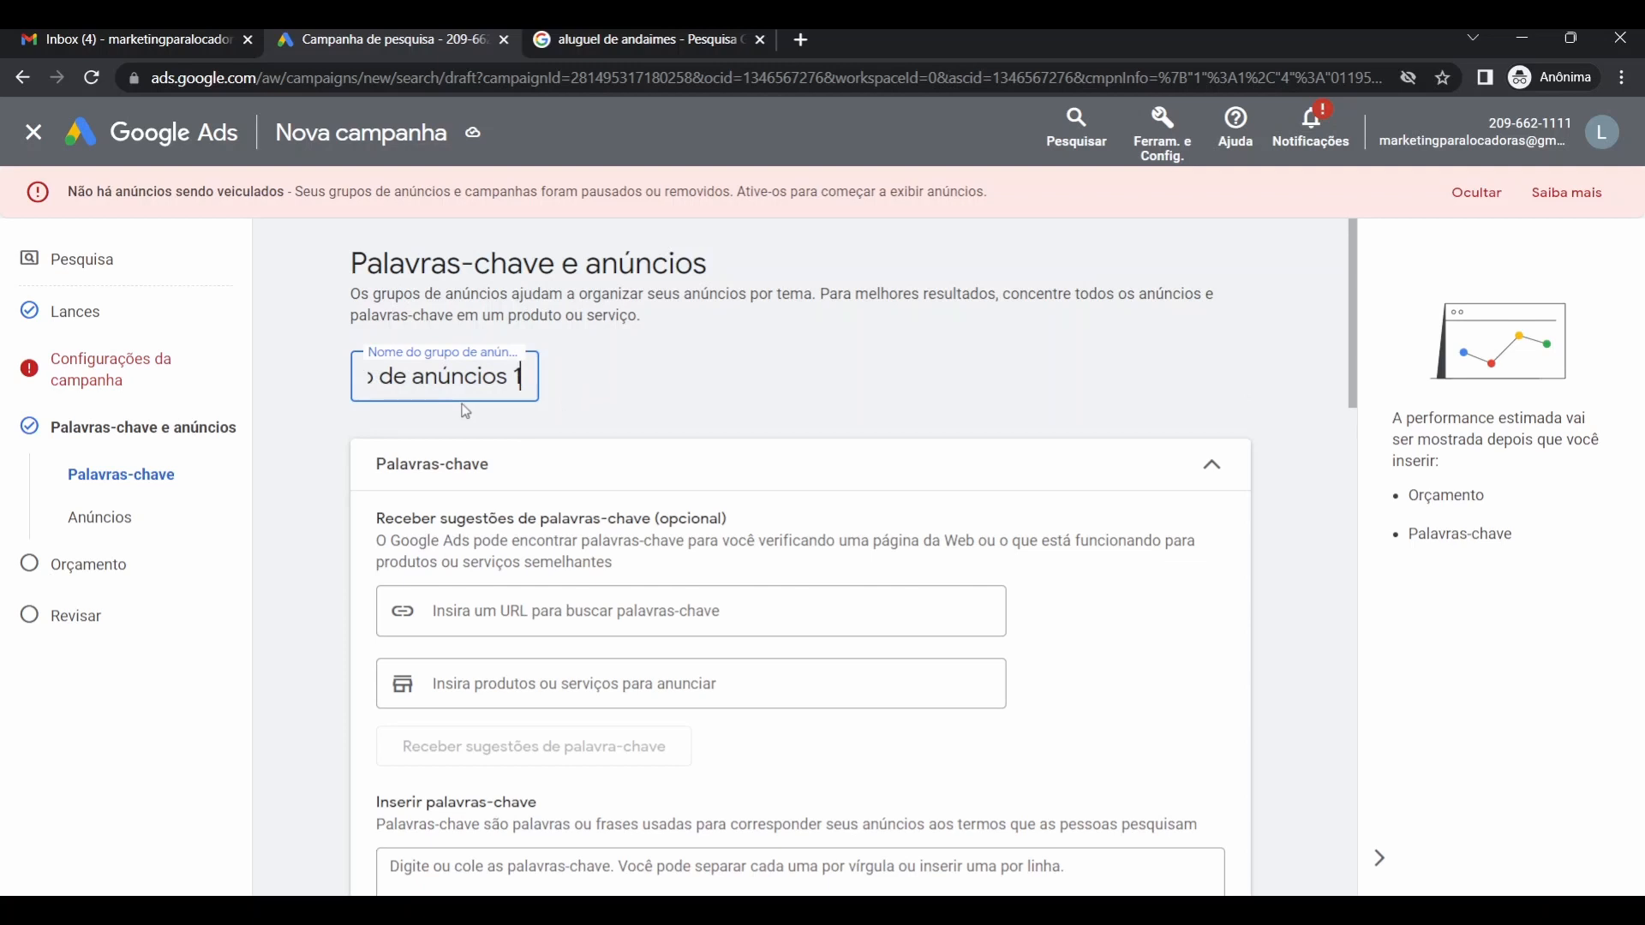
pyautogui.press('BackSpace')
pyautogui.press('BackSpace')
pyautogui.press('BackSpace')
pyautogui.press('BackSpace')
pyautogui.press('BackSpace')
pyautogui.press('BackSpace')
pyautogui.press('BackSpace')
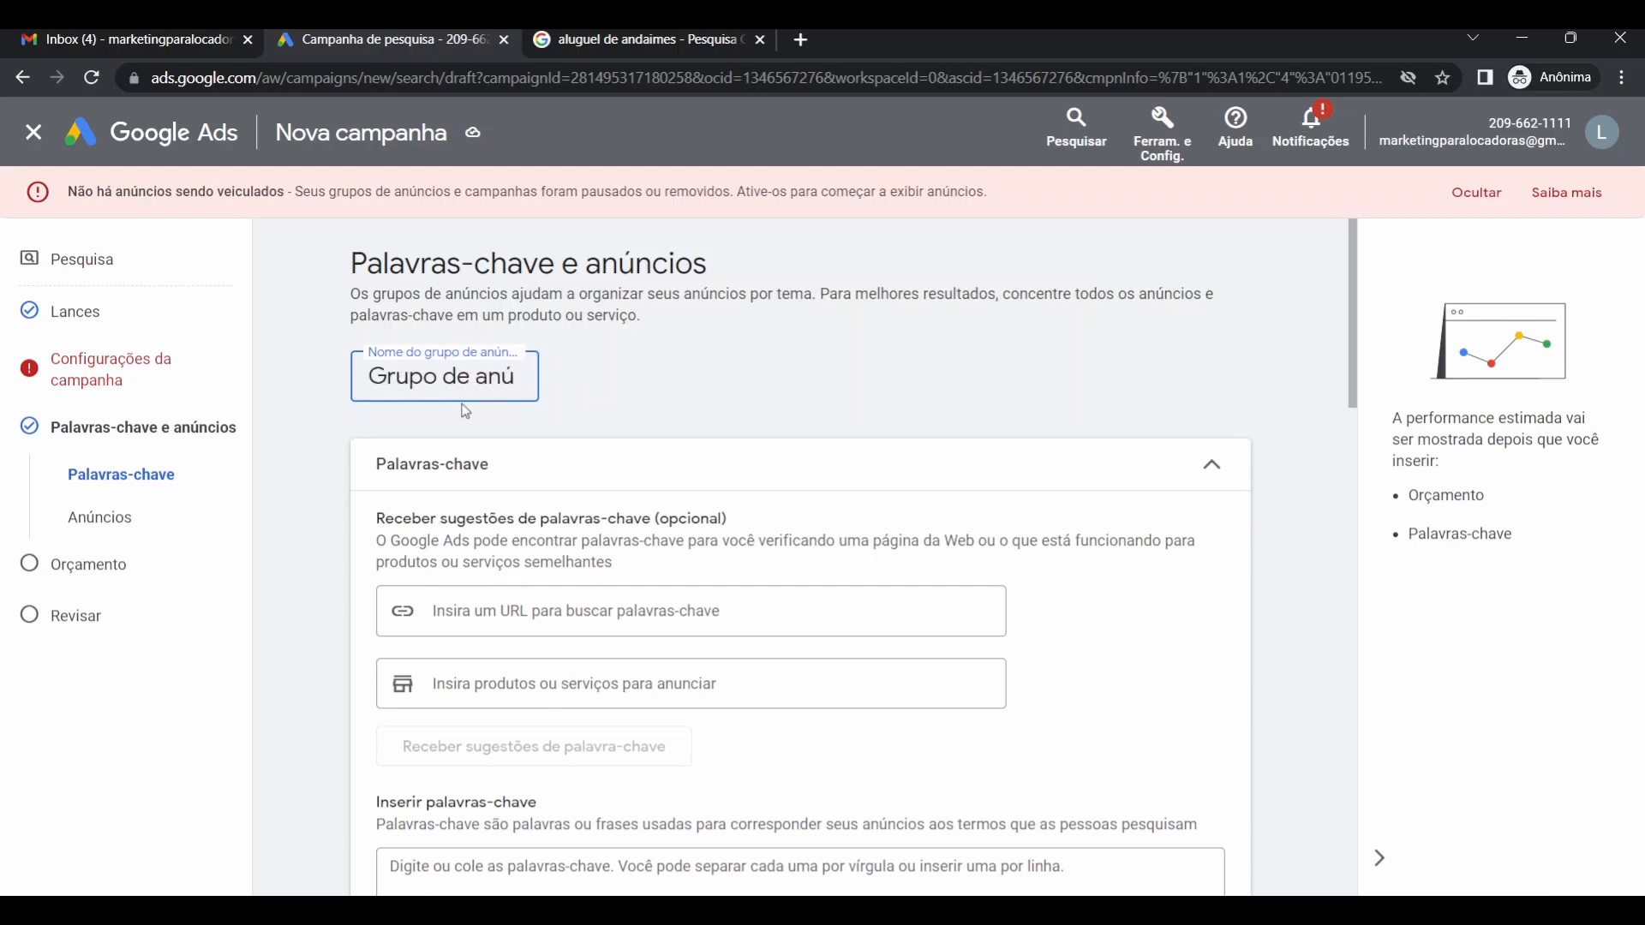
pyautogui.hotkey('ctrl', 'a')
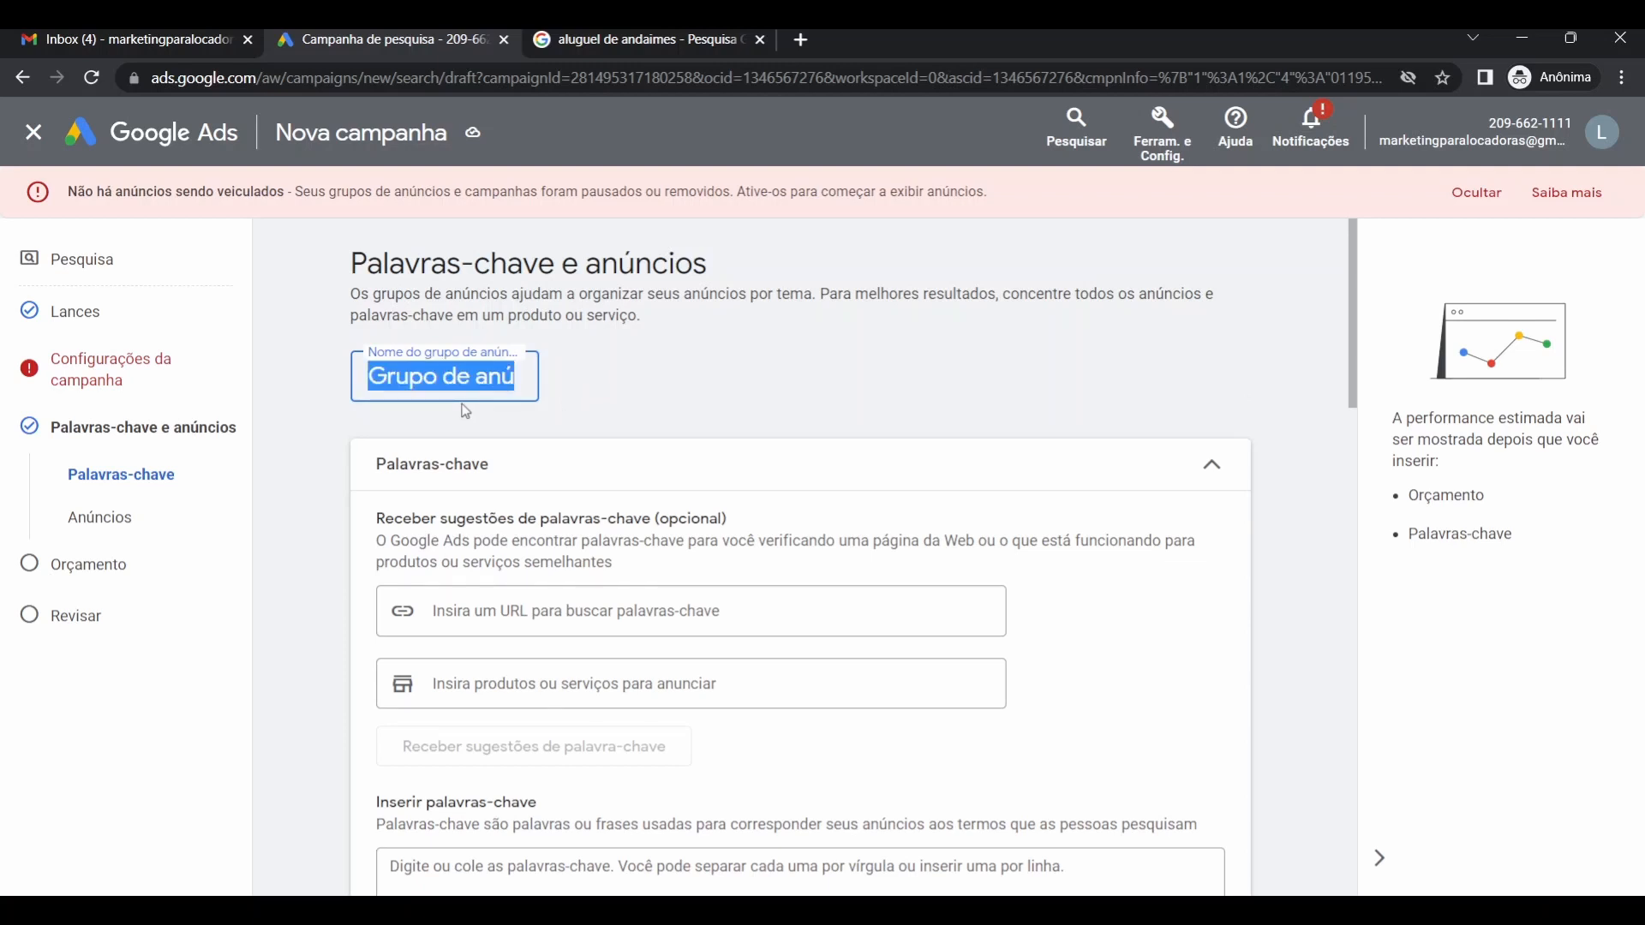
pyautogui.write('ndaimes')
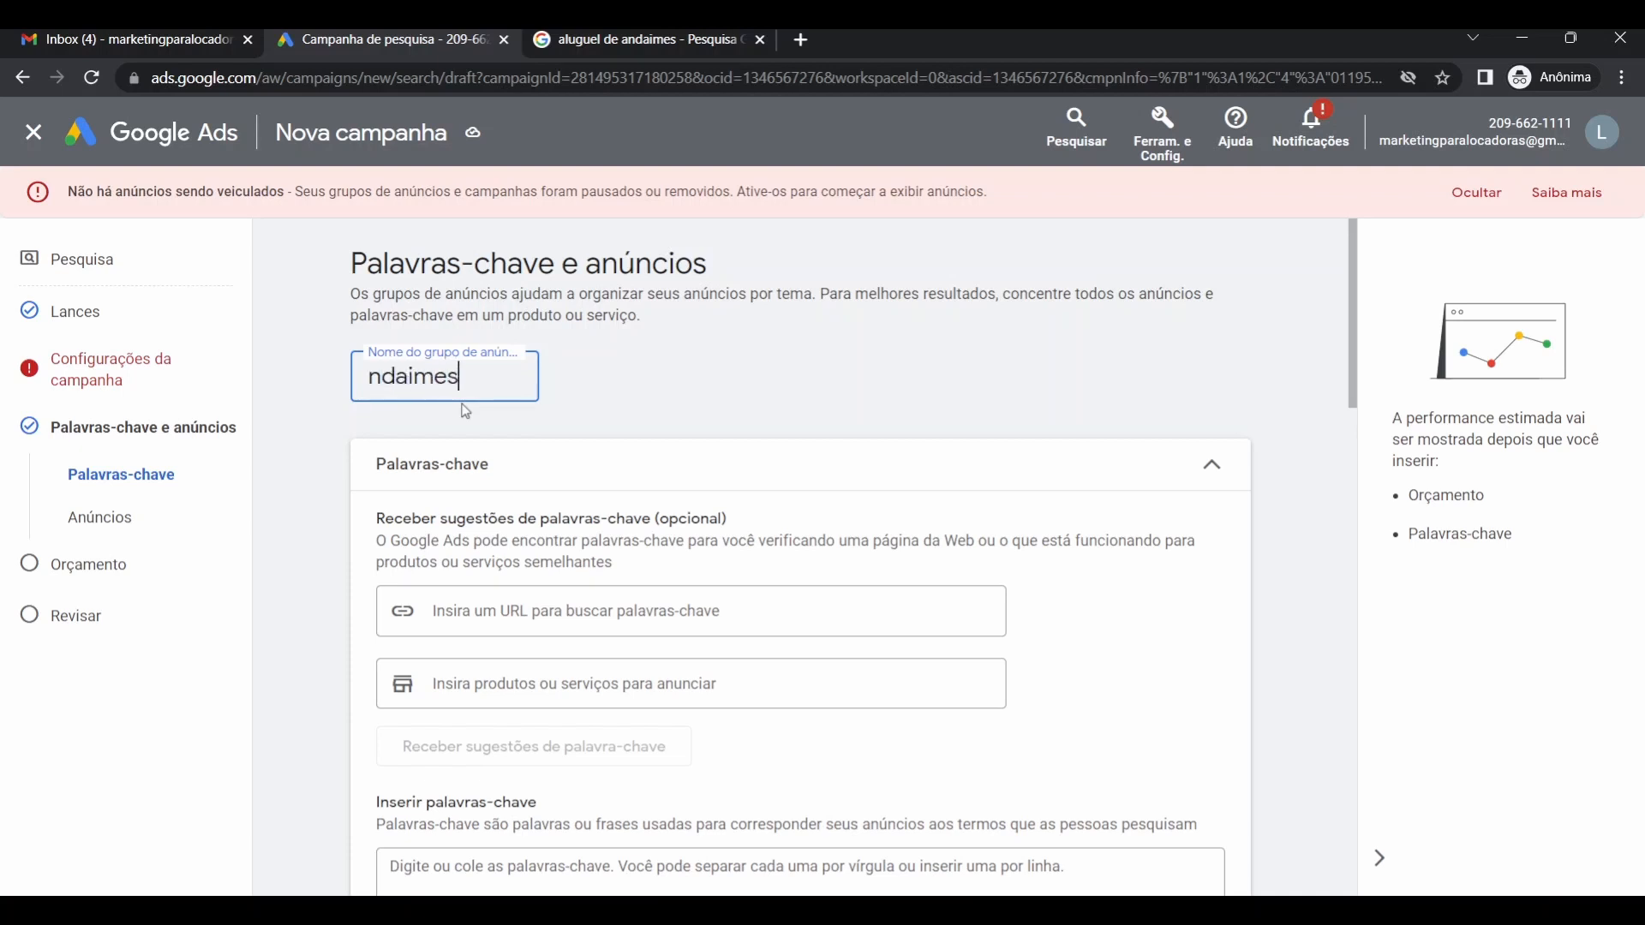
pyautogui.press('Left')
pyautogui.press('Left')
pyautogui.press('Left')
pyautogui.press('Left')
pyautogui.press('Left')
pyautogui.press('Left')
pyautogui.press('Left')
pyautogui.write('A')
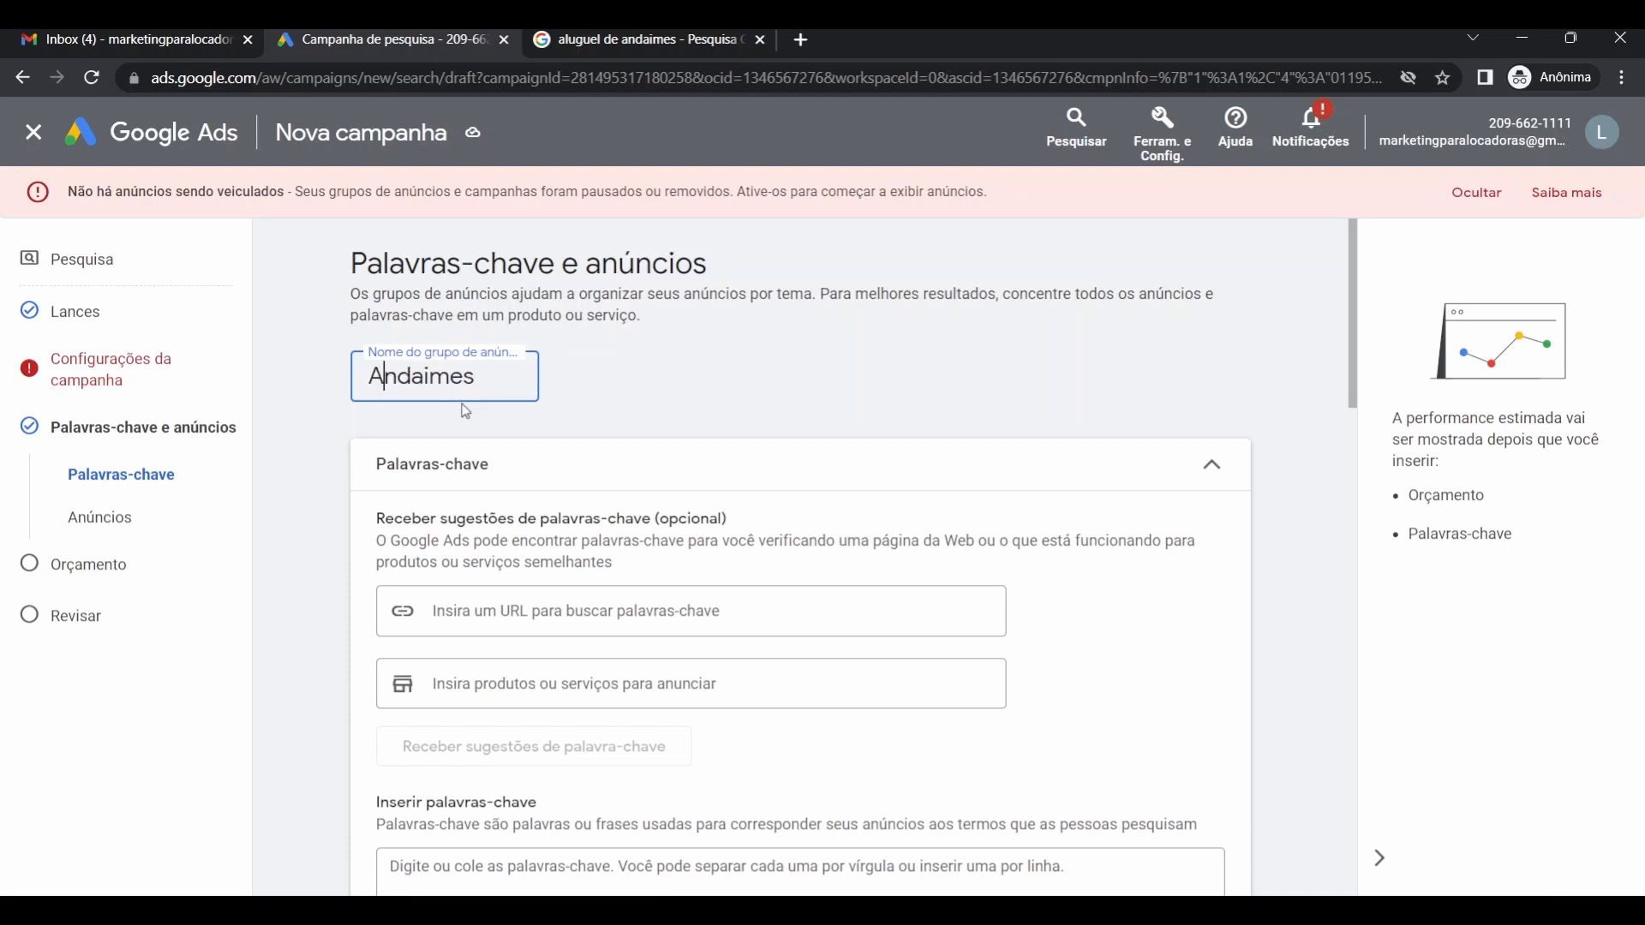
pyautogui.click(563, 403)
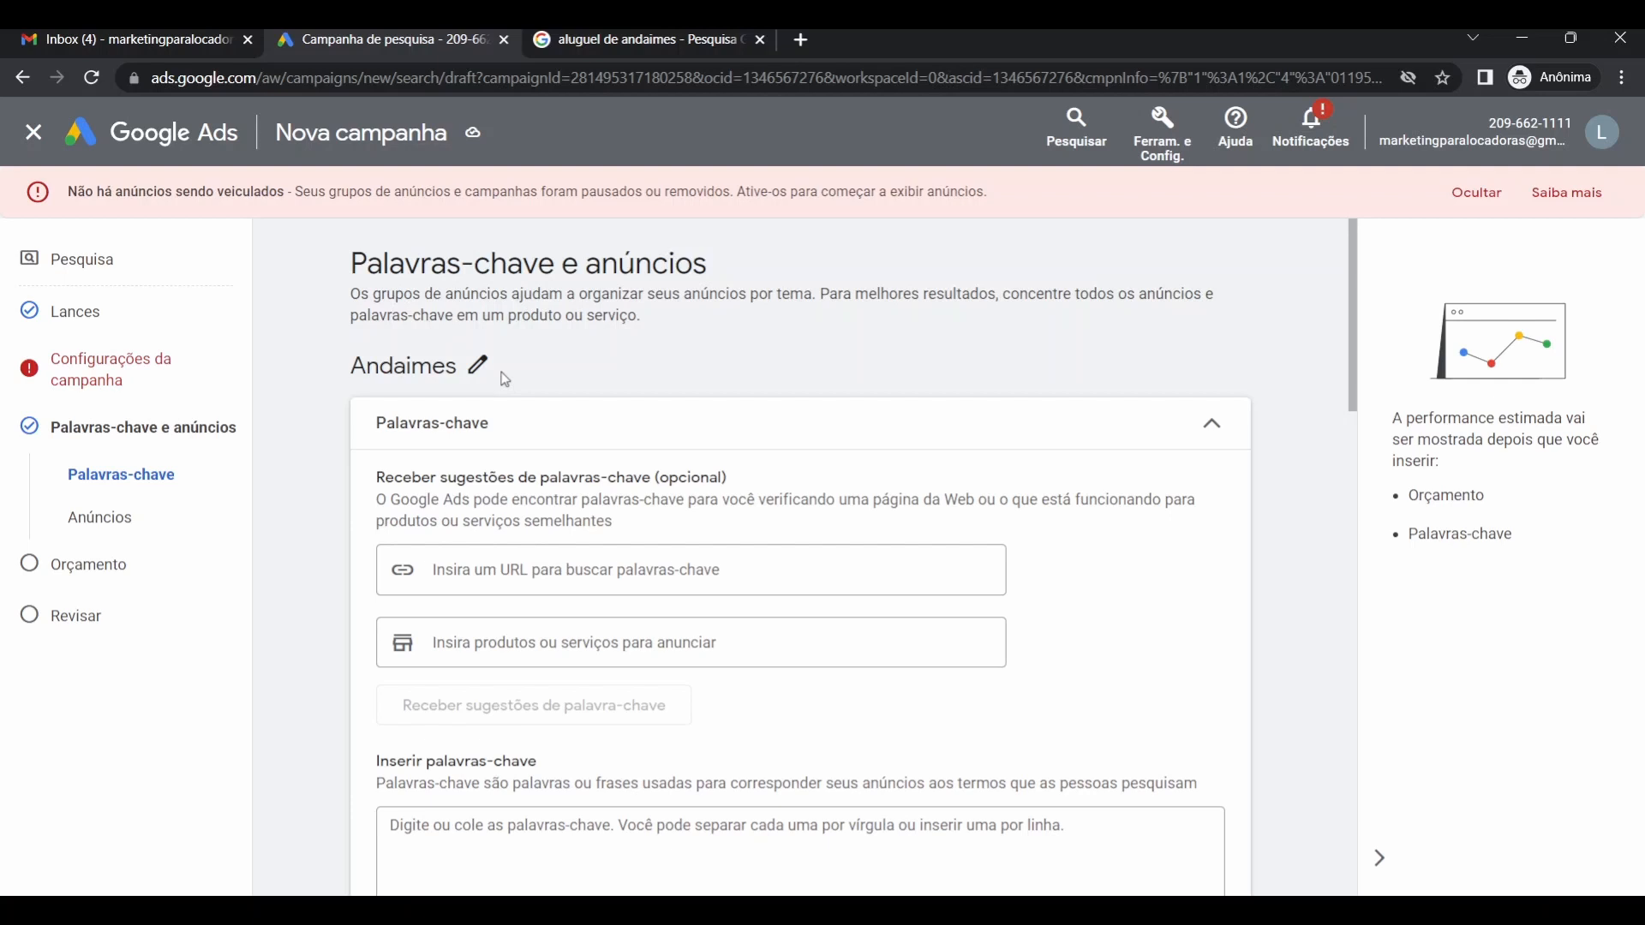
pyautogui.scroll(-2, 321, 458)
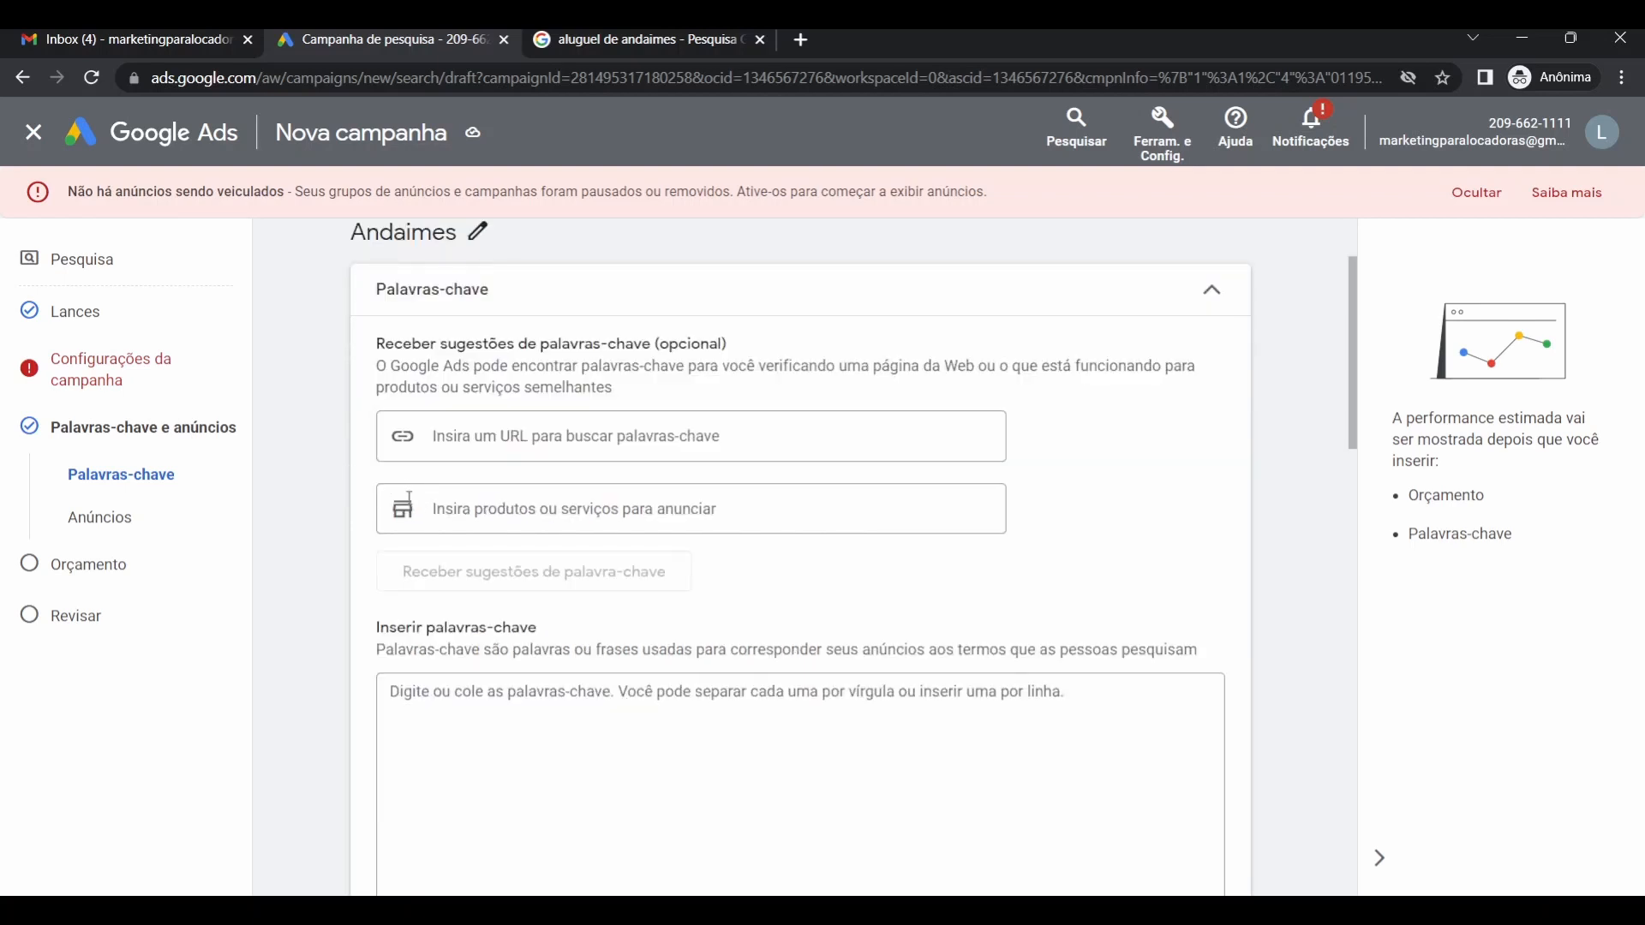
# Place the cursor in the empty keyword box, then view the 'aluguel de andaimes' search results tab.
pyautogui.scroll(-2, 406, 498)
pyautogui.scroll(2, 401, 497)
pyautogui.scroll(-5, 531, 557)
pyautogui.scroll(2, 526, 514)
pyautogui.click(512, 487)
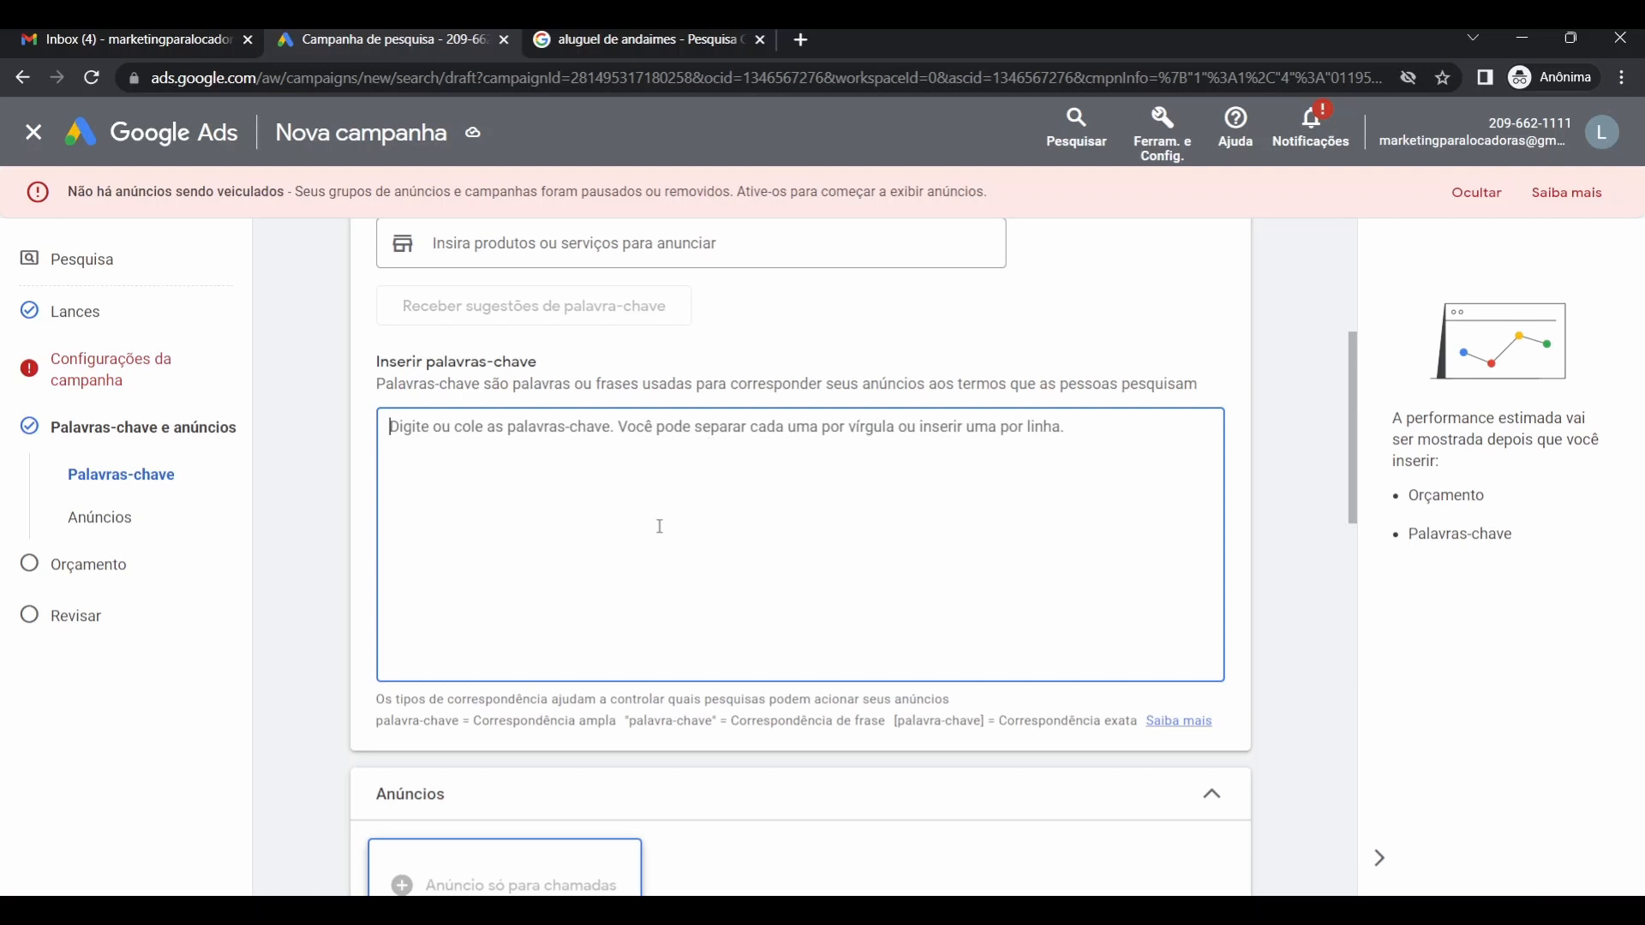
pyautogui.click(646, 38)
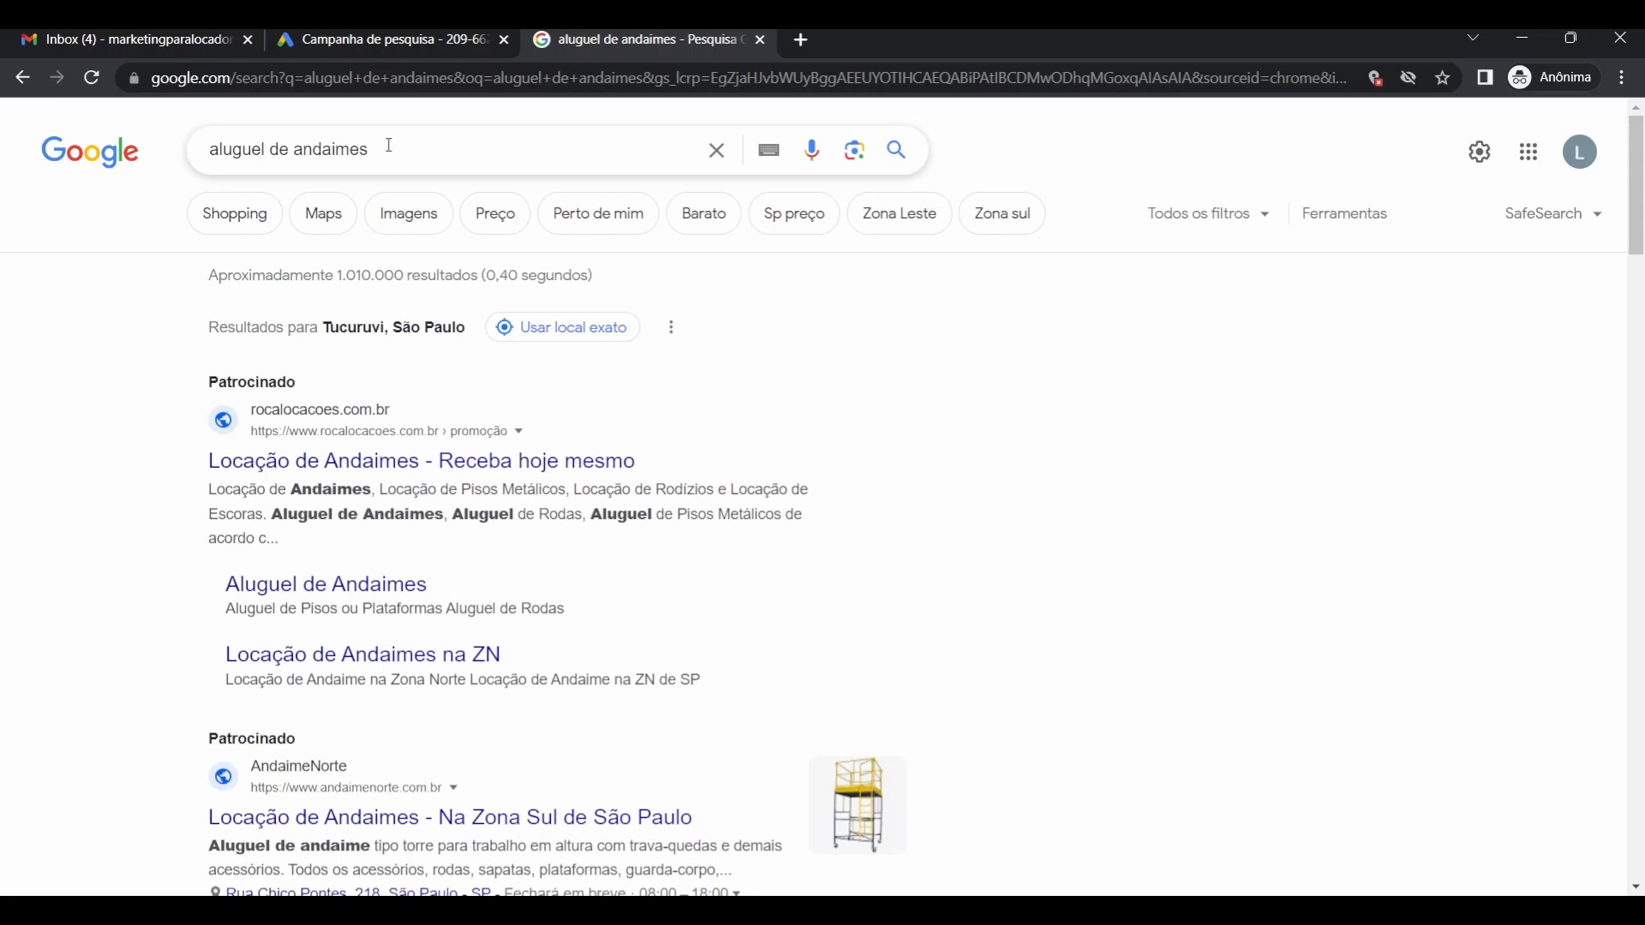
# Enter the keywords 'aluguel de andaimes' and 'locadora de andaimes' on separate lines.
pyautogui.click(436, 38)
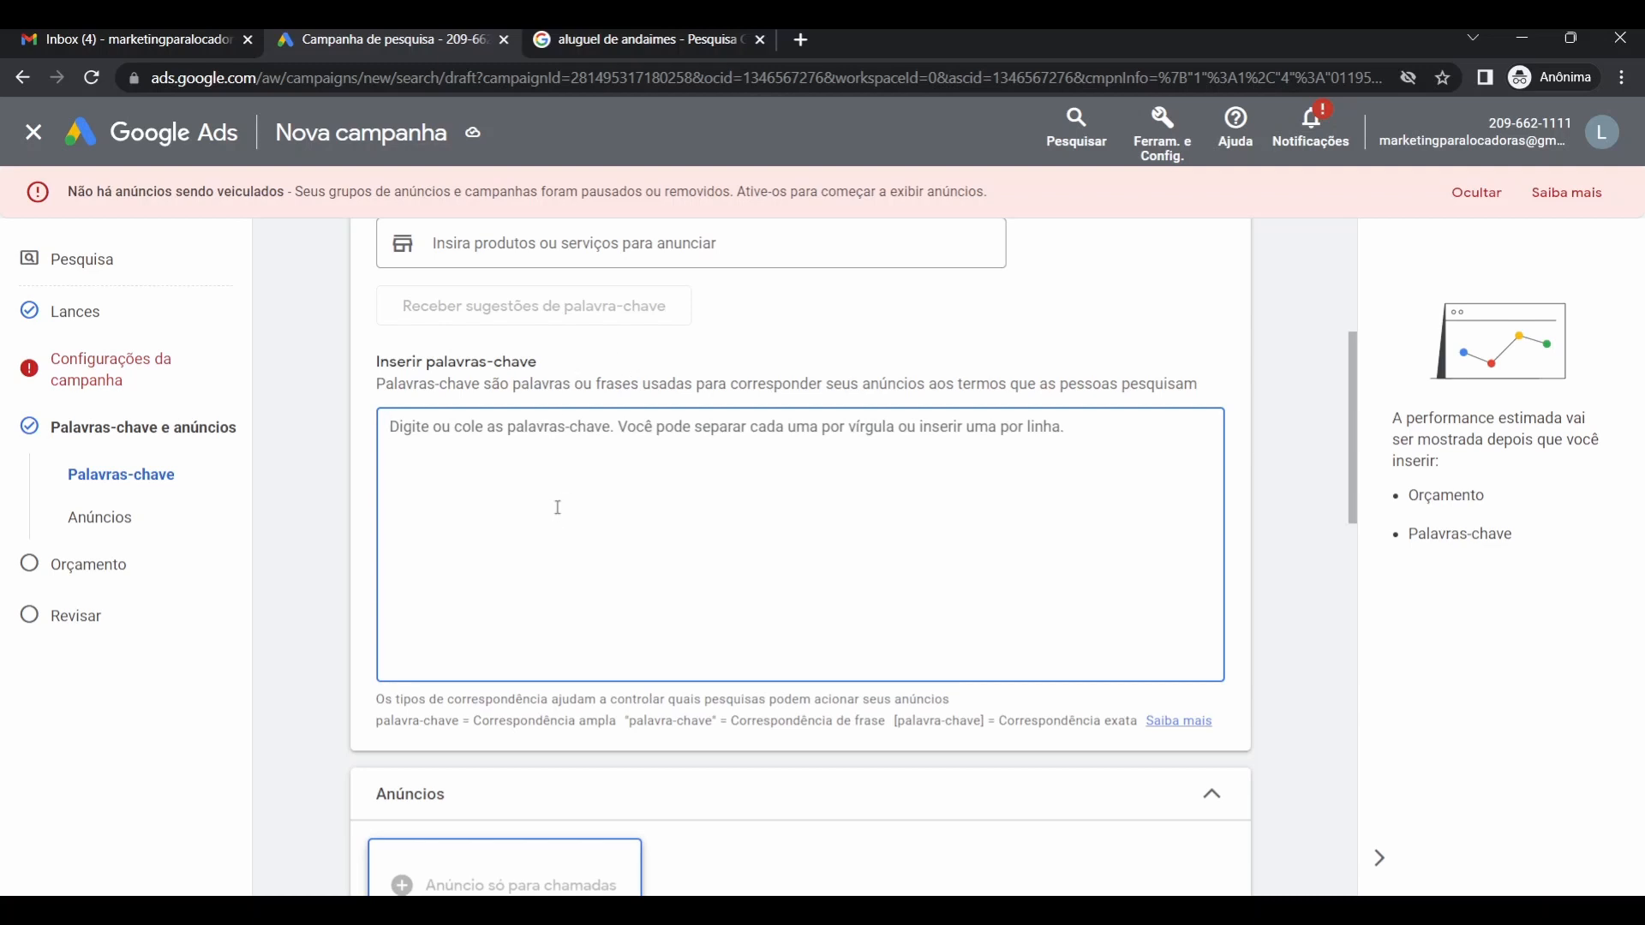
pyautogui.write('andaimes')
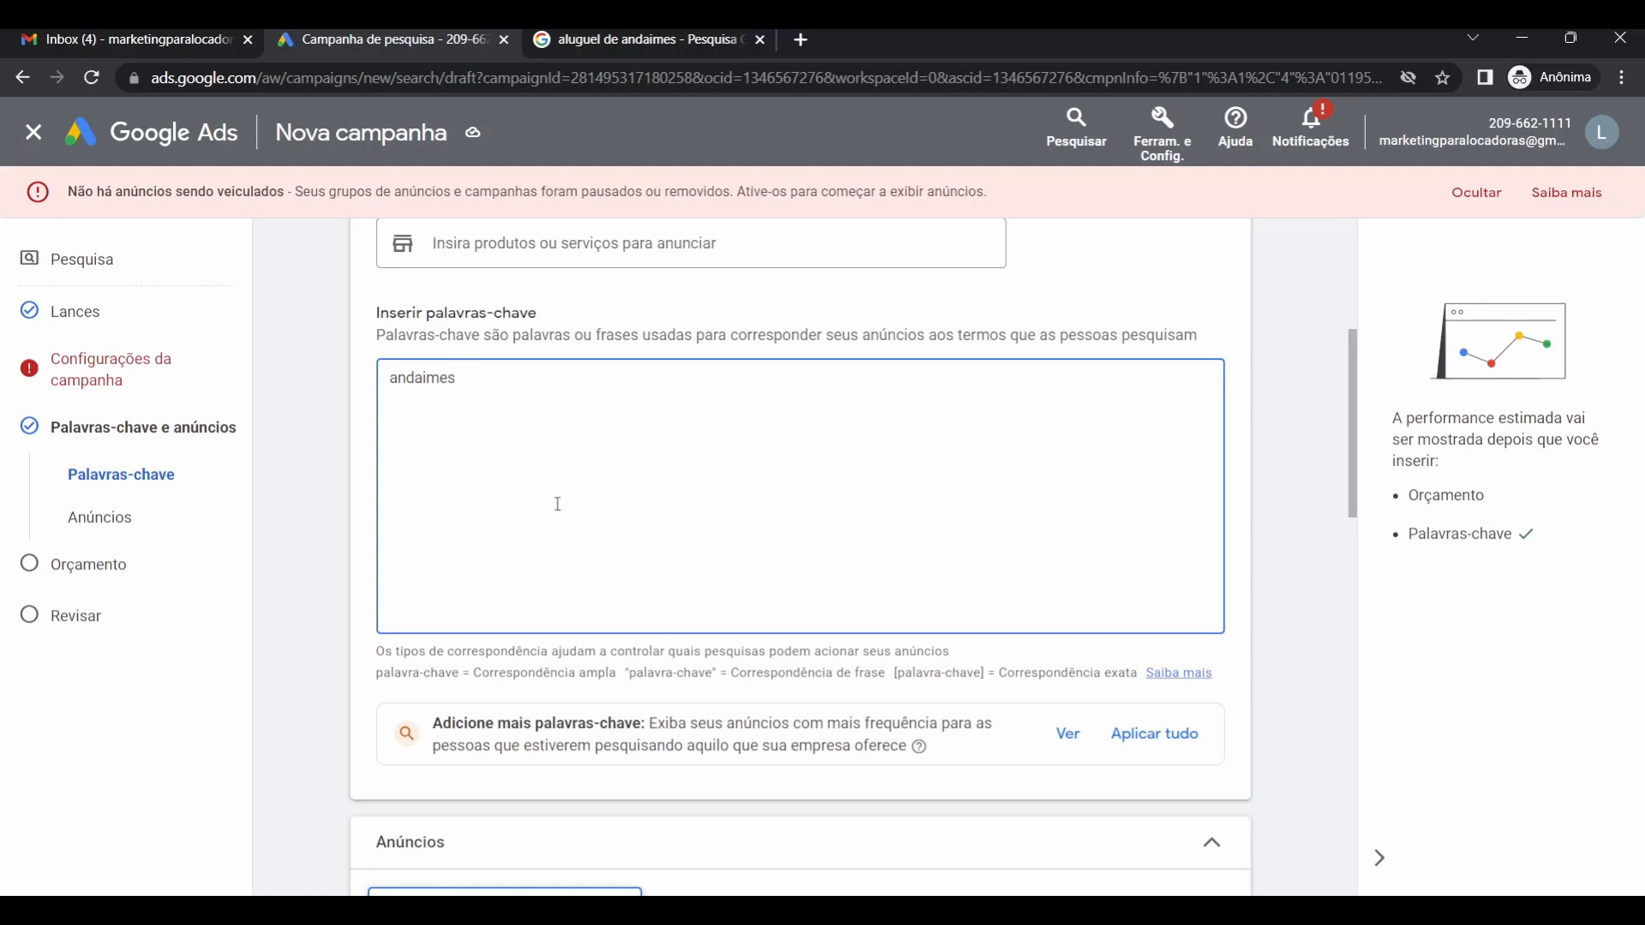
pyautogui.click(393, 380)
pyautogui.write('alufg')
pyautogui.write('g')
pyautogui.press('BackSpace')
pyautogui.press('BackSpace')
pyautogui.press('BackSpace')
pyautogui.press('BackSpace')
pyautogui.write('uguel de')
pyautogui.click(561, 380)
pyautogui.press('Return')
pyautogui.write('locadoa de andaimes')
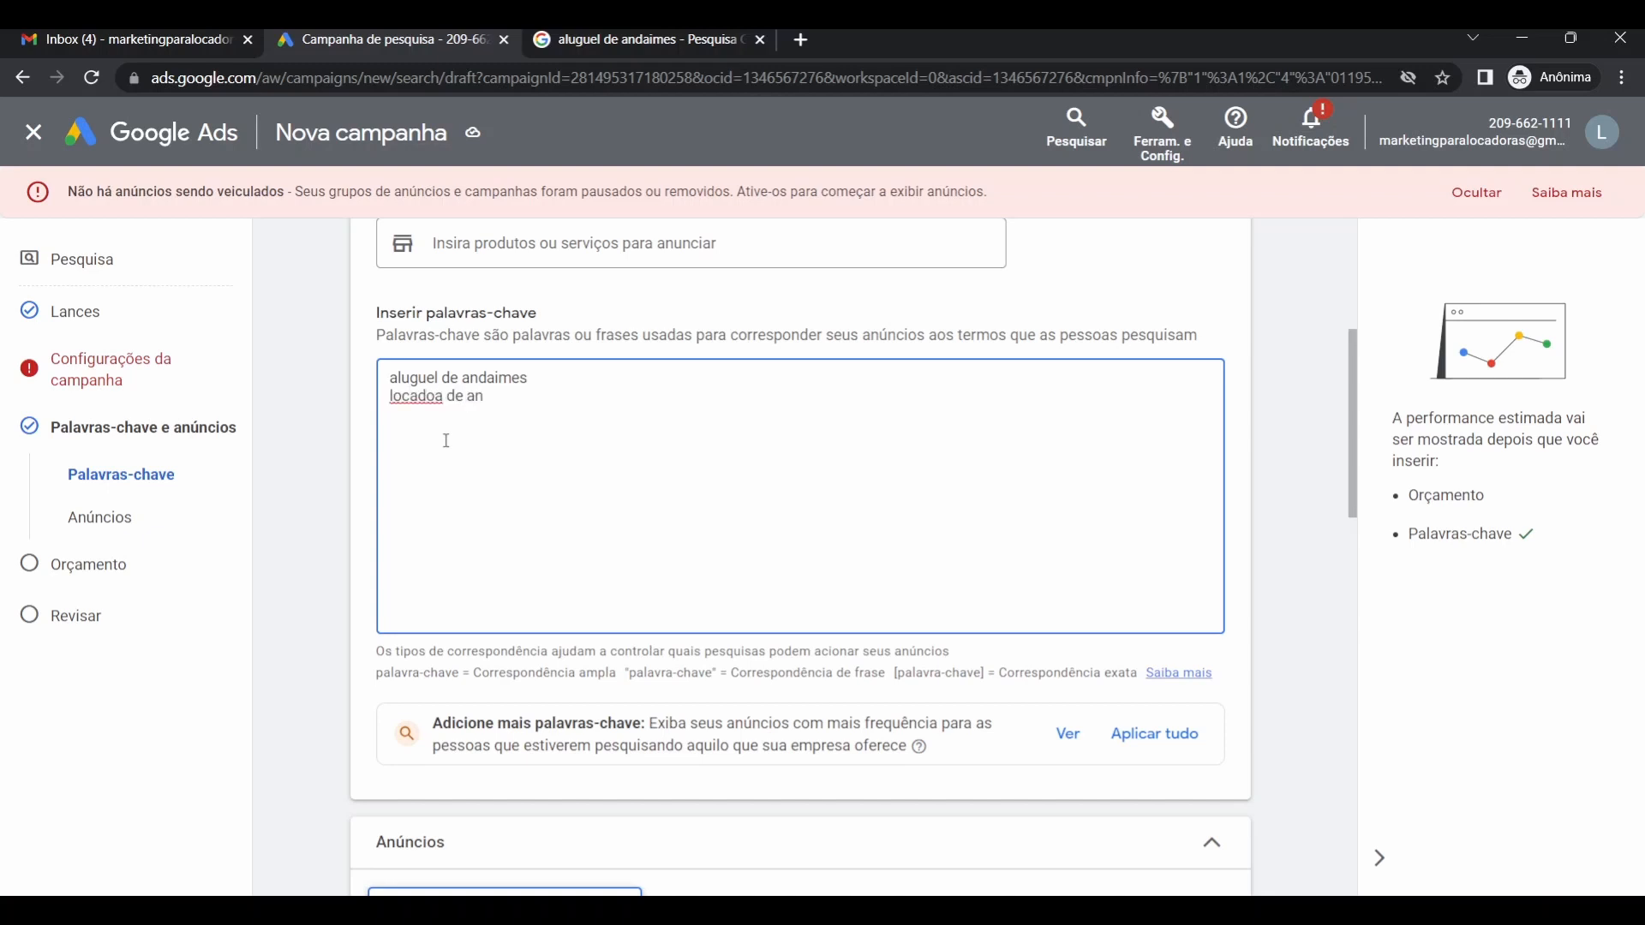
pyautogui.click(434, 397)
pyautogui.write('r')
pyautogui.click(570, 396)
# Wrap 'aluguel de andaimes' in double quotes to make it a phrase match.
pyautogui.tripleClick(468, 383)
pyautogui.click(535, 376)
pyautogui.tripleClick(502, 383)
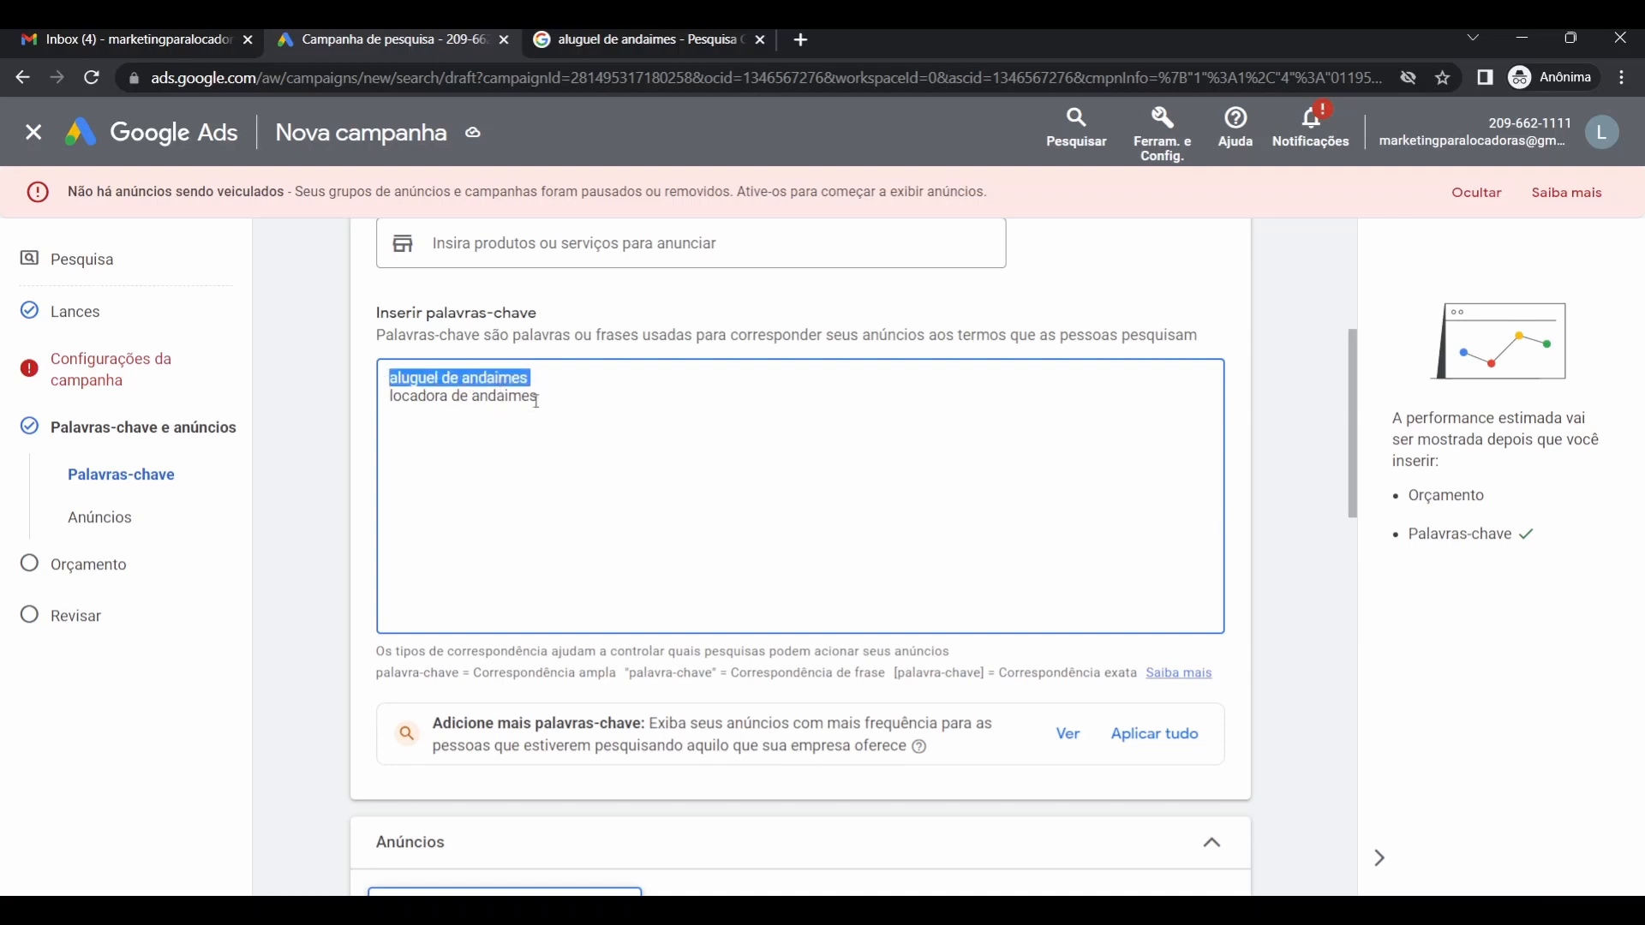
pyautogui.click(532, 377)
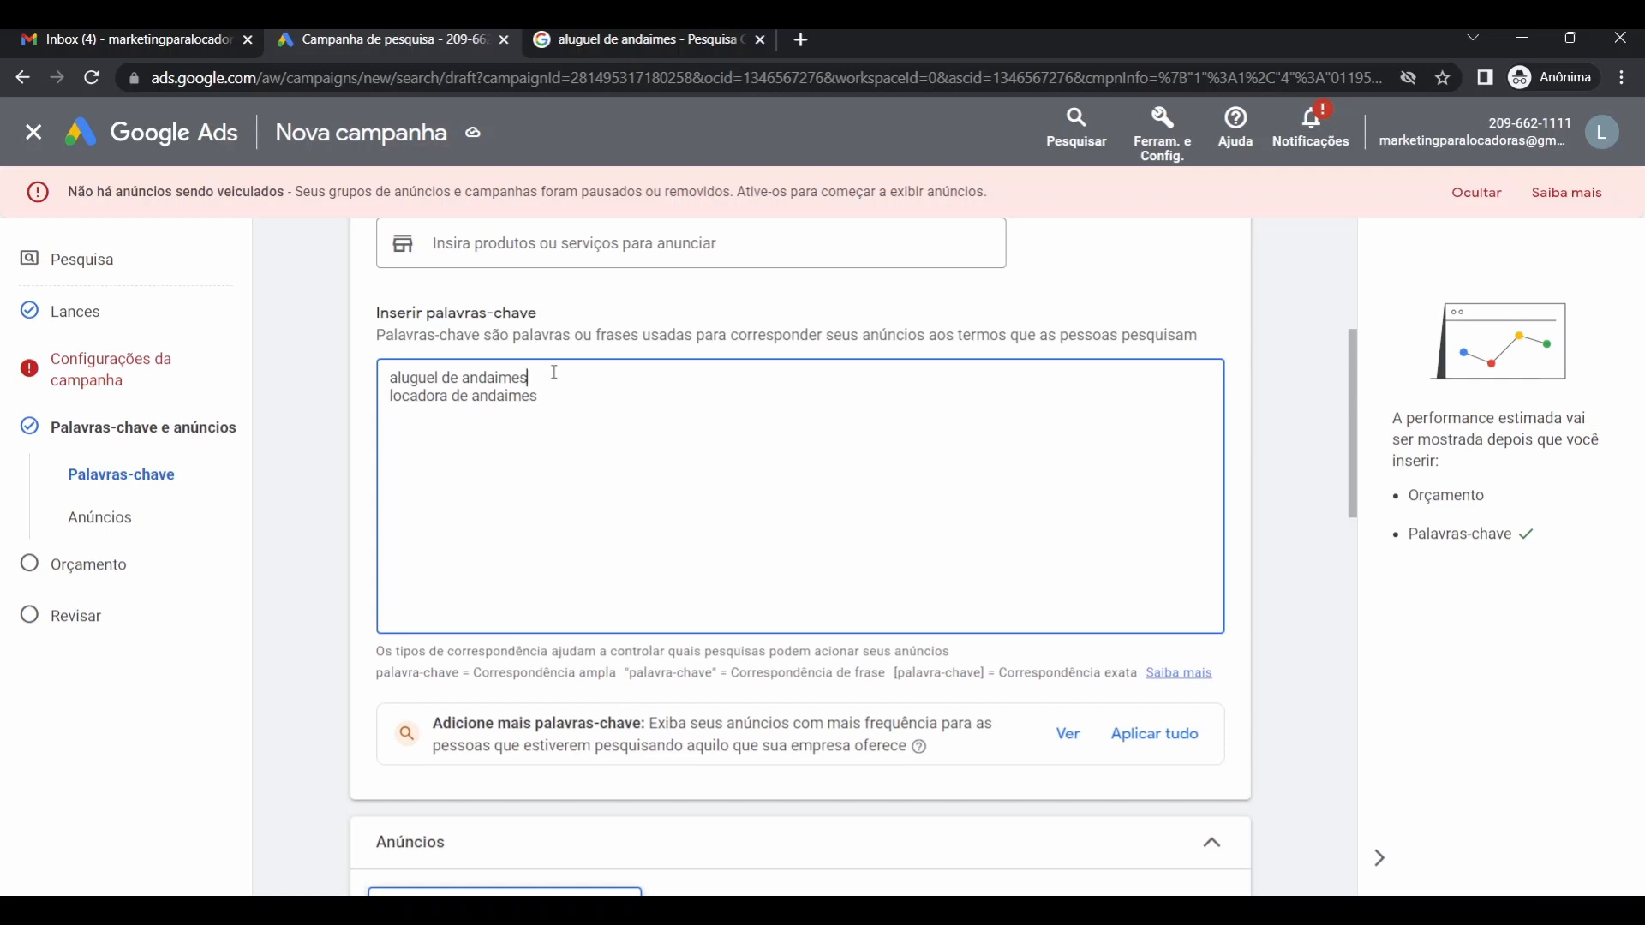
pyautogui.write("'")
pyautogui.click(392, 378)
pyautogui.write('"')
pyautogui.click(548, 379)
# Wrap the second keyword in square brackets for exact match.
pyautogui.click(390, 397)
pyautogui.write('[')
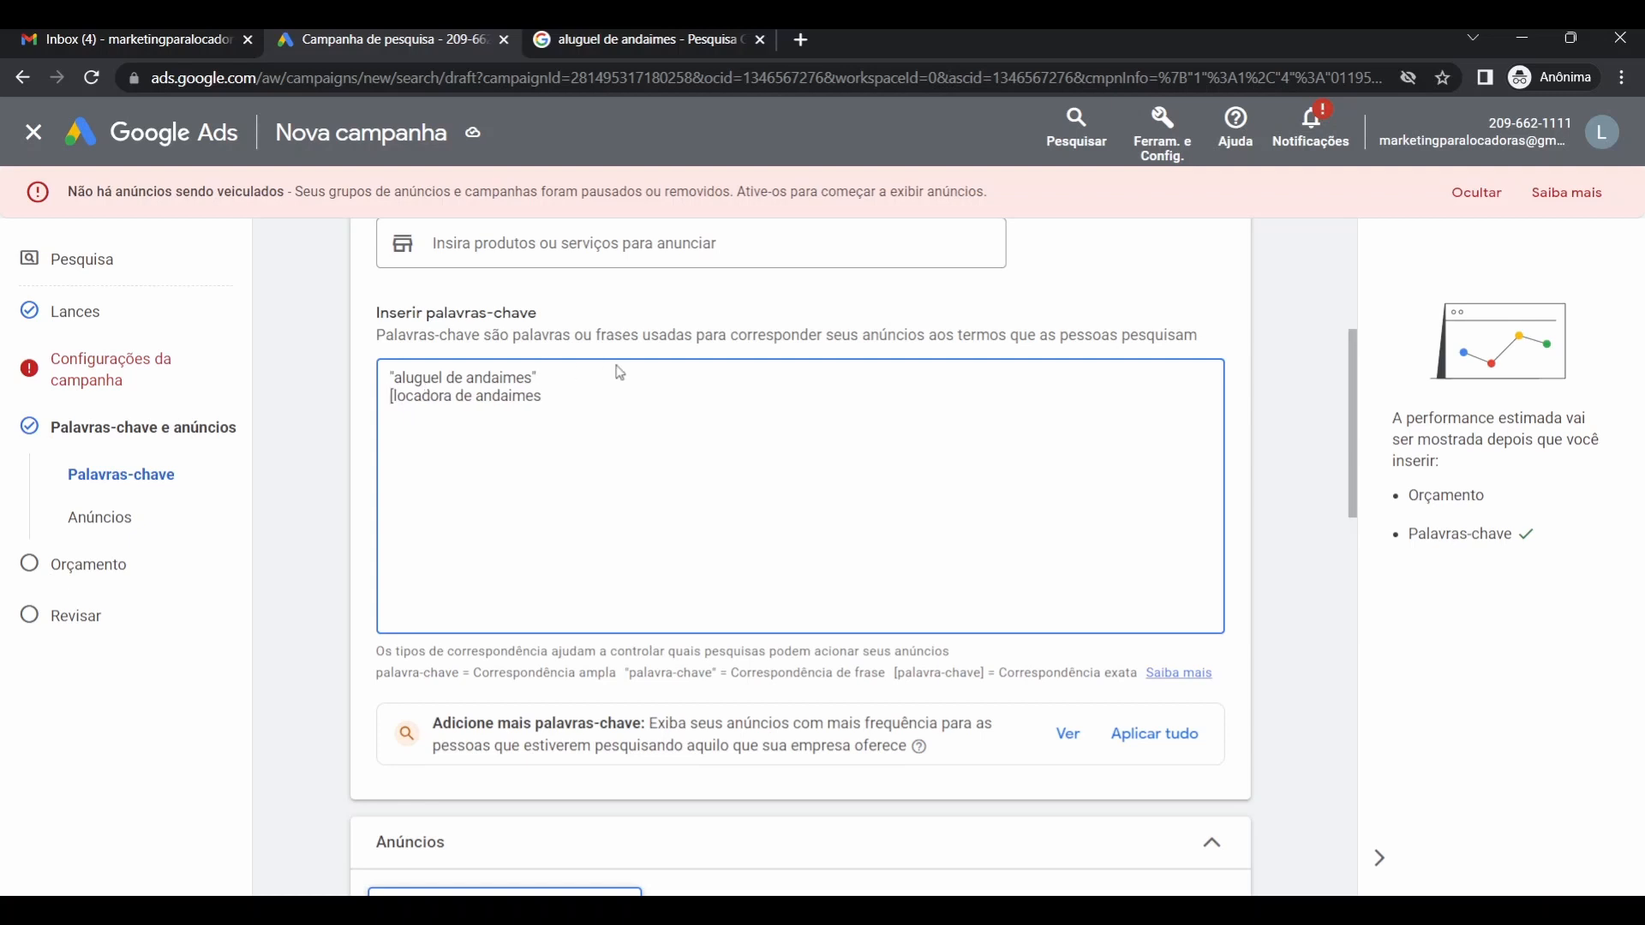
pyautogui.click(580, 393)
pyautogui.write(']')
# Change the second keyword's wording to [alugar de andaimes].
pyautogui.doubleClick(431, 397)
pyautogui.write('alugar')
pyautogui.click(511, 397)
pyautogui.hotkey('shift', 'Right')
pyautogui.write('i')
pyautogui.click(514, 399)
# Search 'andaimi' in an incognito tab and scan competitors' sponsored scaffolding ads.
pyautogui.click(802, 41)
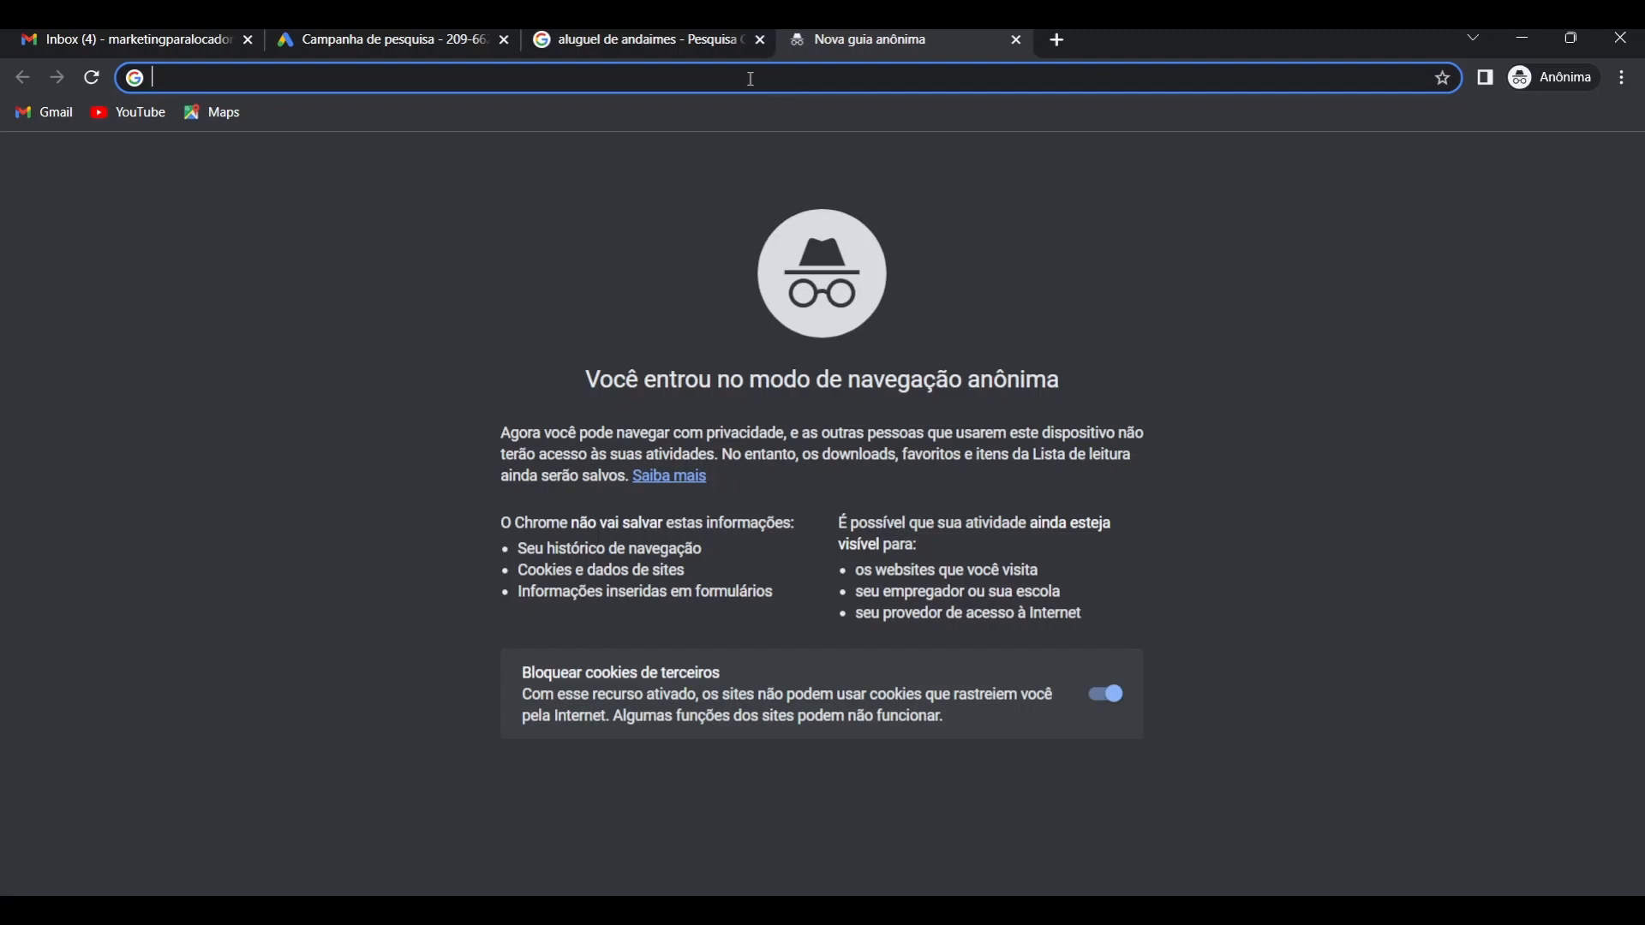
pyautogui.write('andaim')
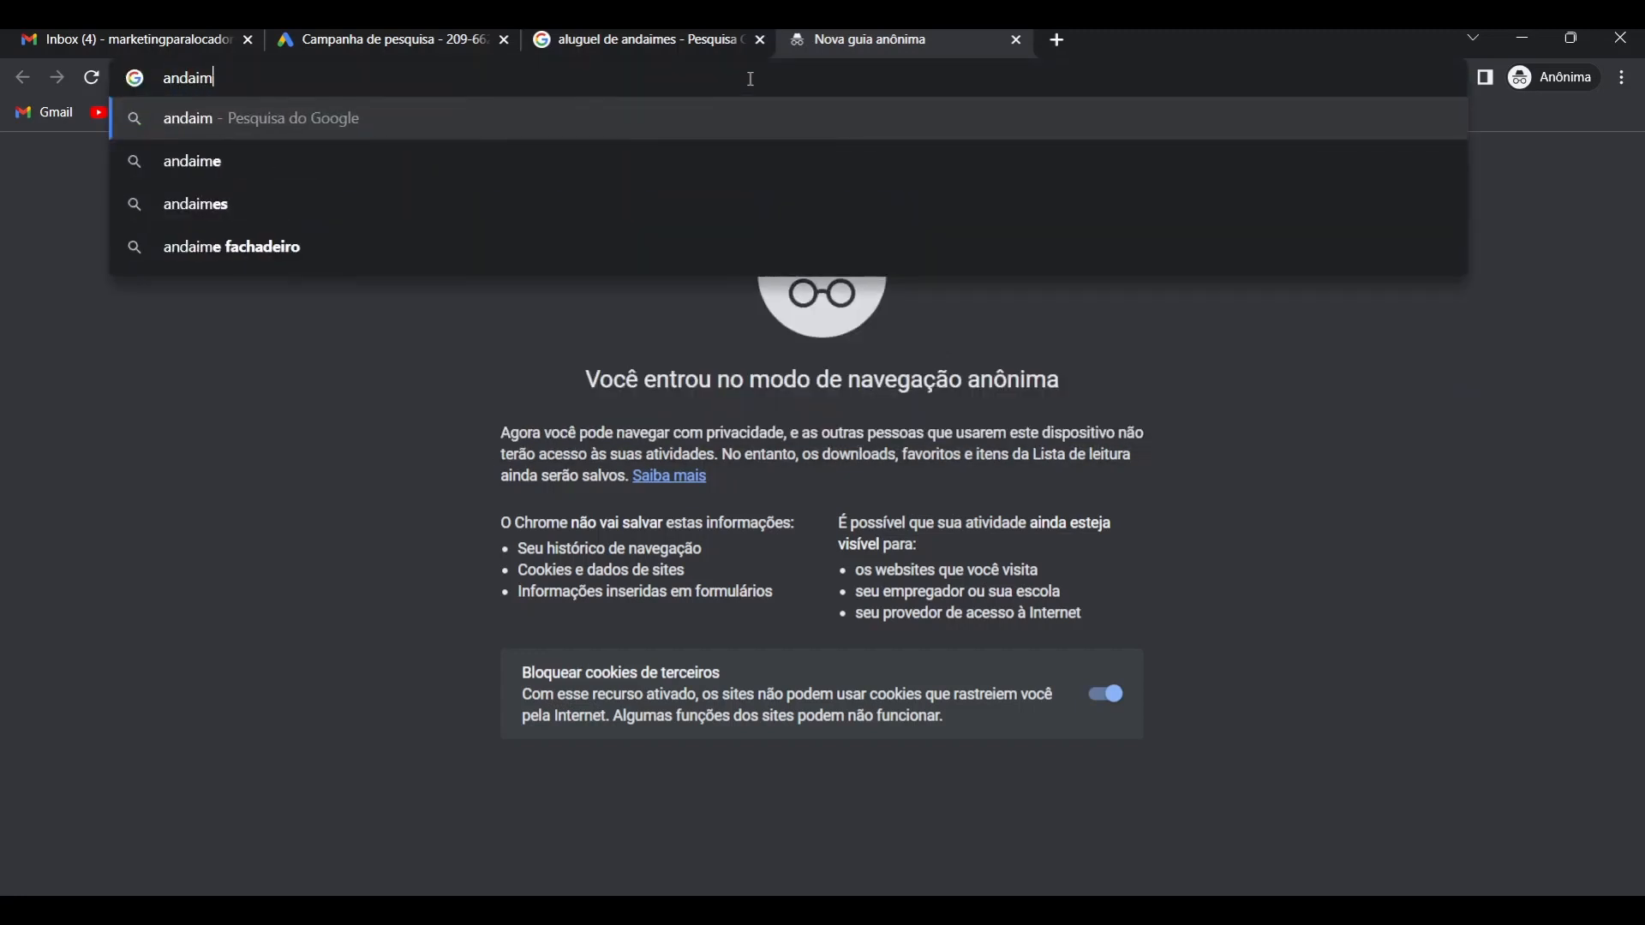
pyautogui.write('i')
pyautogui.press('Return')
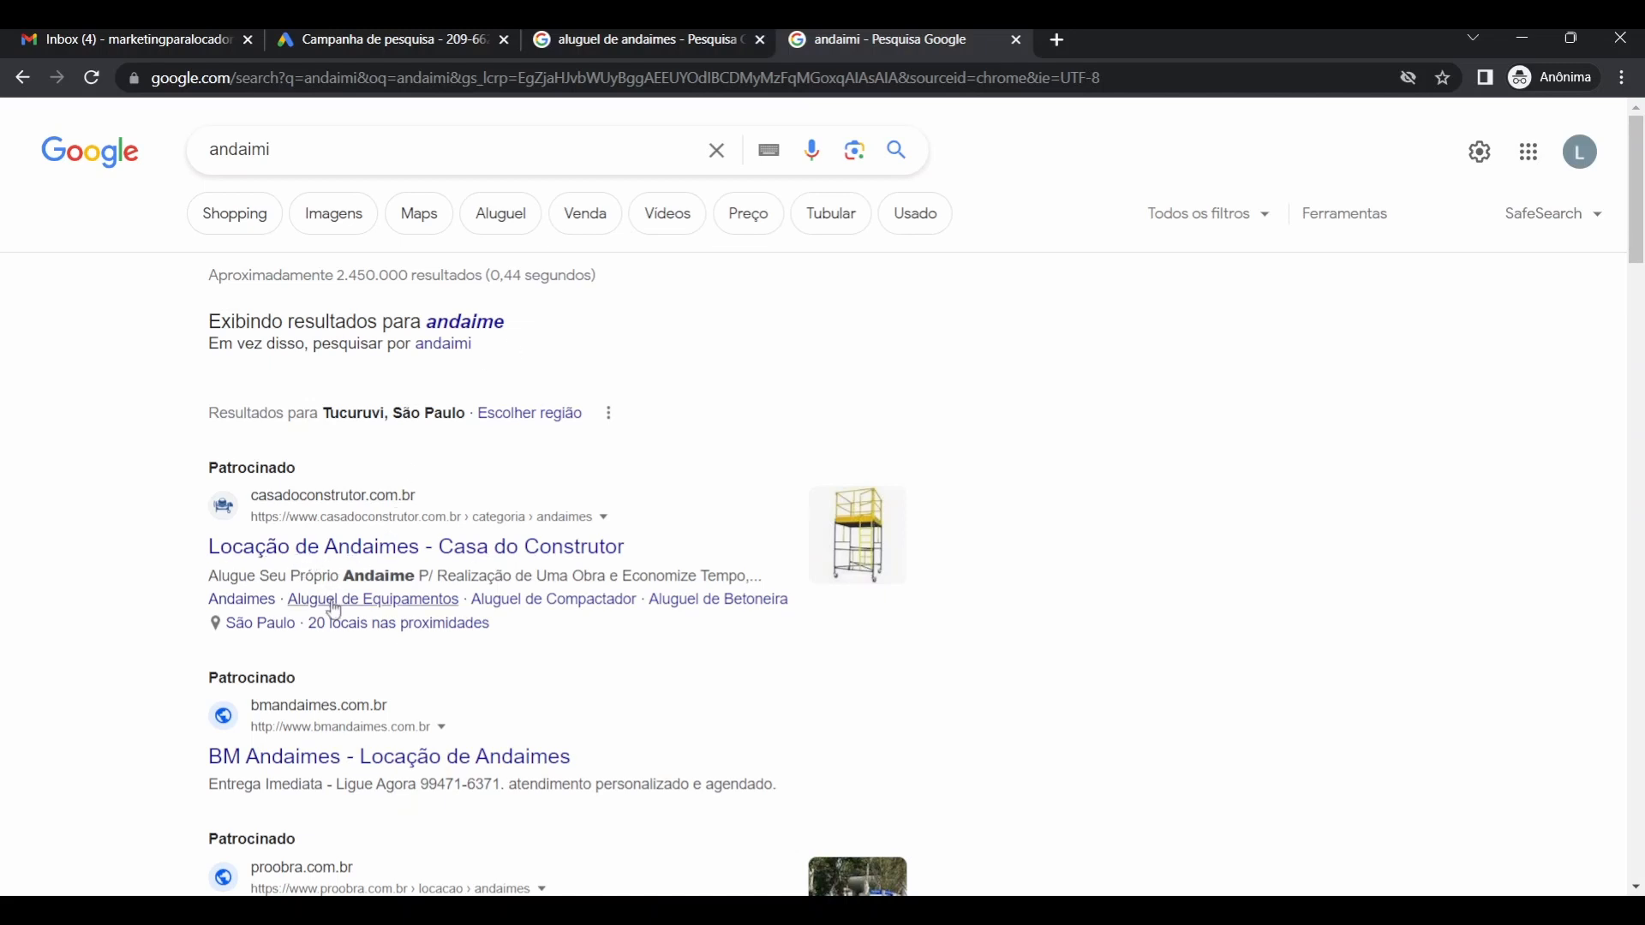
pyautogui.scroll(-1, 349, 591)
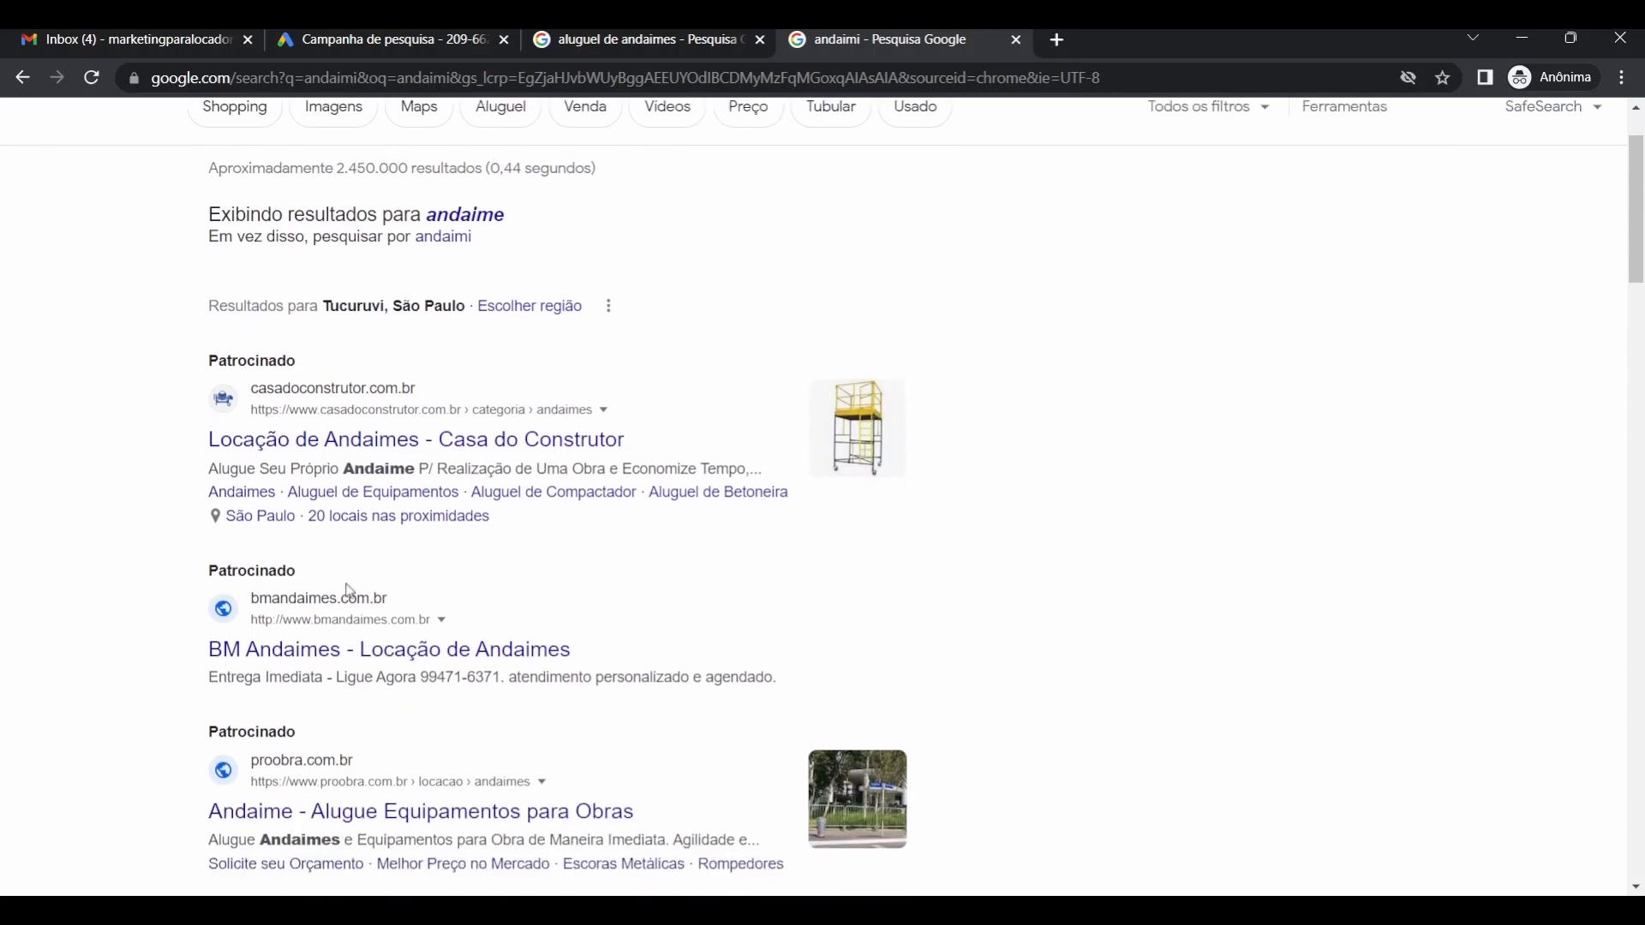
pyautogui.scroll(-2, 349, 591)
pyautogui.scroll(3, 338, 669)
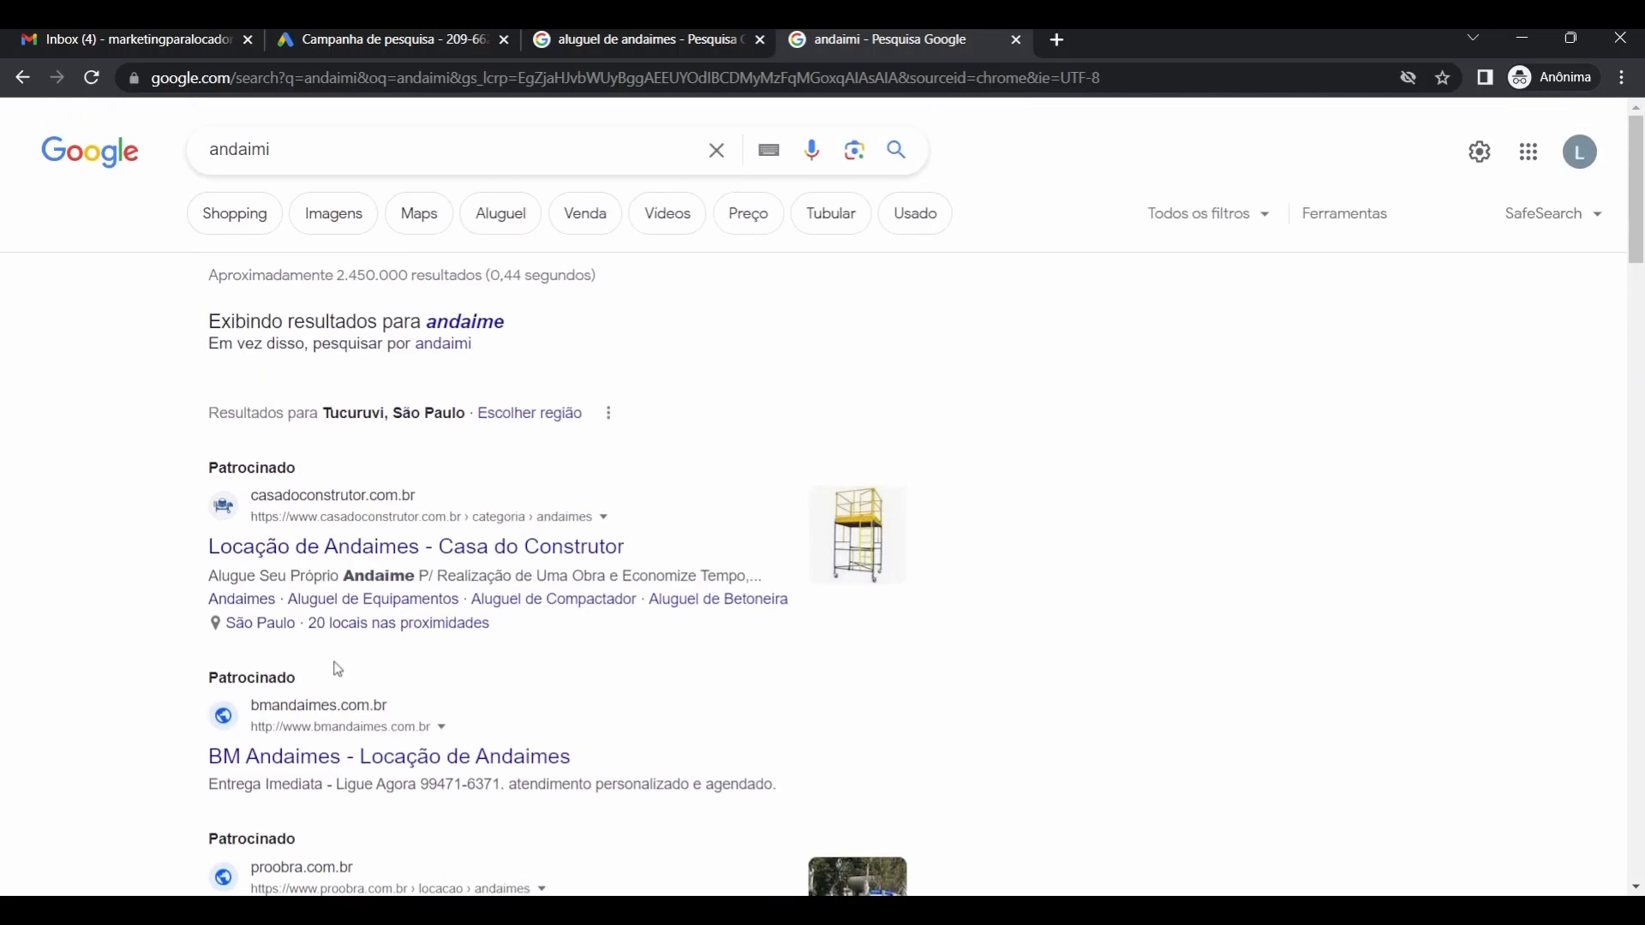
pyautogui.click(411, 49)
# Replace the [alugar de andaimes] keyword with phrase-match "locadora de andaimes".
pyautogui.click(531, 401)
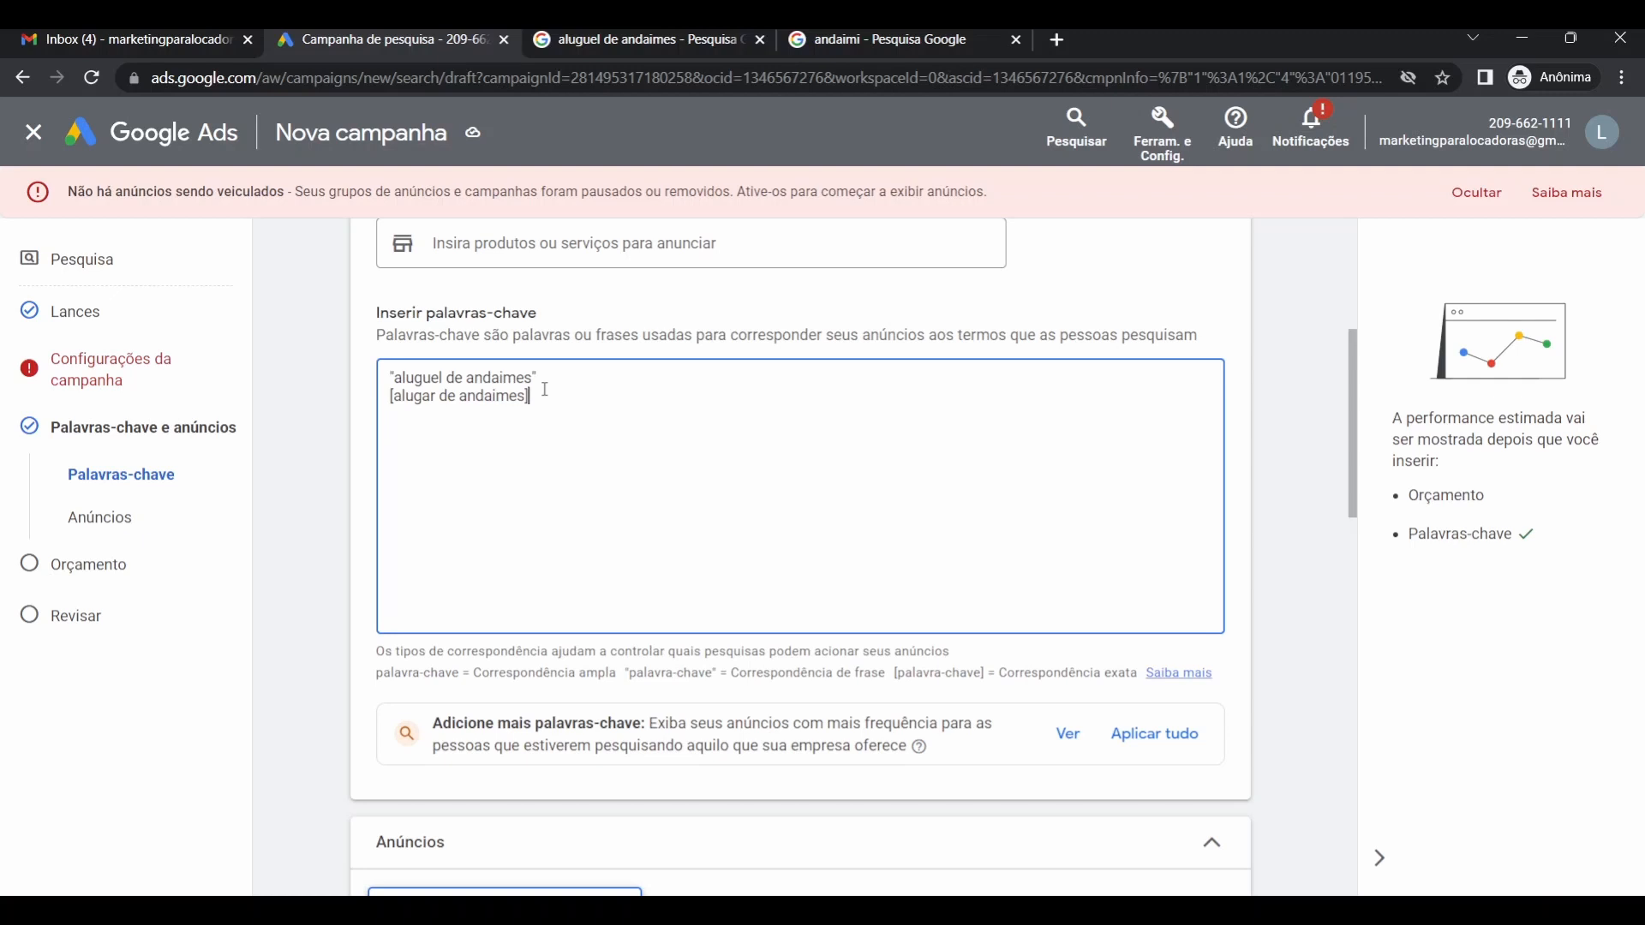
pyautogui.moveTo(543, 389); pyautogui.dragTo(378, 424)
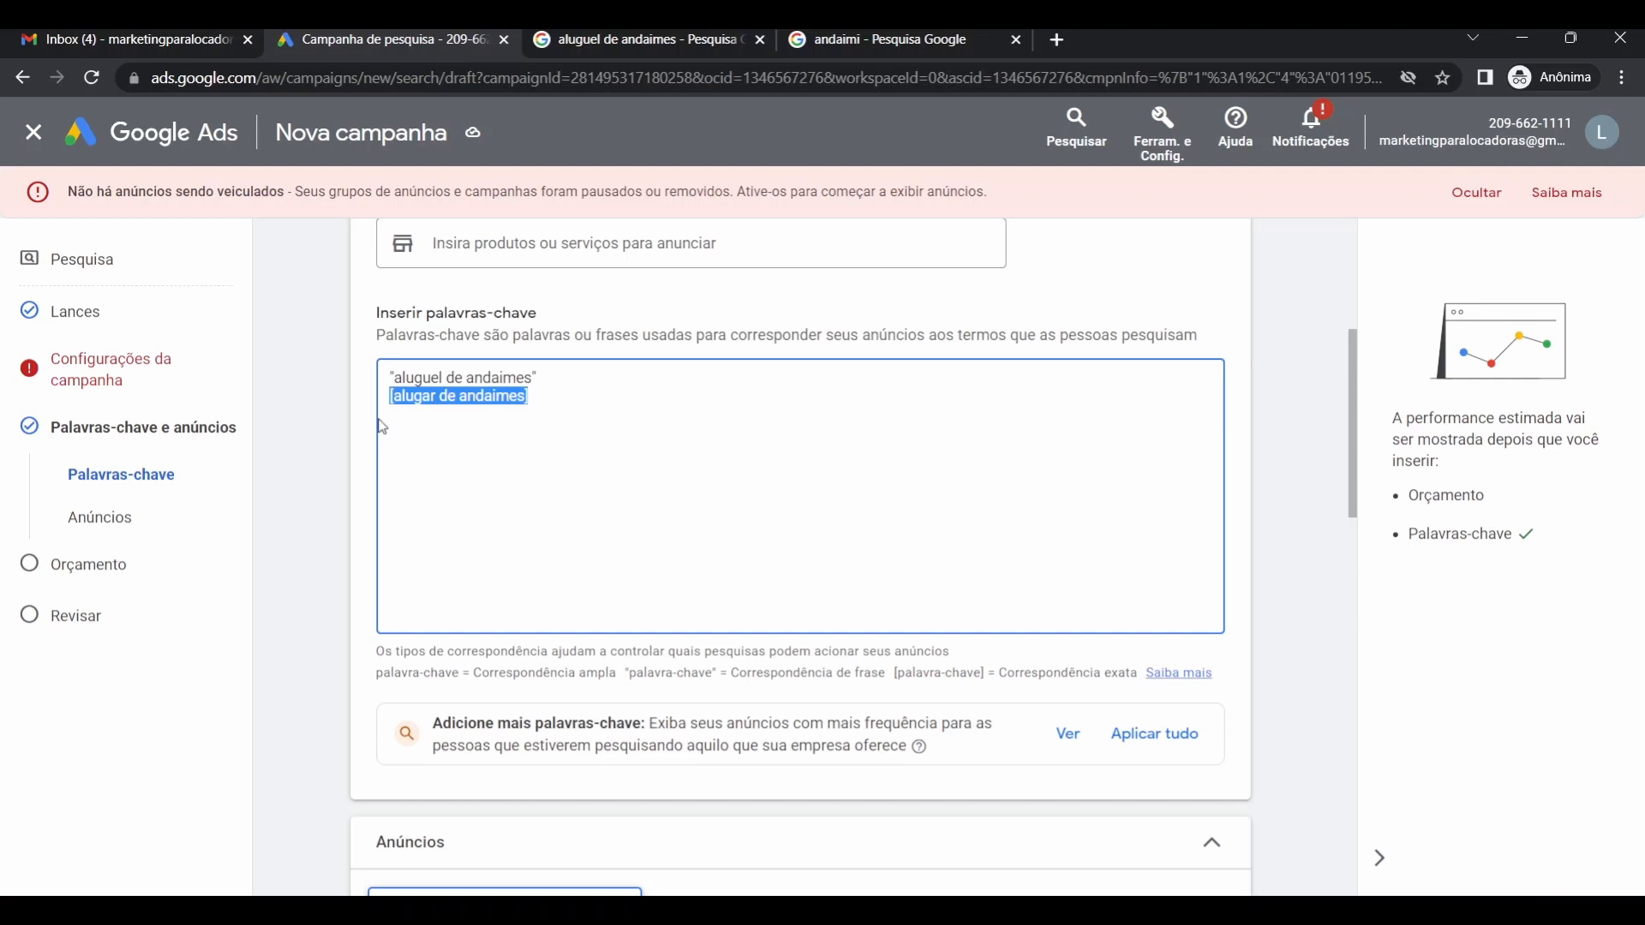
pyautogui.write('locadpras')
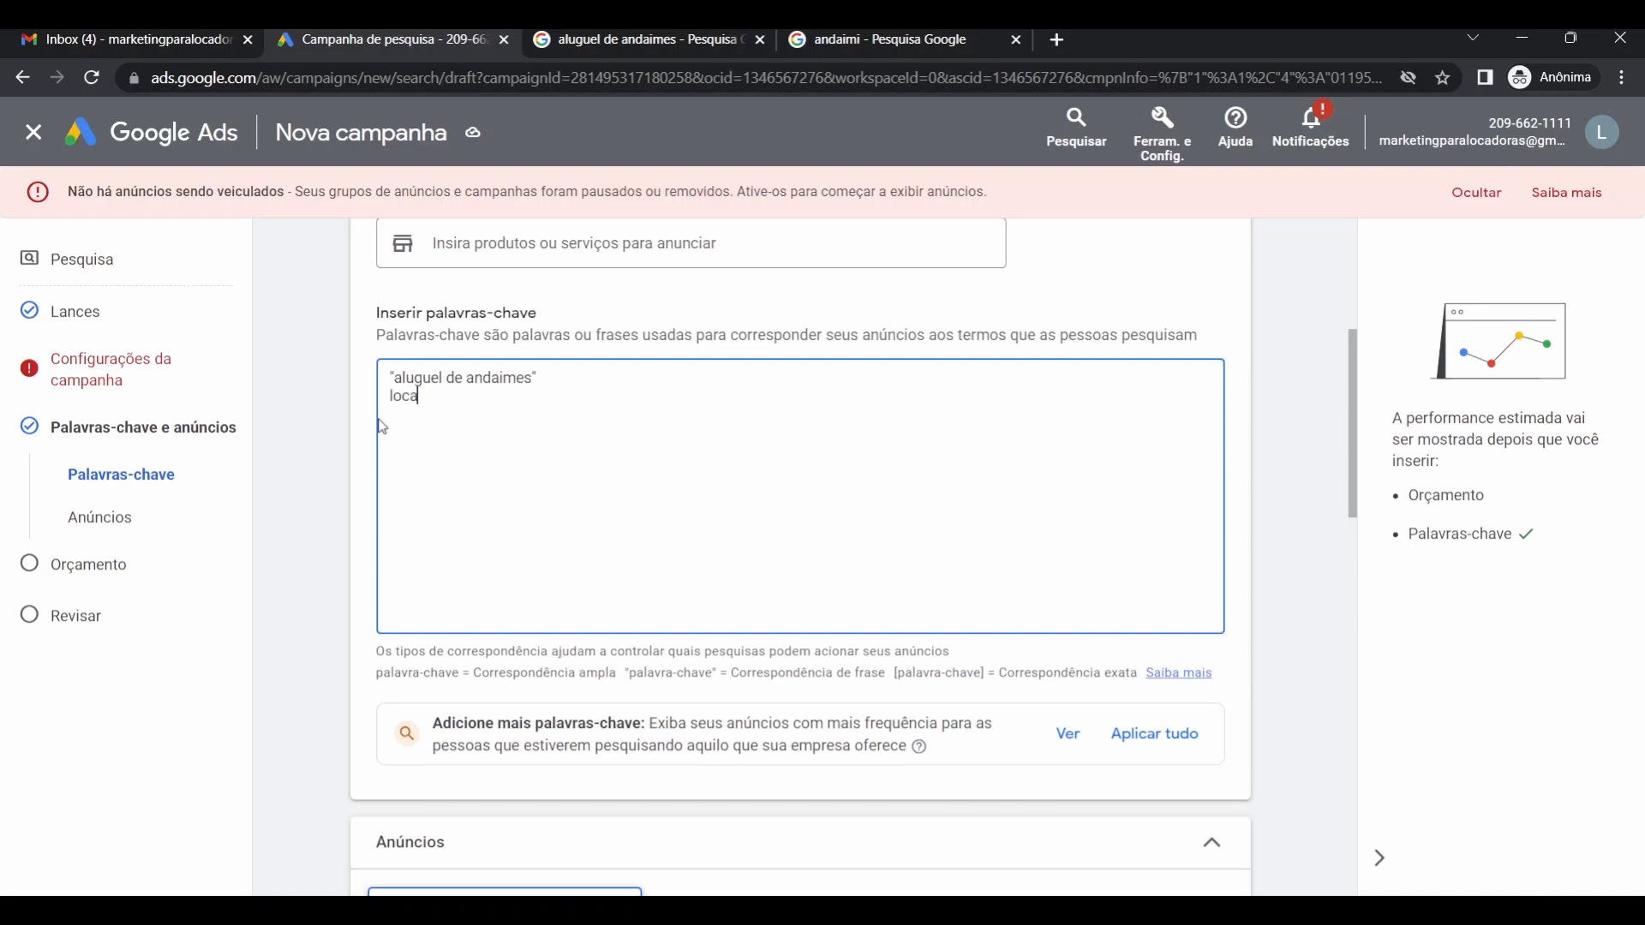
pyautogui.press('BackSpace')
pyautogui.press('BackSpace')
pyautogui.press('BackSpace')
pyautogui.press('BackSpace')
pyautogui.write('ora de andaimes"')
pyautogui.click(391, 396)
pyautogui.write('"')
pyautogui.click(586, 405)
# Add the phrase-match keyword "locação de andaimes em santo andré" on a new line.
pyautogui.press('Return')
pyautogui.write('"loca')
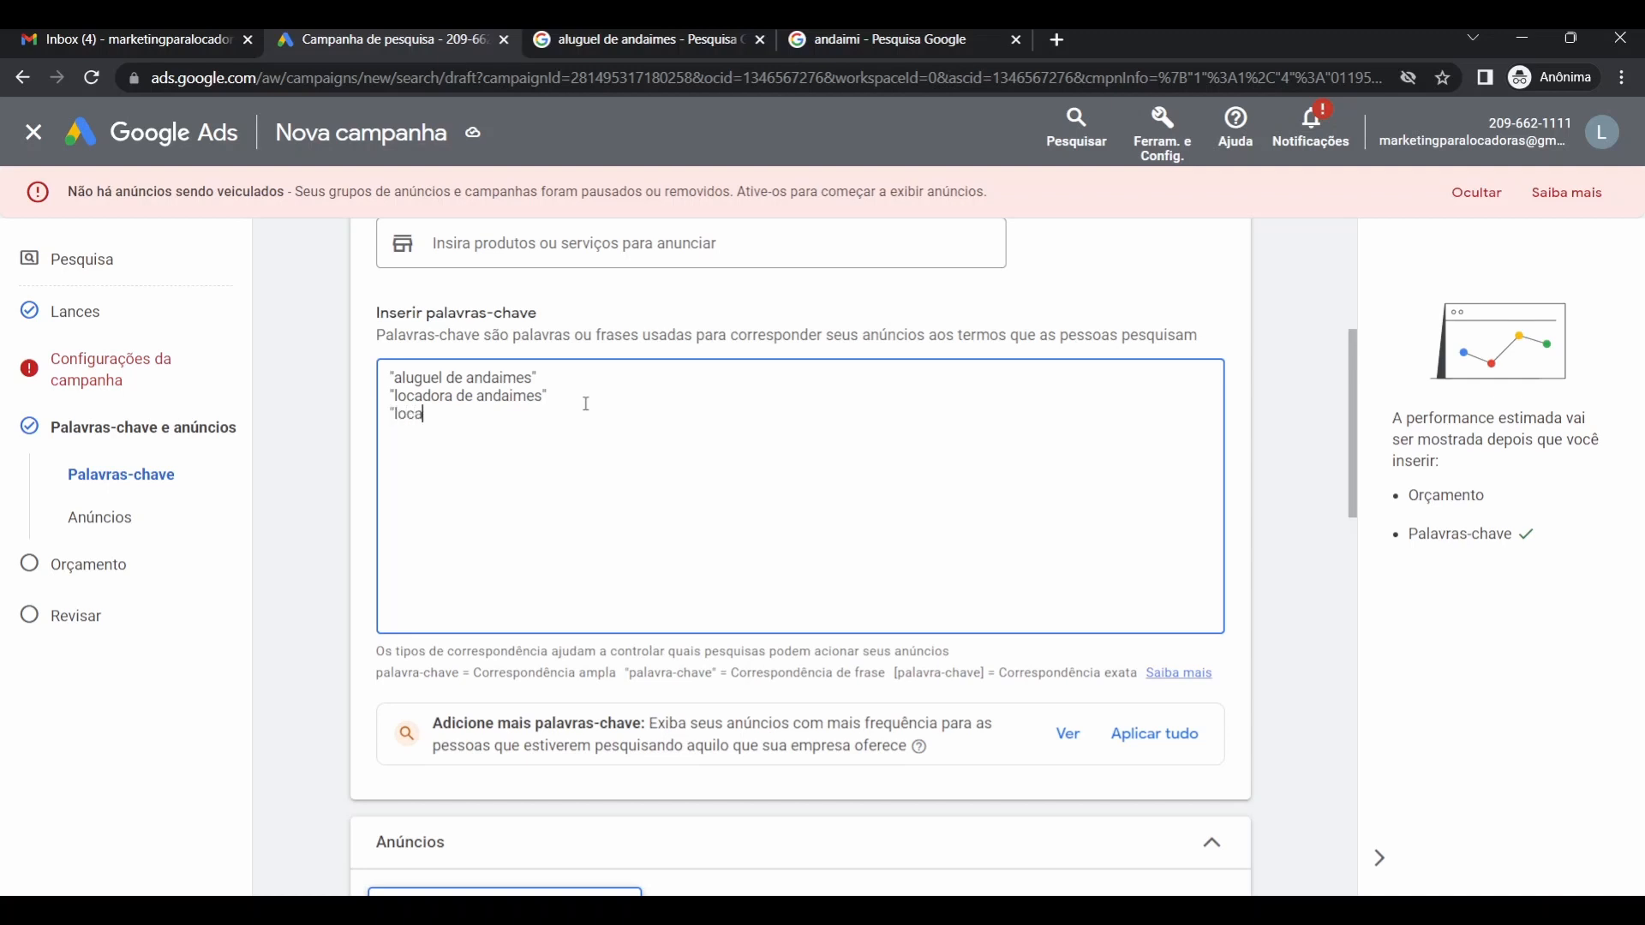
pyautogui.write('c')
pyautogui.press('BackSpace')
pyautogui.write('d')
pyautogui.write('aimes" "locacao de andaimes')
pyautogui.write(' em santo')
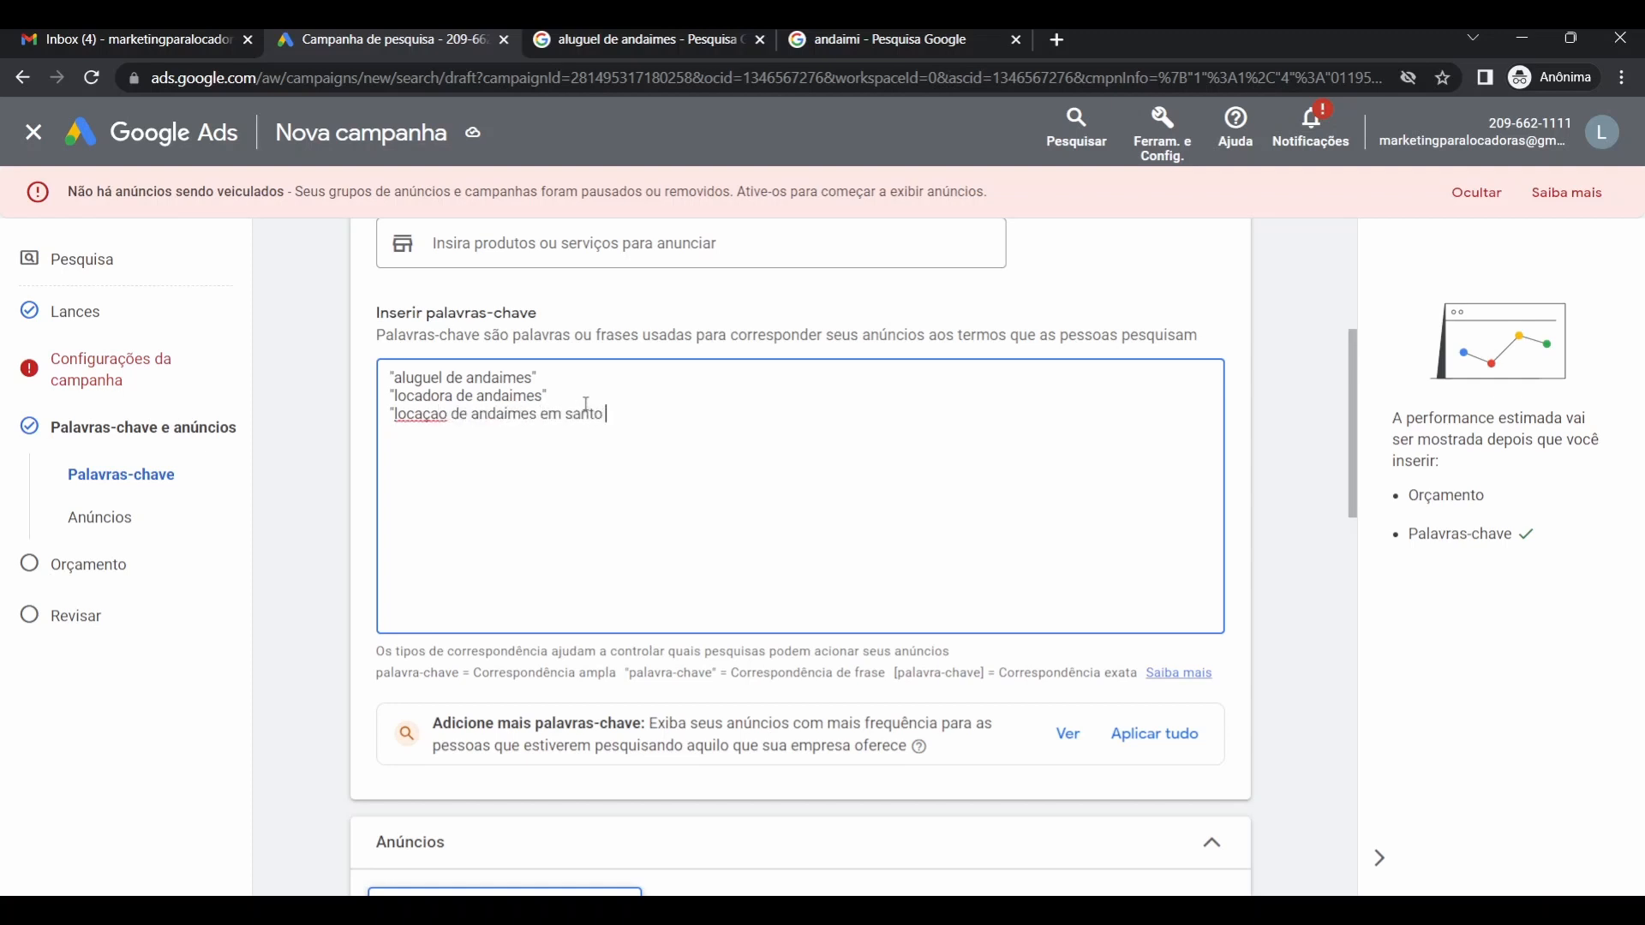
pyautogui.write(' andré"')
pyautogui.click(444, 426)
pyautogui.press('BackSpace')
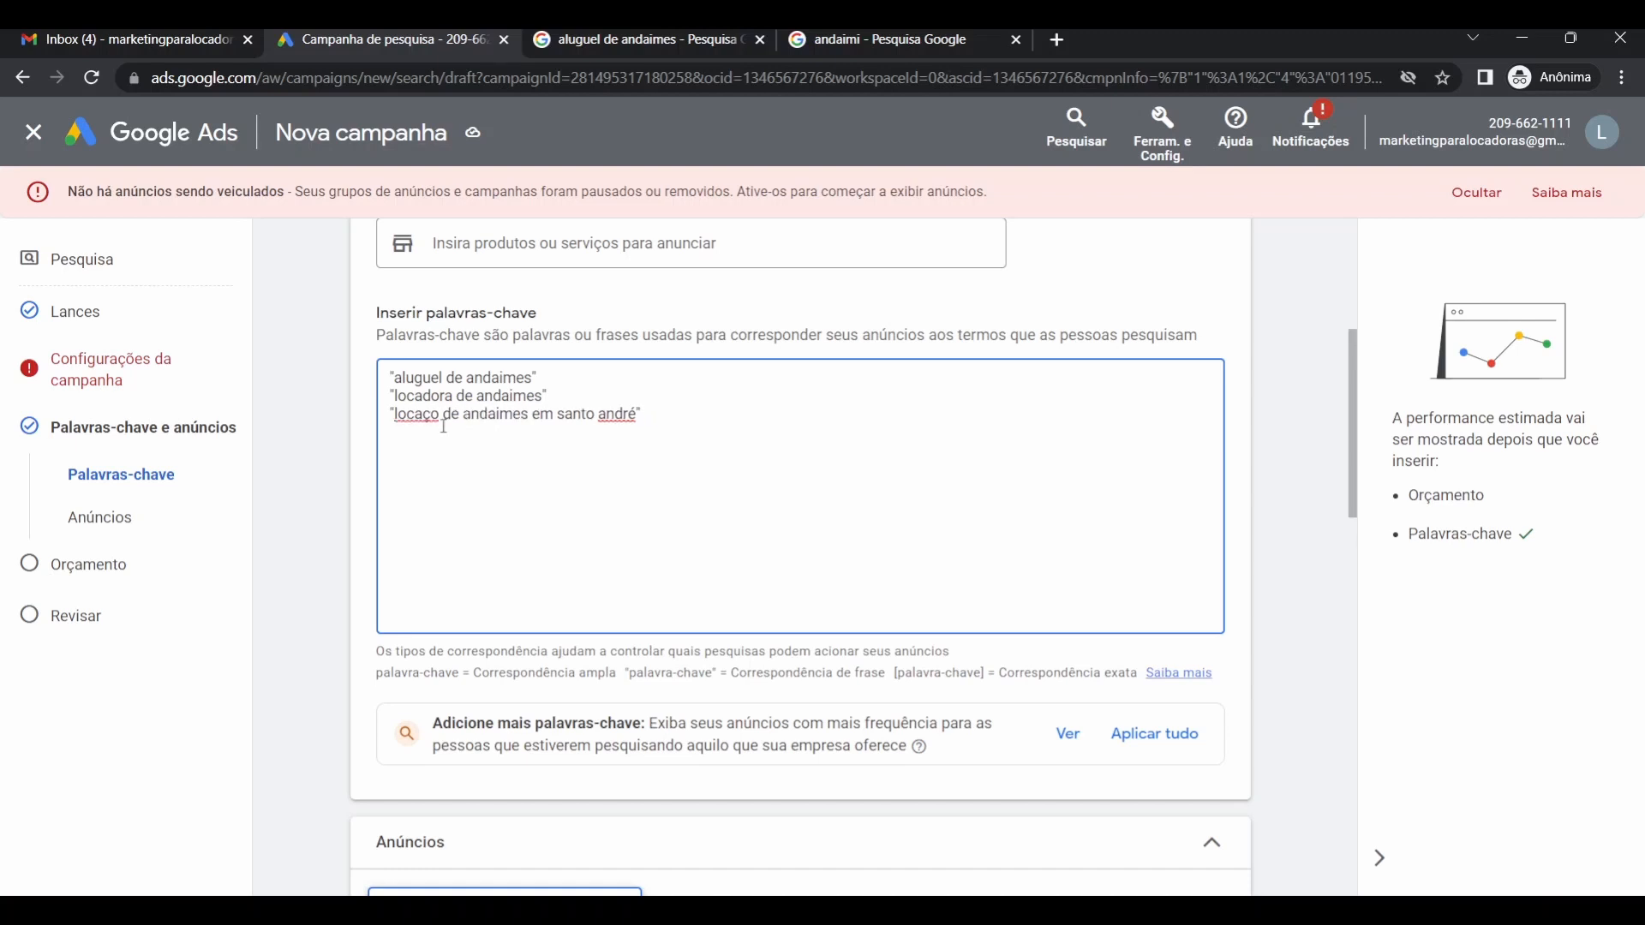
pyautogui.write('ã')
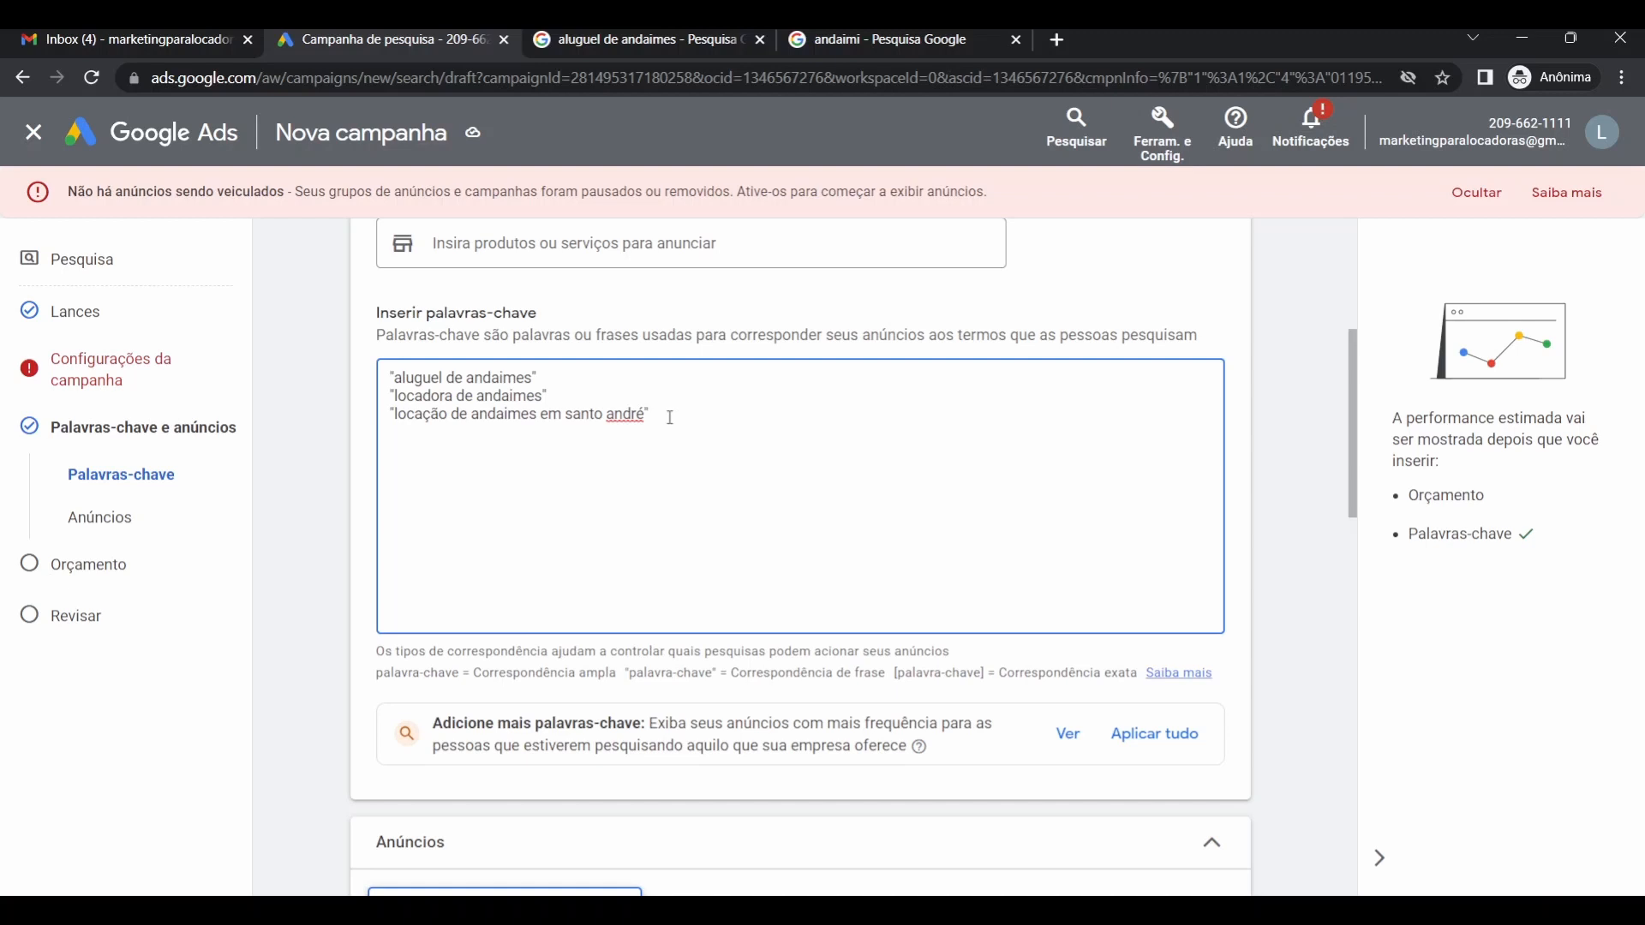
pyautogui.click(1166, 154)
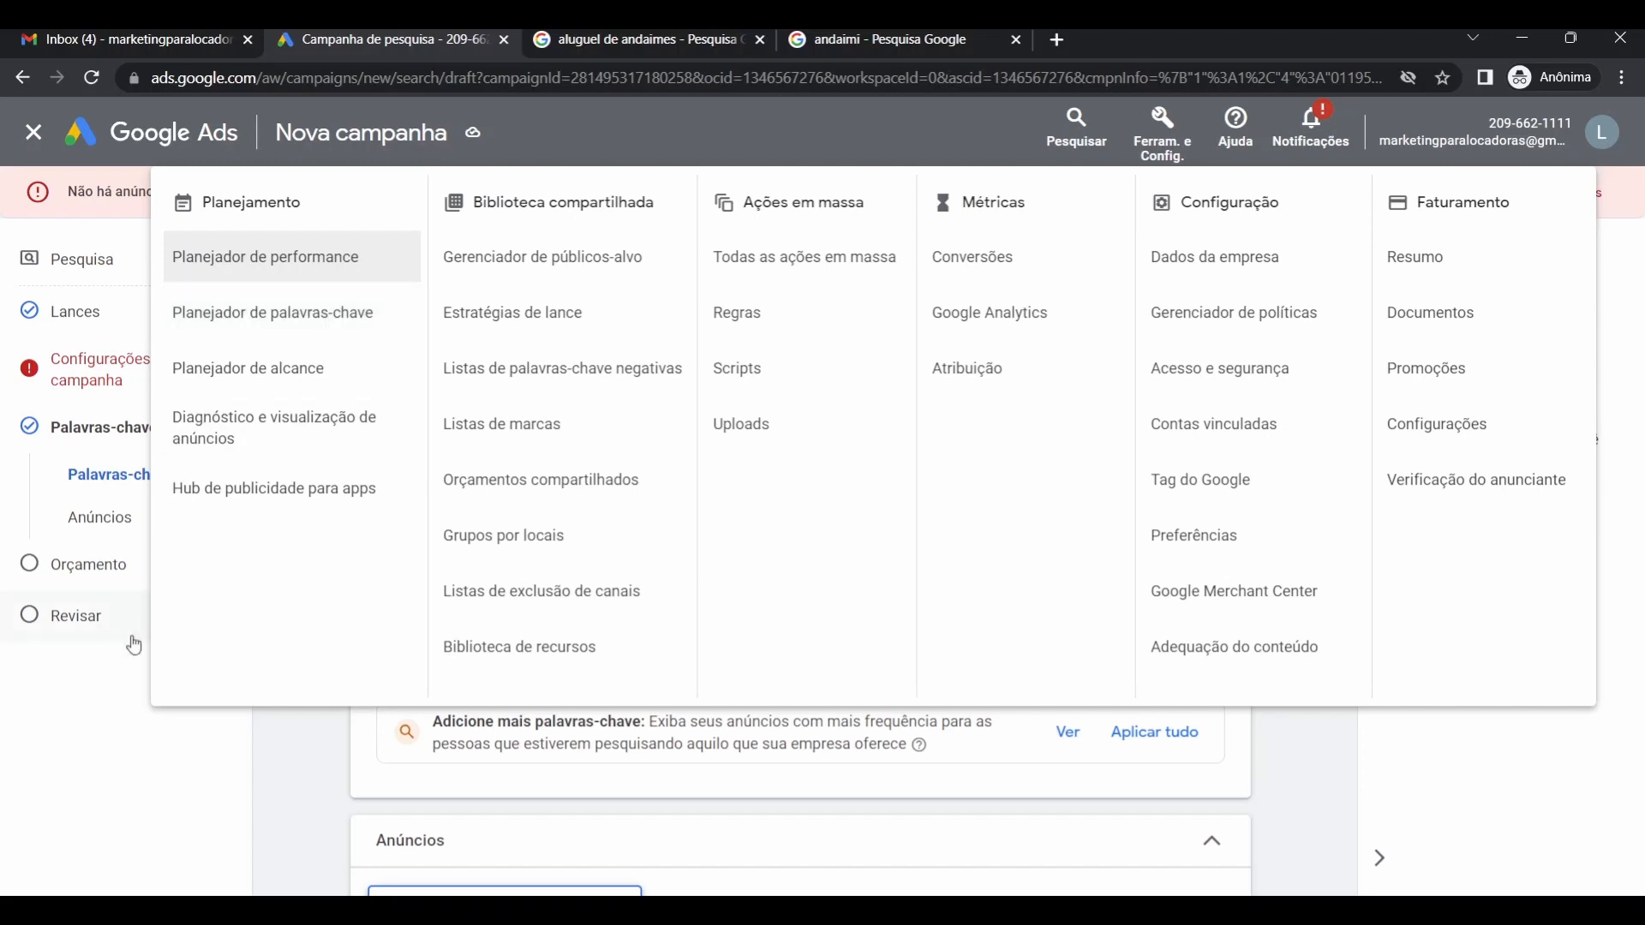
pyautogui.click(91, 684)
pyautogui.click(672, 415)
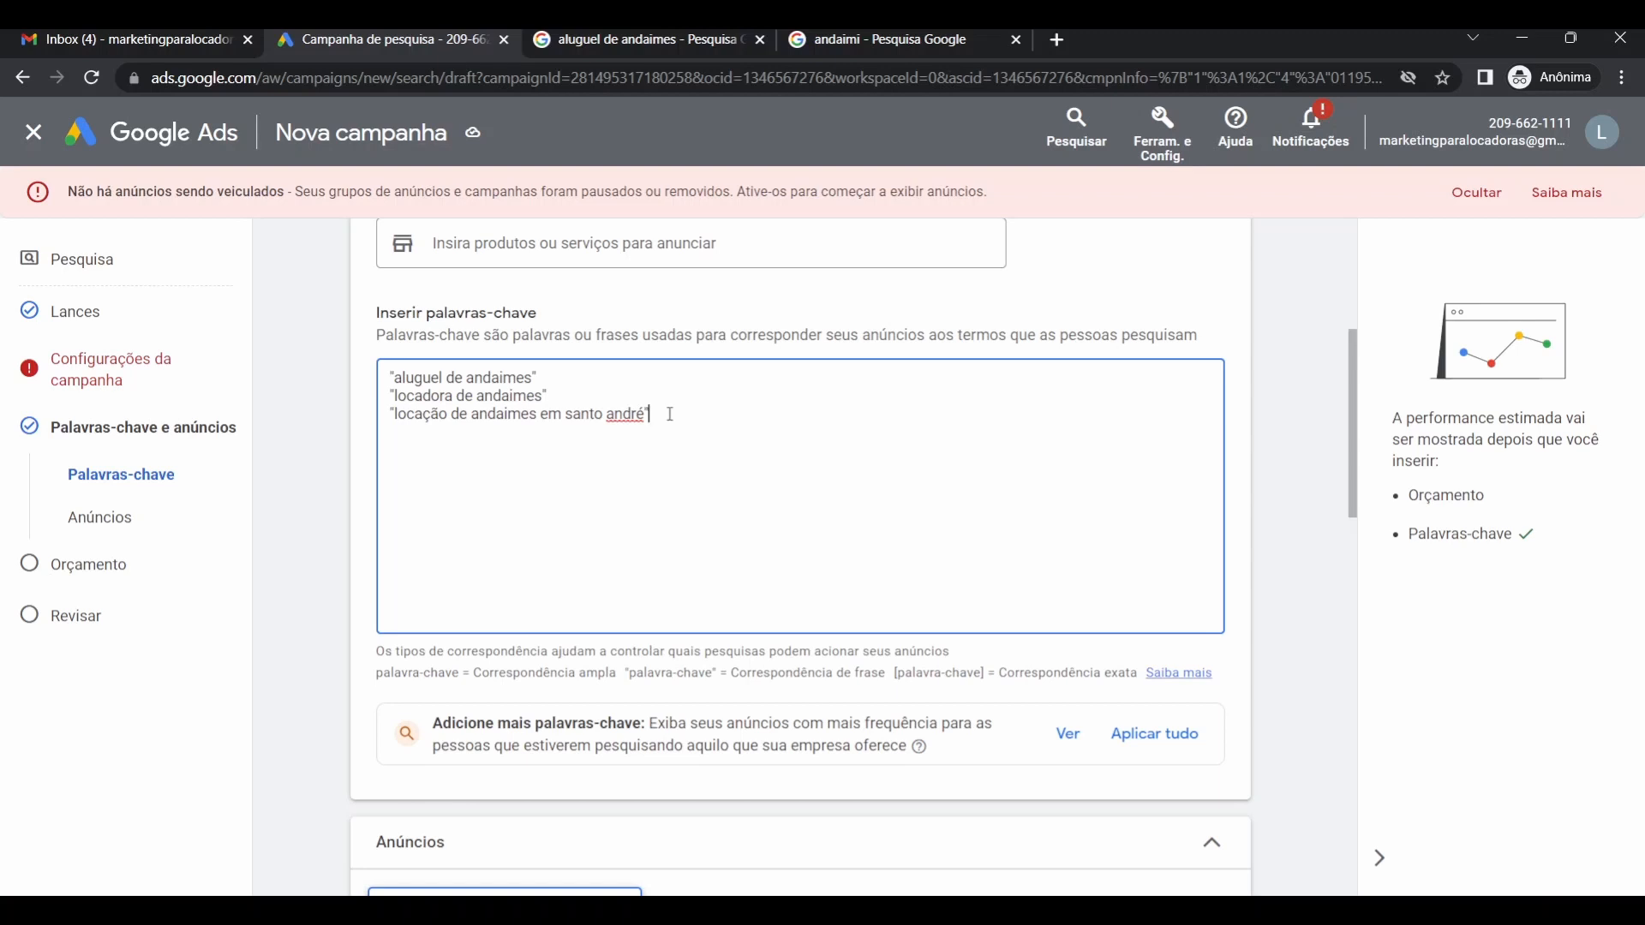
pyautogui.scroll(2, 668, 467)
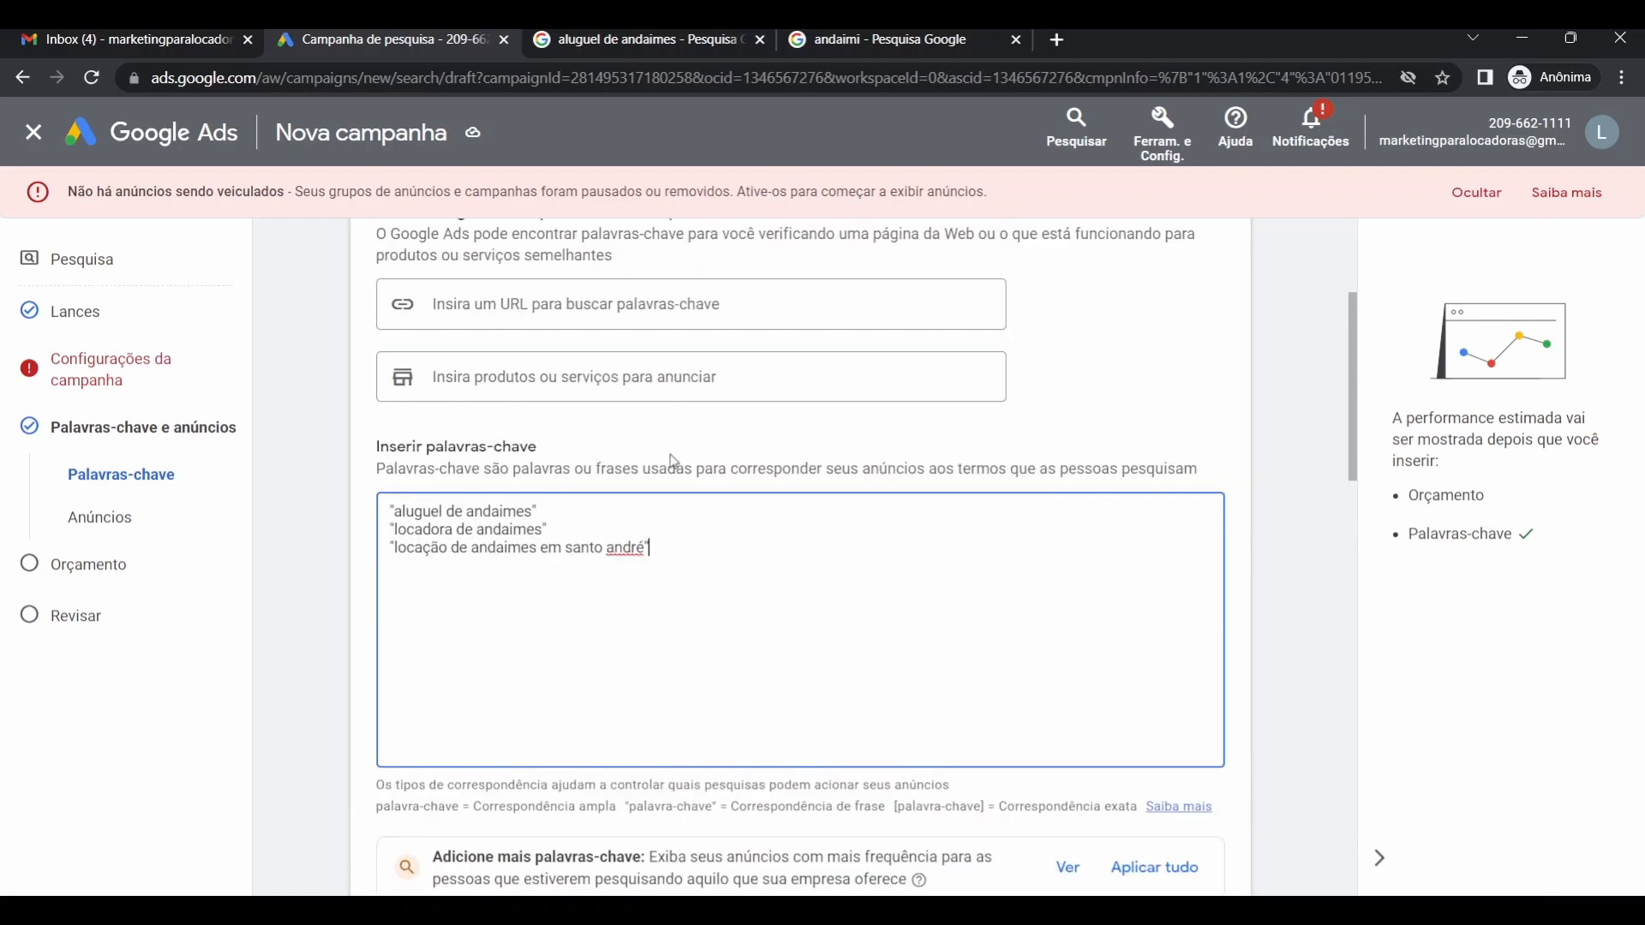
pyautogui.scroll(-3, 668, 467)
pyautogui.scroll(-3, 668, 467)
pyautogui.scroll(5, 668, 471)
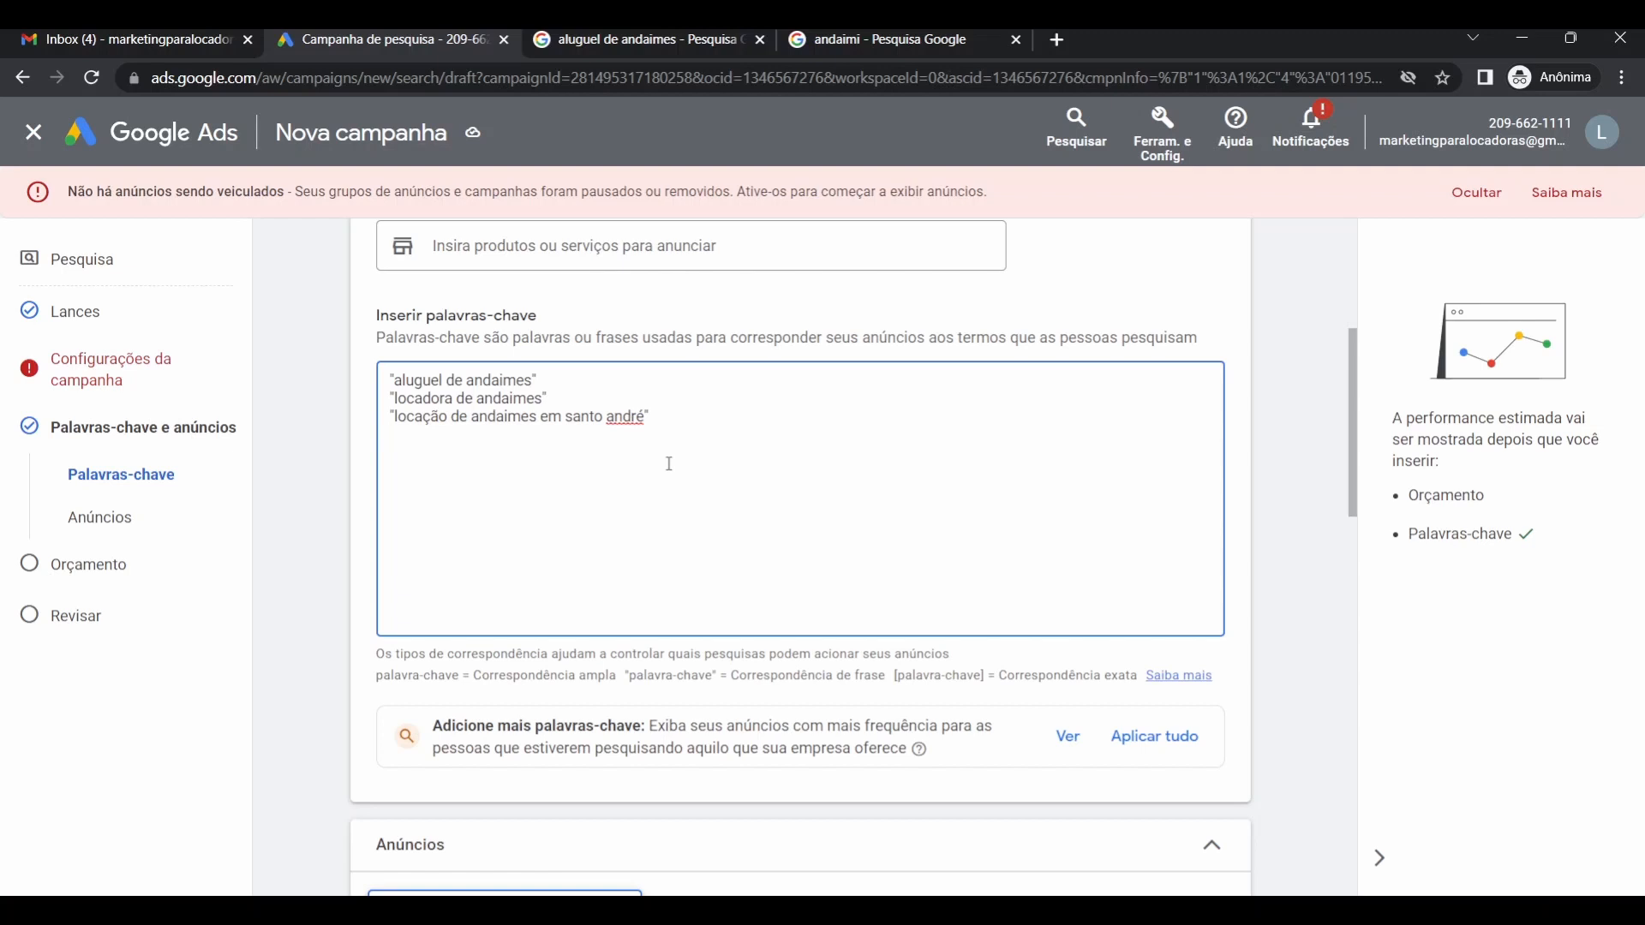
pyautogui.write('"')
pyautogui.write('alugar andaimes')
pyautogui.click(1156, 138)
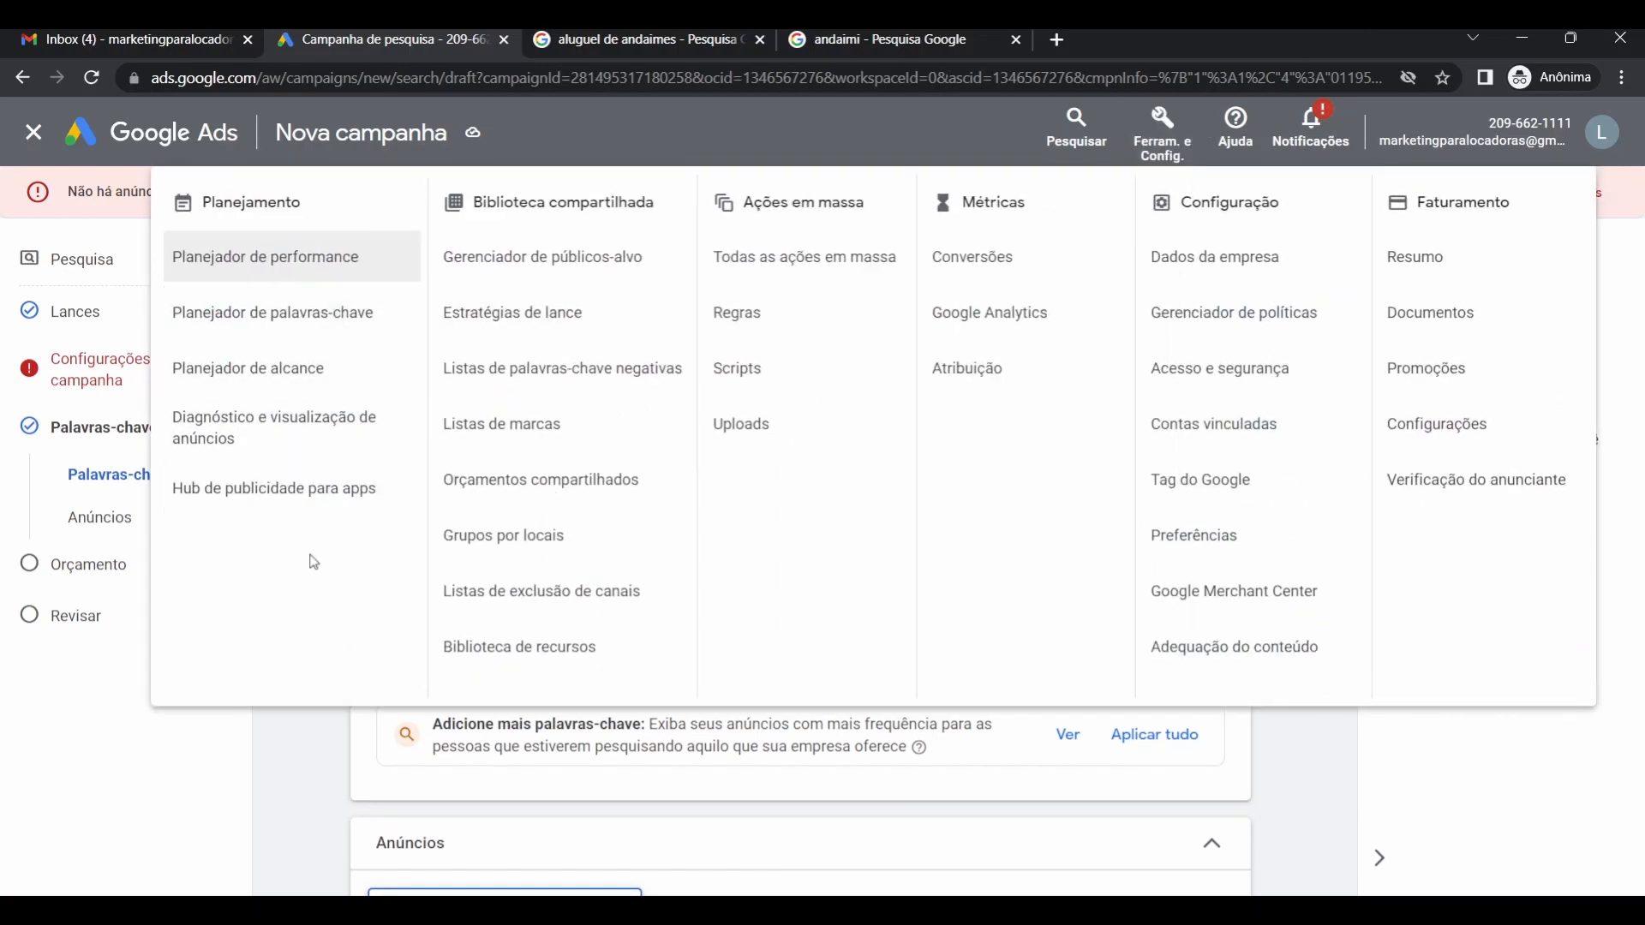
pyautogui.click(313, 771)
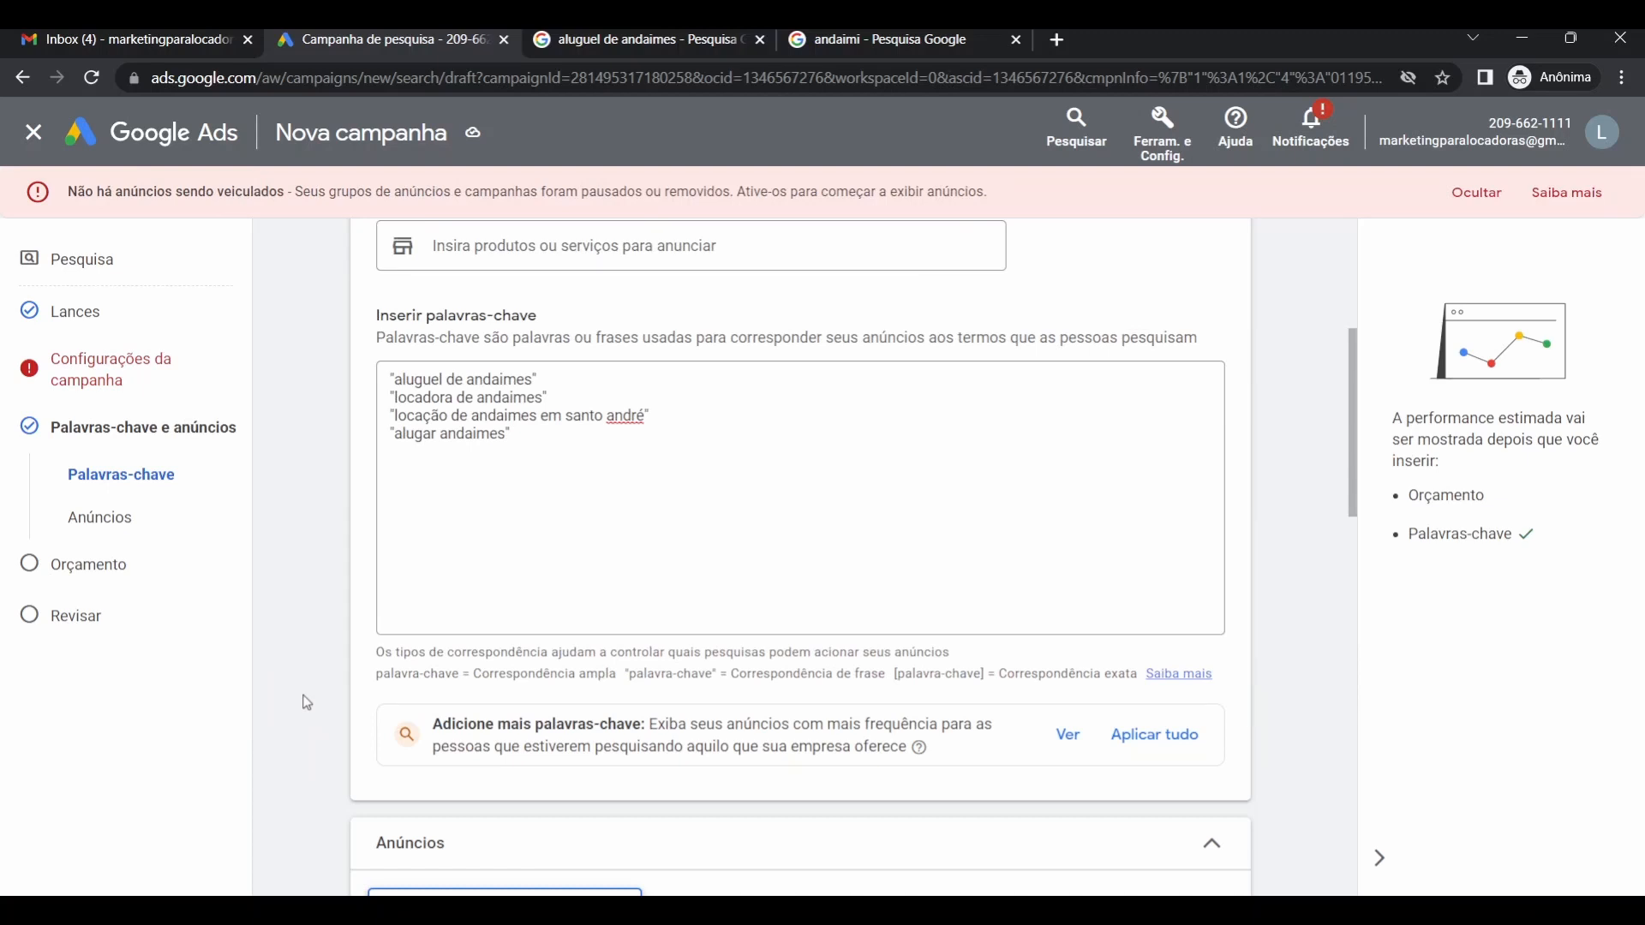
# Show the suggested extra keywords 'andaimes' and 'macond andaimes' for the ad group.
pyautogui.scroll(-2, 326, 664)
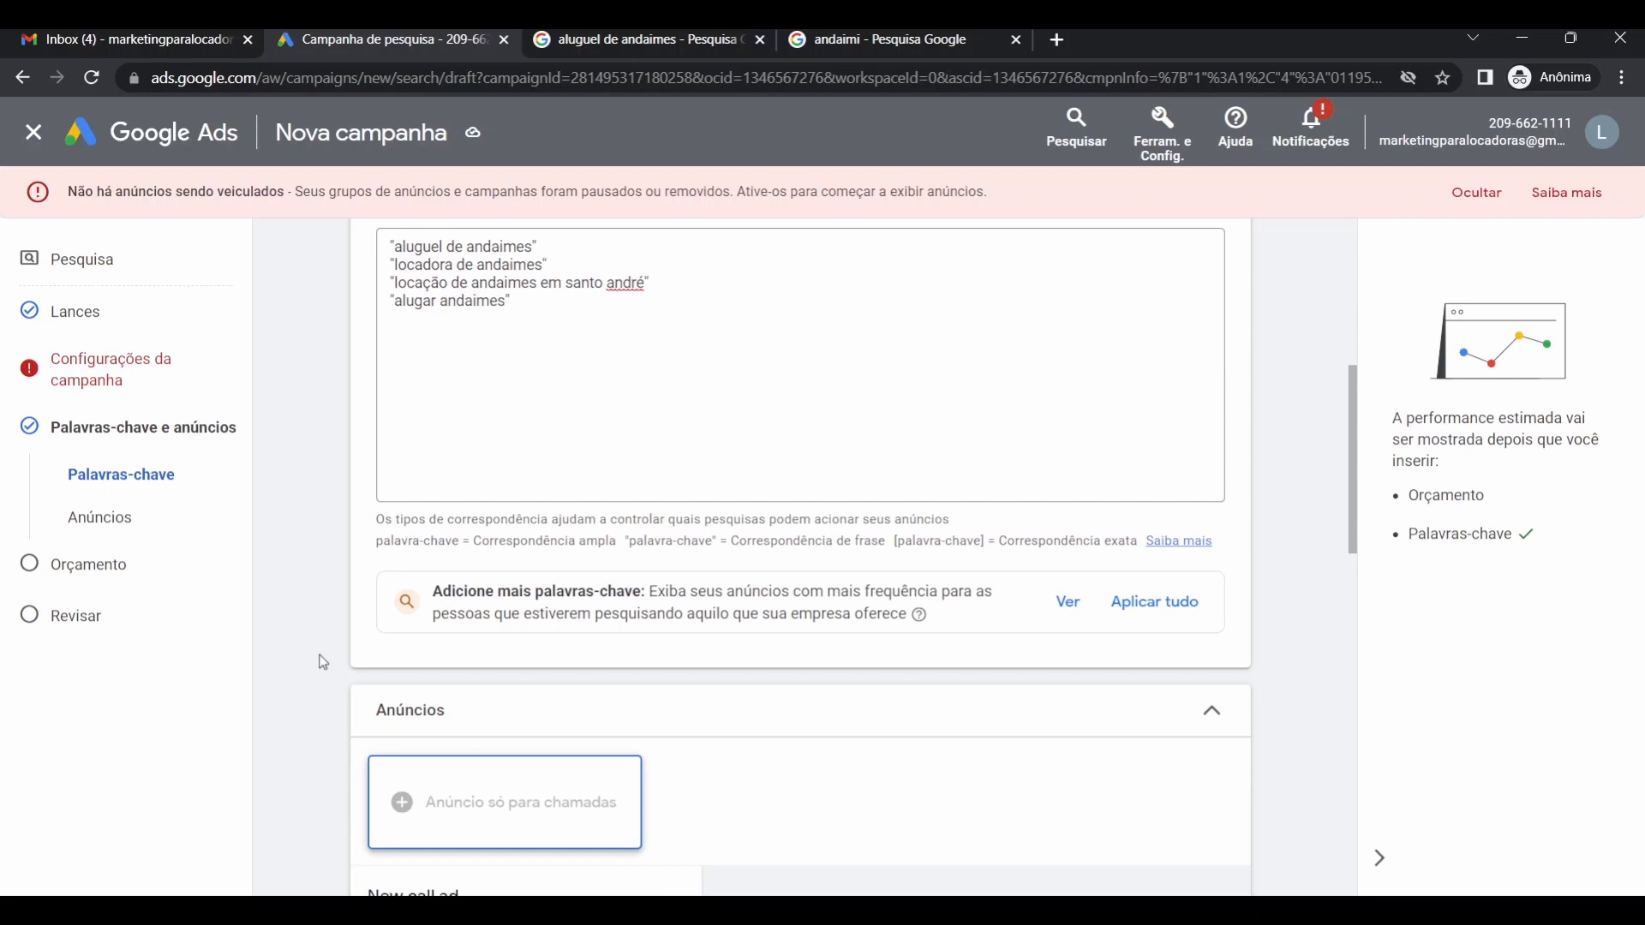
pyautogui.scroll(-2, 326, 655)
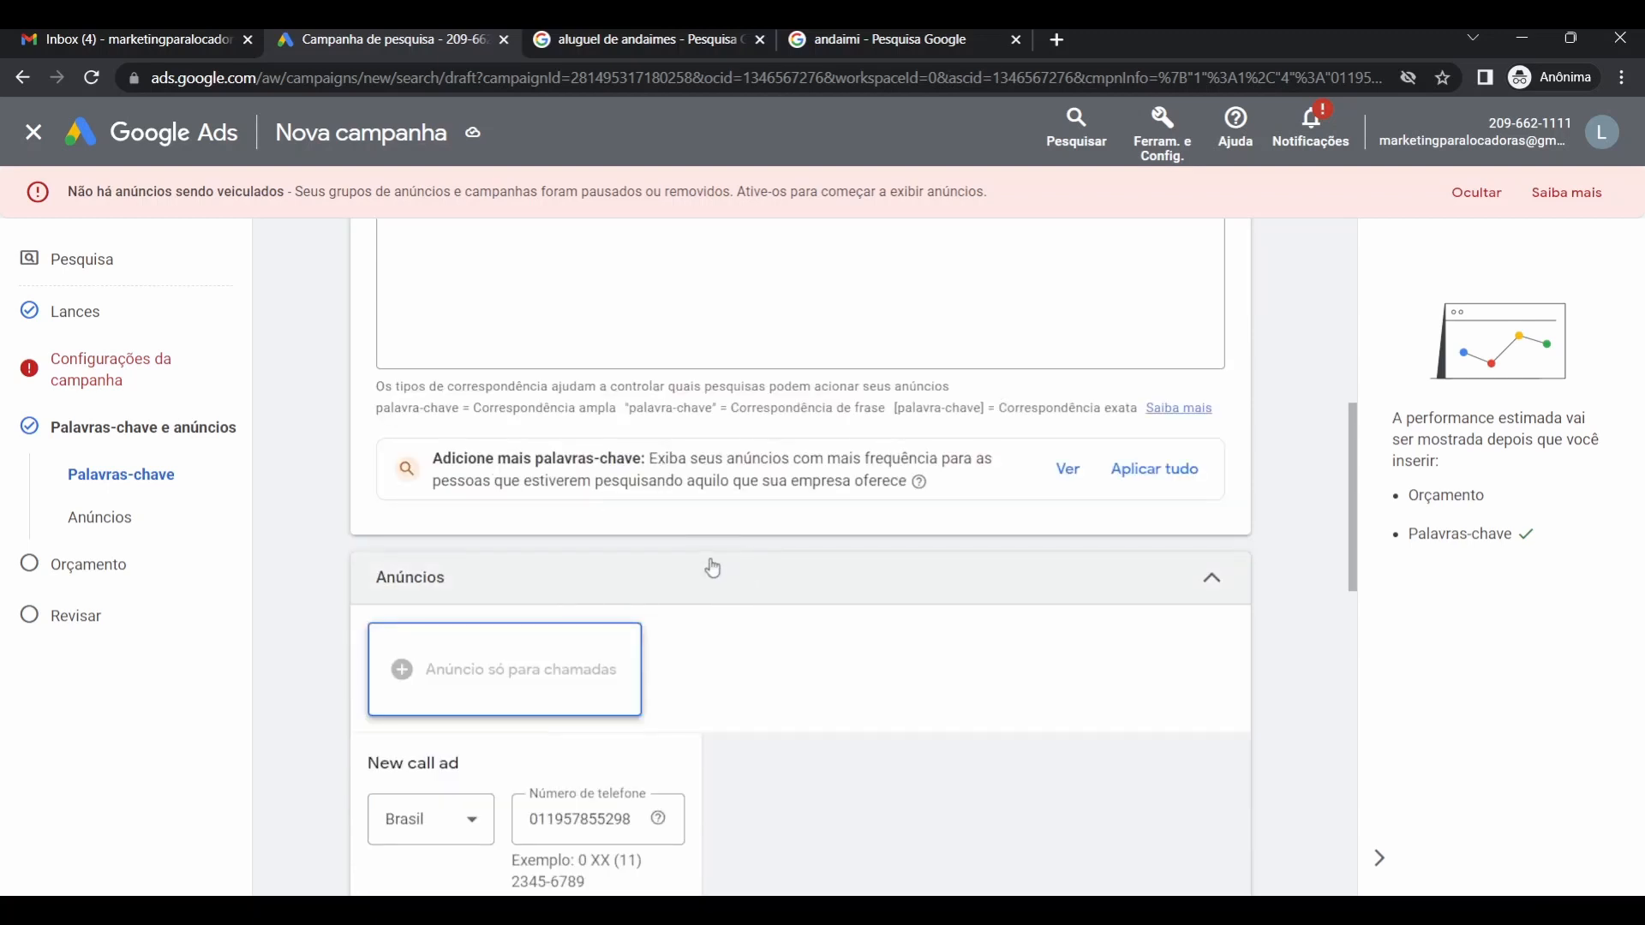
pyautogui.click(1087, 469)
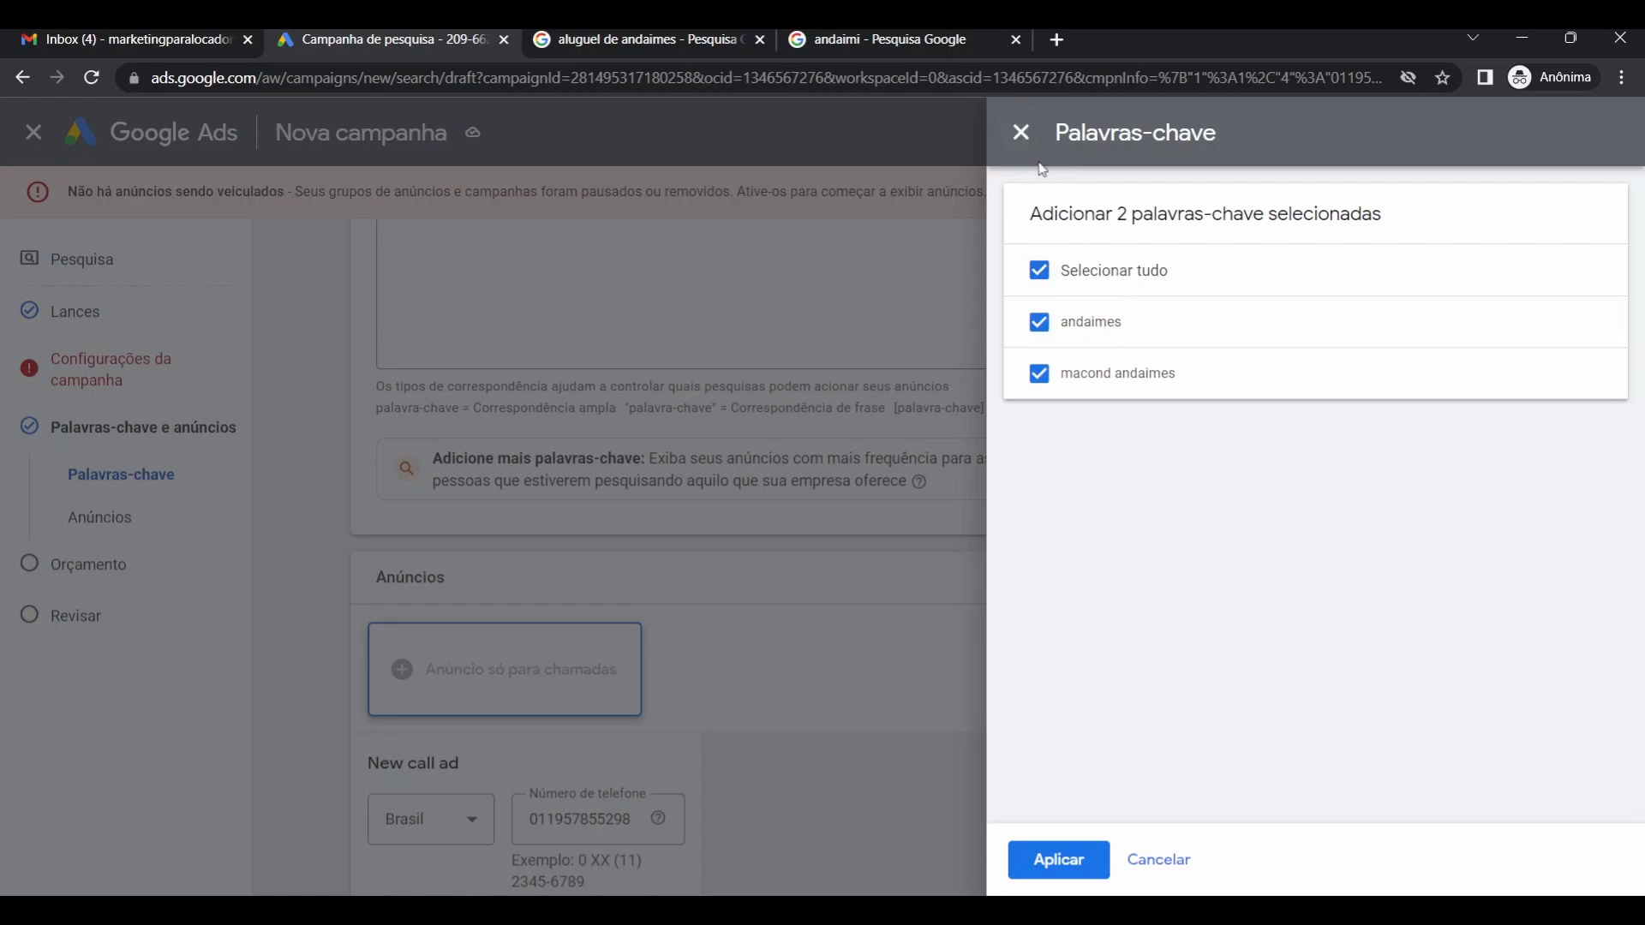
# Close the keyword suggestions without adding any, review the call ad form, and switch to the 'aluguel de andaimes' results.
pyautogui.click(1018, 134)
pyautogui.scroll(-5, 548, 600)
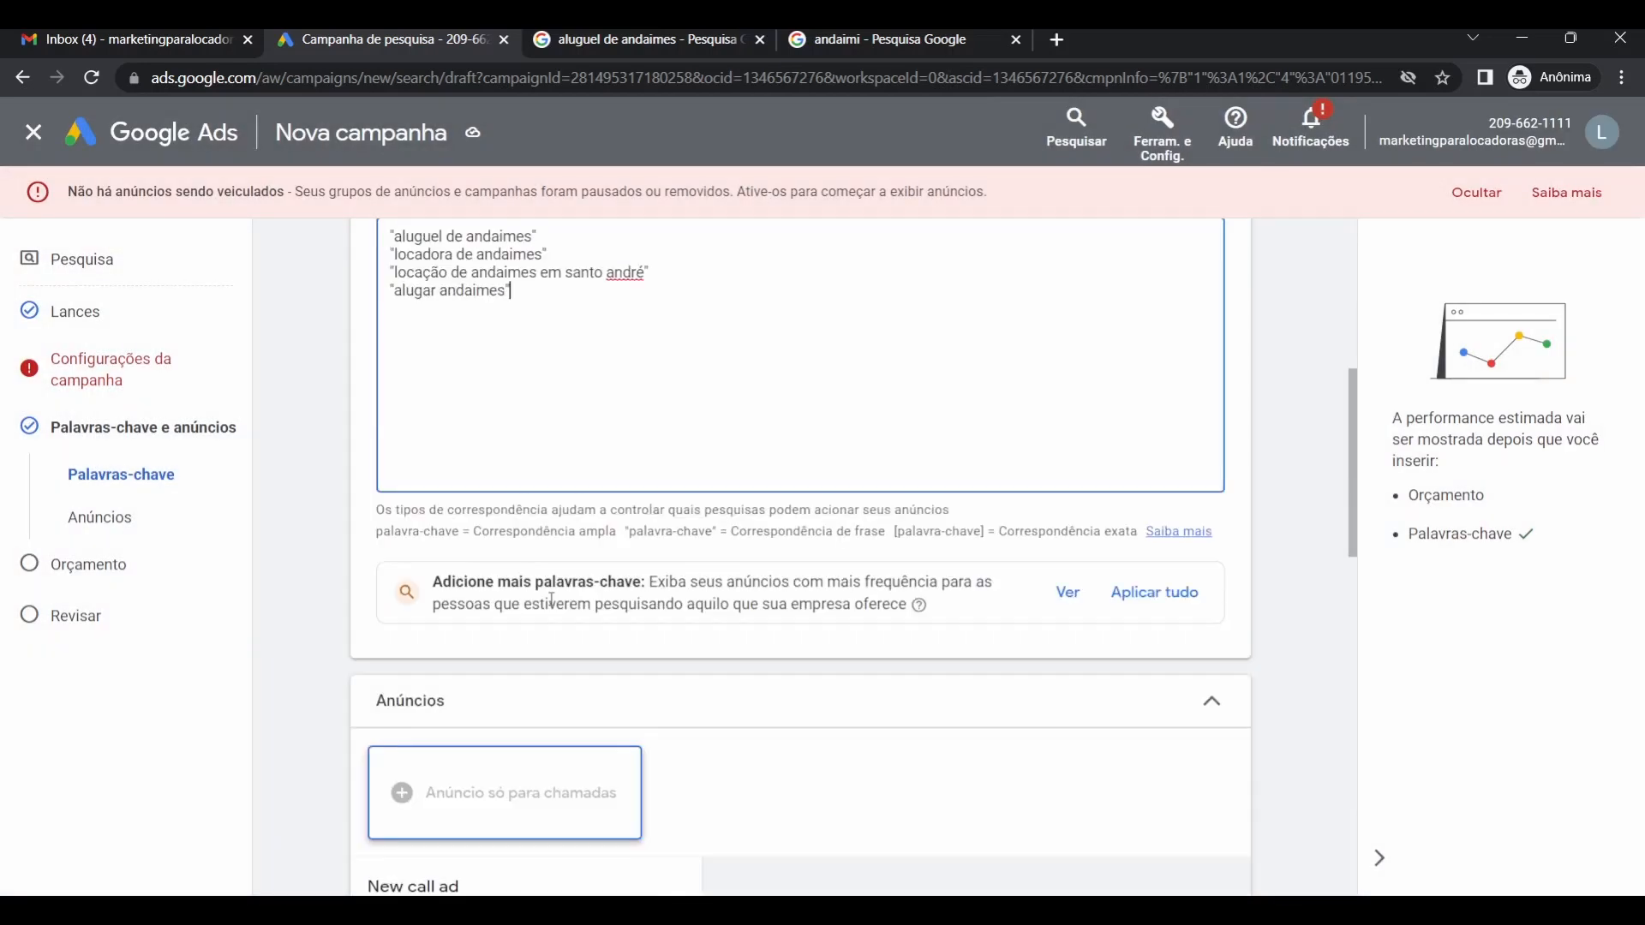
pyautogui.scroll(-2, 699, 649)
pyautogui.scroll(-3, 600, 654)
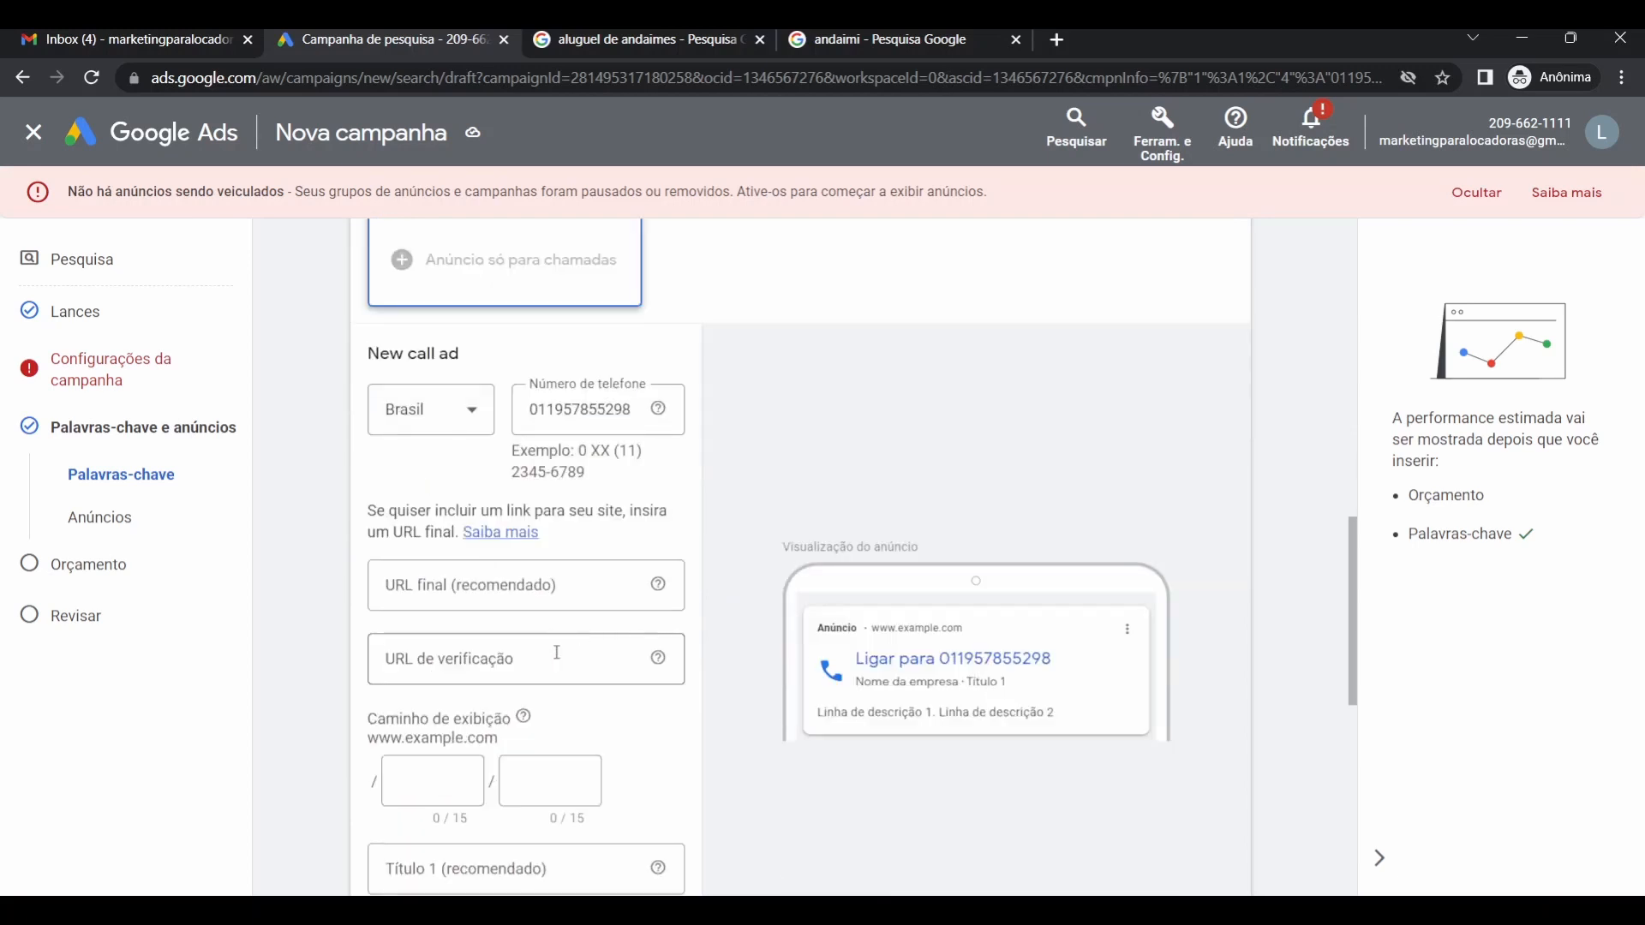
pyautogui.scroll(2, 510, 653)
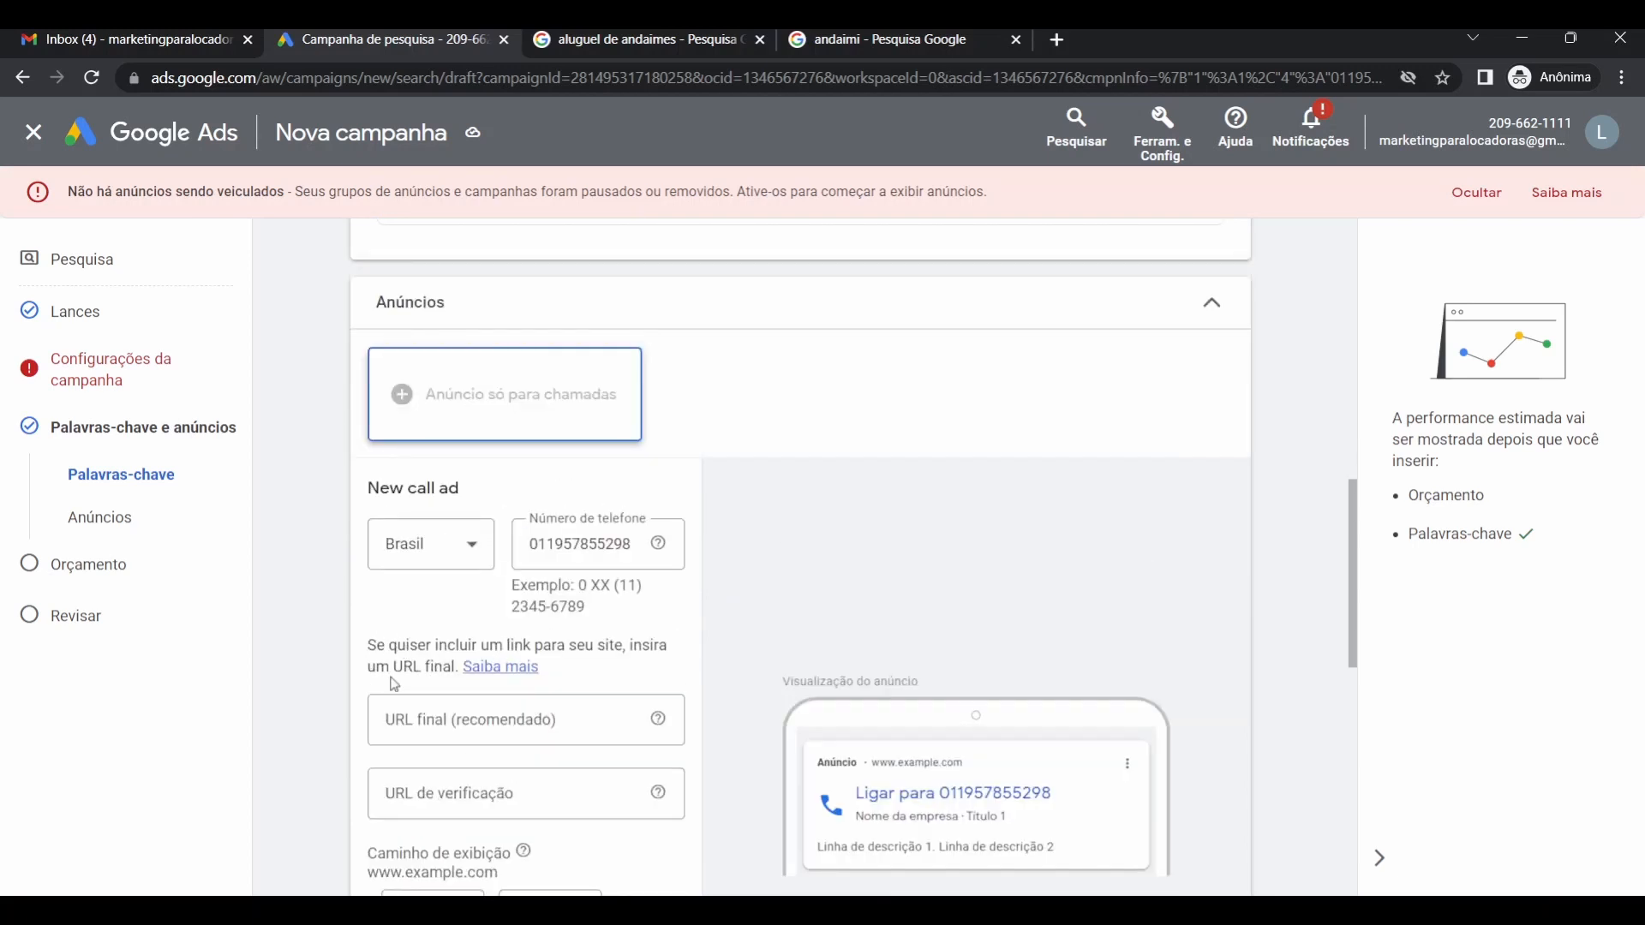
pyautogui.scroll(-3, 395, 684)
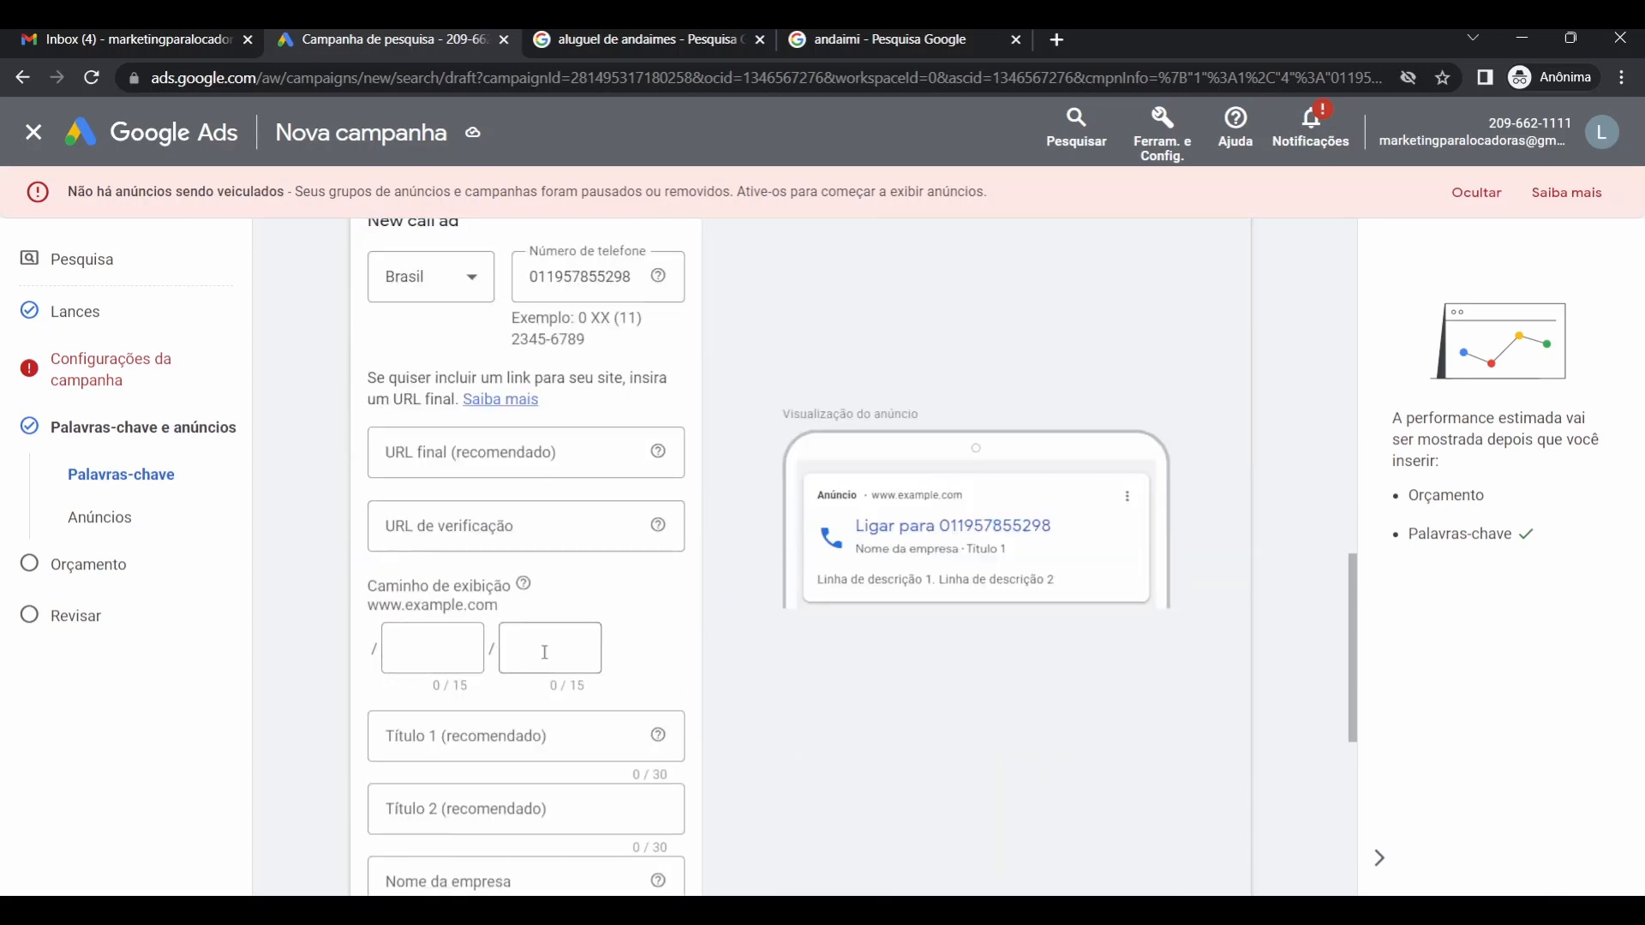
pyautogui.scroll(2, 543, 651)
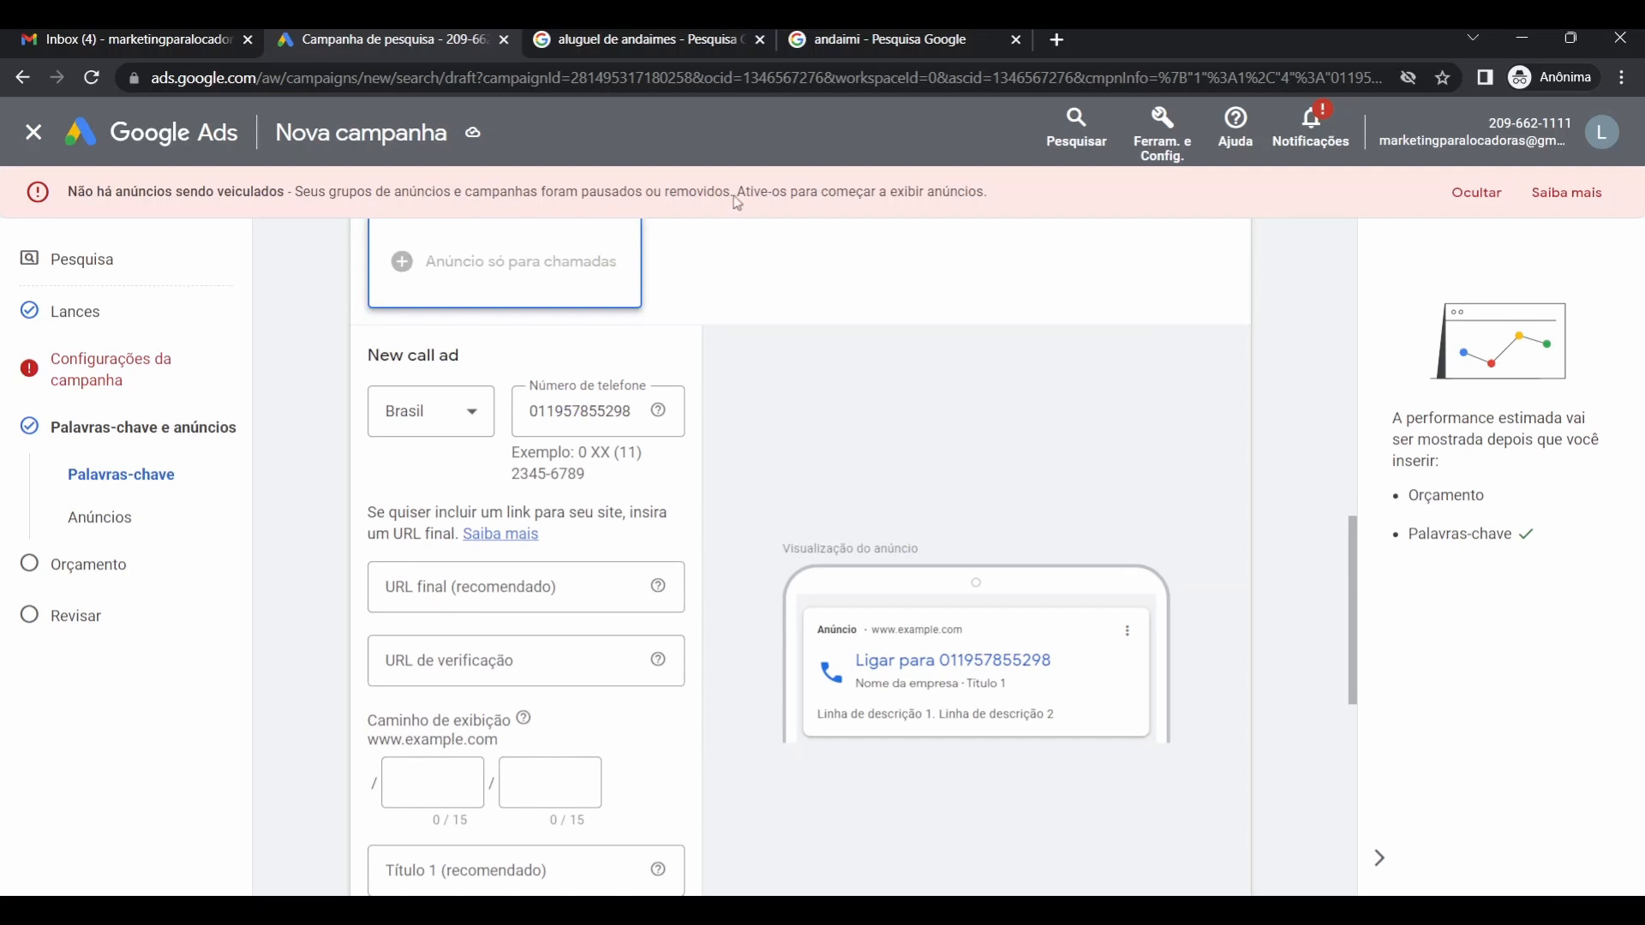
pyautogui.click(670, 34)
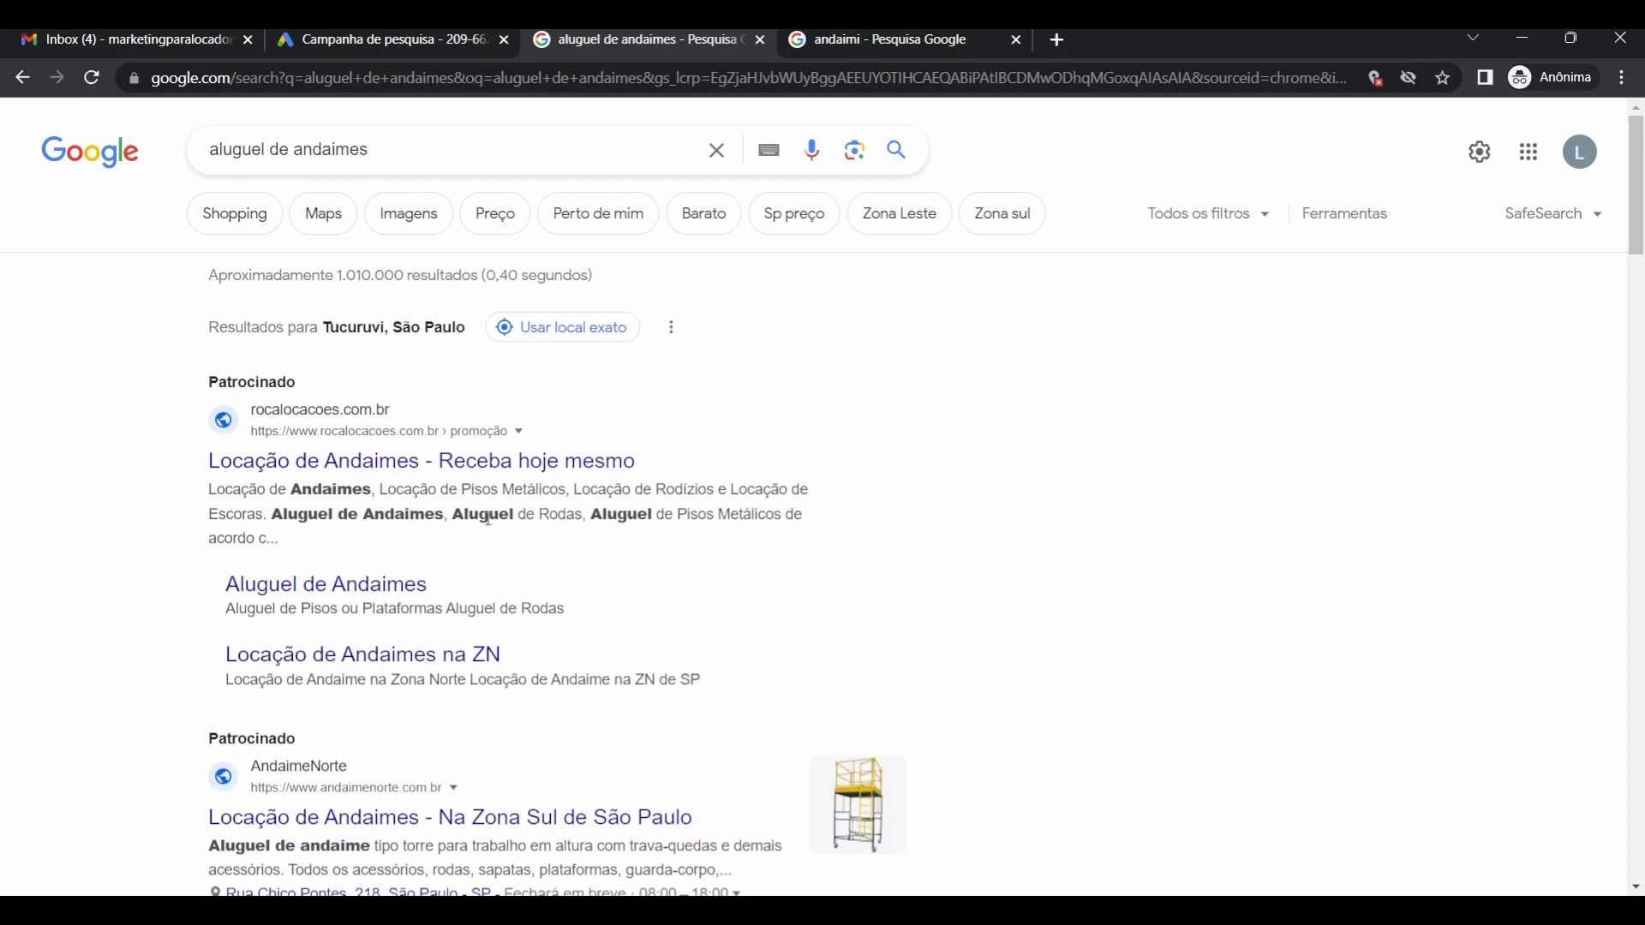
pyautogui.click(403, 47)
pyautogui.scroll(-3, 422, 577)
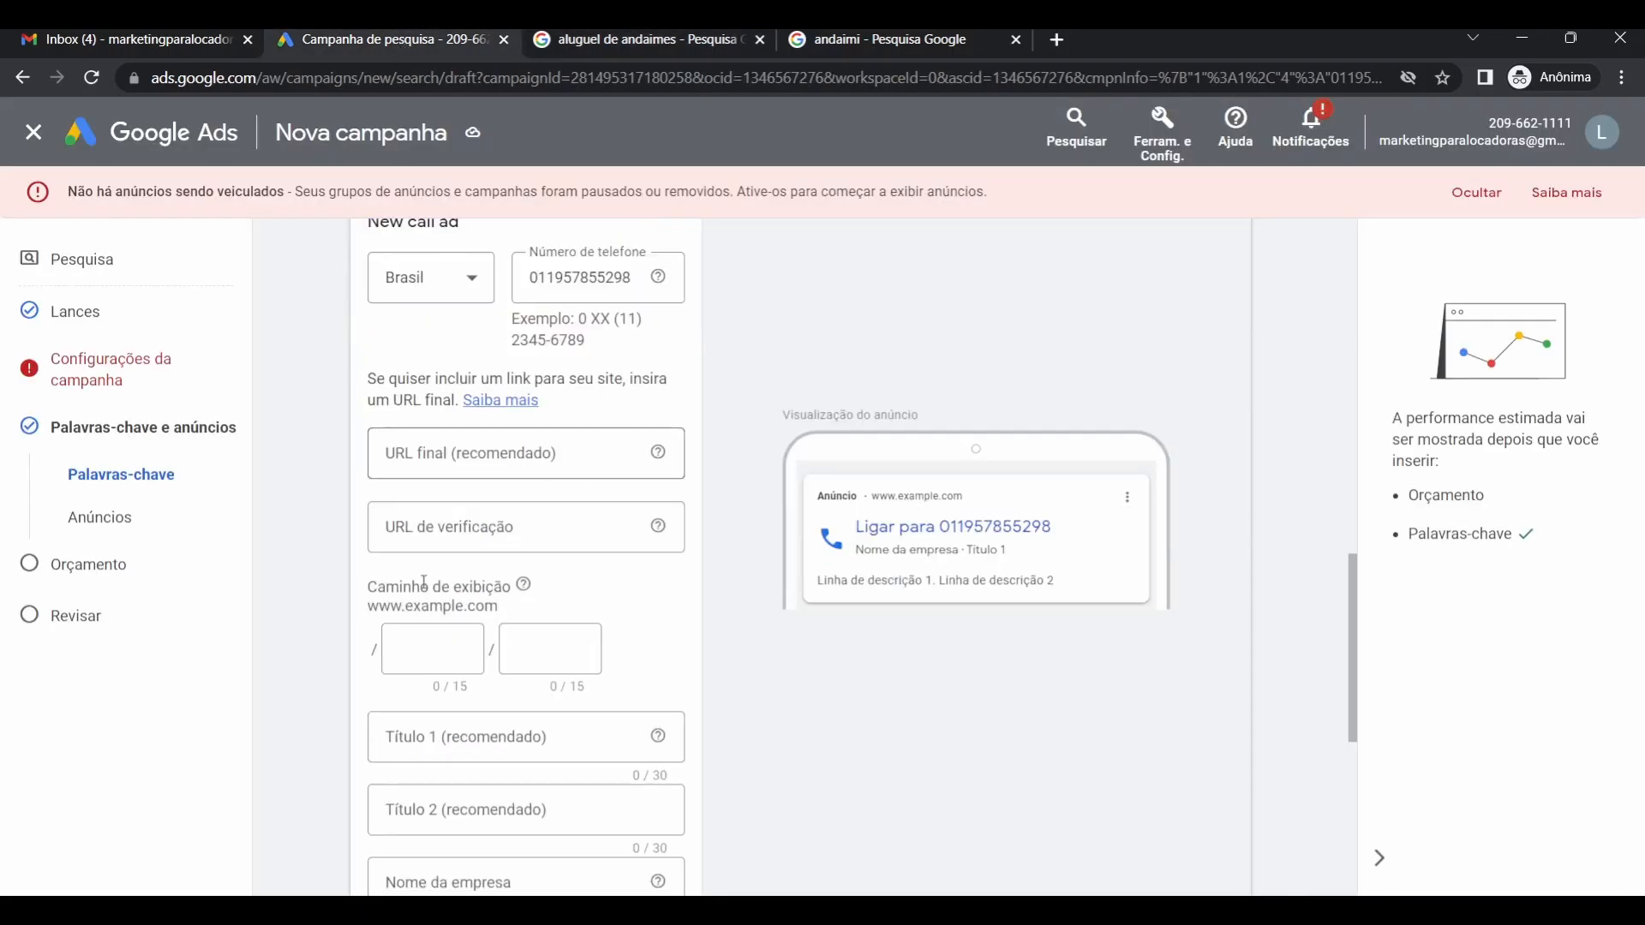
pyautogui.scroll(2, 421, 577)
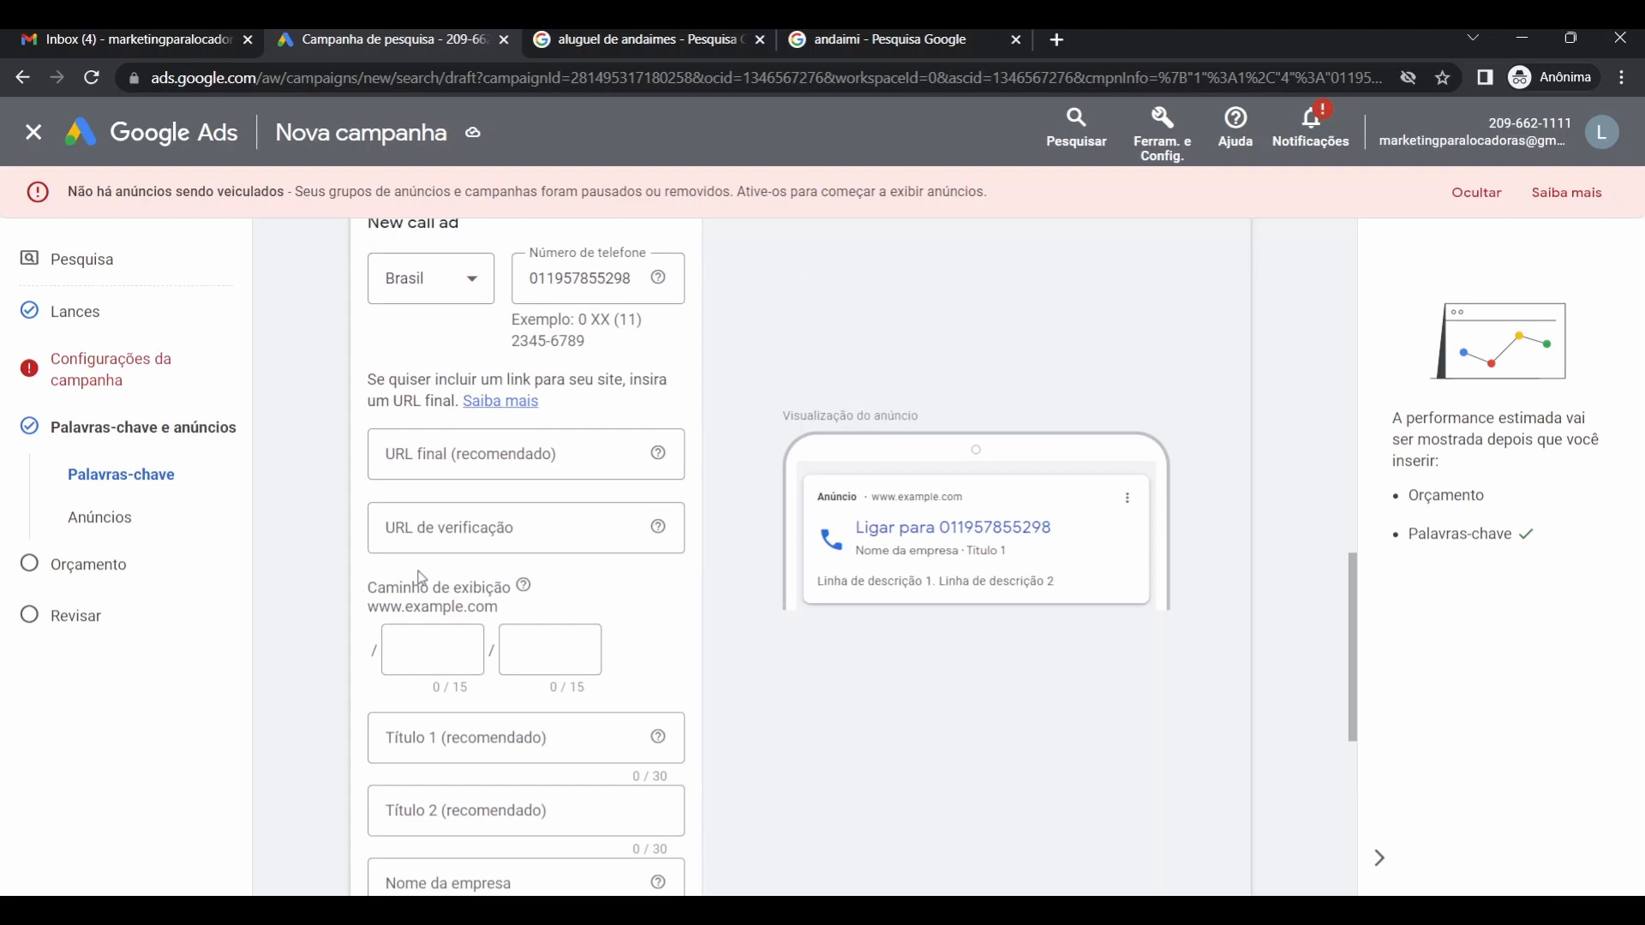
pyautogui.click(480, 455)
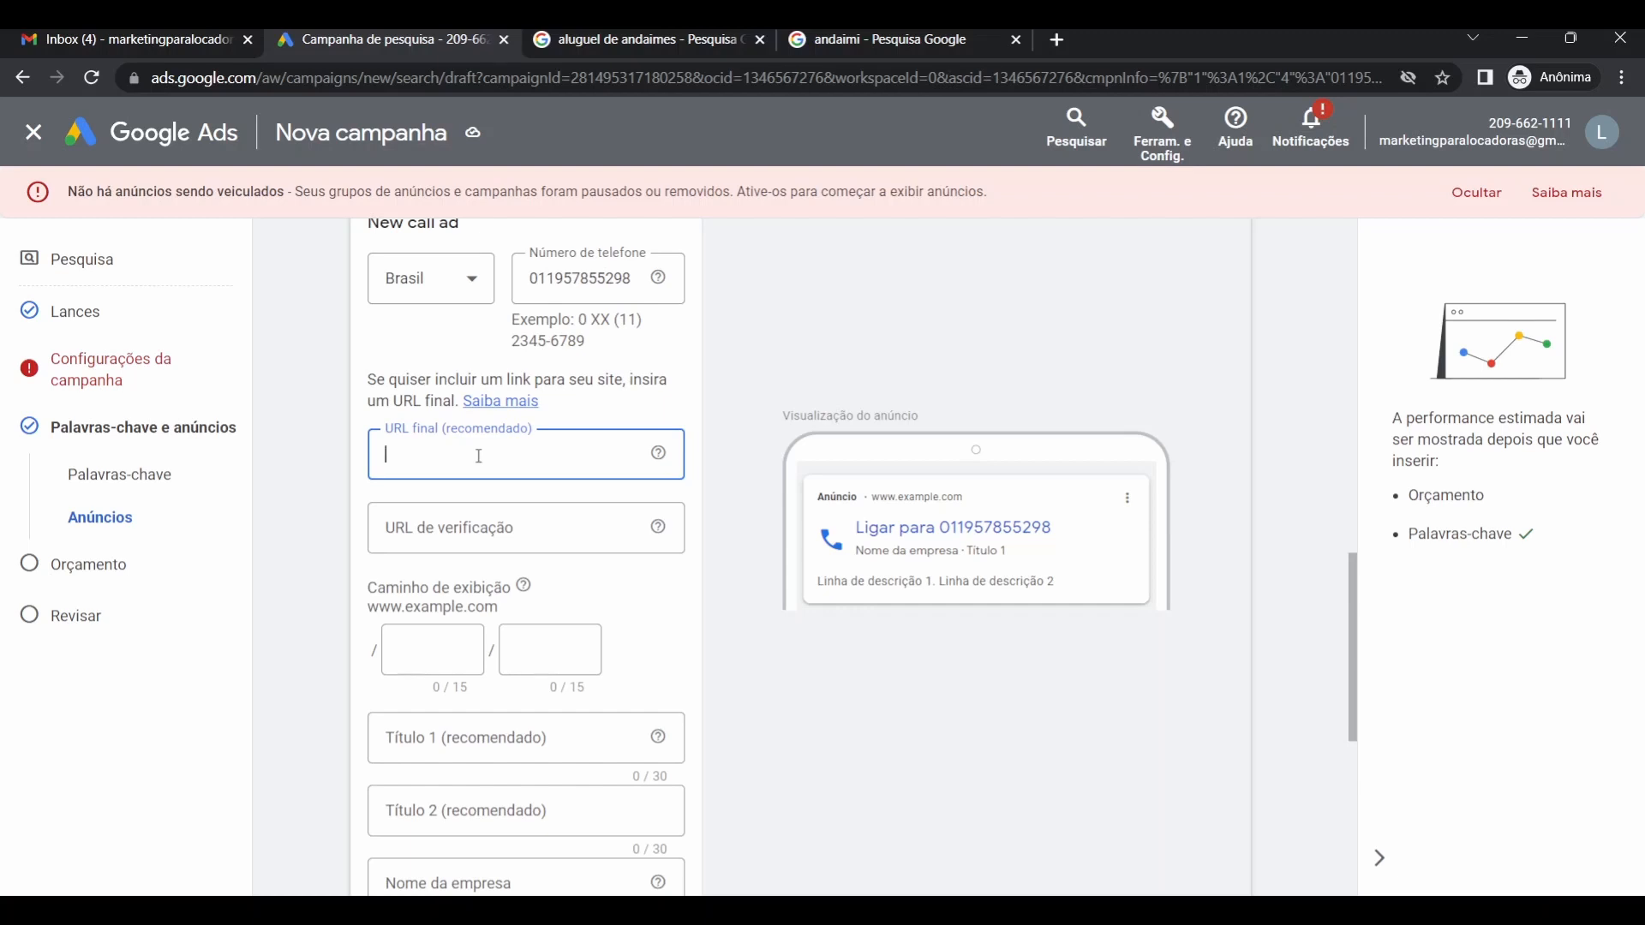
pyautogui.write('https')
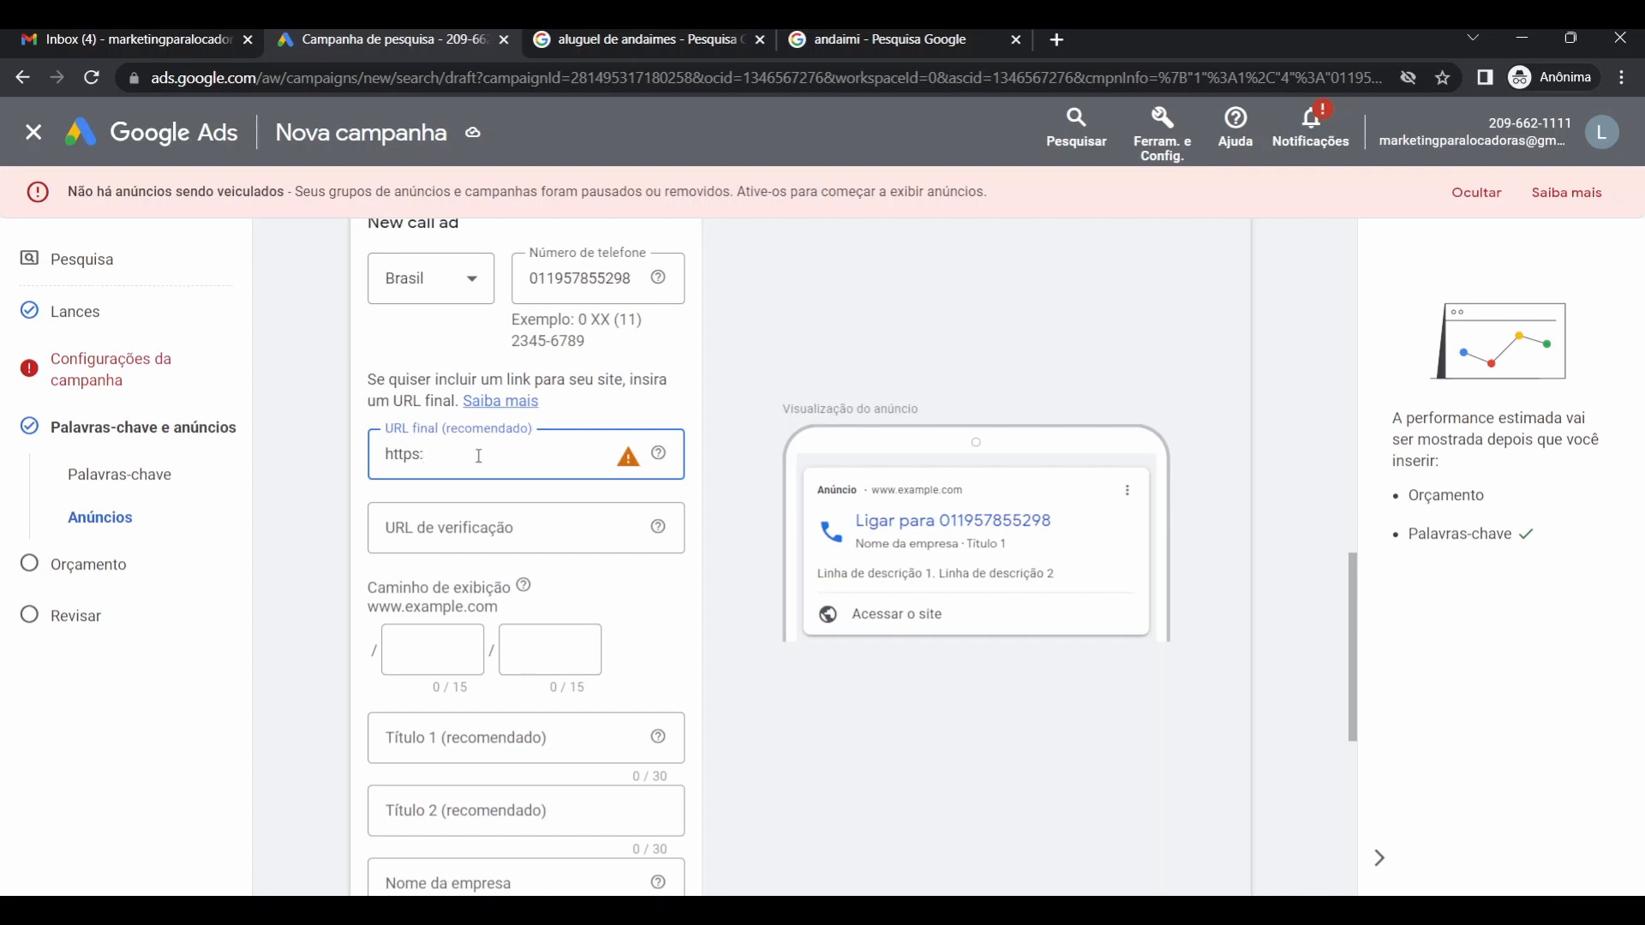
pyautogui.write('://marketingparalocadoras.com.br')
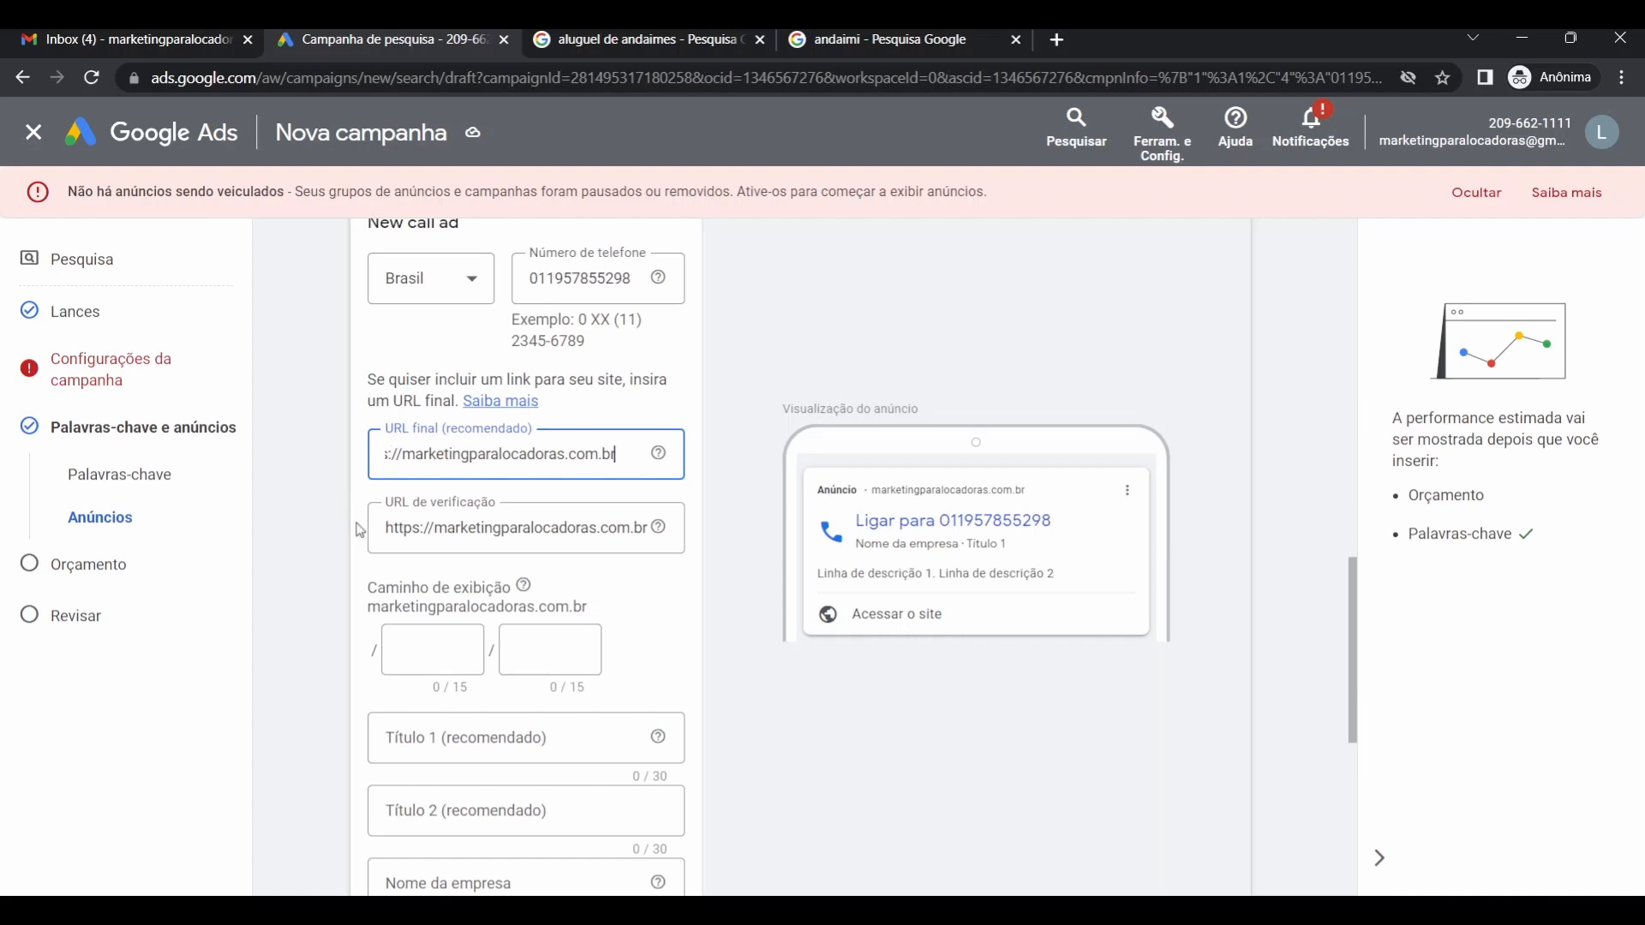
pyautogui.scroll(-2, 340, 561)
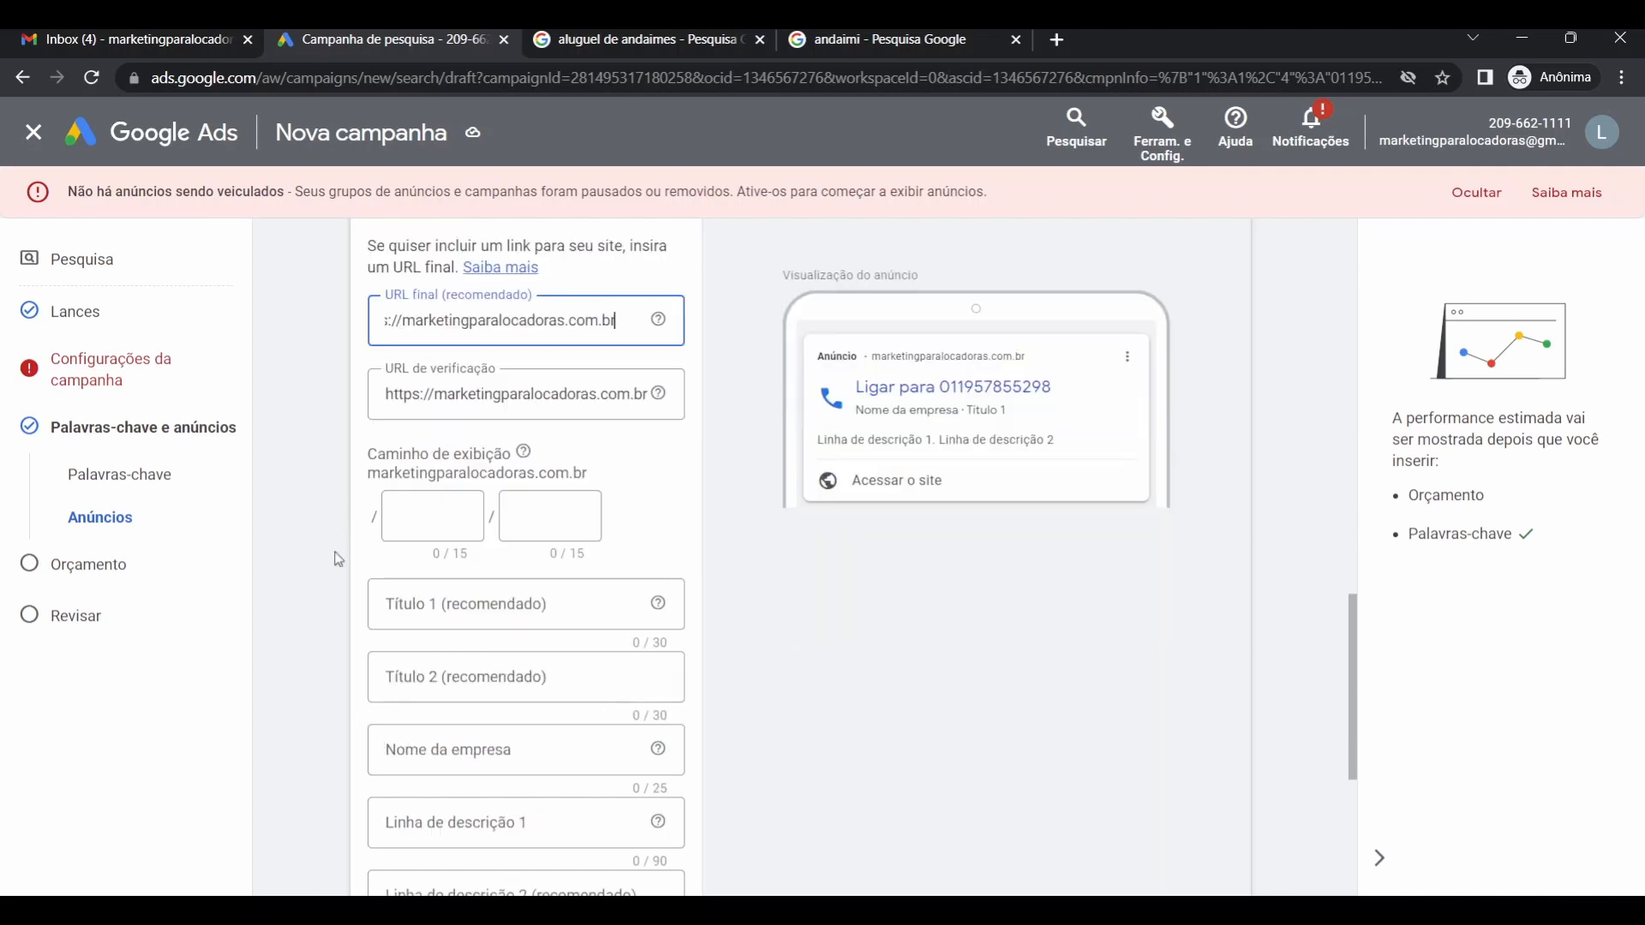
pyautogui.tripleClick(502, 321)
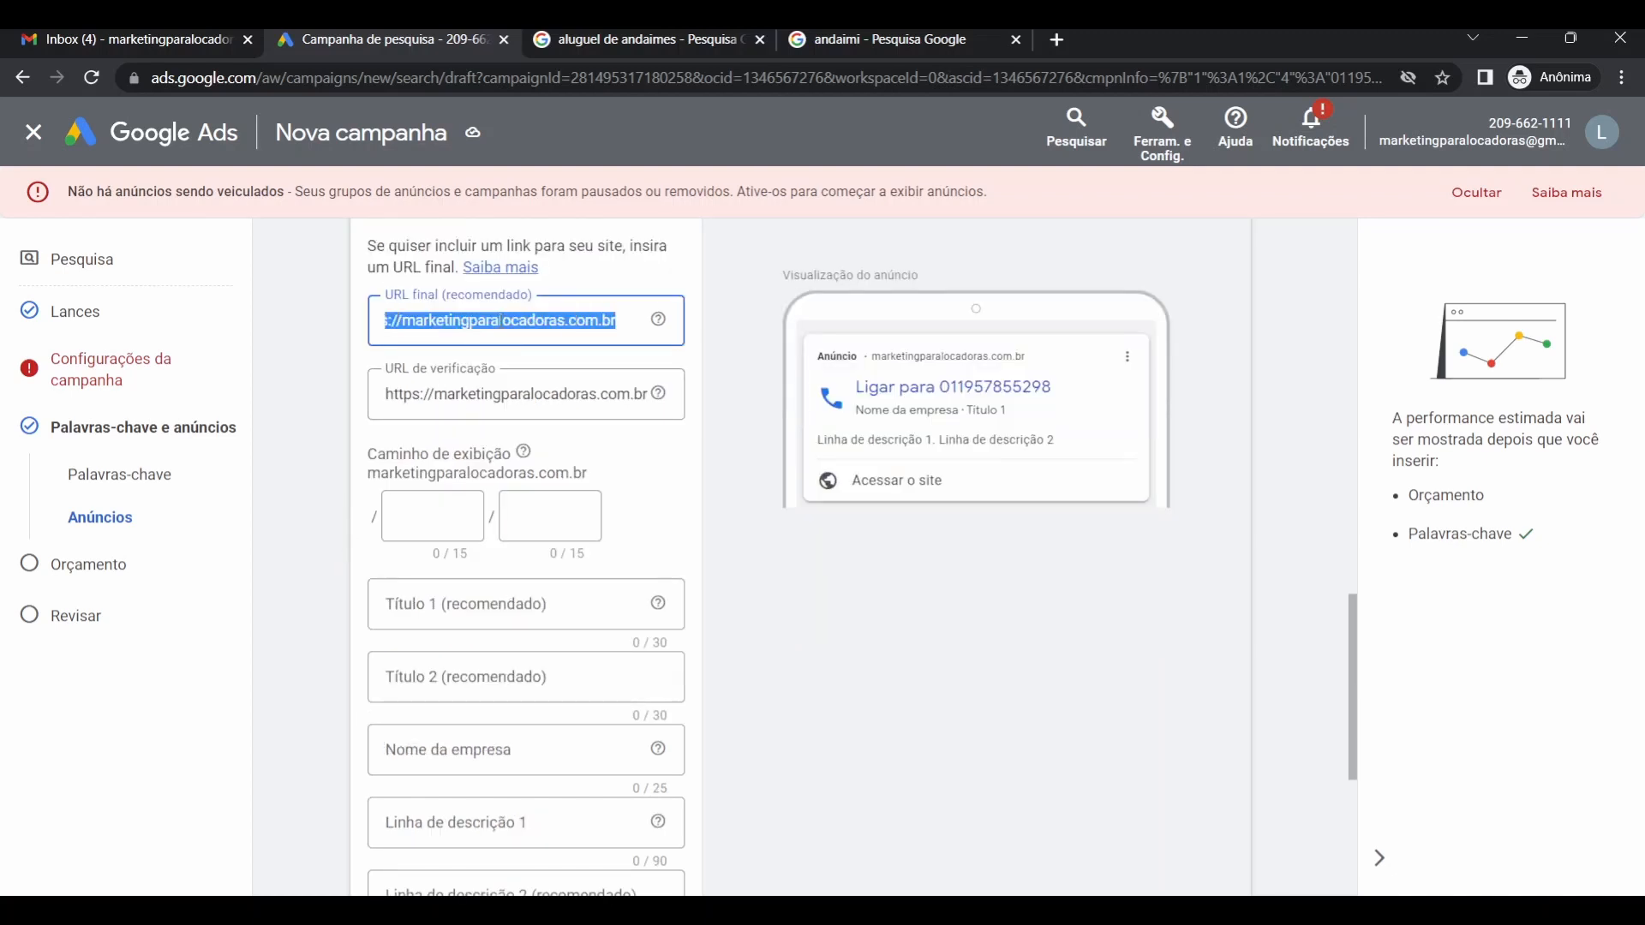
pyautogui.click(320, 435)
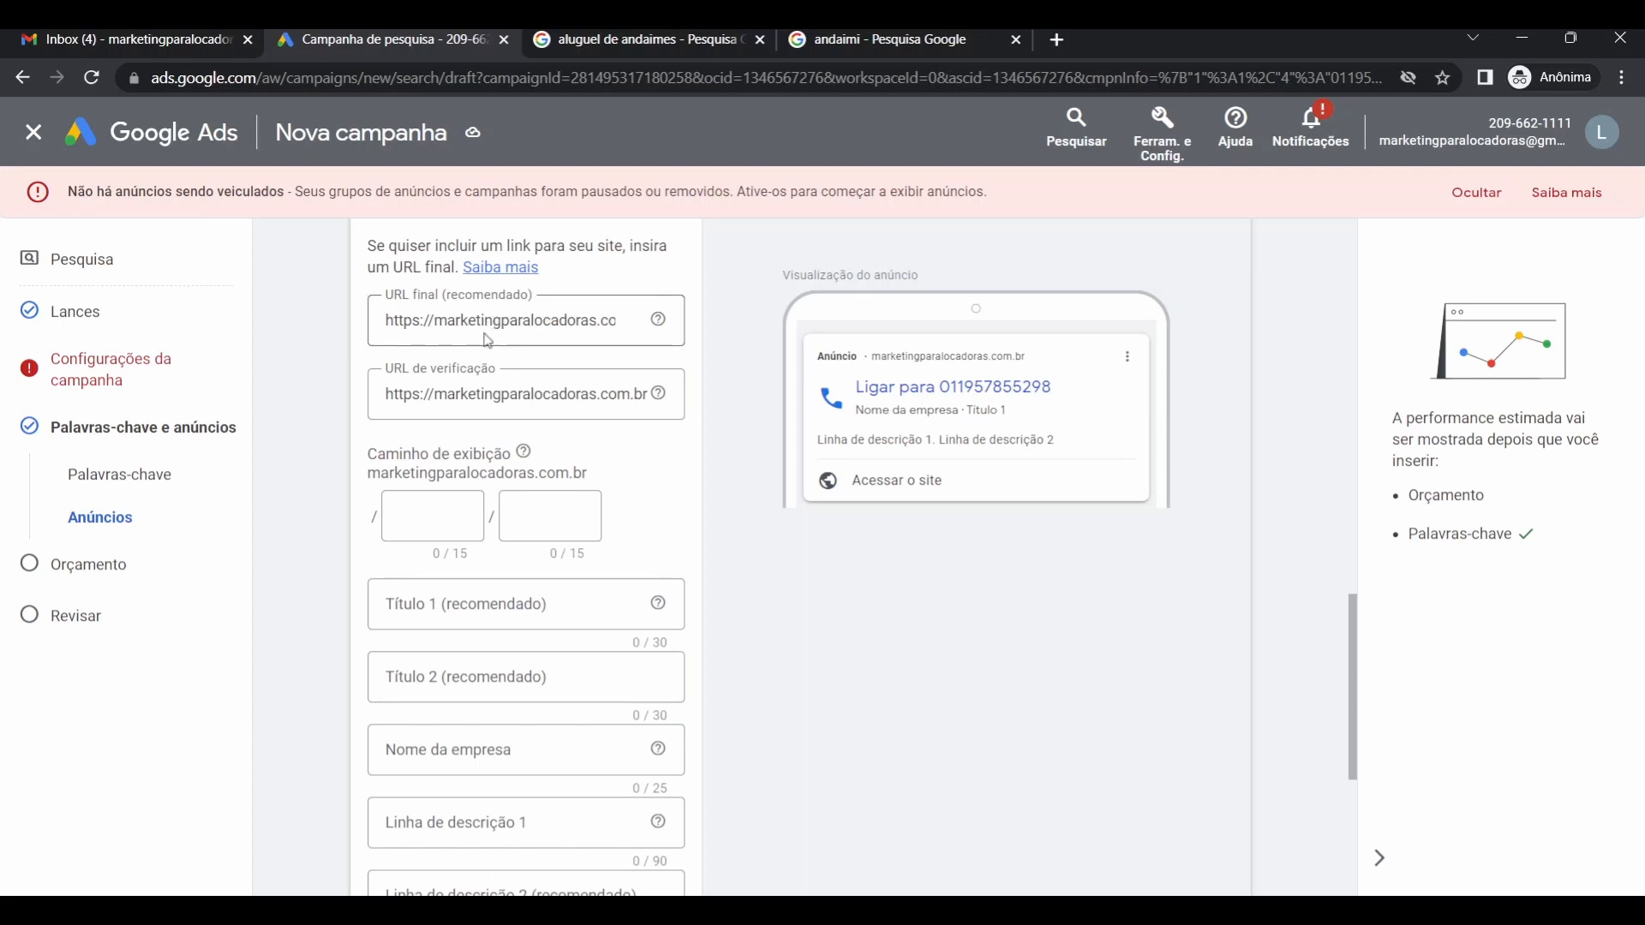
pyautogui.scroll(-1, 387, 431)
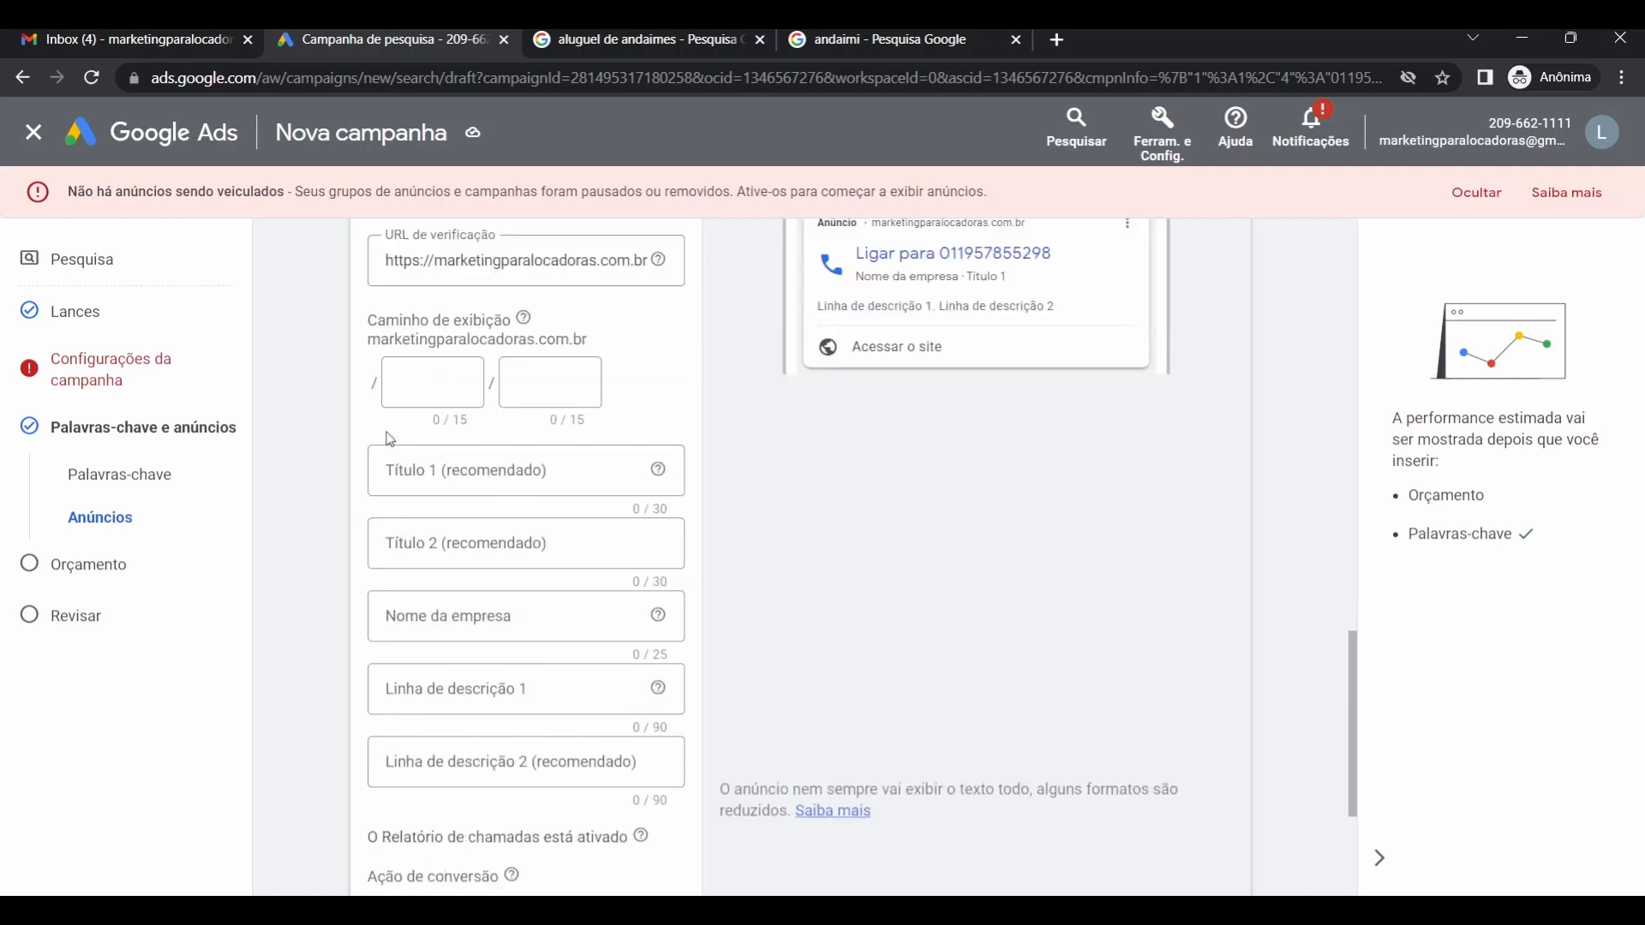
pyautogui.scroll(1, 391, 428)
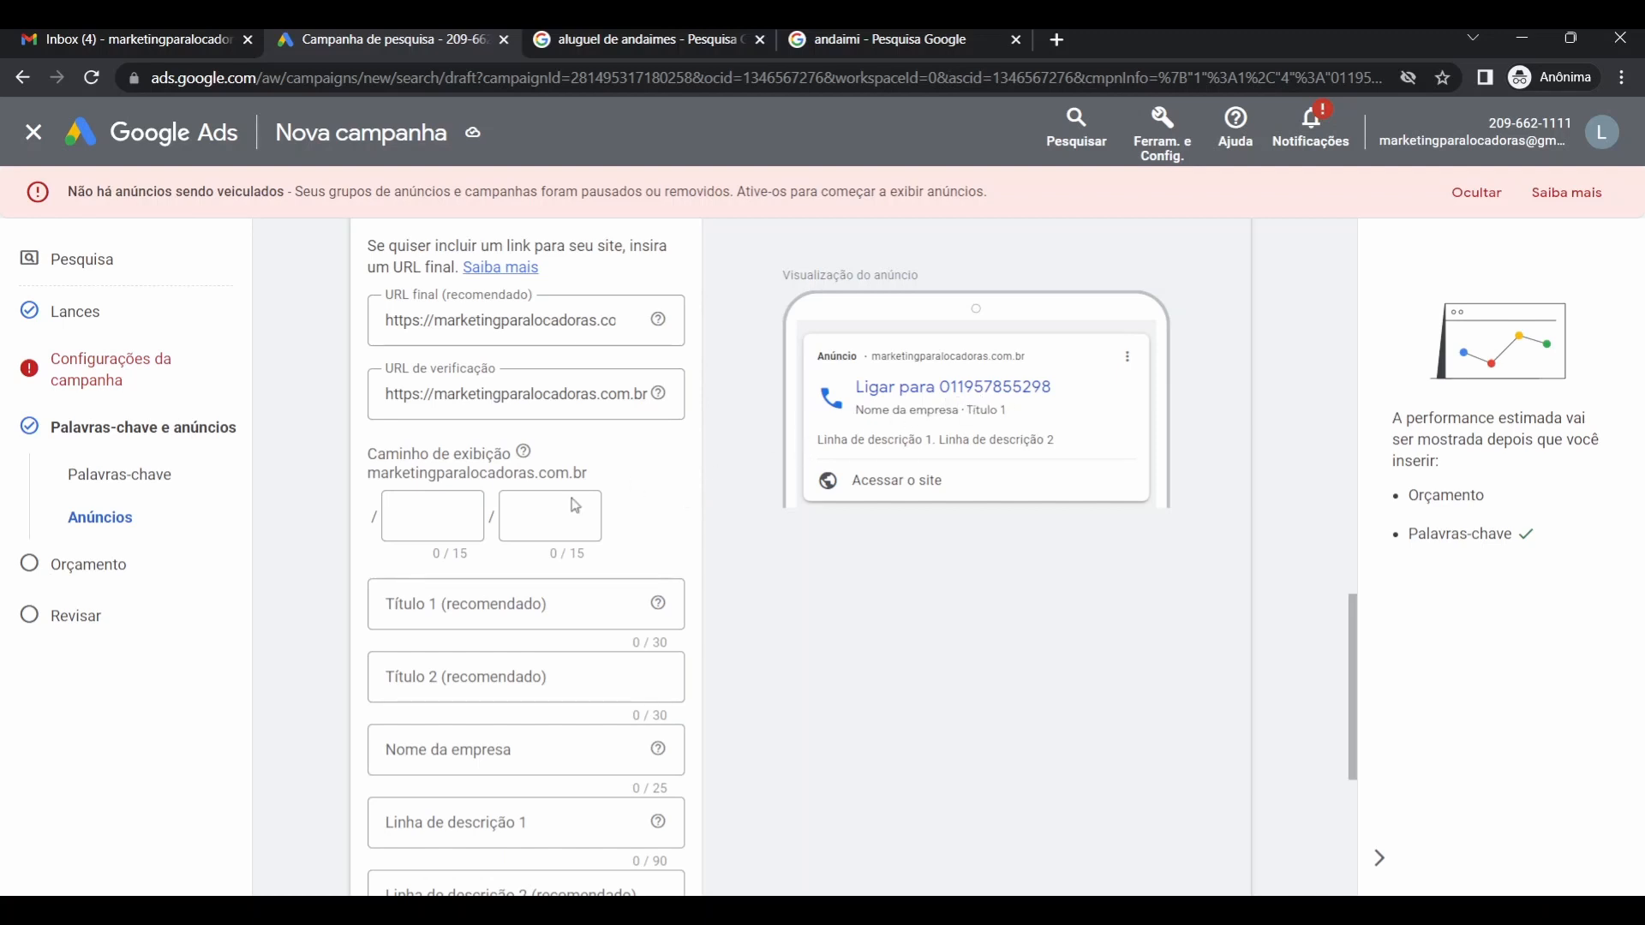
# Enter 'alugar' and 'andaimes' as the two display path parts.
pyautogui.click(452, 512)
pyautogui.write('alugar')
pyautogui.click(551, 525)
pyautogui.write('andaimes')
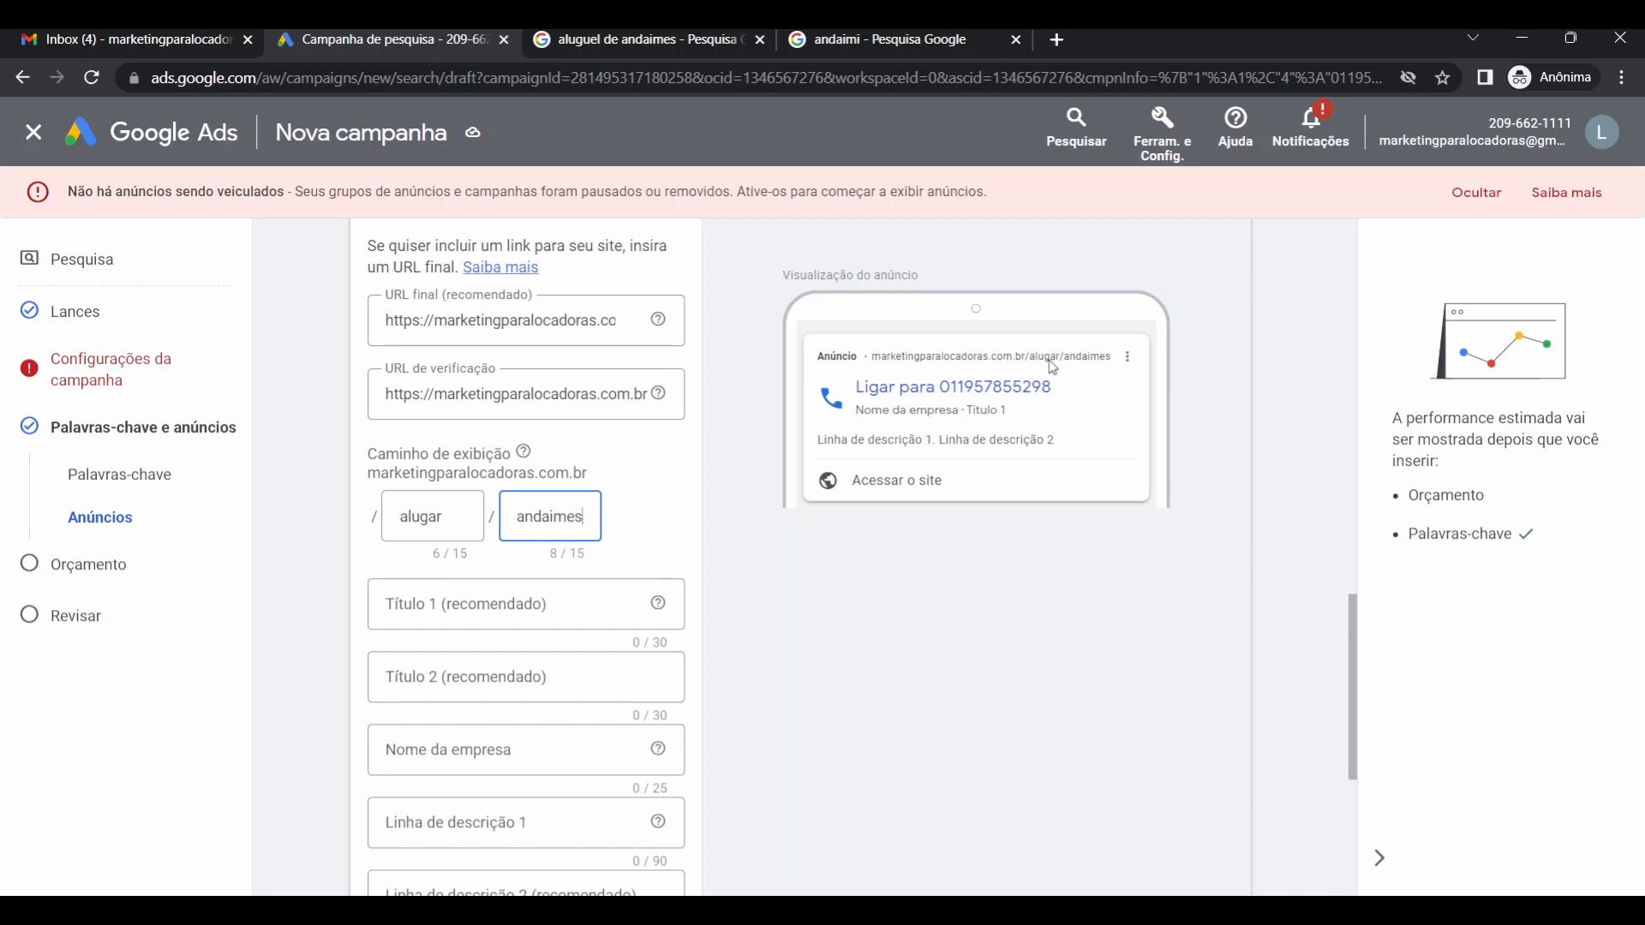
# Browse competitors' sponsored 'aluguel de andaimes' ads, then return to the call ad form.
pyautogui.click(647, 43)
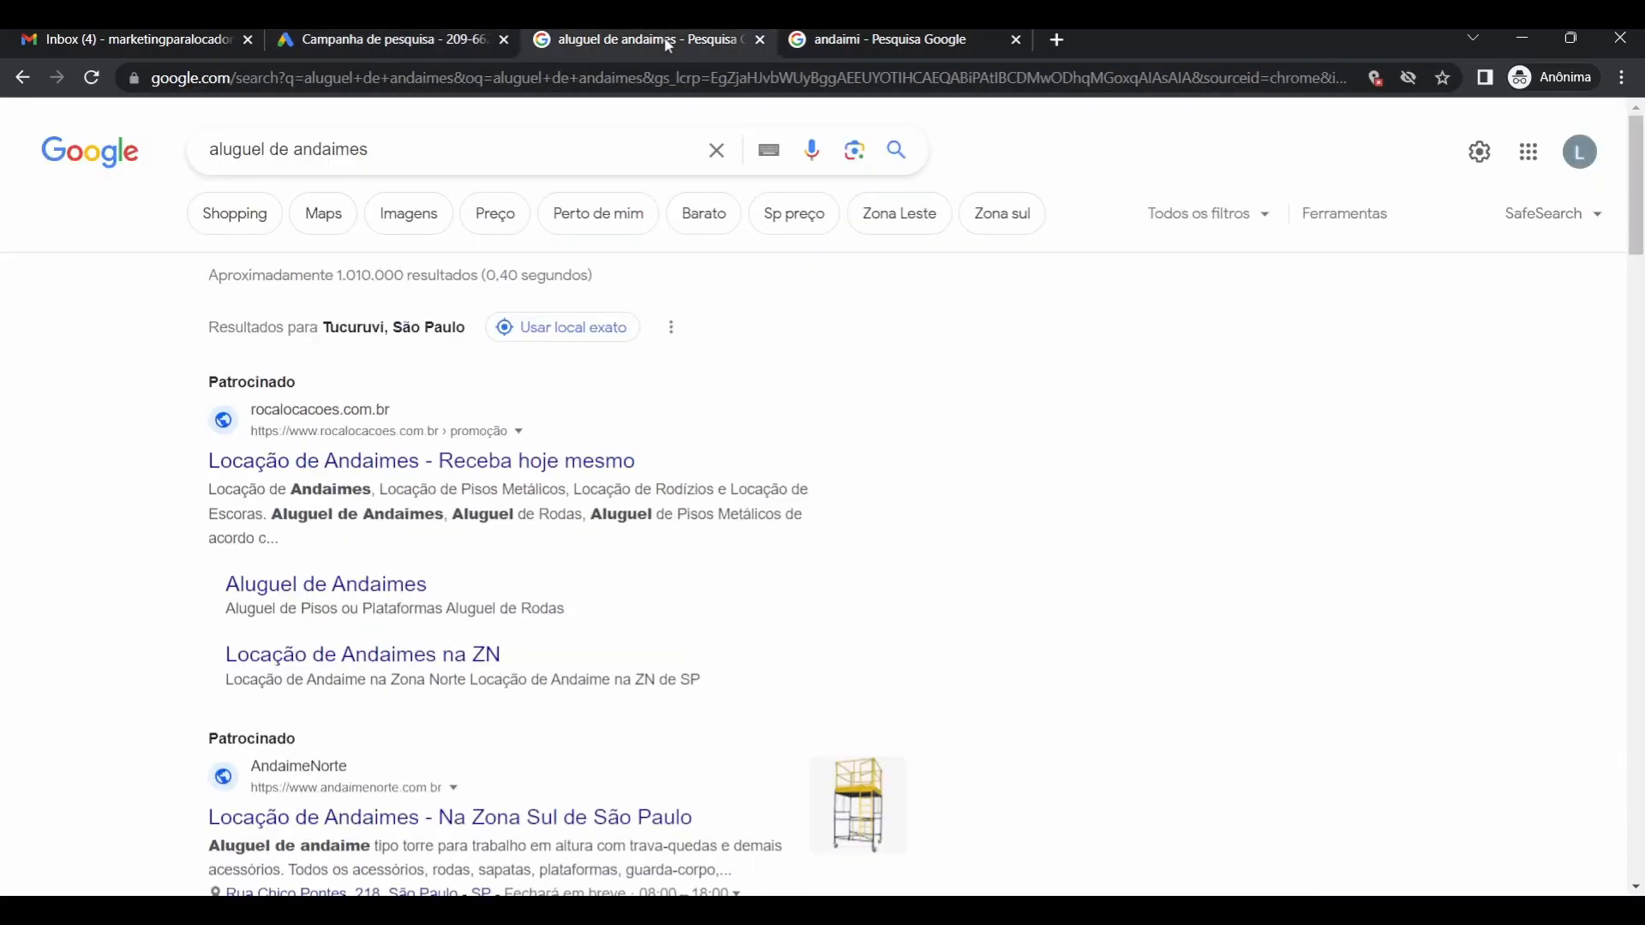
pyautogui.scroll(-1, 604, 462)
pyautogui.scroll(-3, 604, 462)
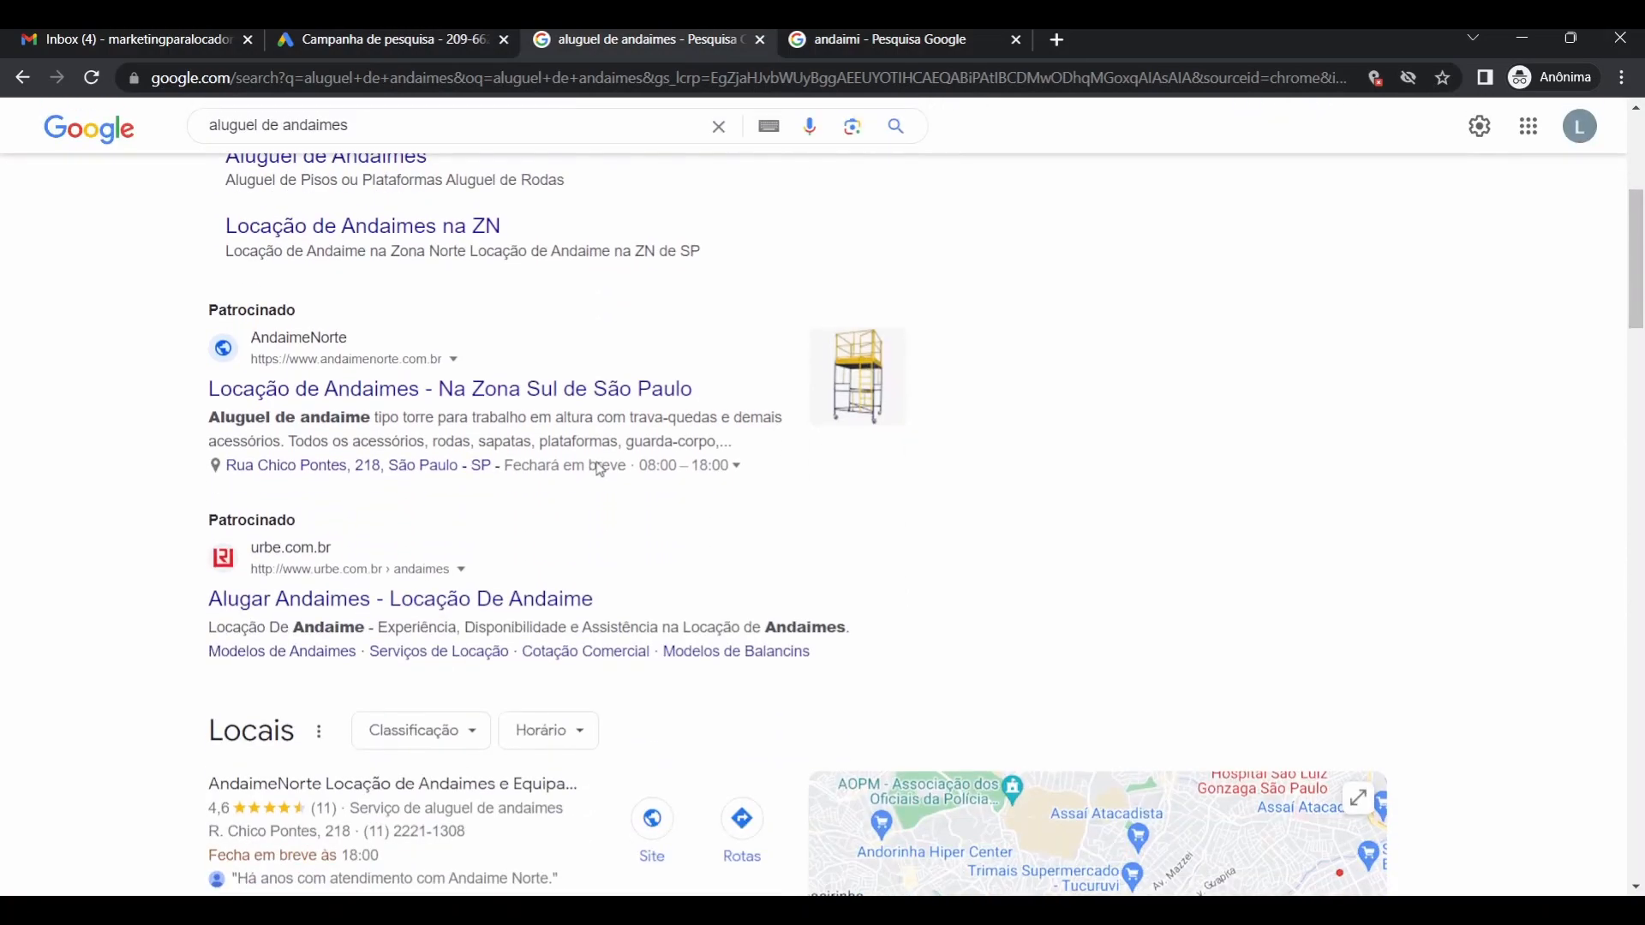
pyautogui.scroll(-13, 525, 515)
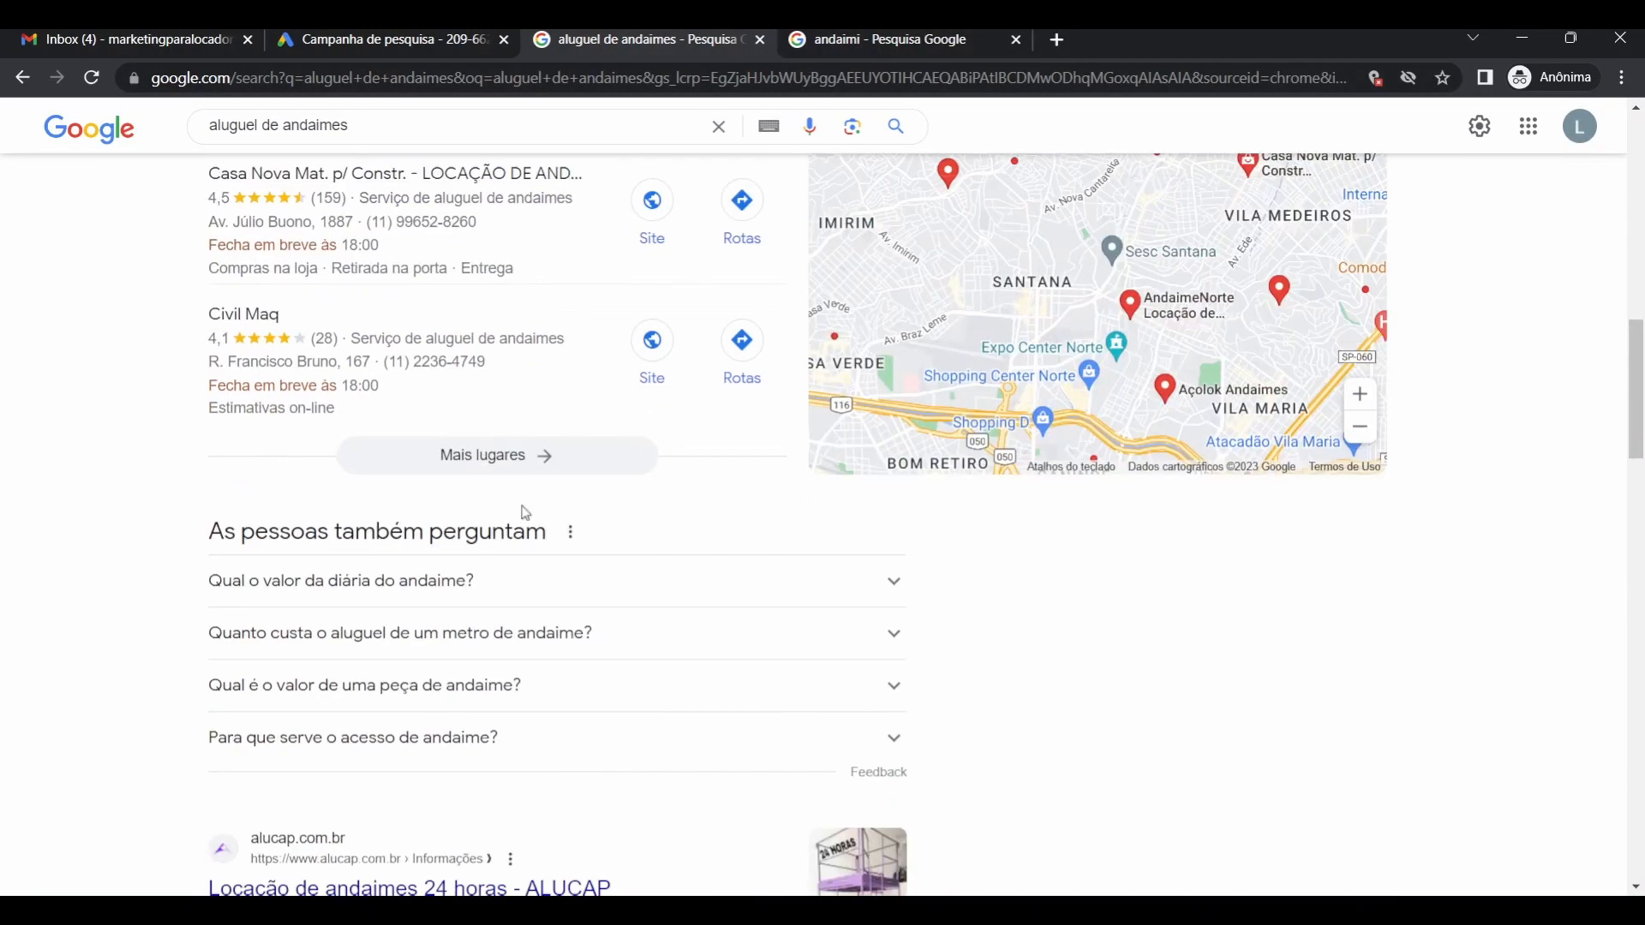
pyautogui.scroll(-11, 523, 506)
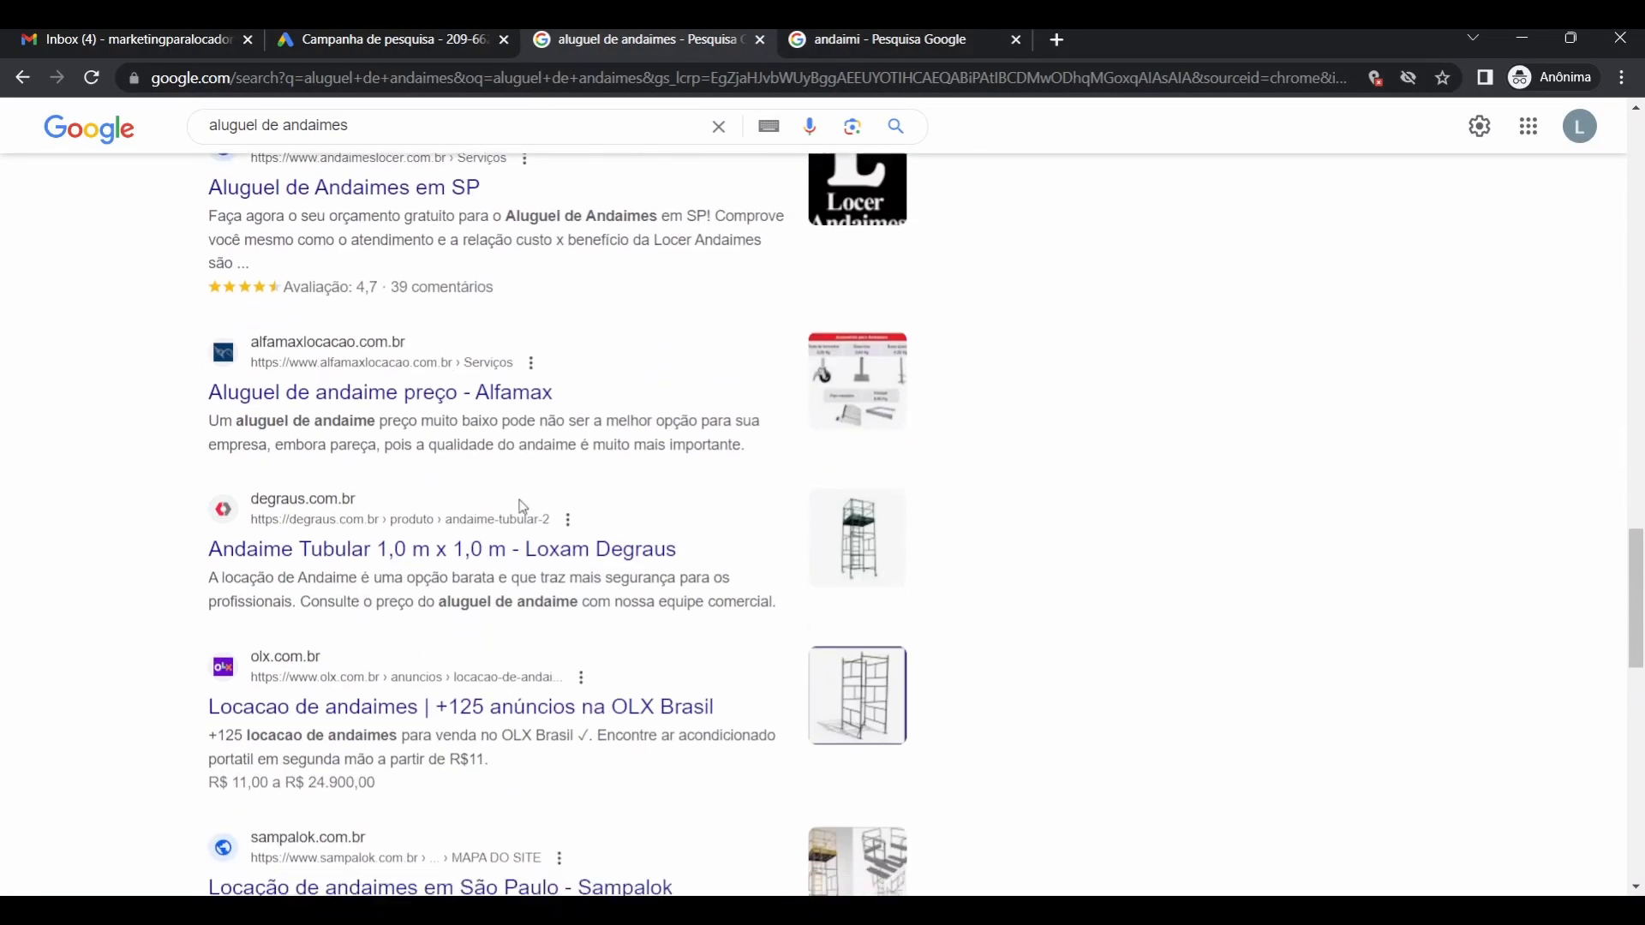
pyautogui.scroll(-5, 523, 507)
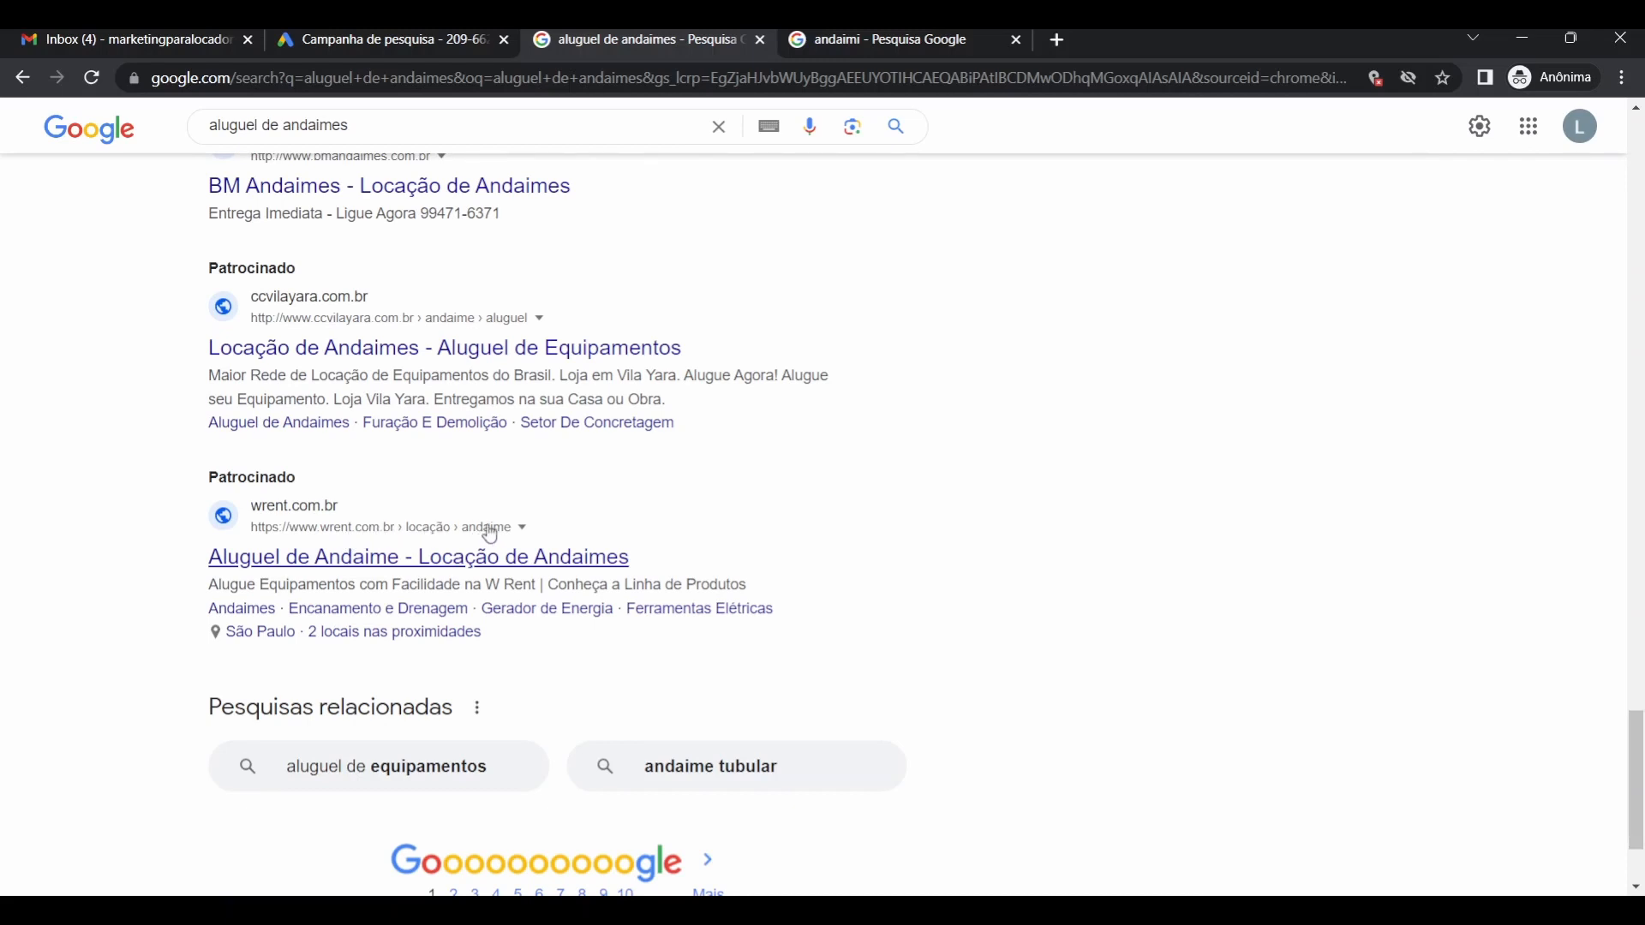
pyautogui.click(429, 45)
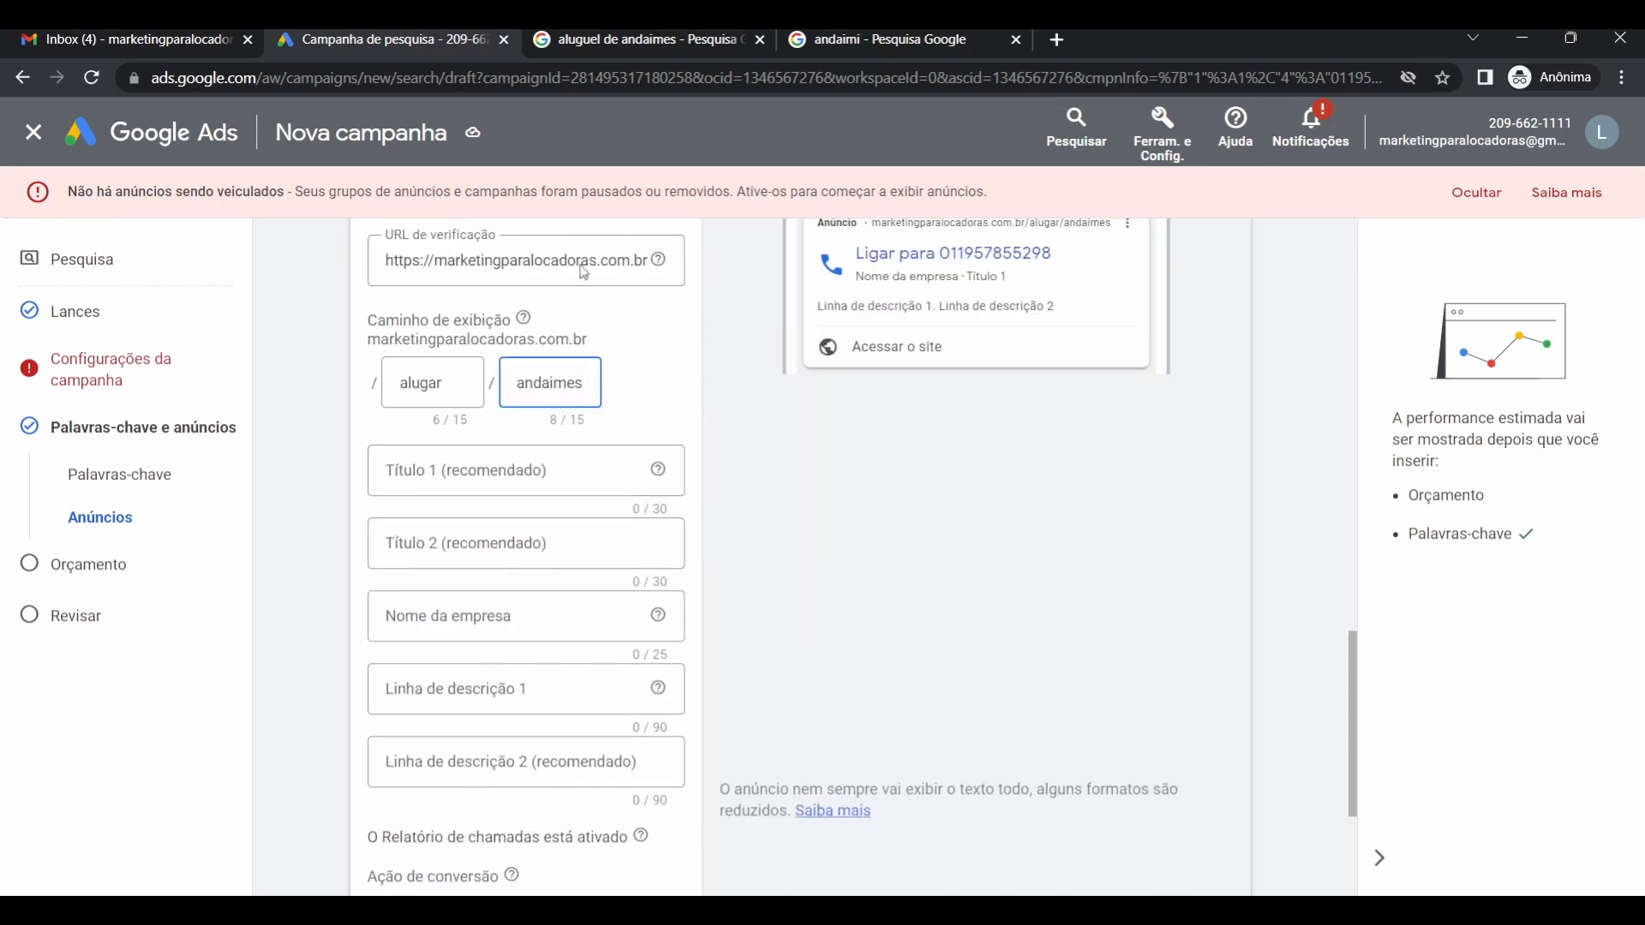
pyautogui.click(634, 40)
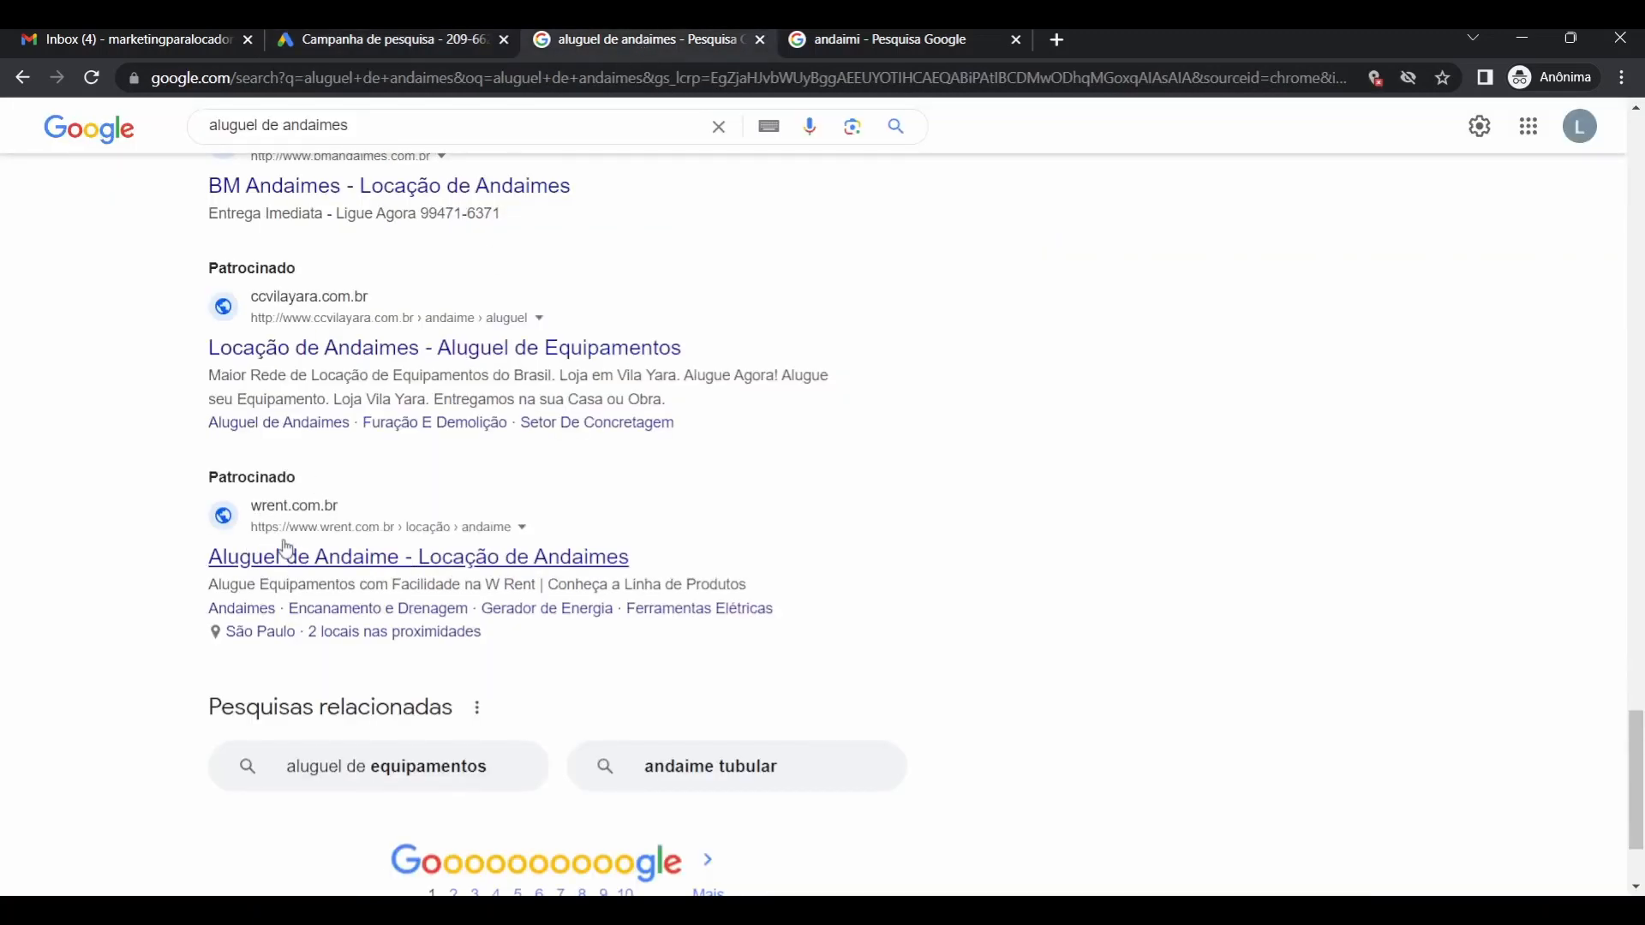
pyautogui.scroll(3, 279, 540)
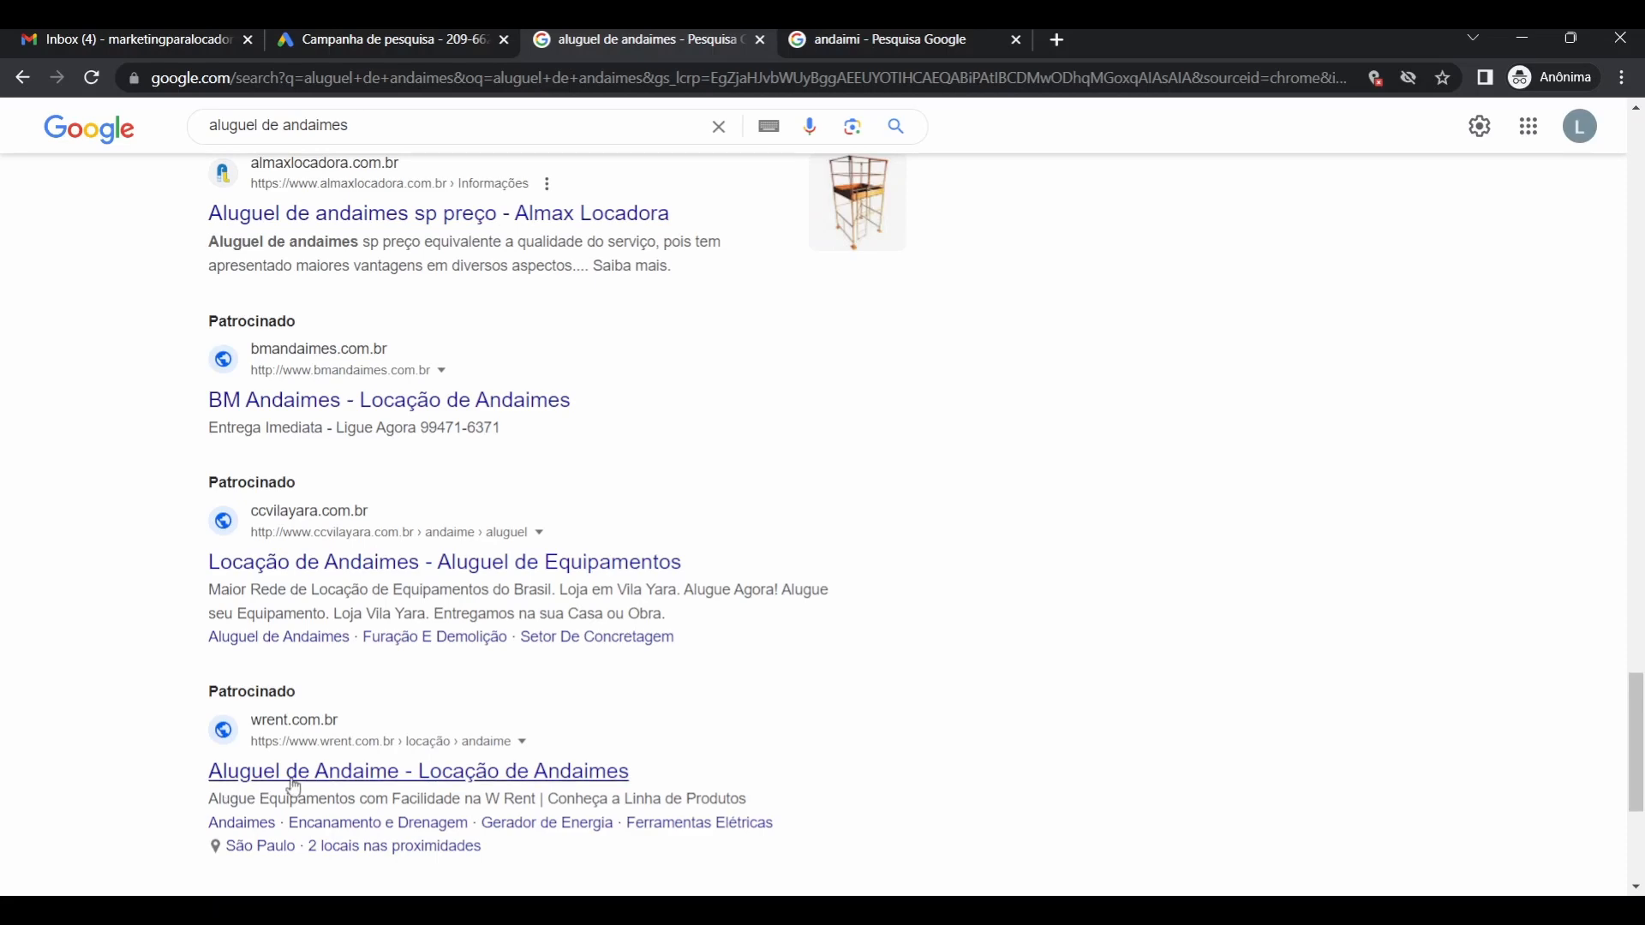
pyautogui.scroll(1, 482, 730)
pyautogui.scroll(20, 482, 729)
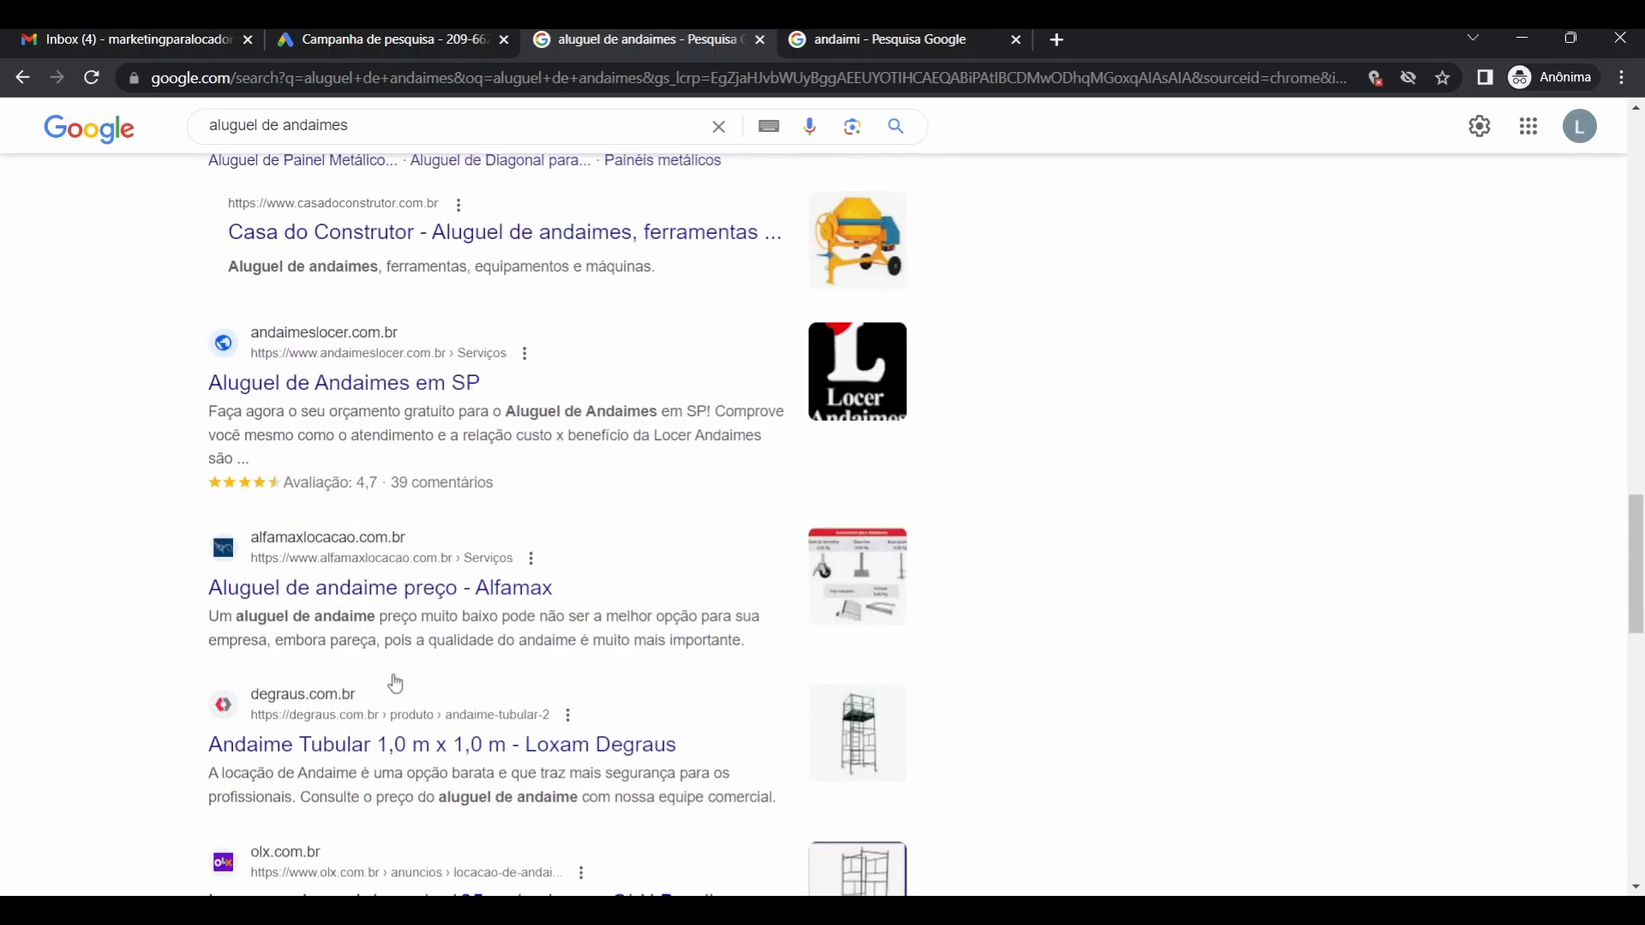
pyautogui.click(480, 50)
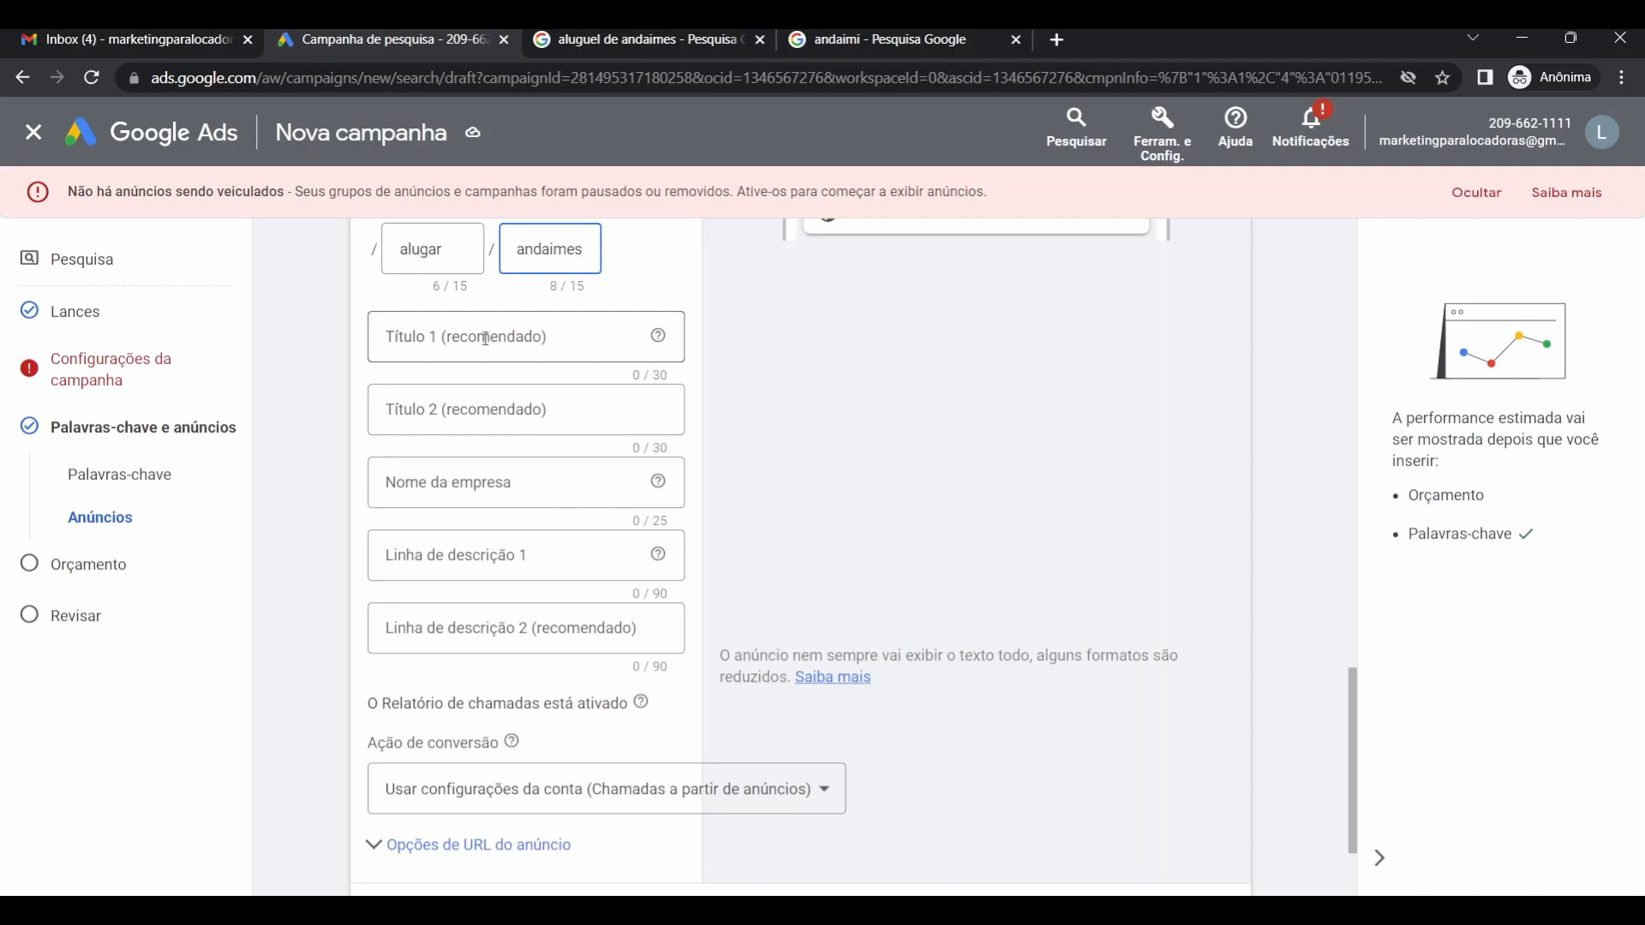
# Enter headlines 'Locadora de Andaimes' and 'Melhor Preço do ABC'.
pyautogui.click(486, 339)
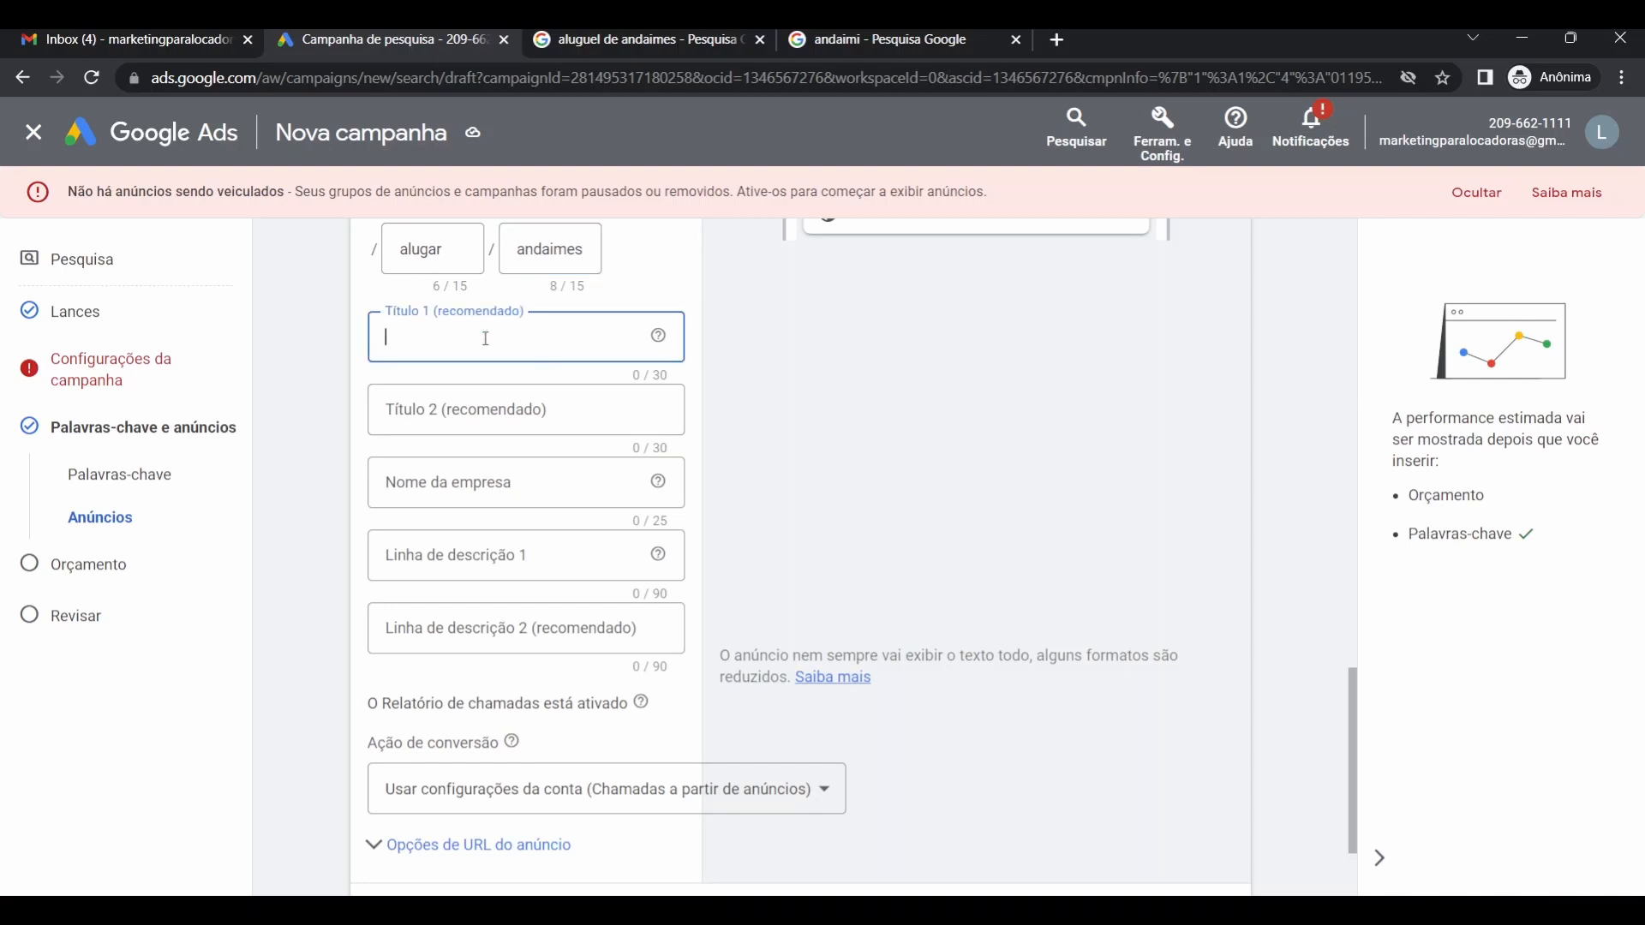
pyautogui.write('Locadora de Andaimes')
pyautogui.click(452, 415)
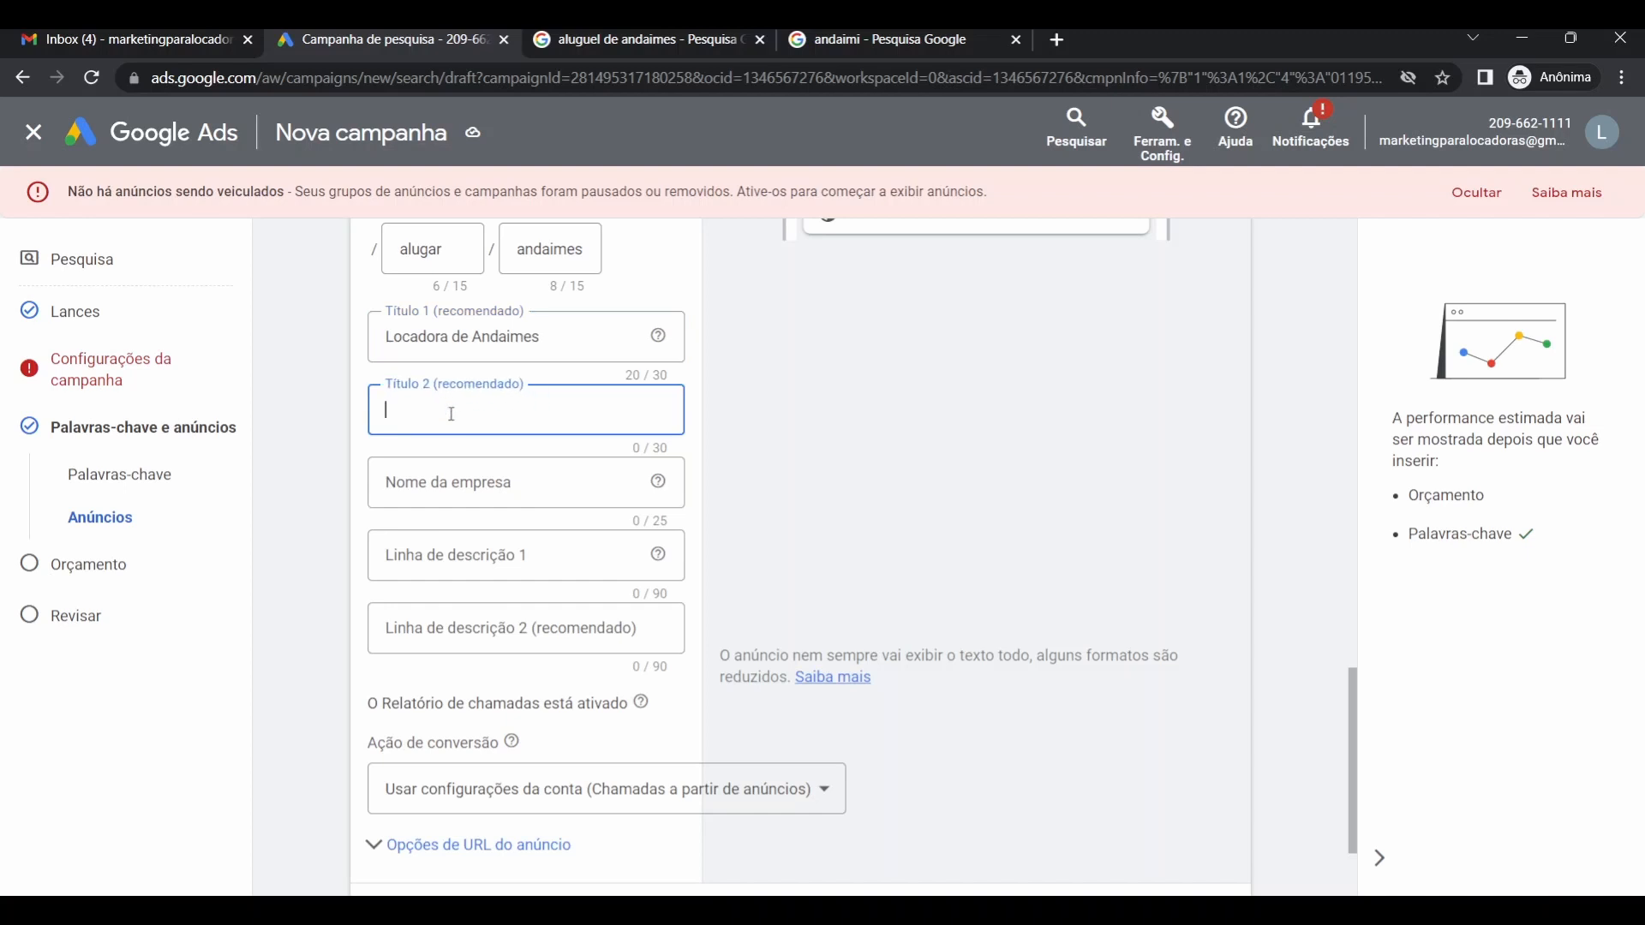
pyautogui.write('Melhor')
pyautogui.write(' precco da')
pyautogui.press('BackSpace')
pyautogui.press('BackSpace')
pyautogui.press('BackSpace')
pyautogui.press('BackSpace')
pyautogui.press('BackSpace')
pyautogui.press('BackSpace')
pyautogui.press('BackSpace')
pyautogui.press('BackSpace')
pyautogui.press('BackSpace')
pyautogui.press('BackSpace')
pyautogui.write('Preço da')
pyautogui.press('BackSpace')
pyautogui.write('o ABC')
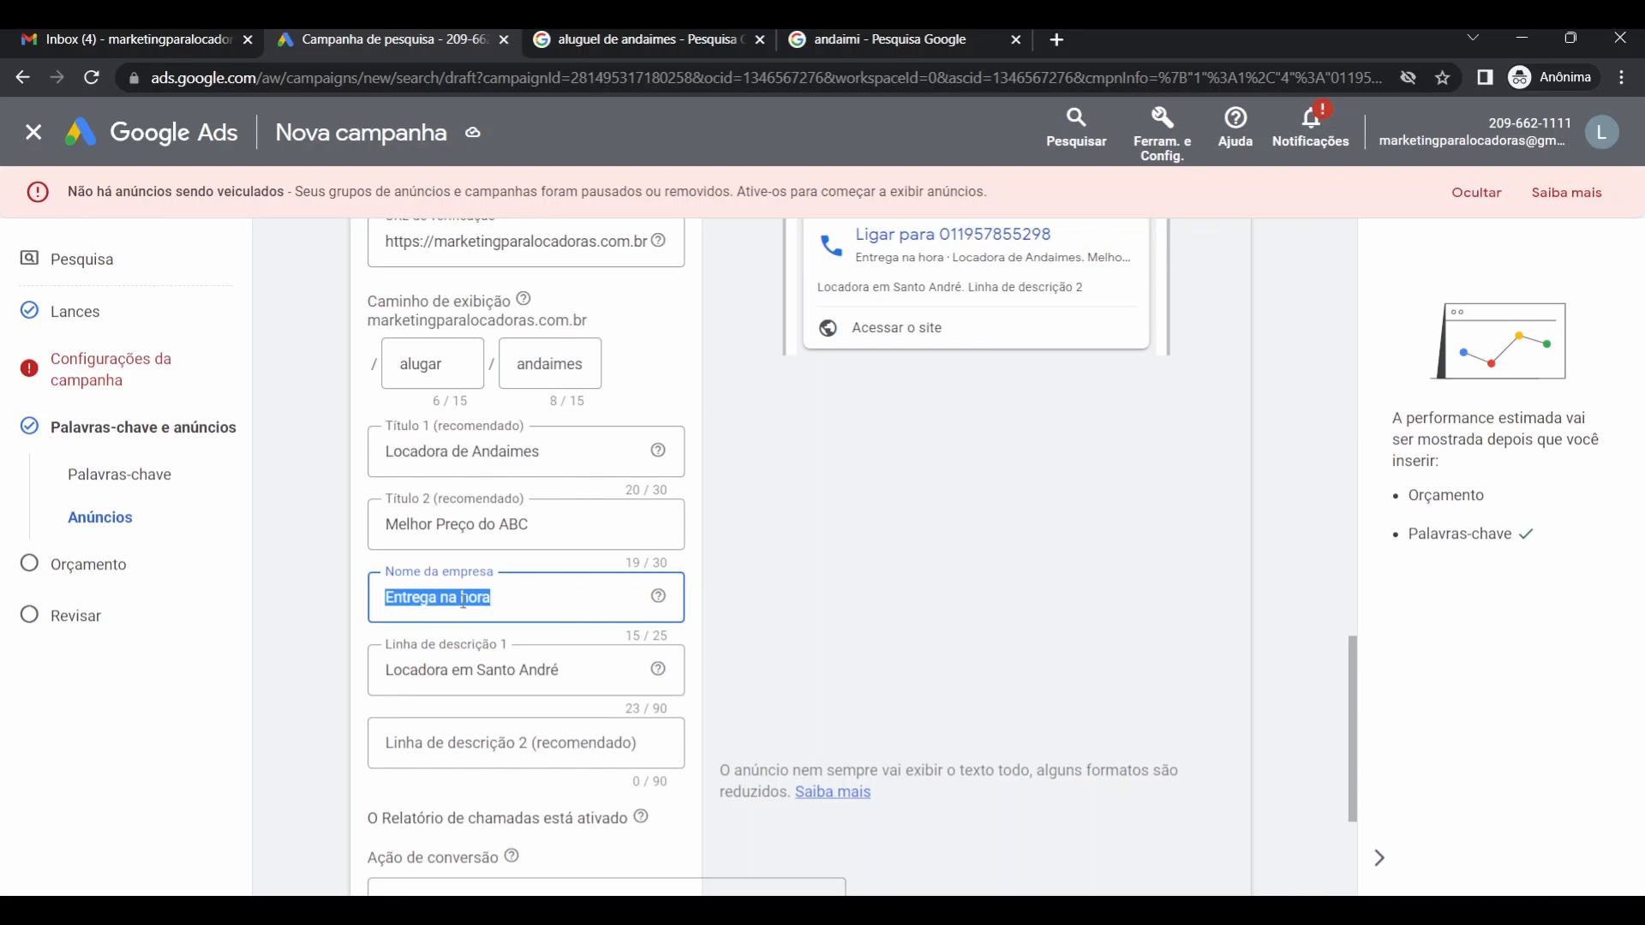
# Set business name 'Locadora A+' and extend description 1 with 'com os melhores preços da região. Entregamos no dia do pedido.'.
pyautogui.write('Locaodra')
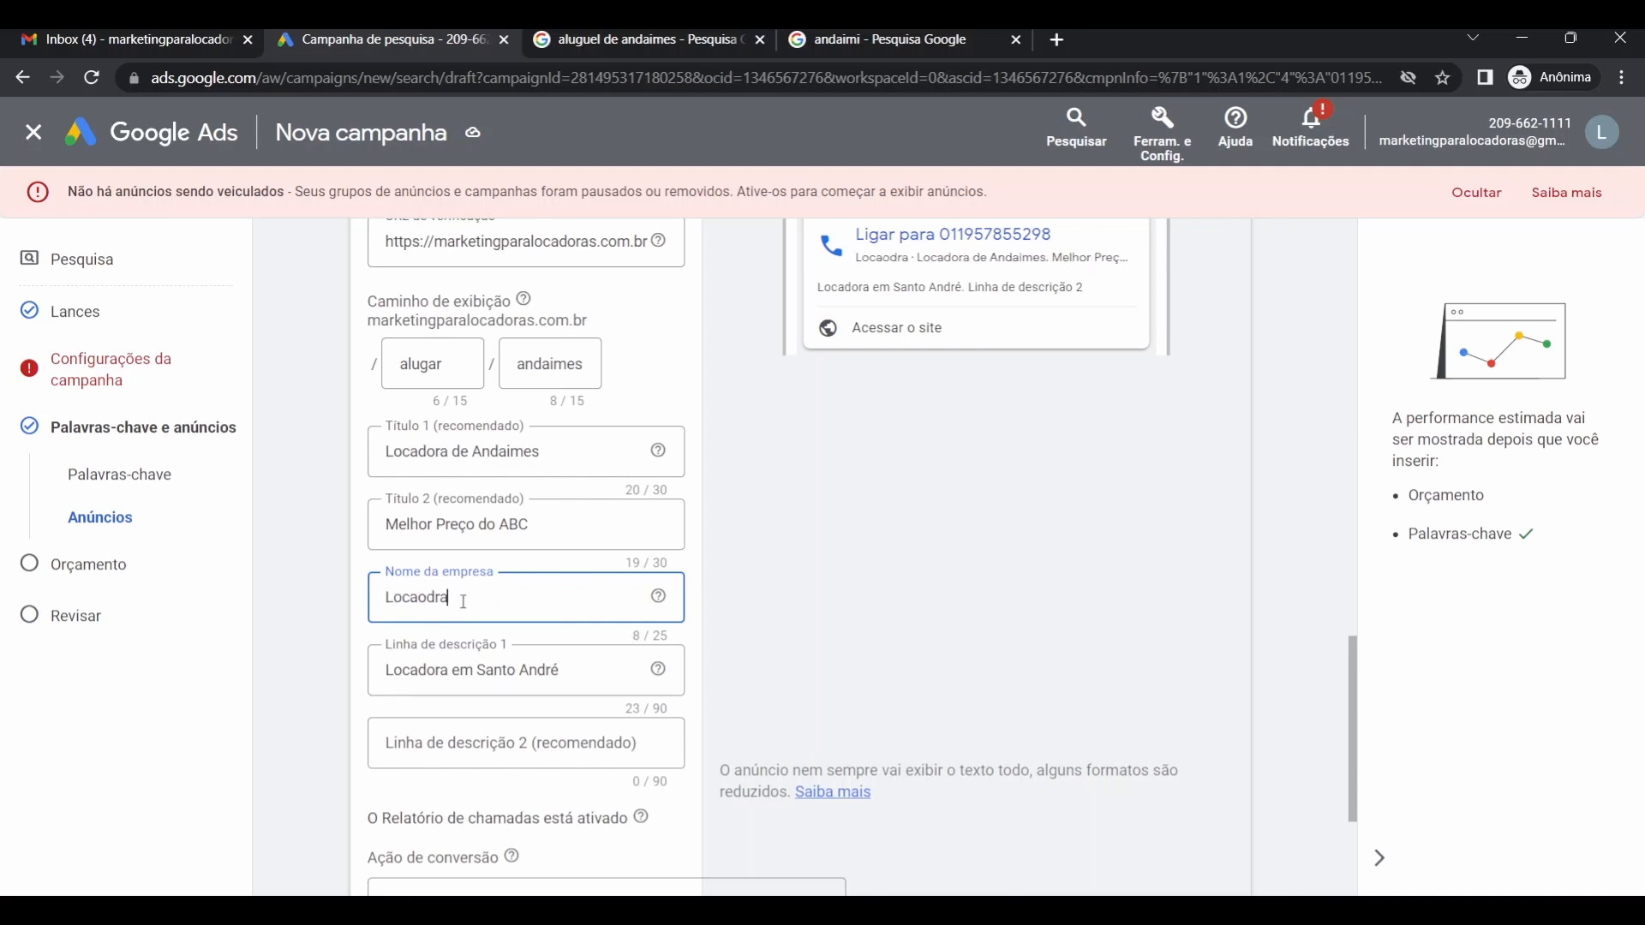
pyautogui.press('BackSpace')
pyautogui.press('BackSpace')
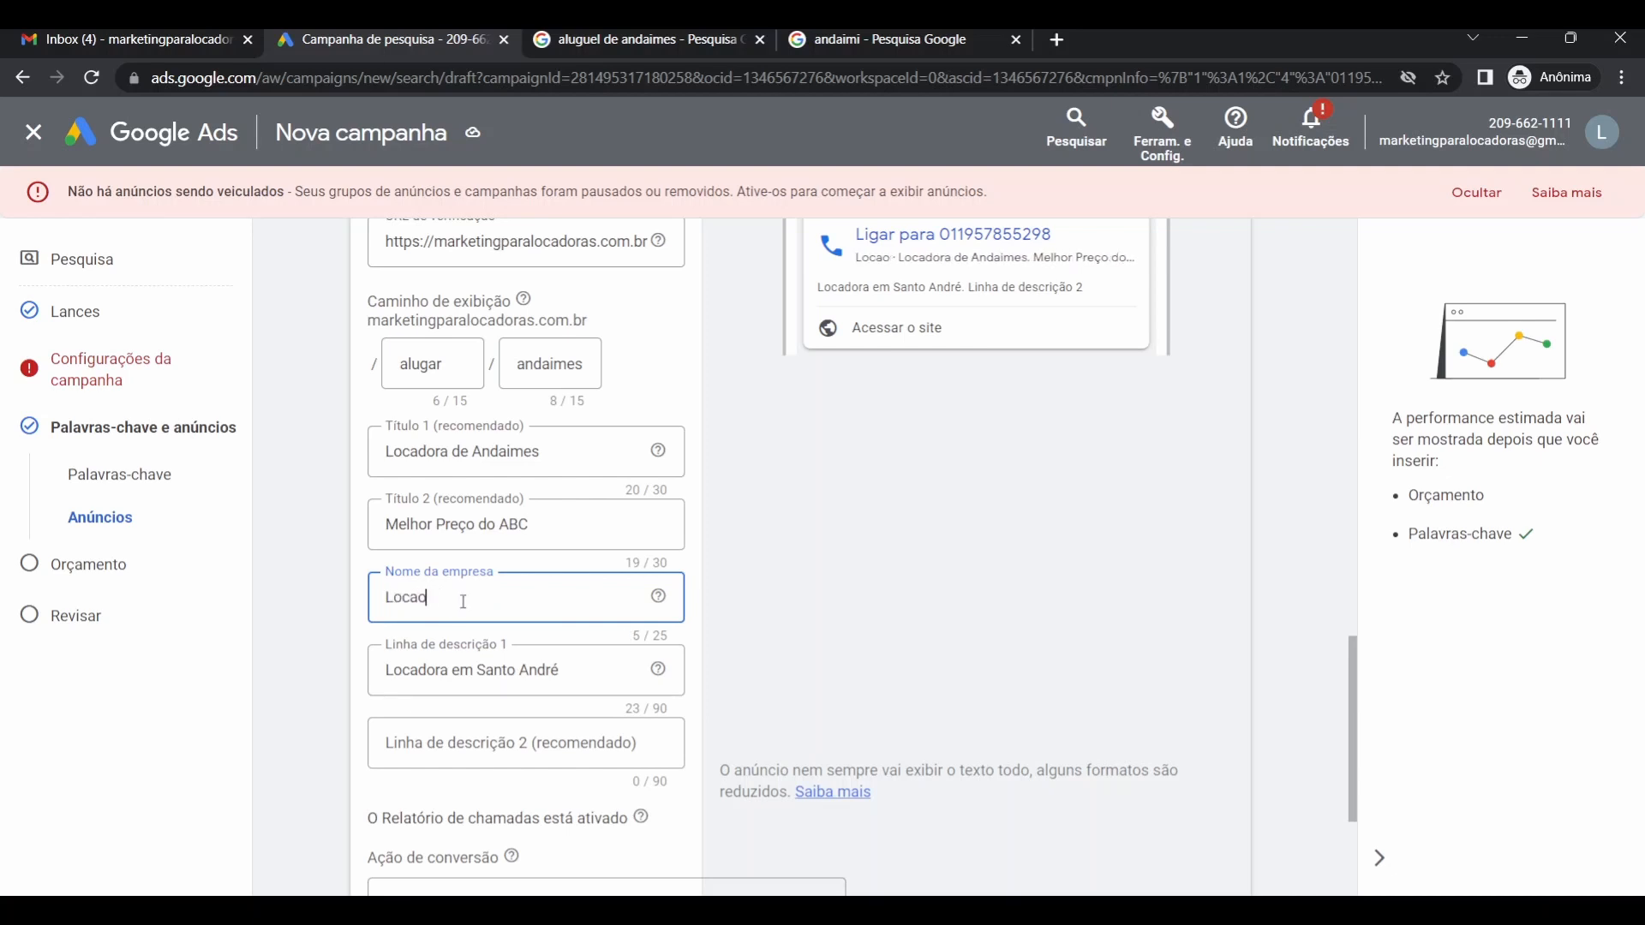
pyautogui.press('BackSpace')
pyautogui.write('dora')
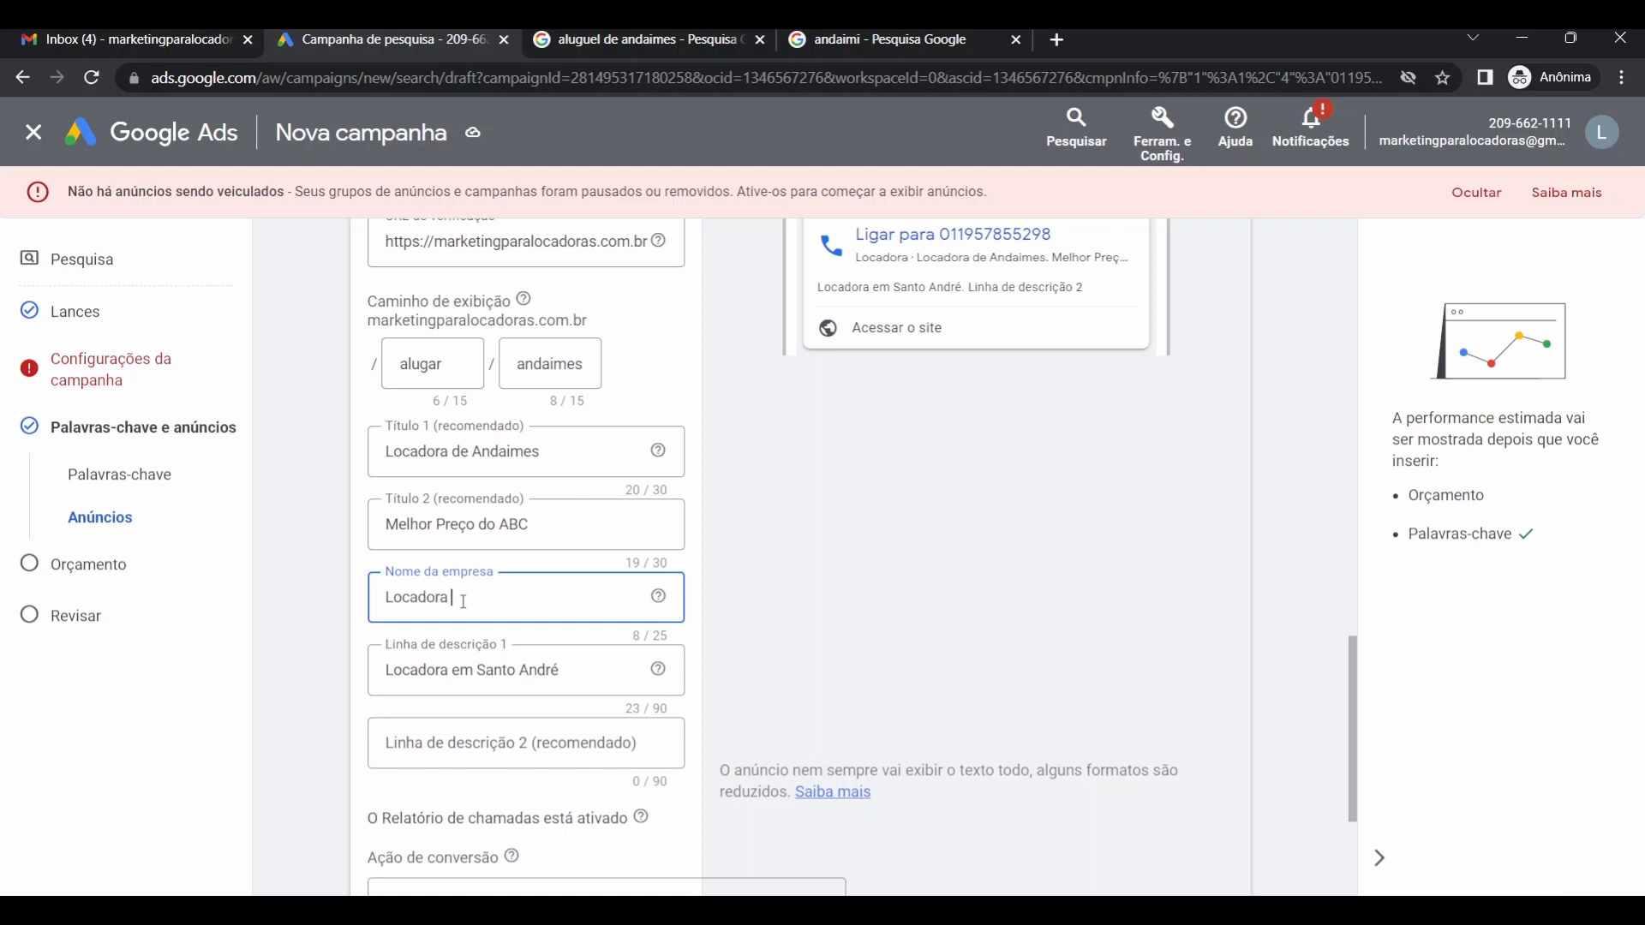
pyautogui.write(' A')
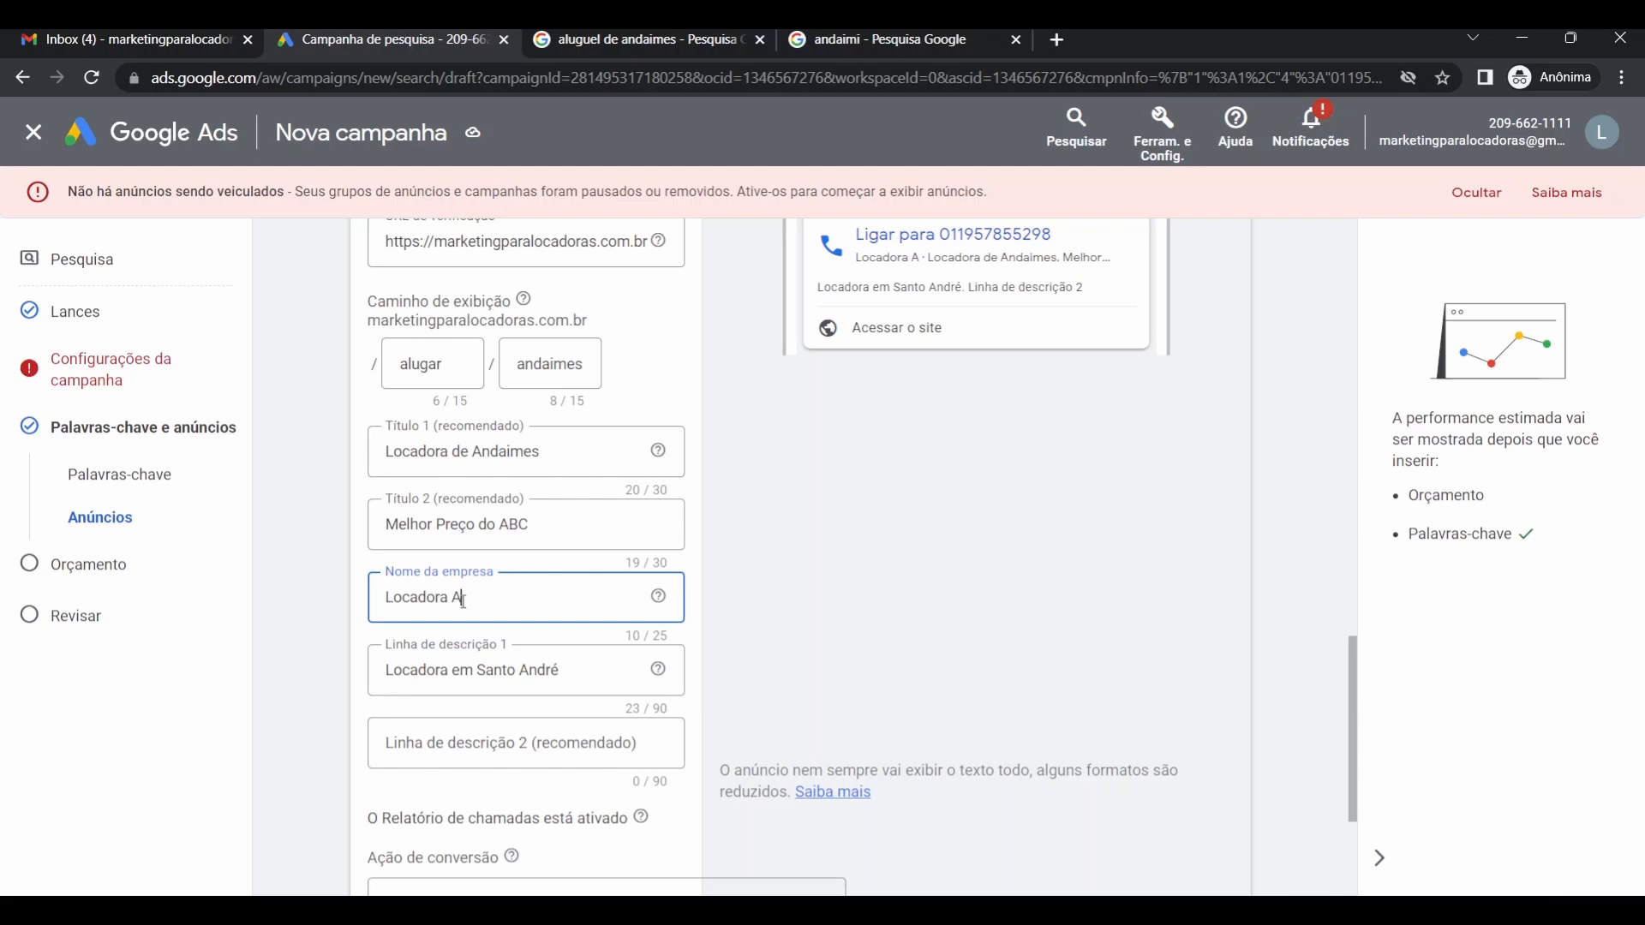
pyautogui.write('+')
pyautogui.tripleClick(471, 664)
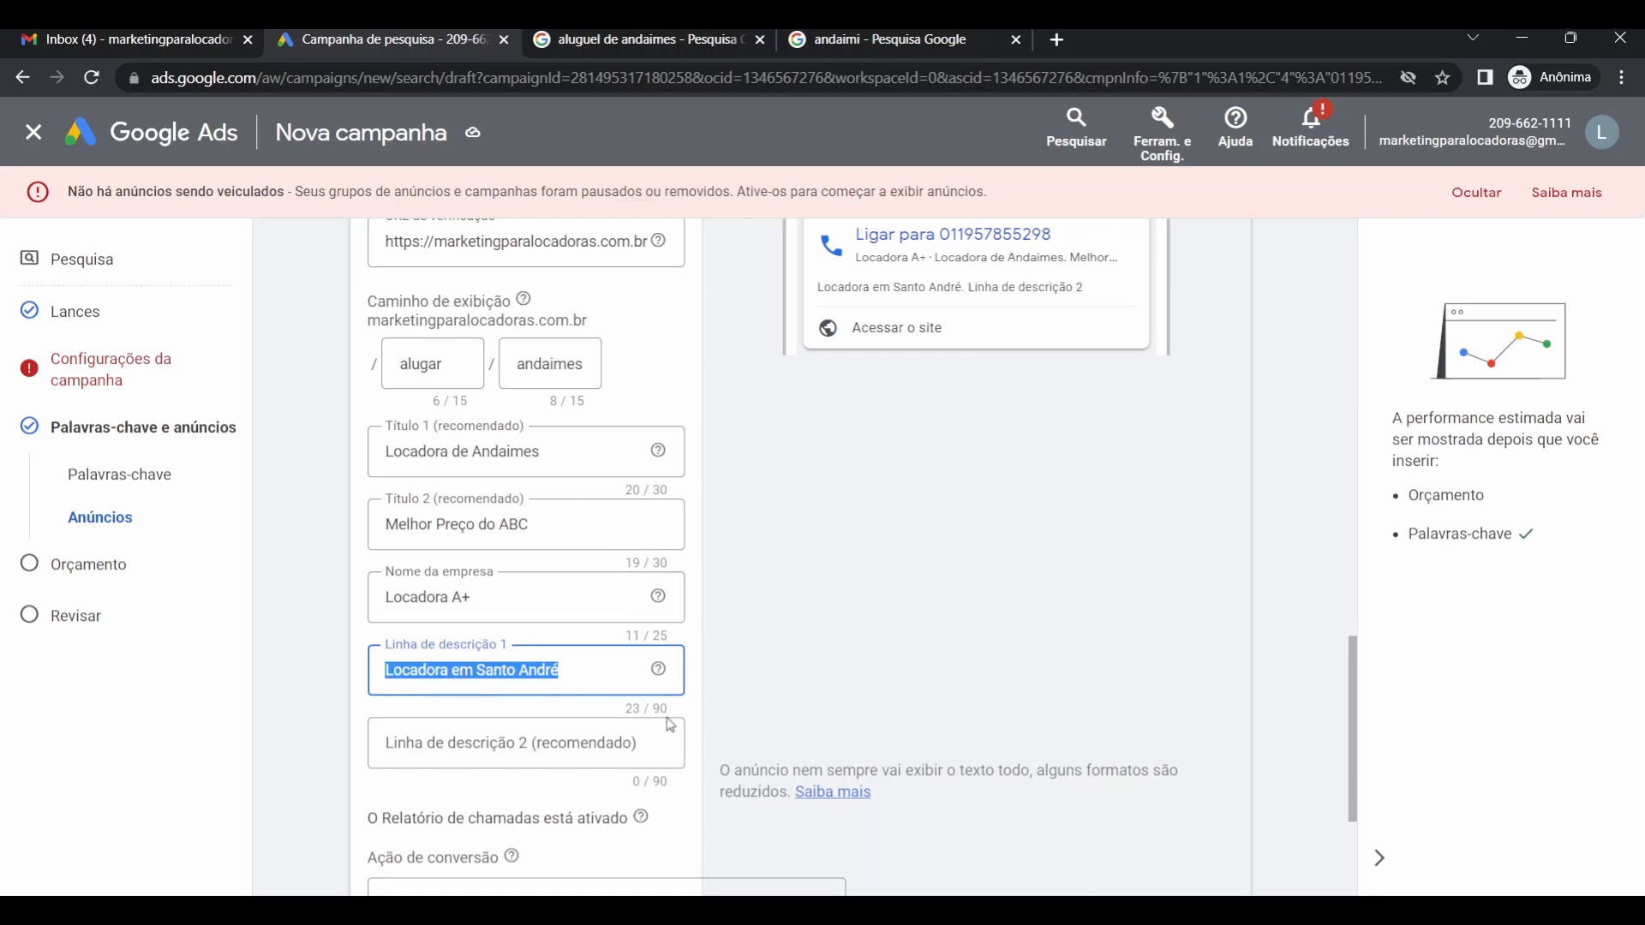
pyautogui.click(558, 686)
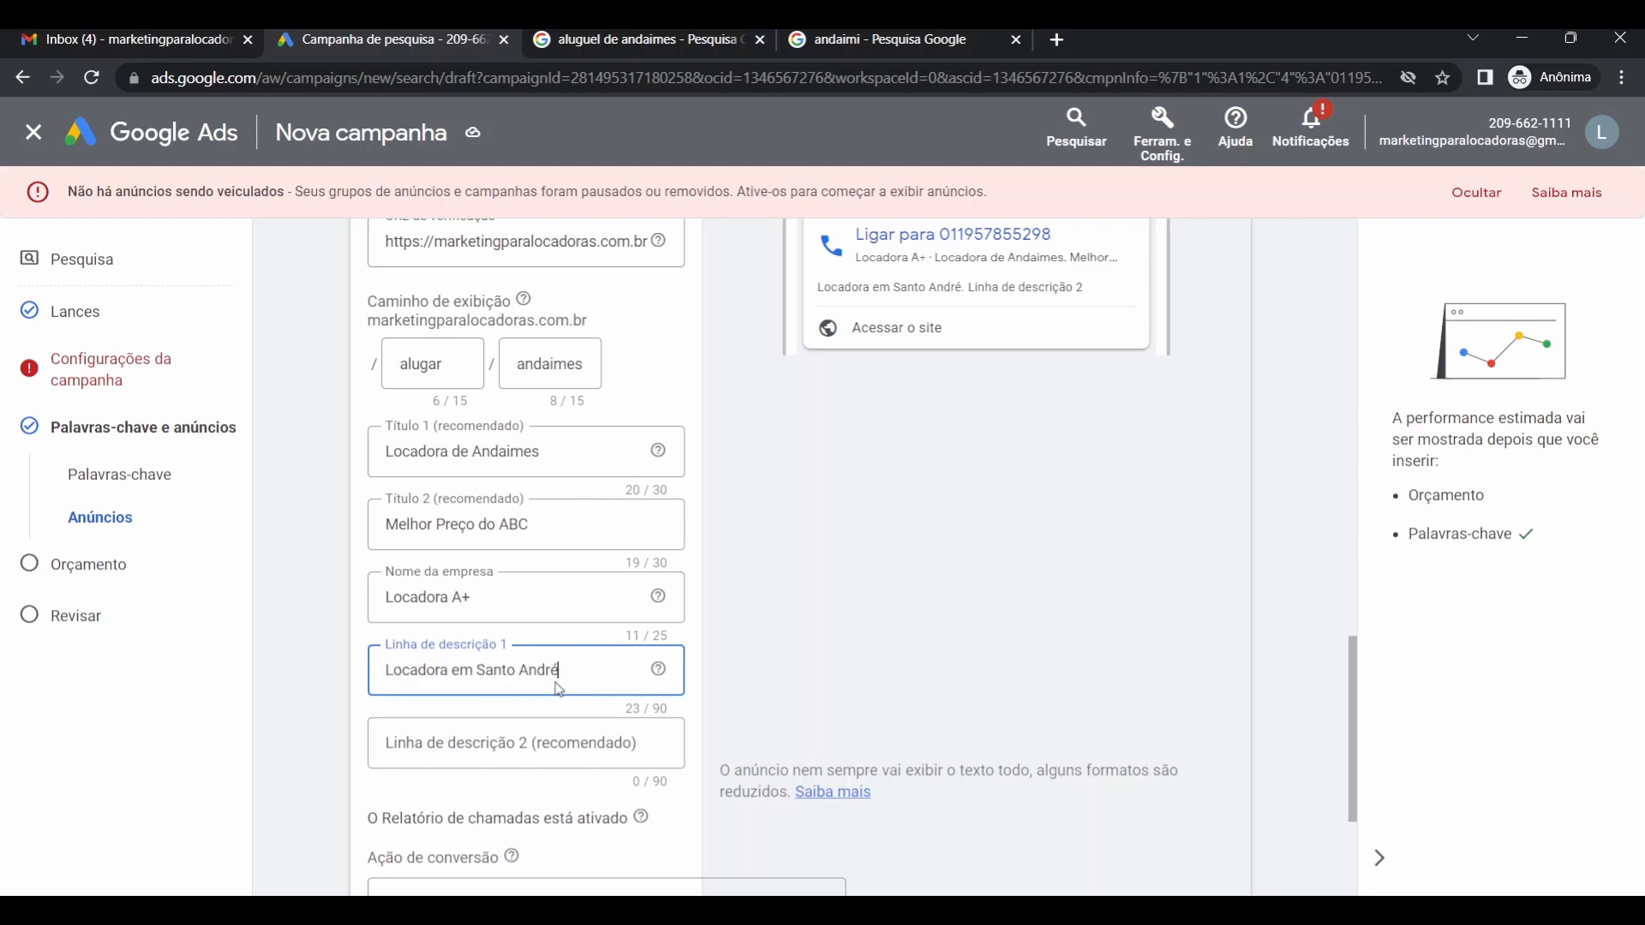
pyautogui.write('com os melhores p')
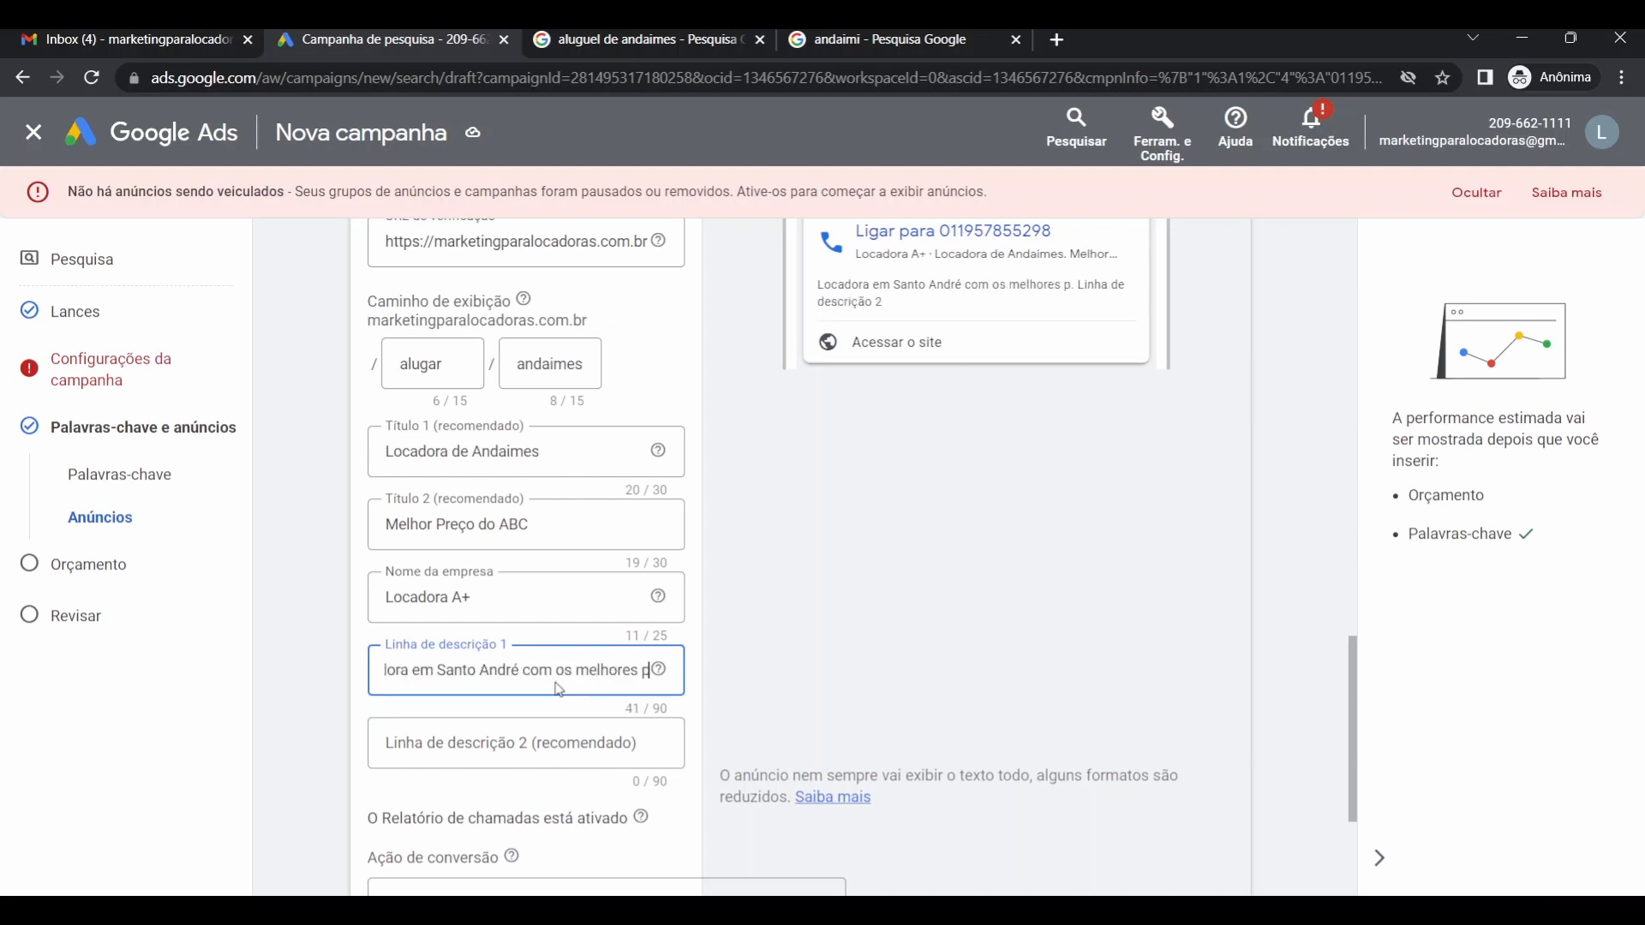
pyautogui.write('reços da re')
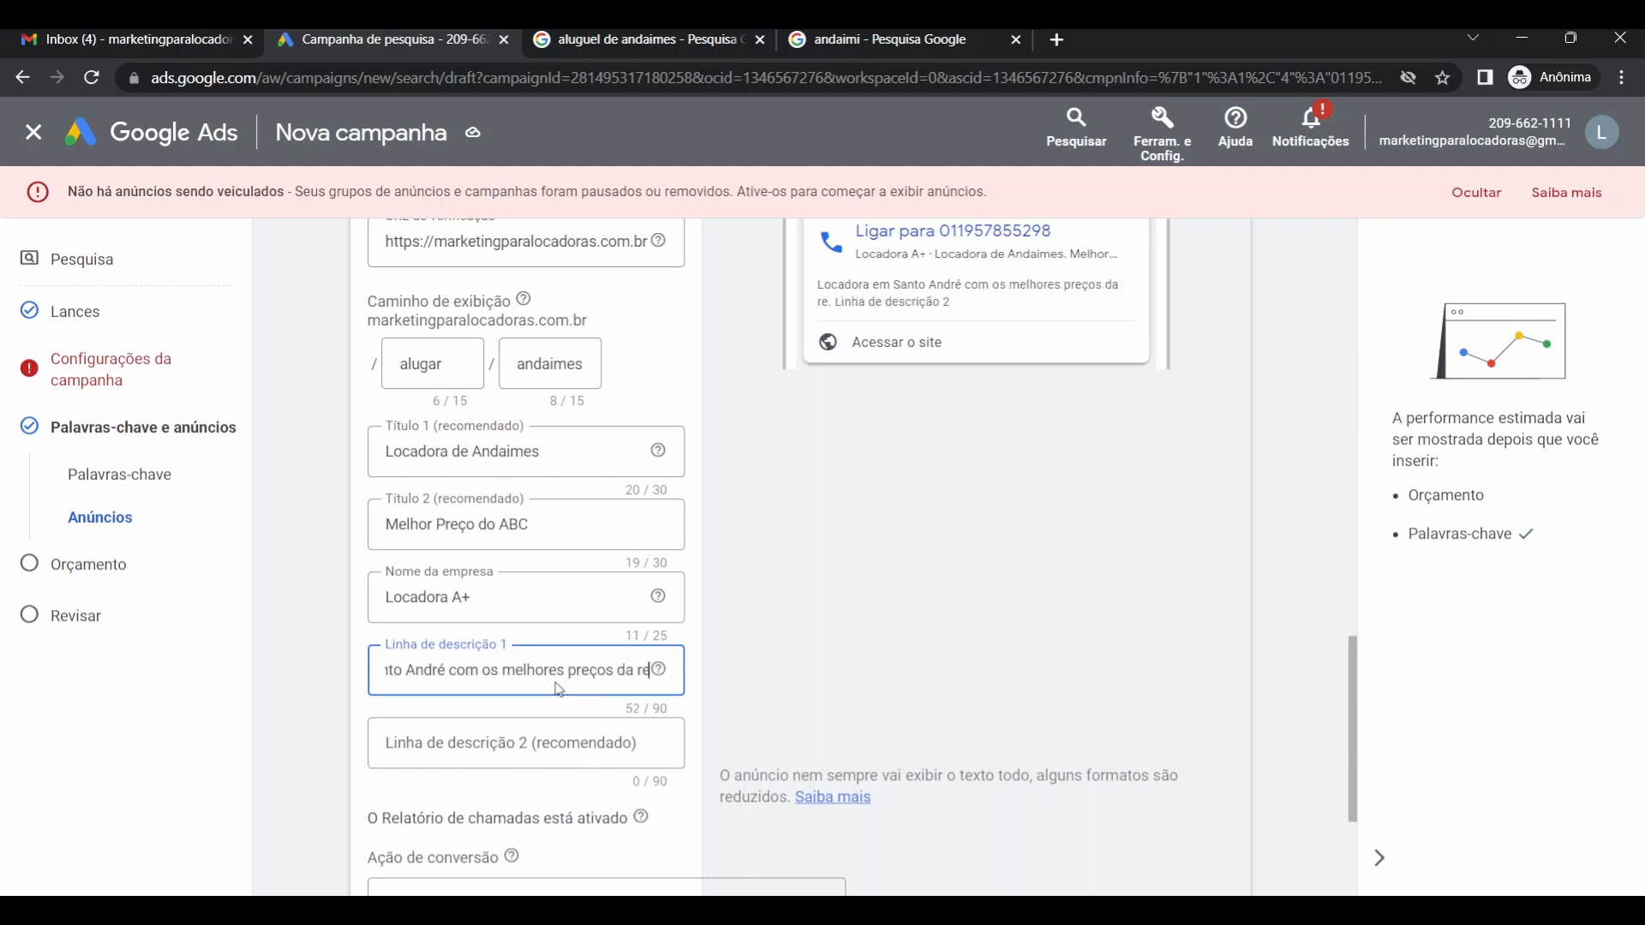
pyautogui.write('giã')
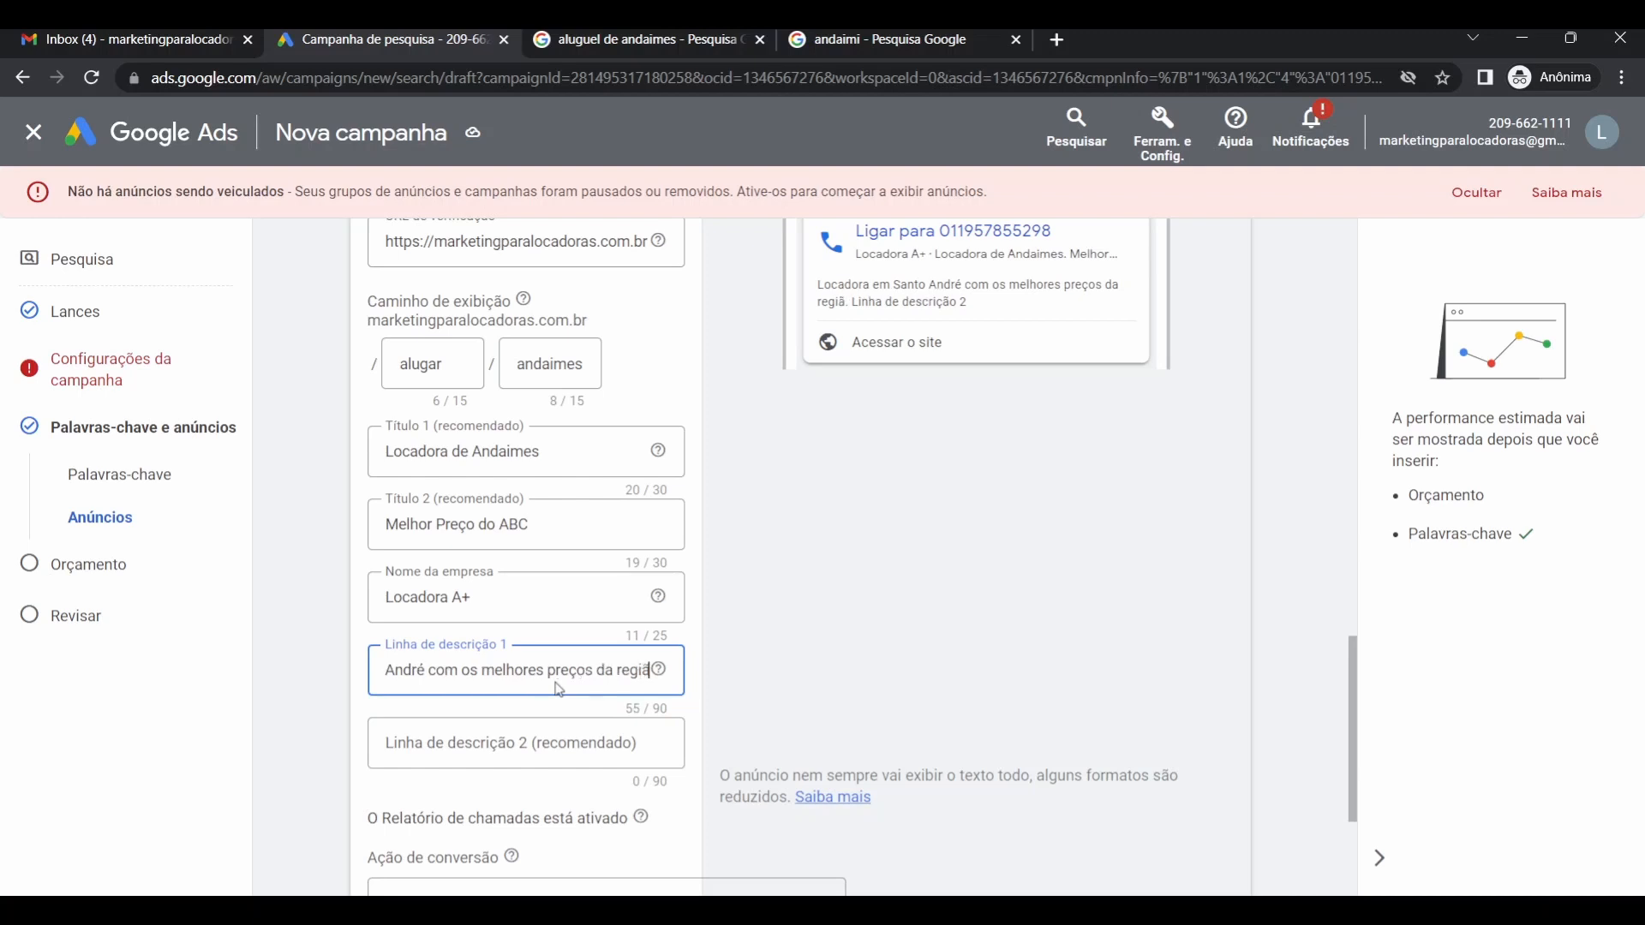
pyautogui.write('o.')
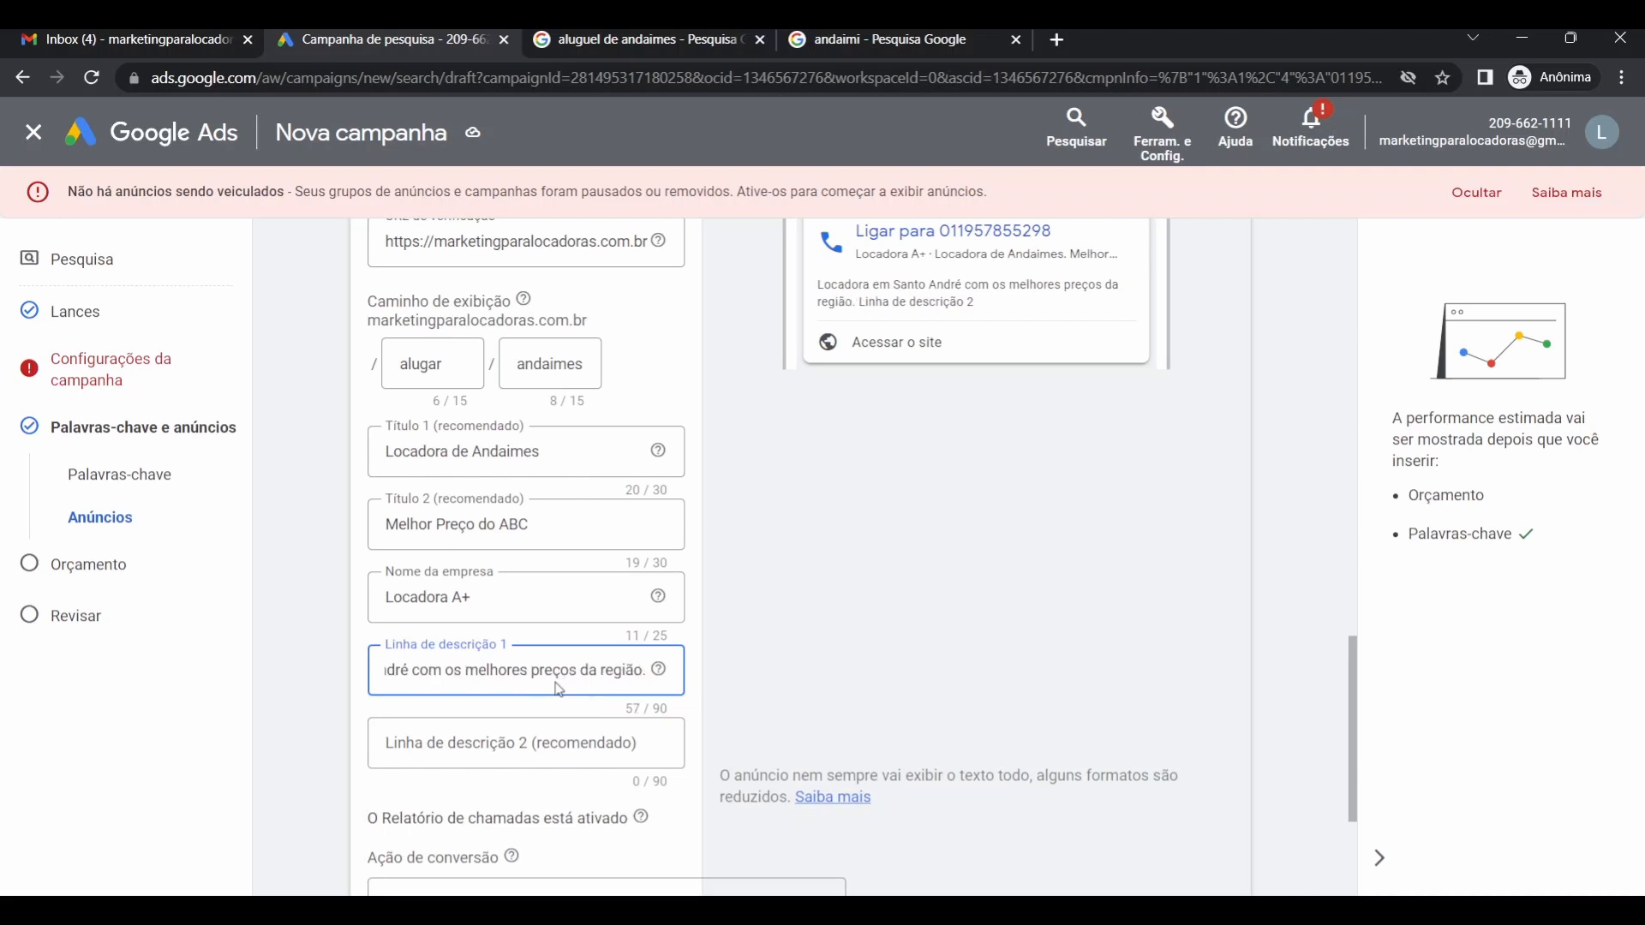
pyautogui.write(' Entregamos')
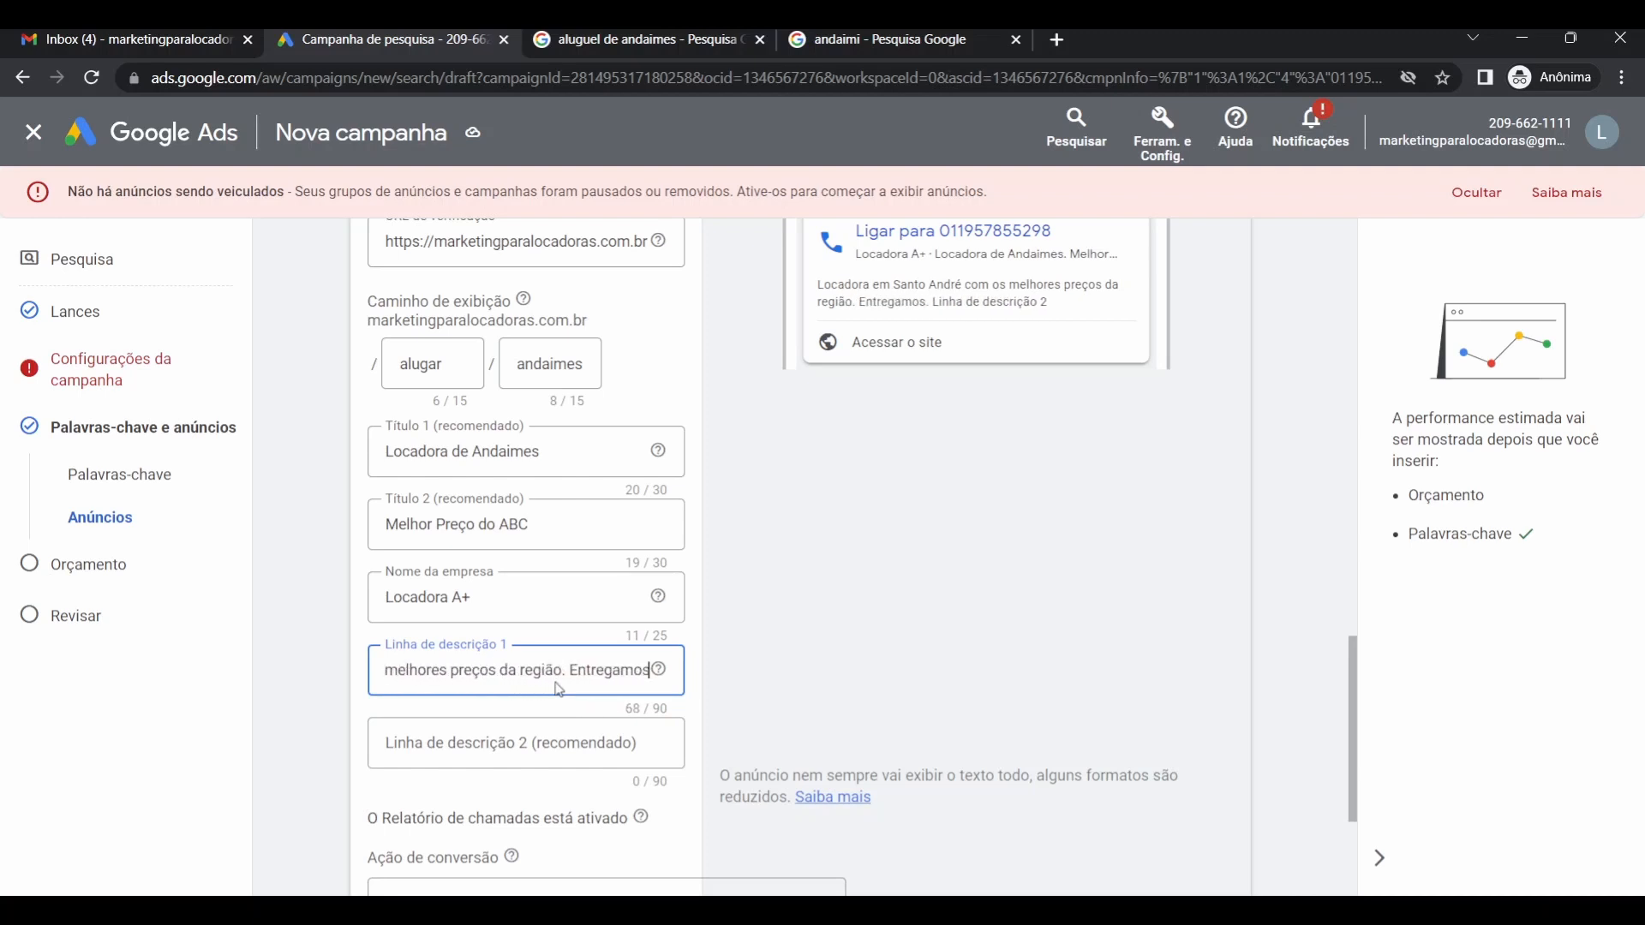
pyautogui.write(' no')
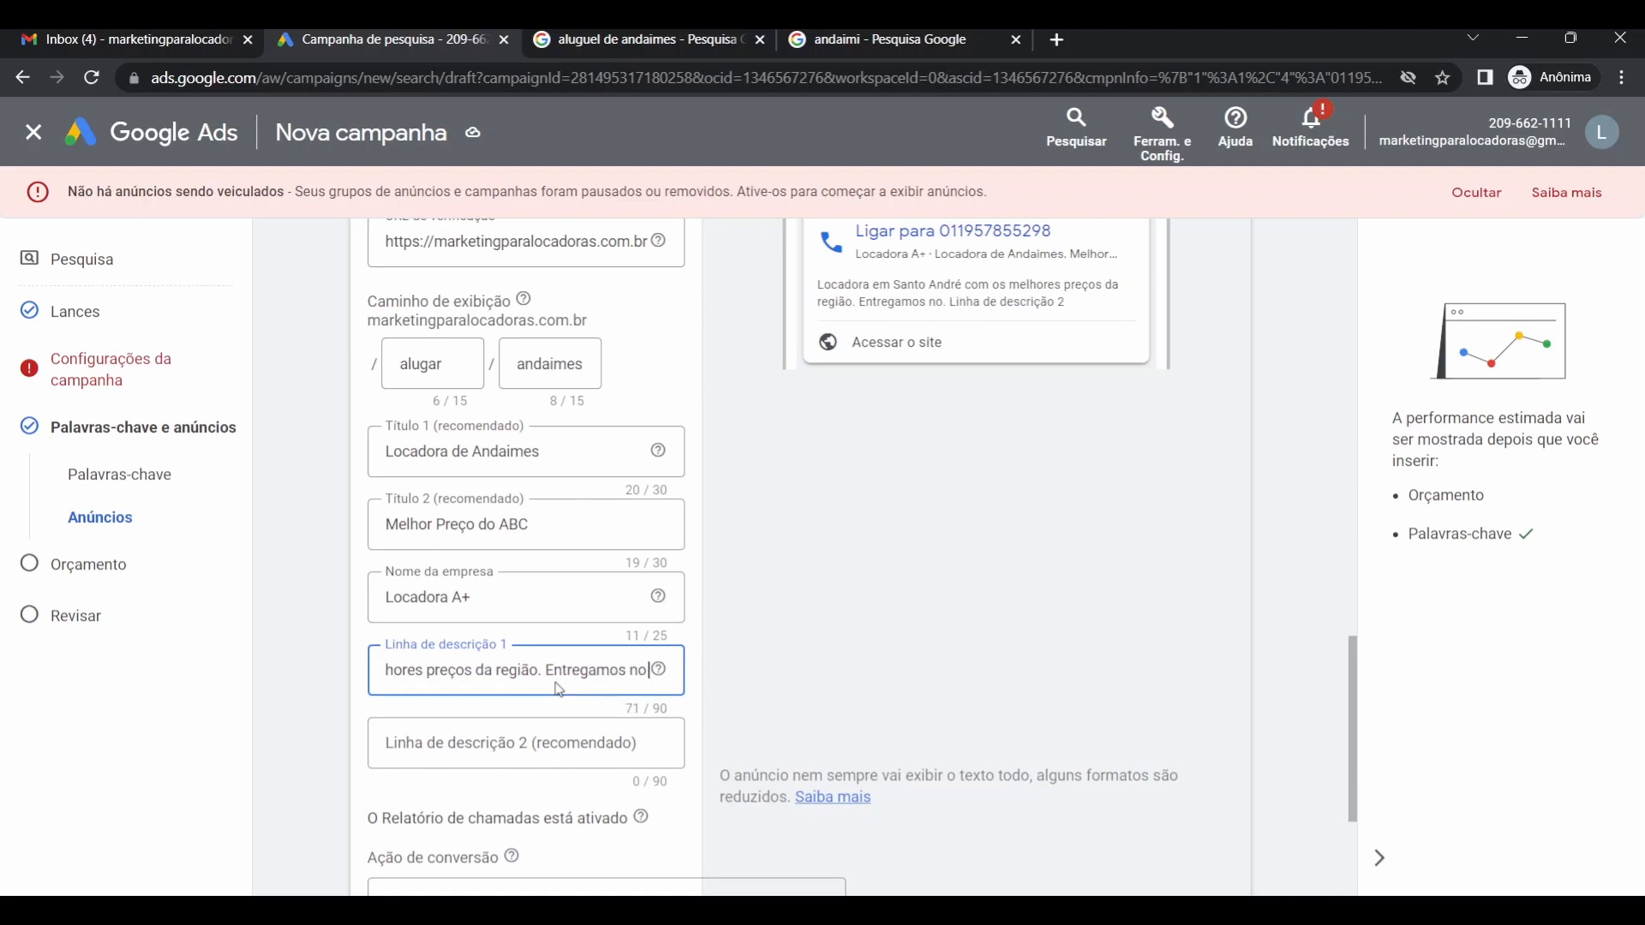
pyautogui.write(' dia')
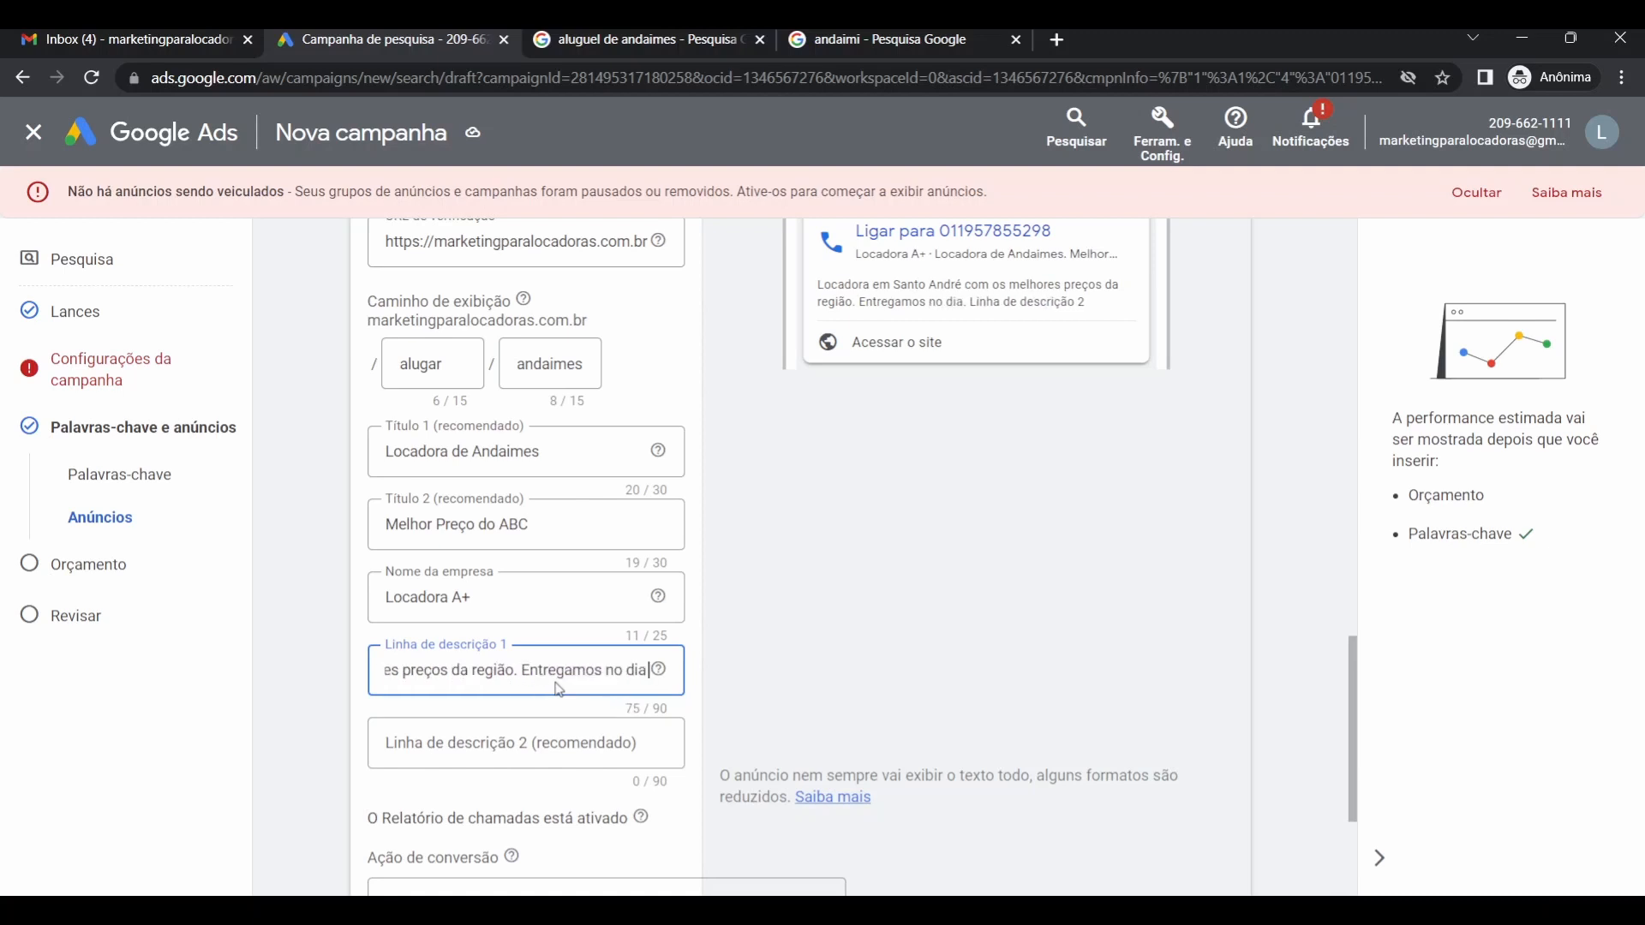
pyautogui.write(' do pedido')
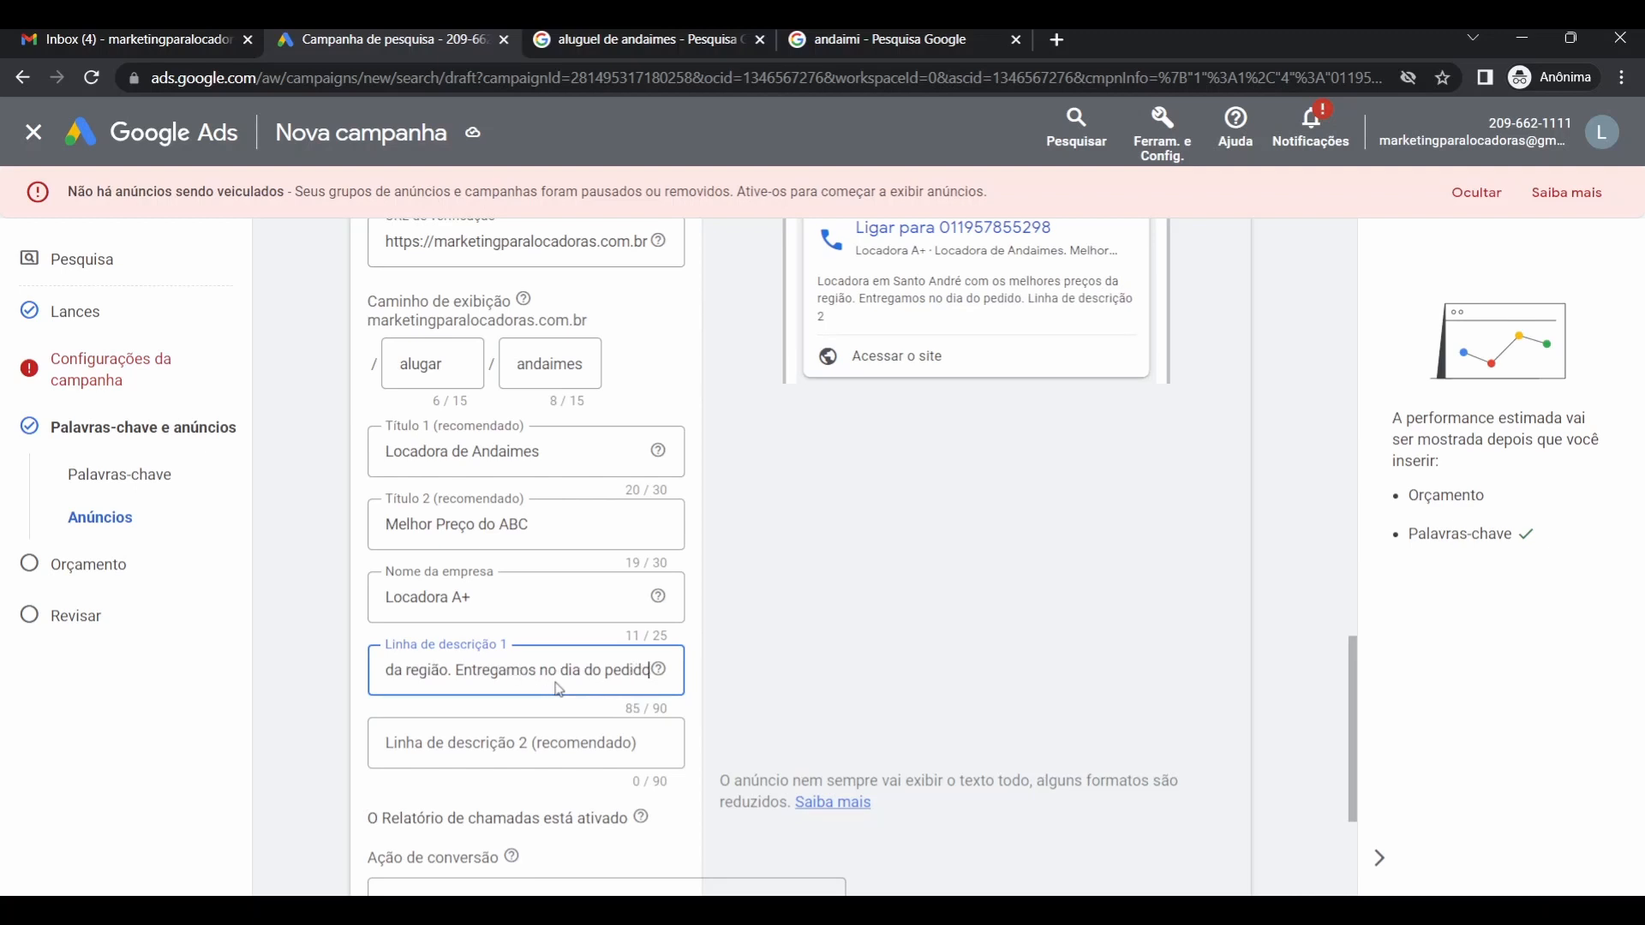
pyautogui.write('.')
pyautogui.click(489, 743)
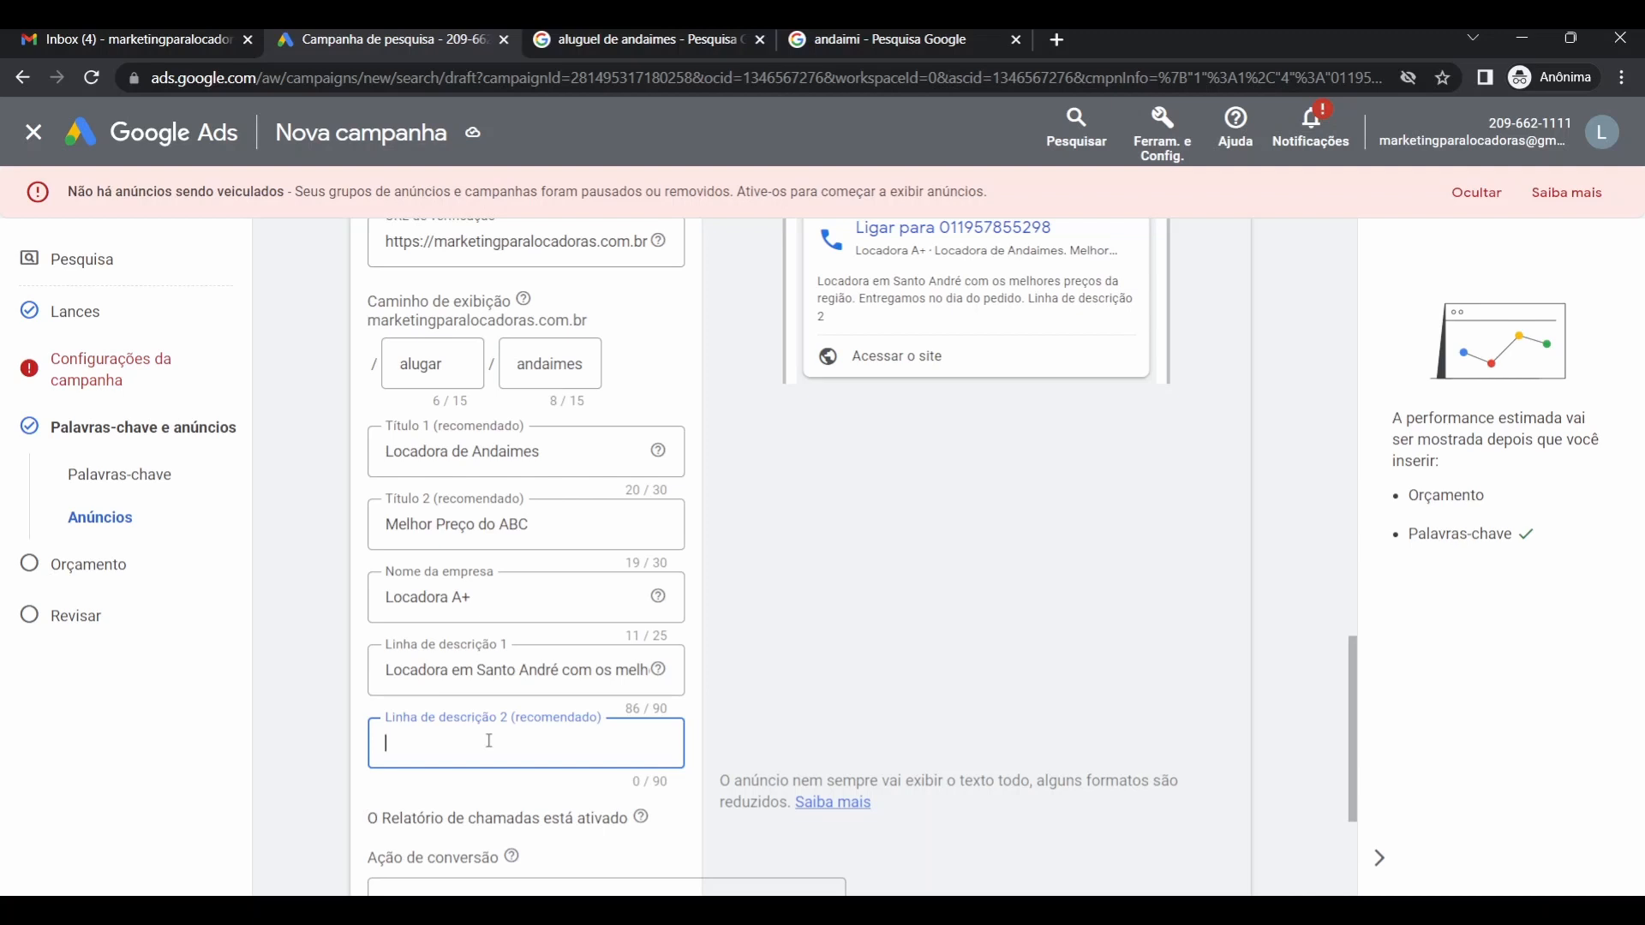
# Type description line 2: 'Andaimes para diversos tipos de obras. Entre em contato e escolha o melhor para você'.
pyautogui.write('Anda')
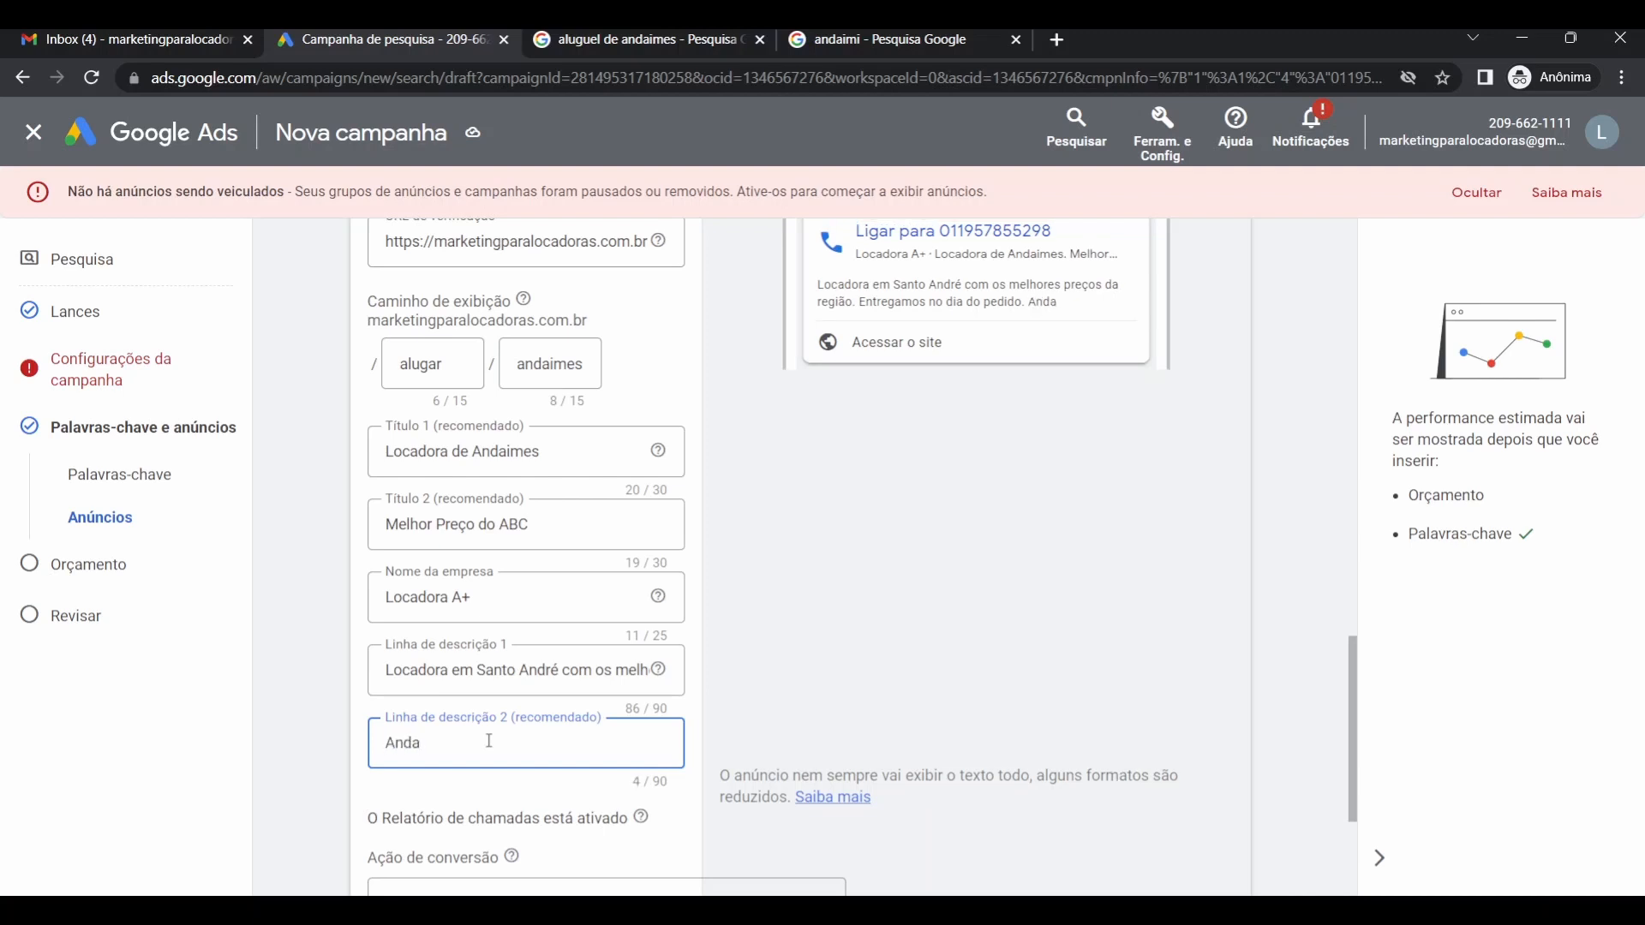
pyautogui.write('imes para diversos tipos')
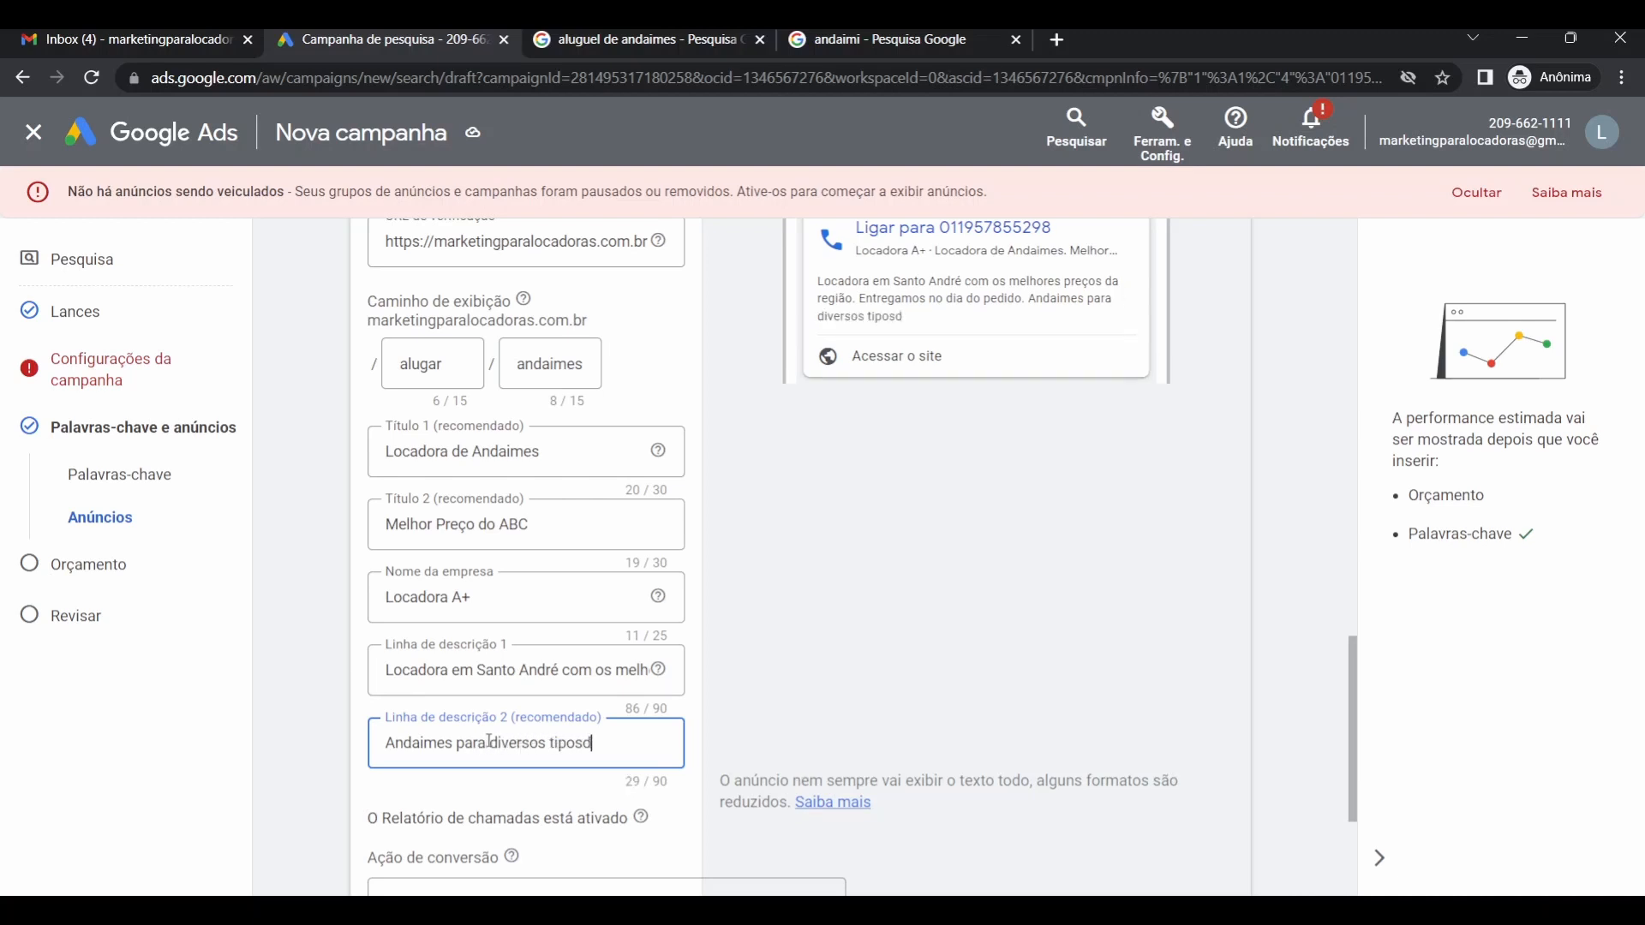
pyautogui.write(' de ovras')
pyautogui.press('BackSpace')
pyautogui.press('BackSpace')
pyautogui.press('BackSpace')
pyautogui.press('BackSpace')
pyautogui.write('bras. Entre em contato')
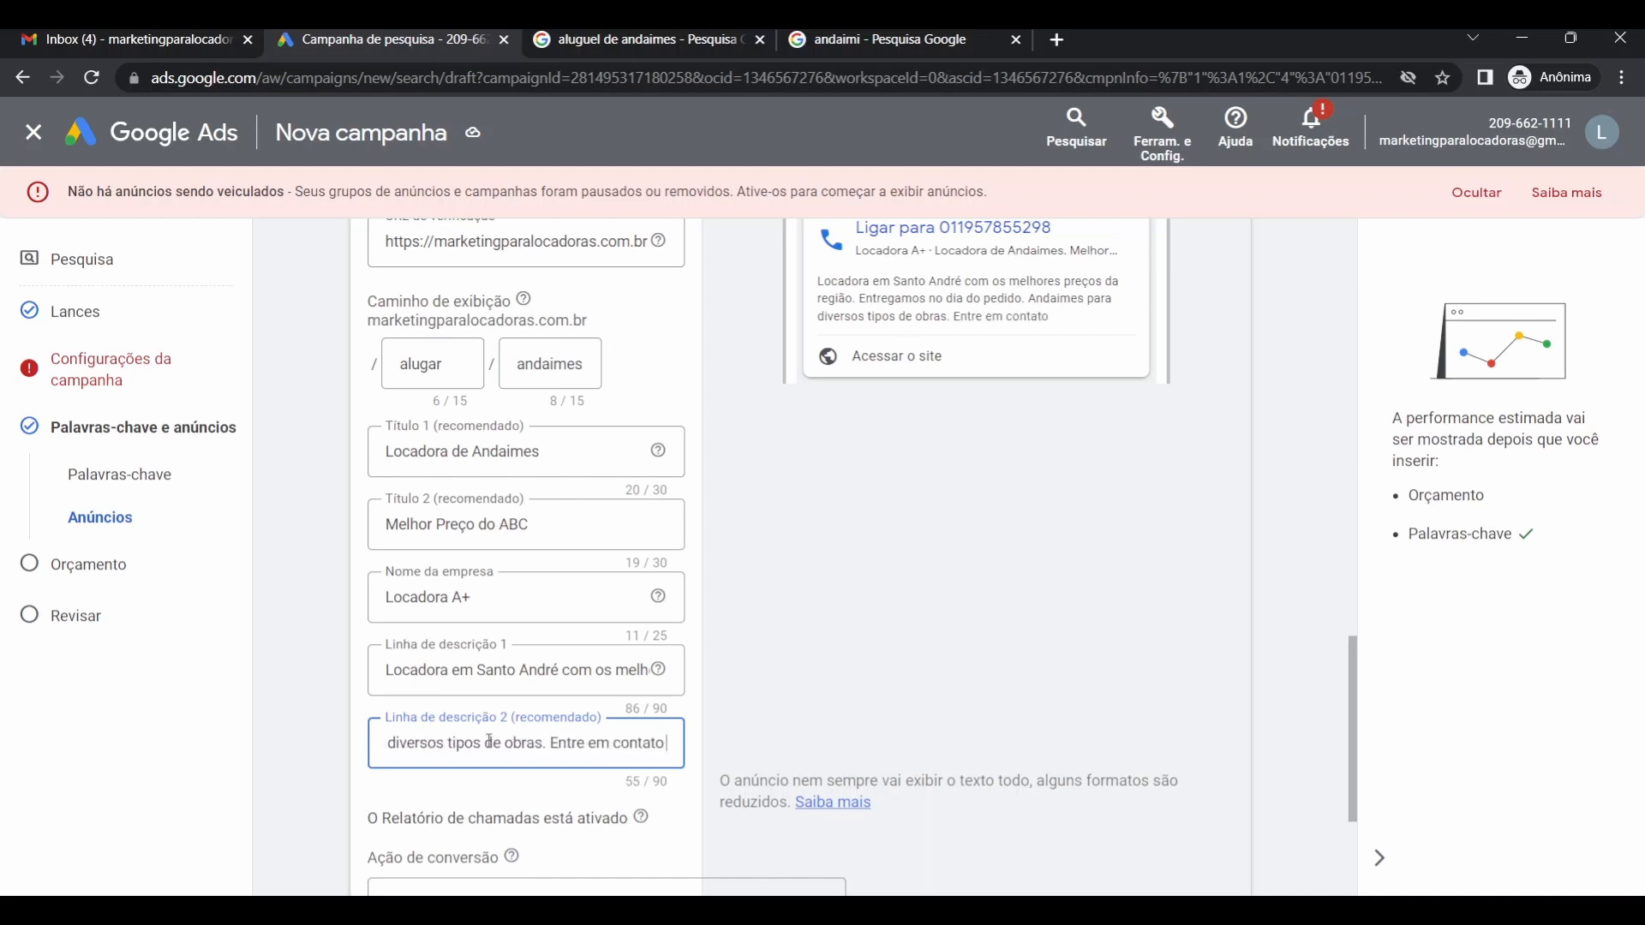
pyautogui.write(' e e')
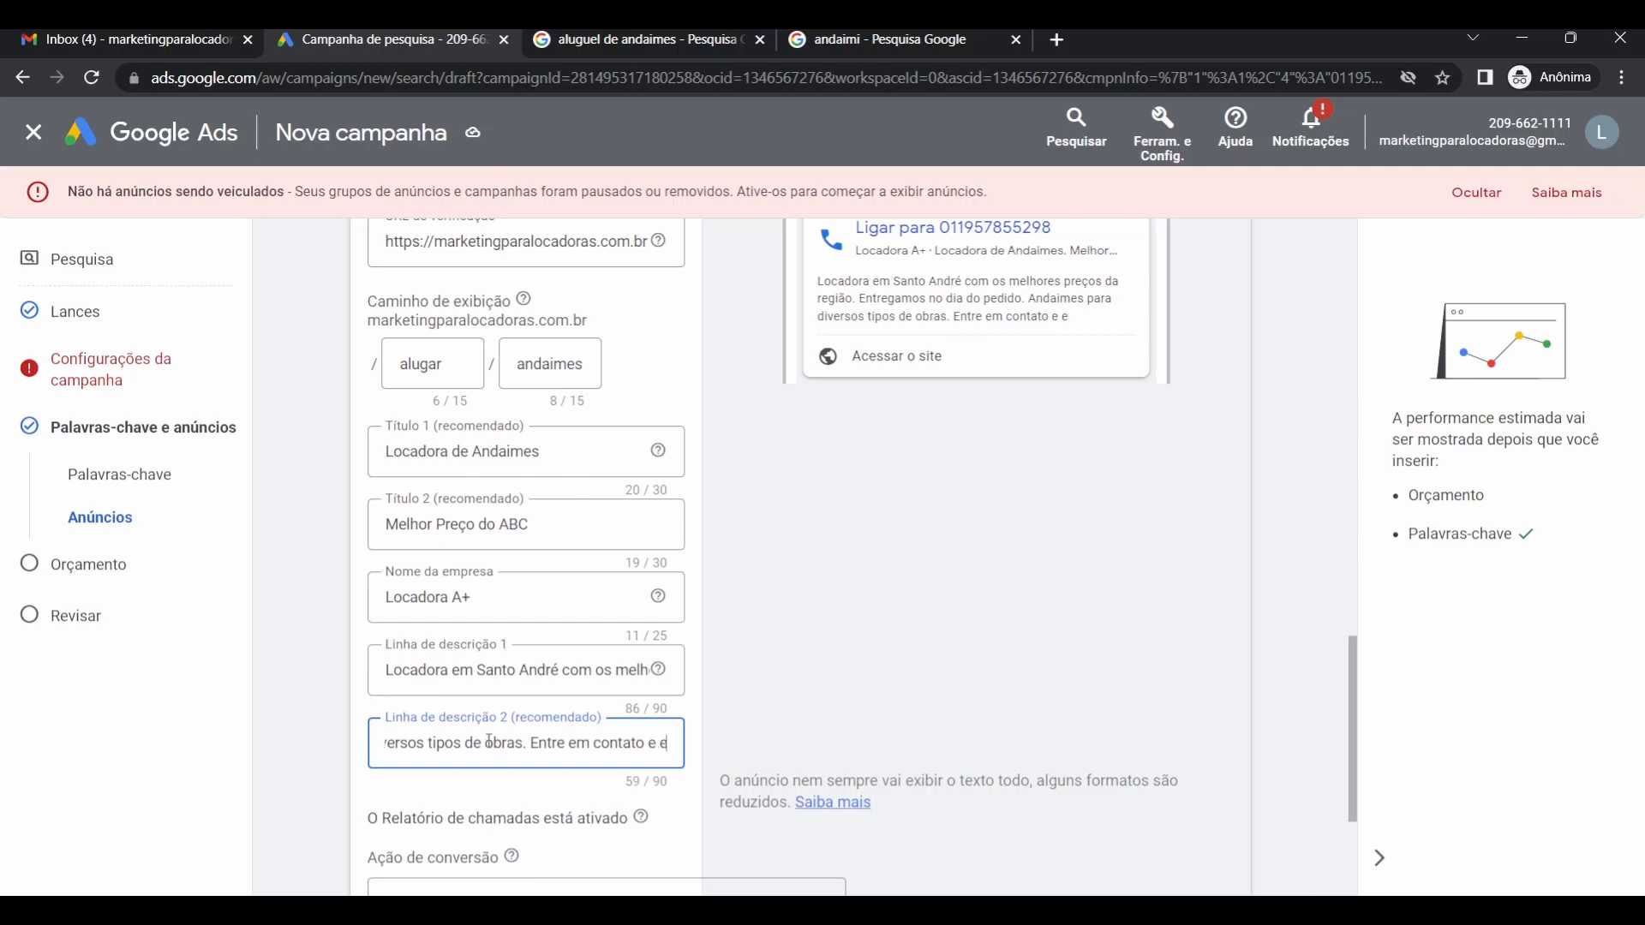
pyautogui.write('scolha o mel')
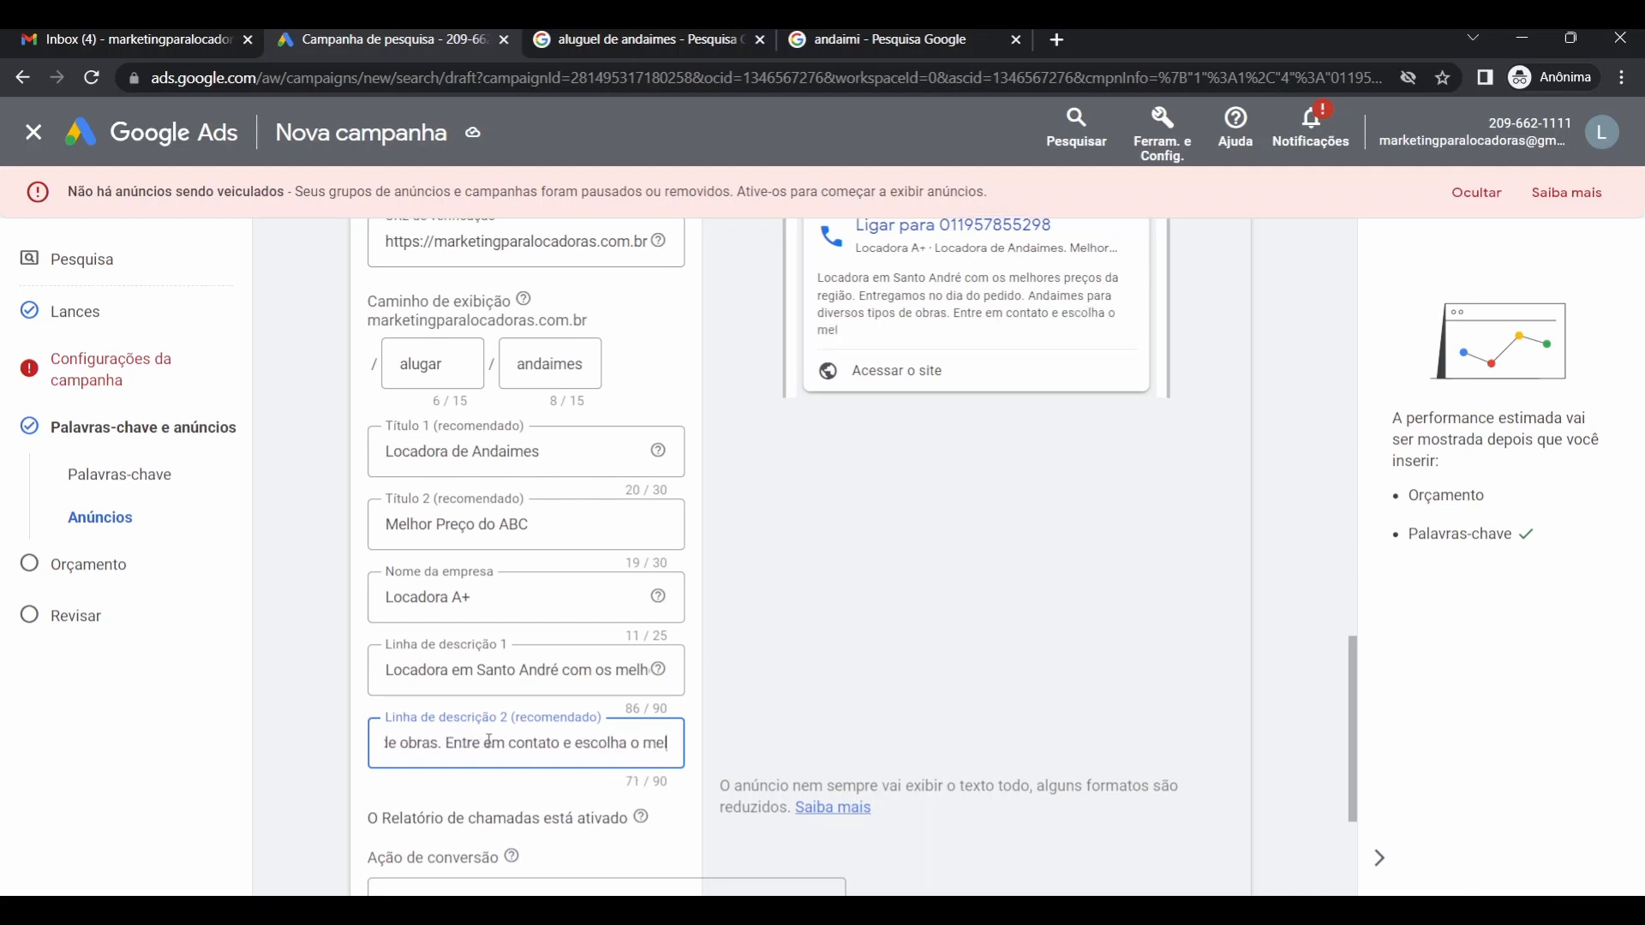
pyautogui.write('hor para v')
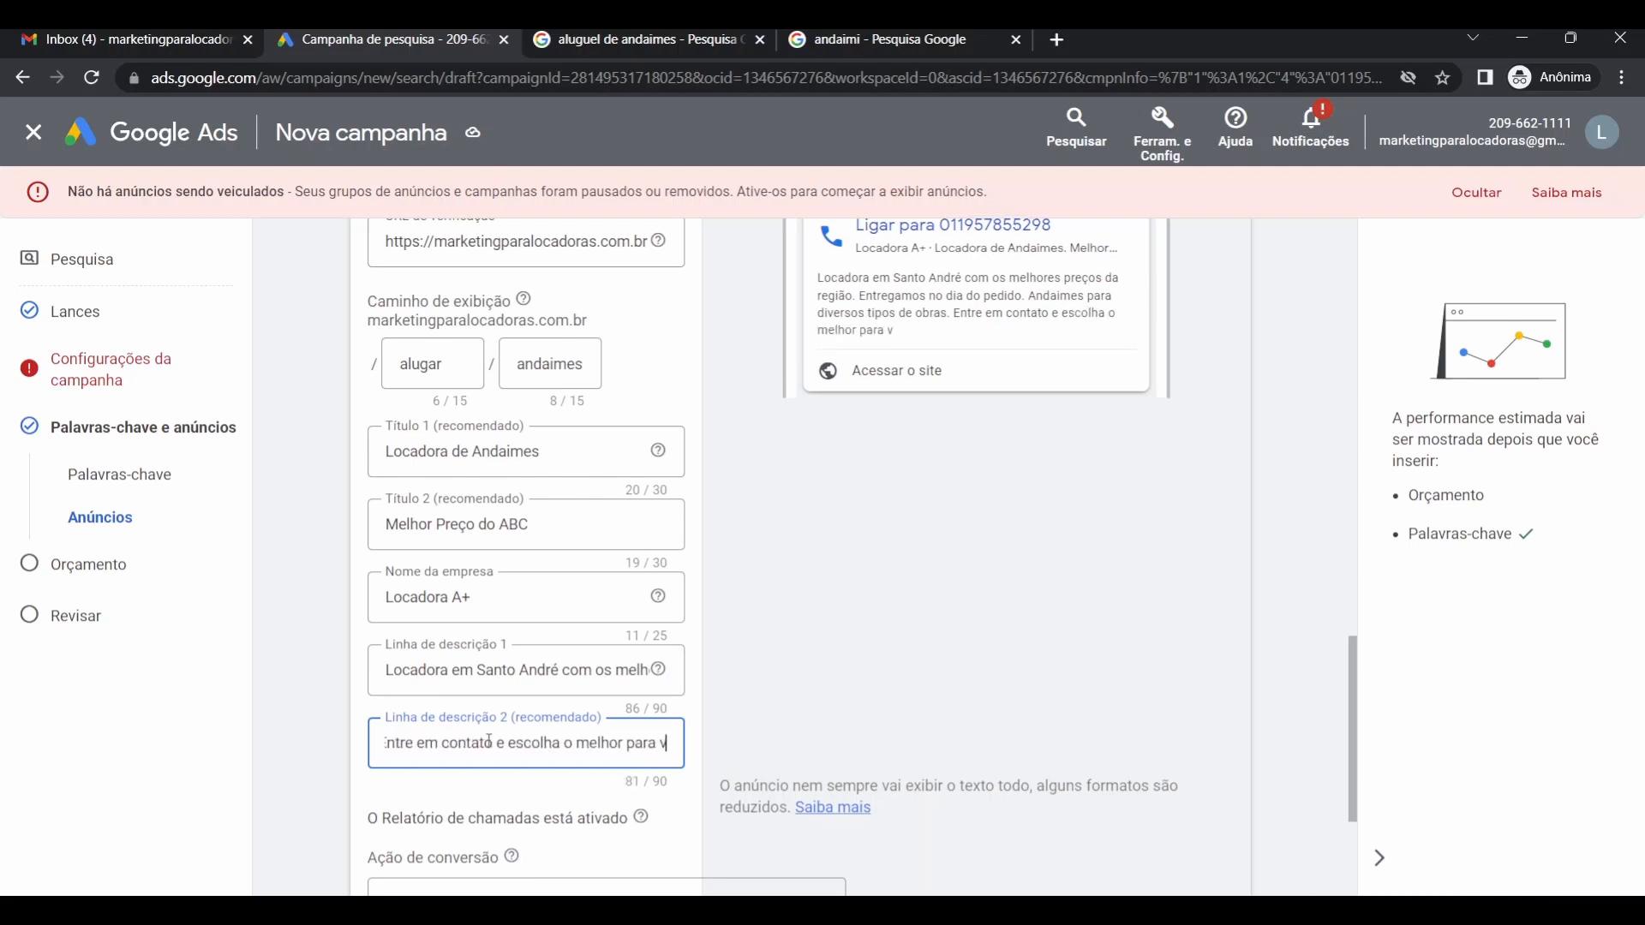
pyautogui.write('océ')
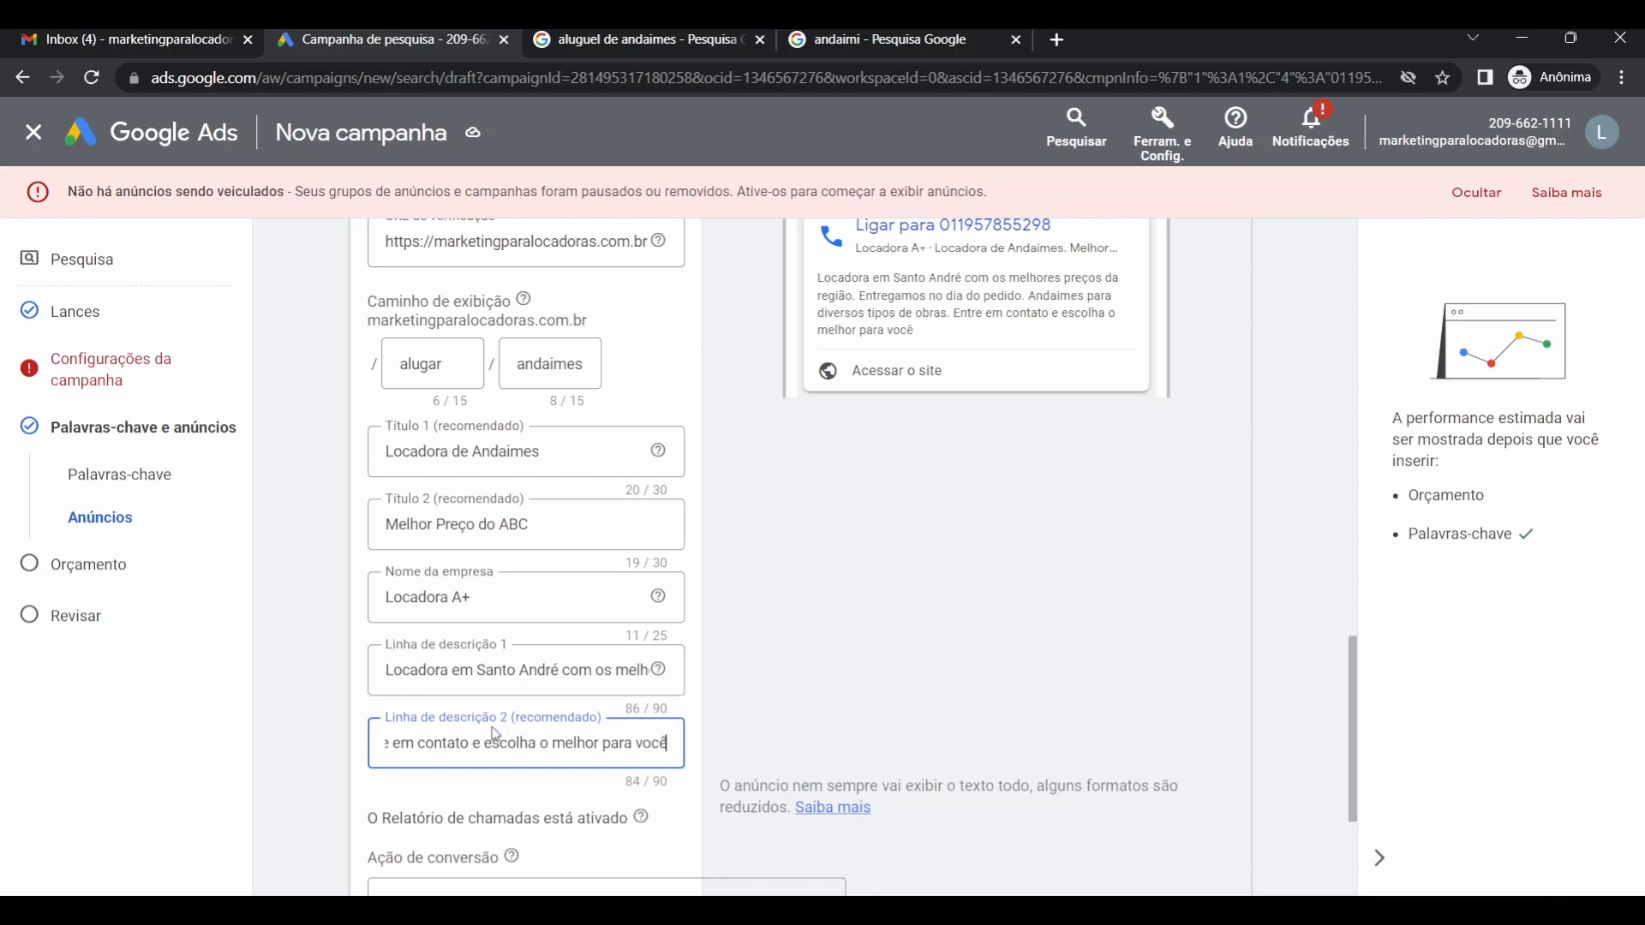
pyautogui.scroll(-3, 463, 713)
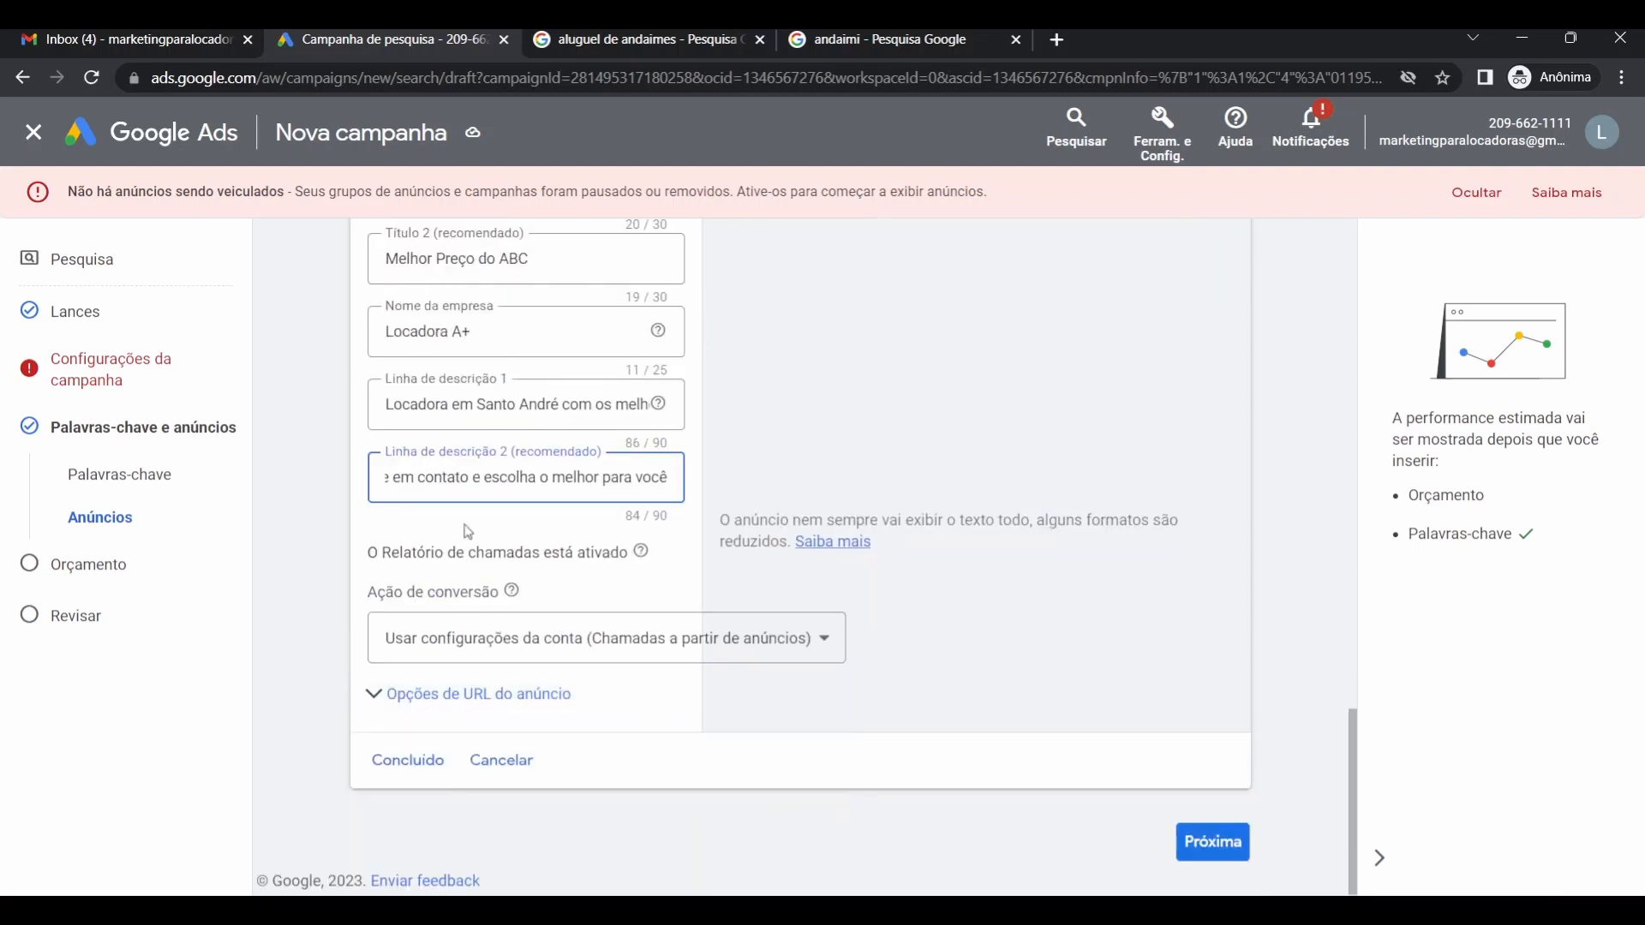
pyautogui.scroll(2, 532, 514)
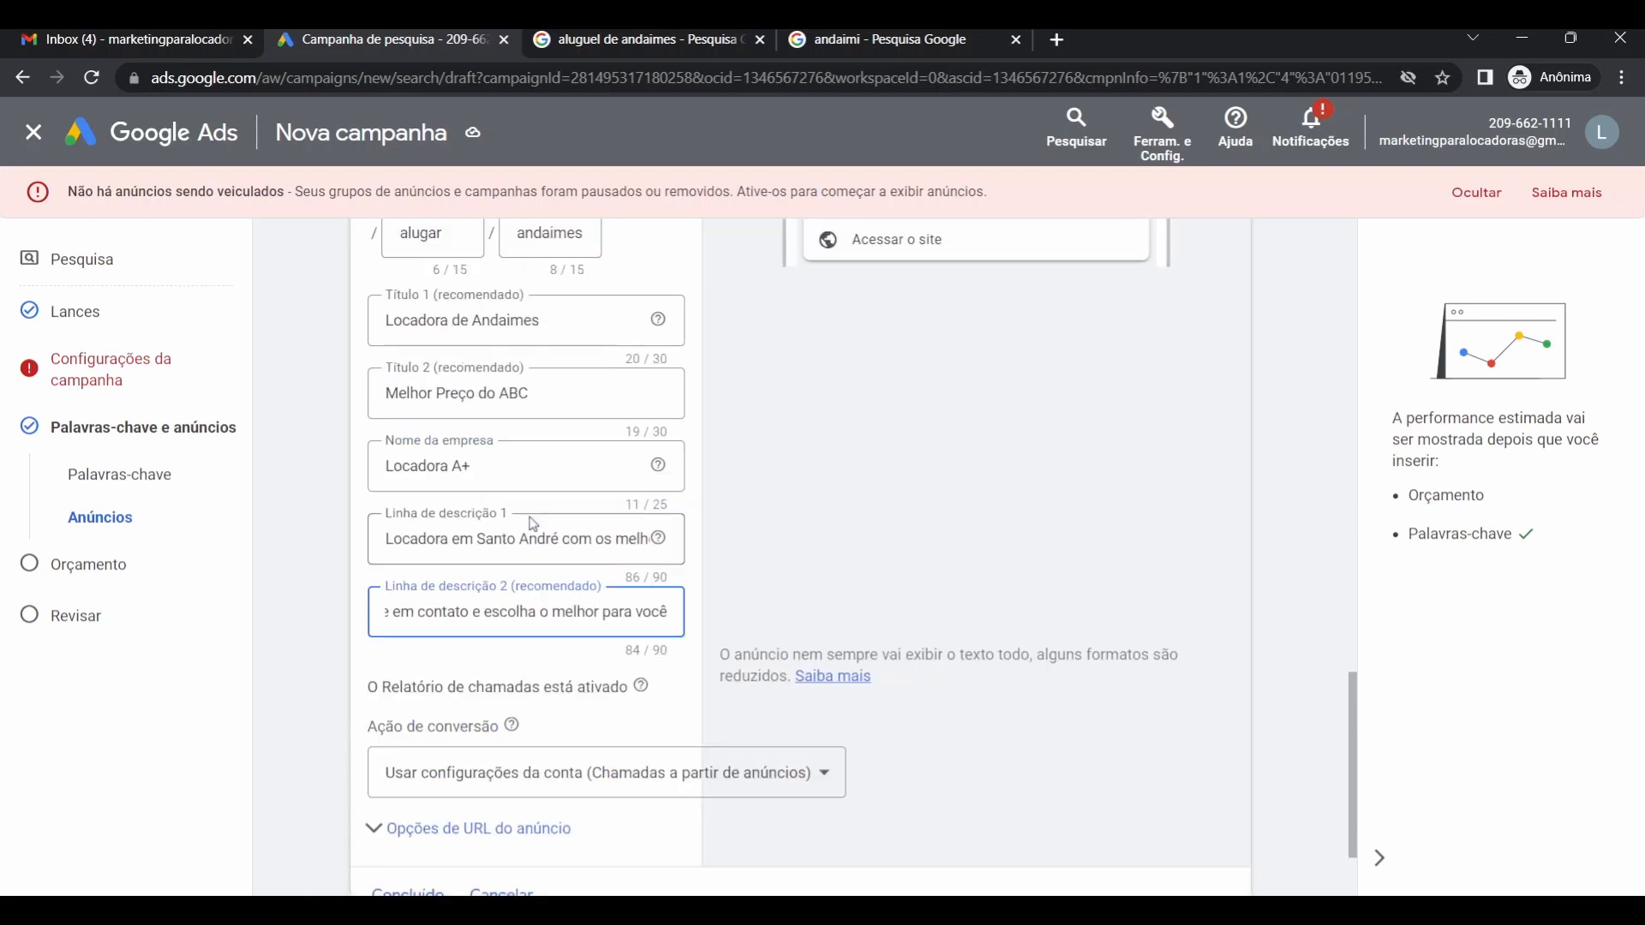
pyautogui.scroll(-2, 523, 531)
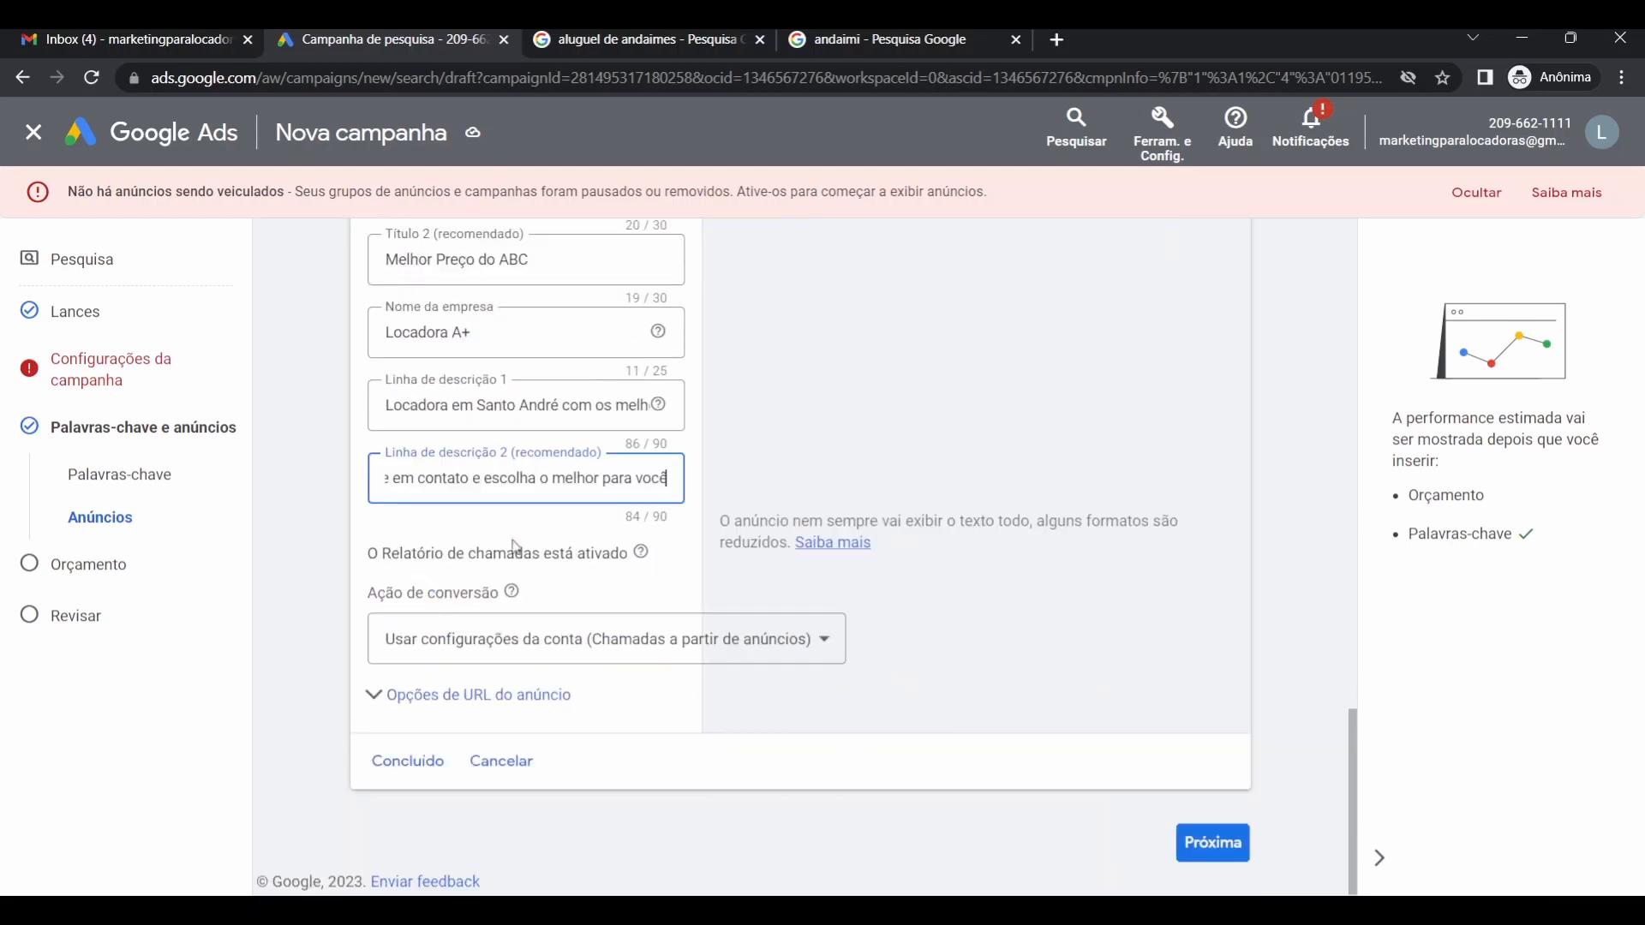
# Check the ad URL options, then save the finished call-only ad with Concluído.
pyautogui.click(455, 682)
pyautogui.scroll(-3, 442, 686)
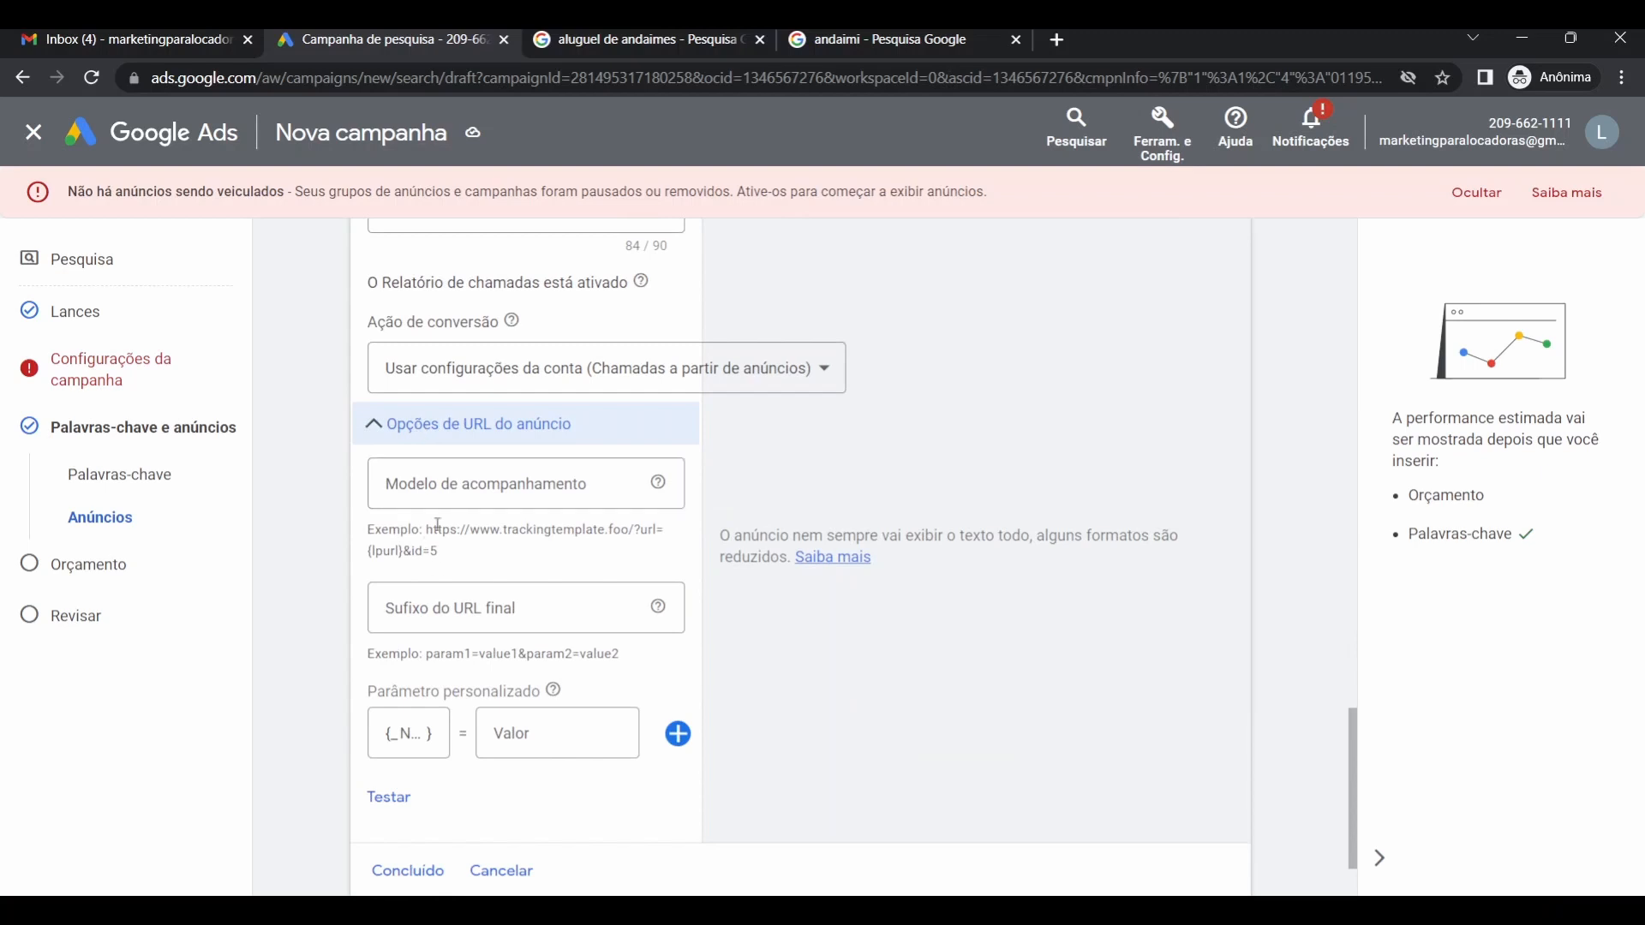
pyautogui.click(473, 431)
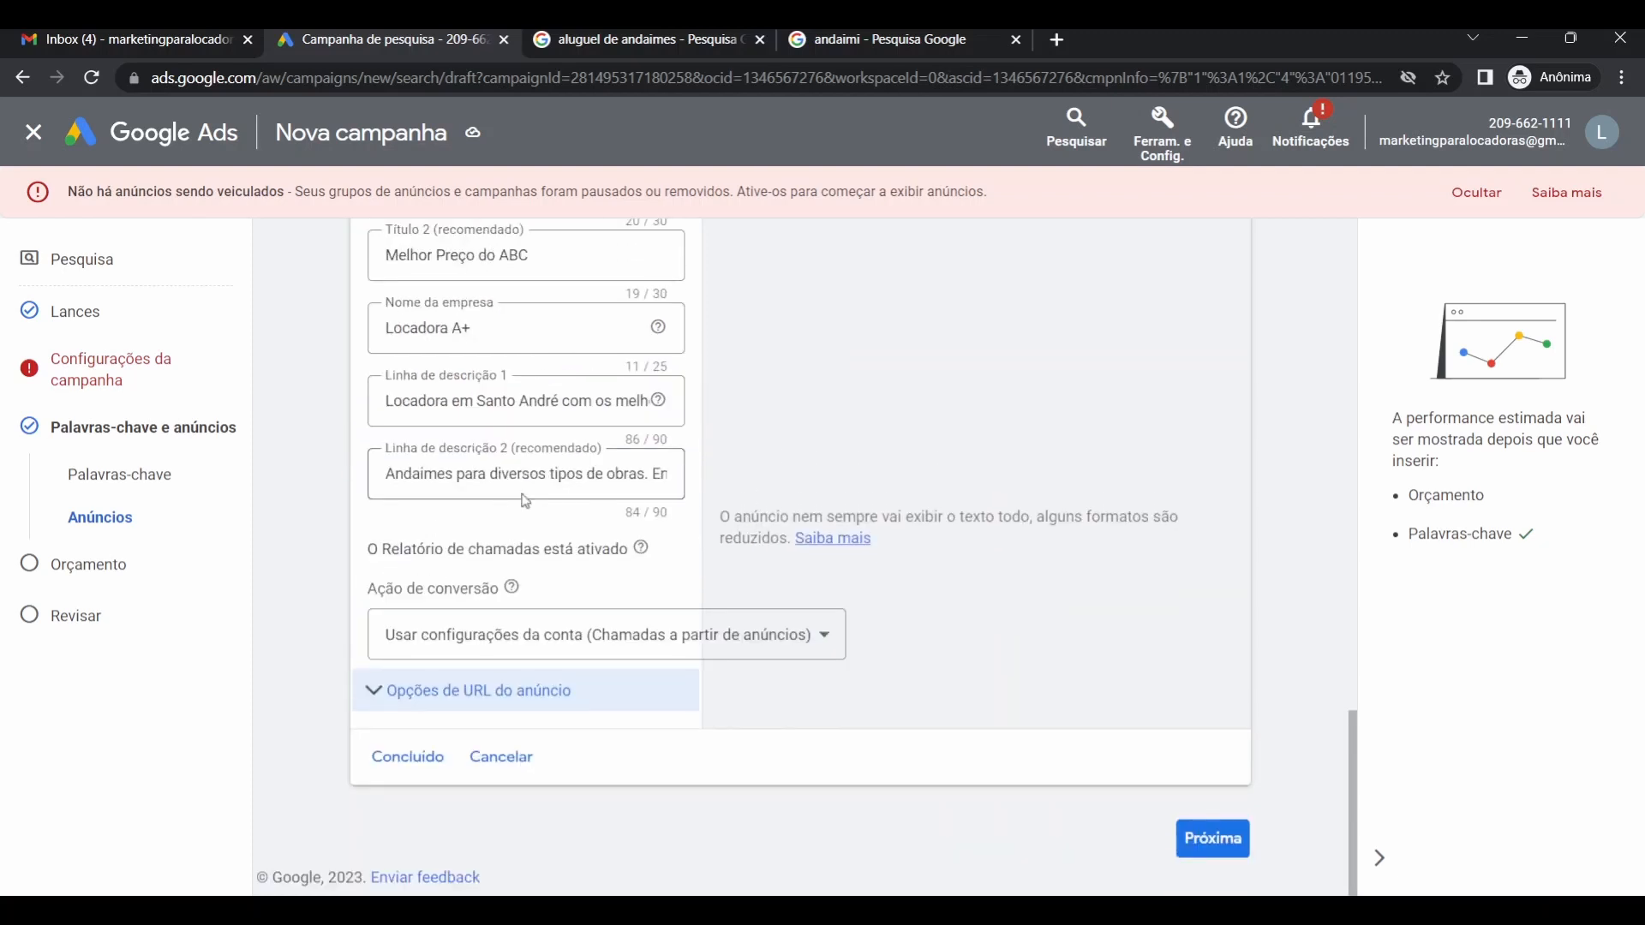
pyautogui.click(418, 769)
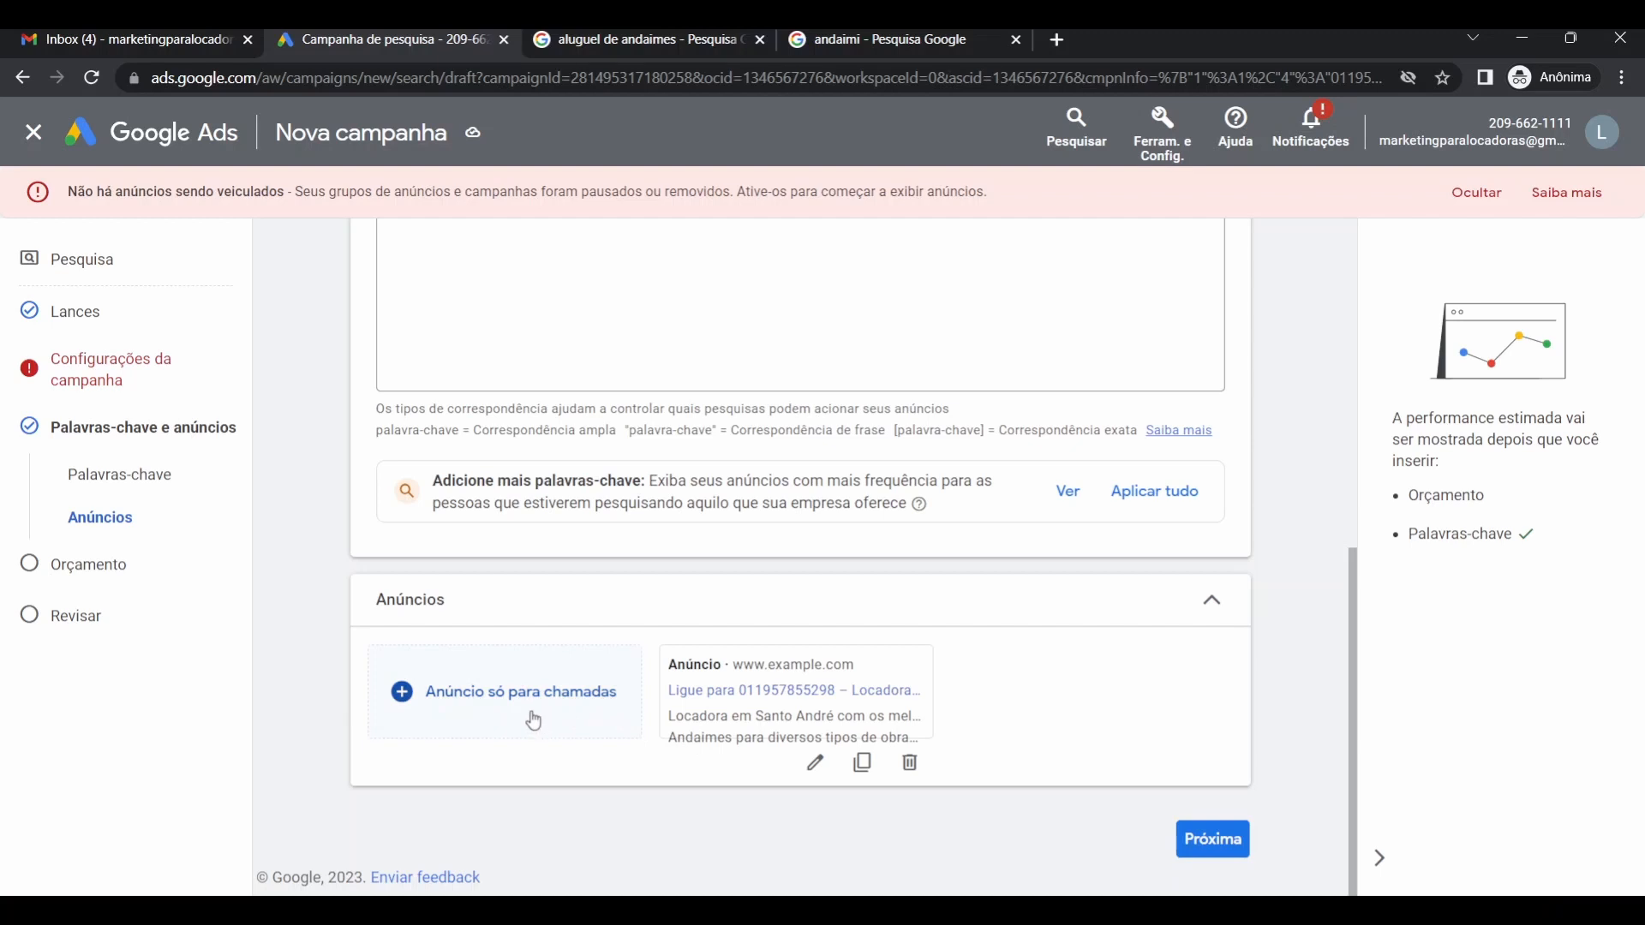
pyautogui.scroll(5, 539, 703)
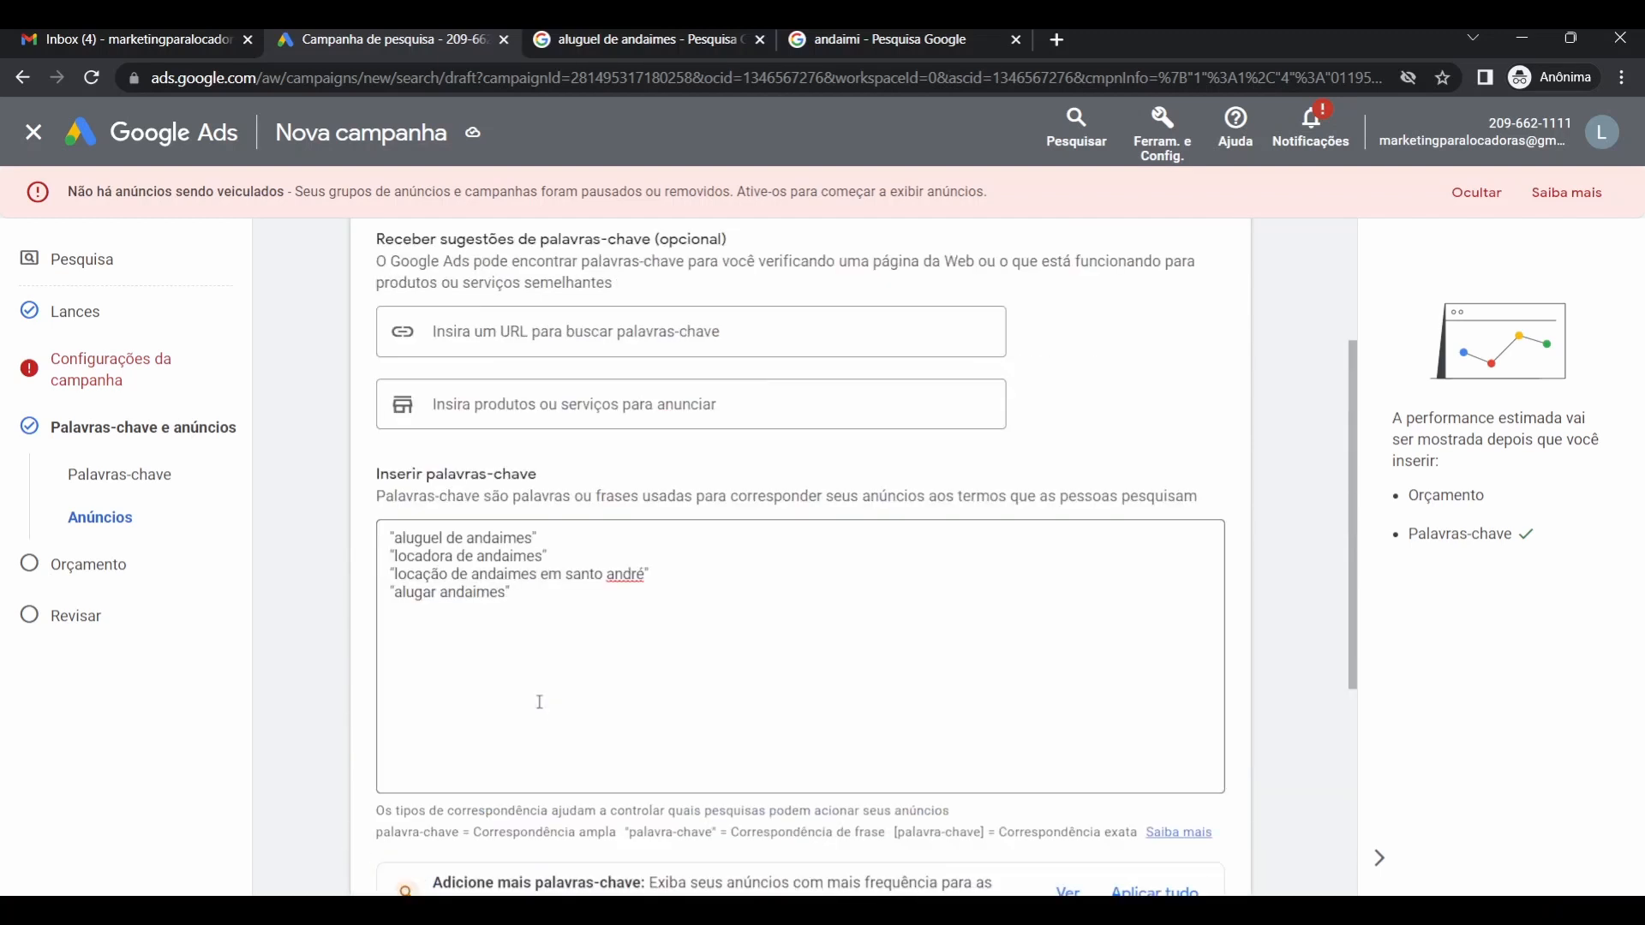
pyautogui.scroll(-5, 540, 705)
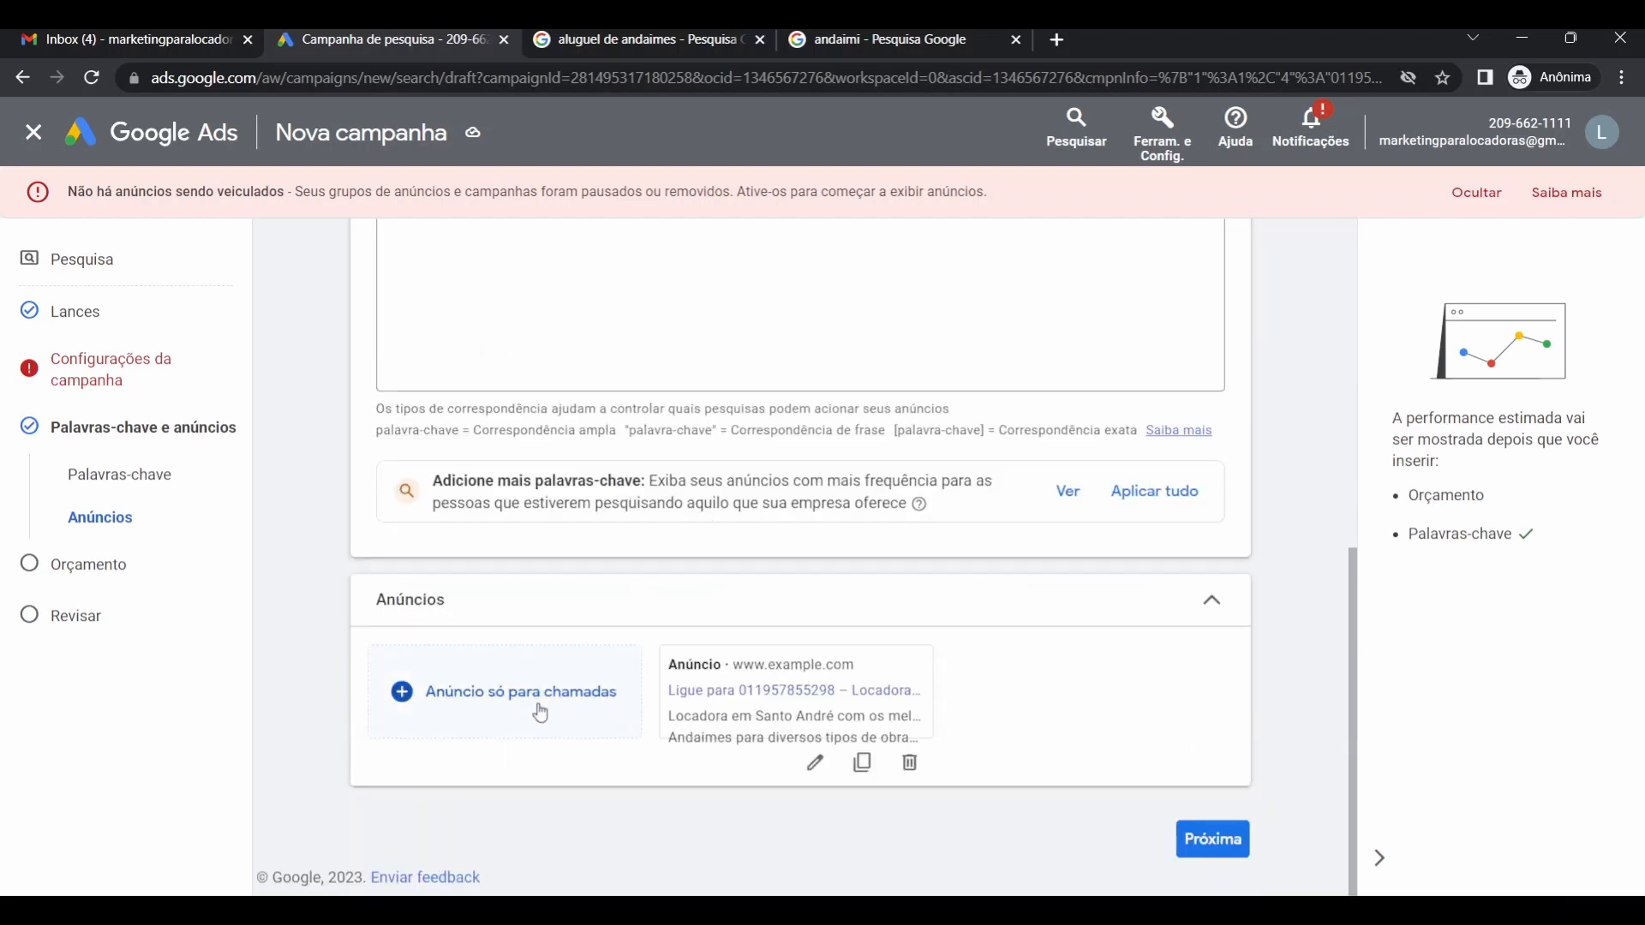
# Enter an average daily budget of R$ 40 on the Orçamento page.
pyautogui.click(1216, 838)
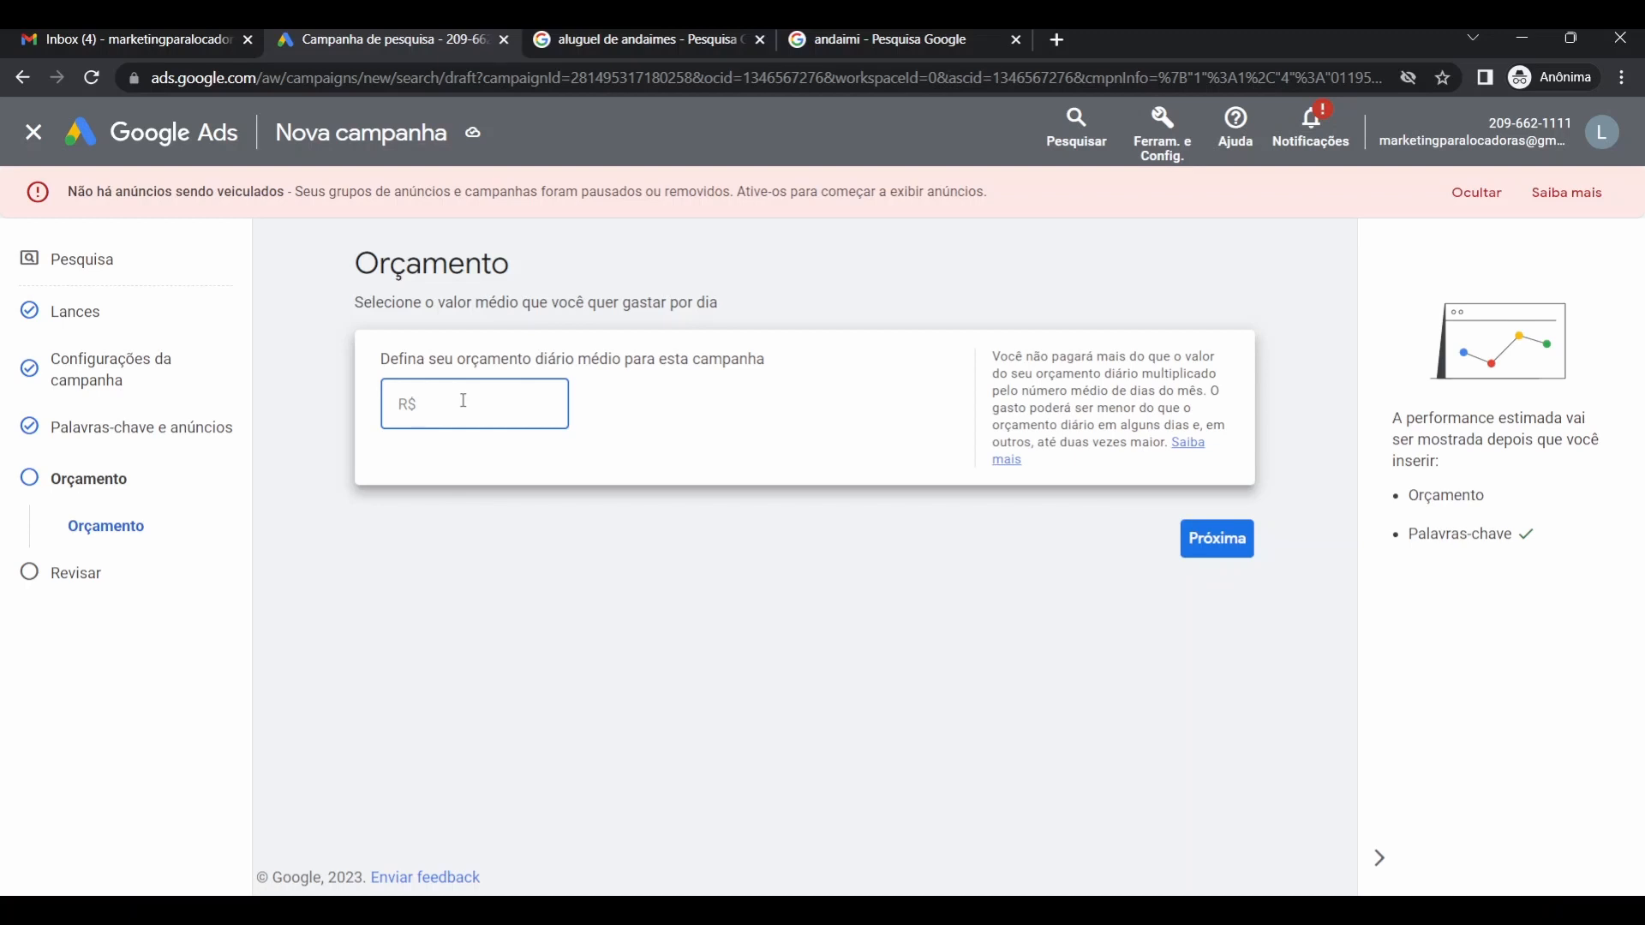
pyautogui.write('40')
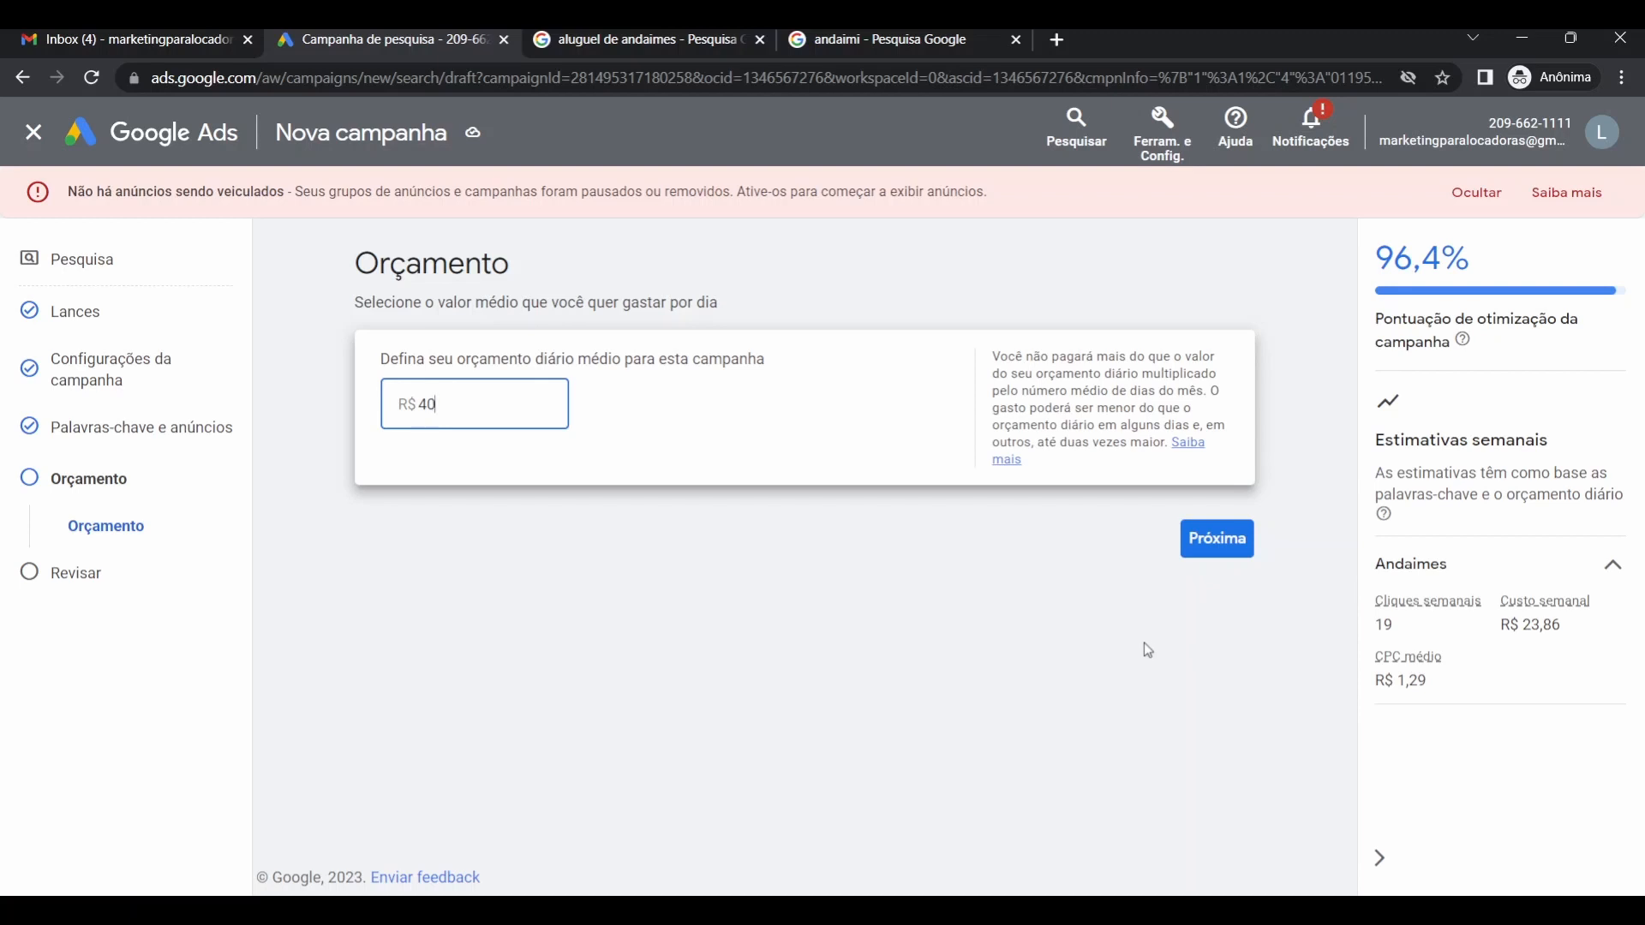
# Check the review summary (4 keywords, 1 ad, R$ 40,00/dia) and publish the Locadora de Equipamentos campaign.
pyautogui.click(1201, 555)
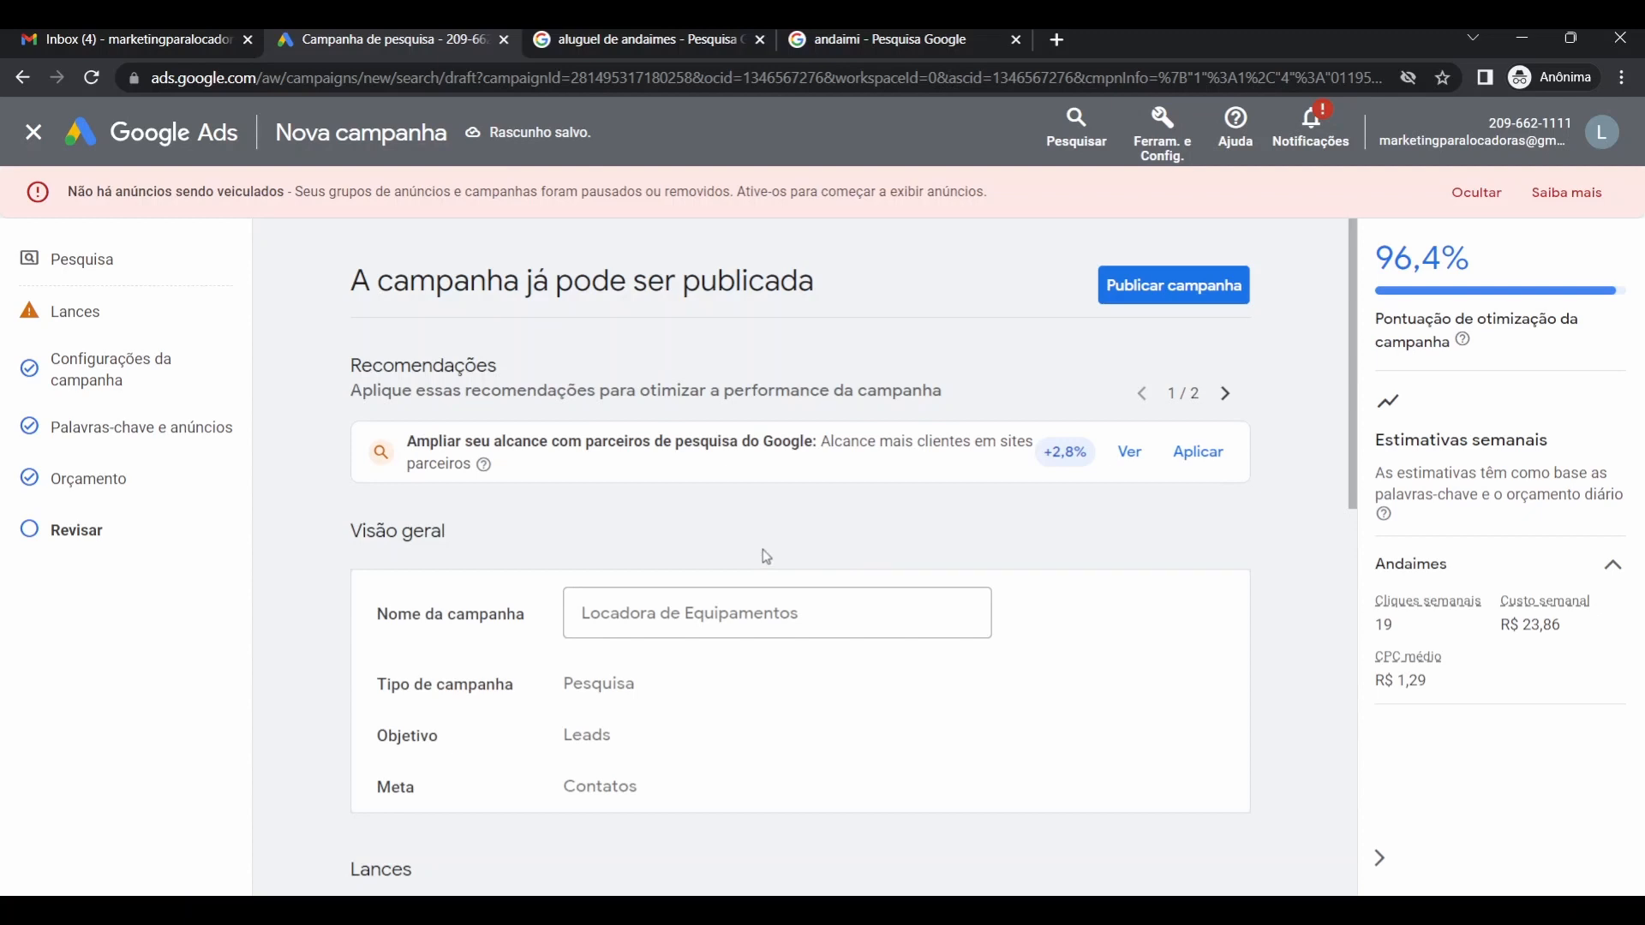
pyautogui.scroll(-3, 767, 559)
pyautogui.scroll(2, 767, 555)
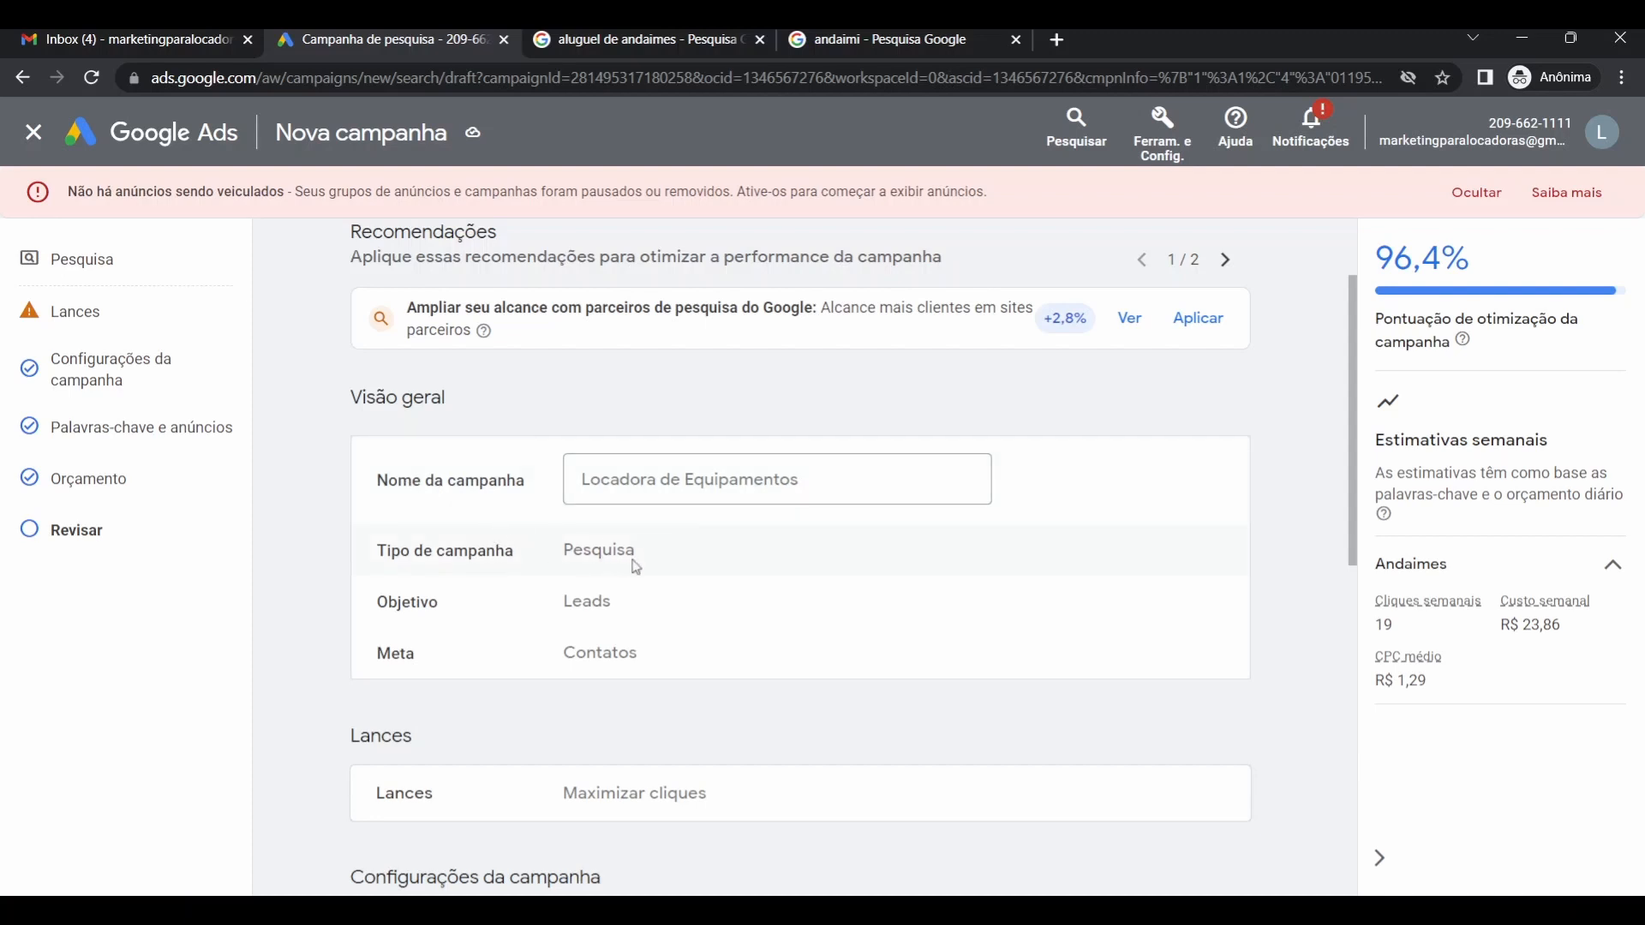
pyautogui.scroll(-1, 631, 558)
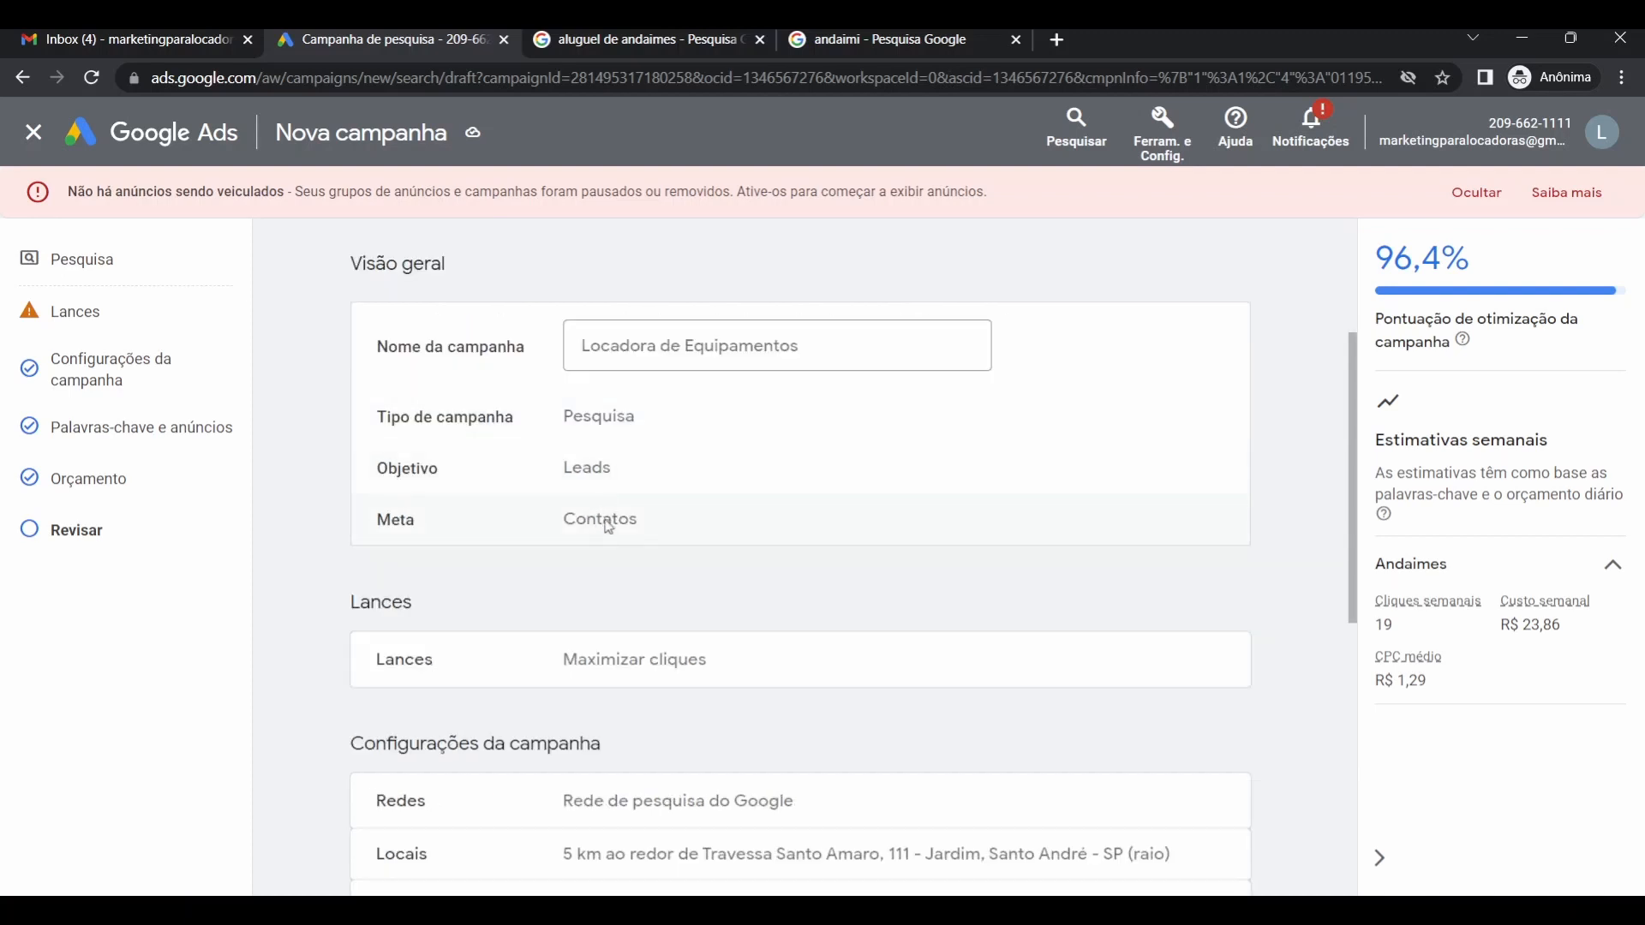
pyautogui.scroll(-2, 472, 552)
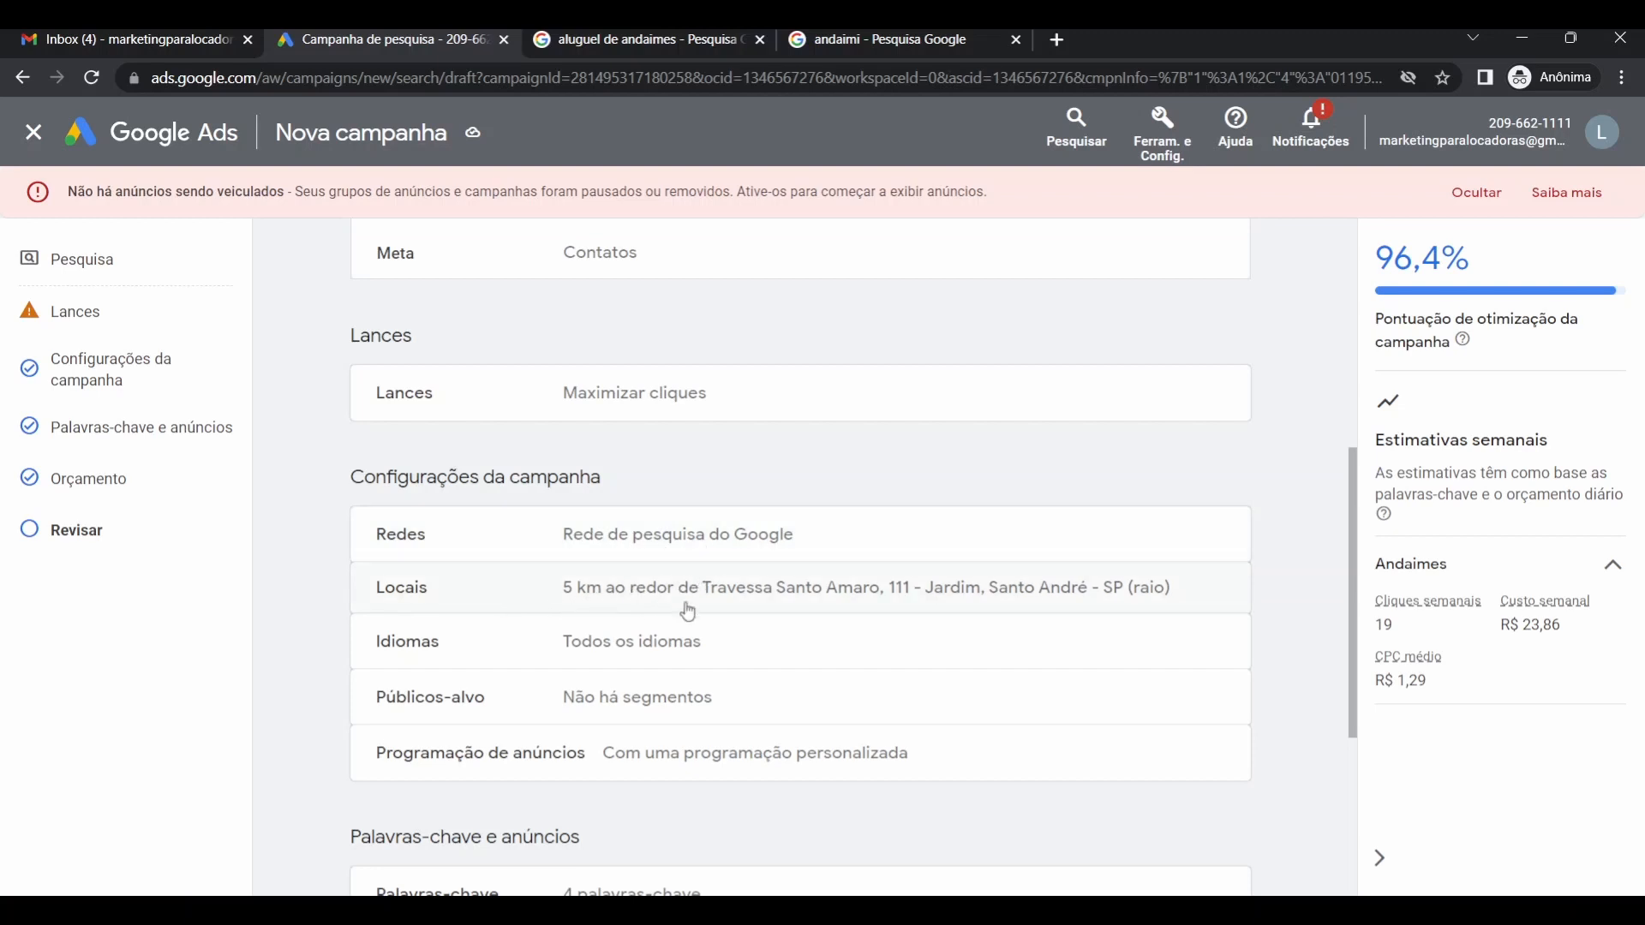
pyautogui.scroll(-2, 610, 658)
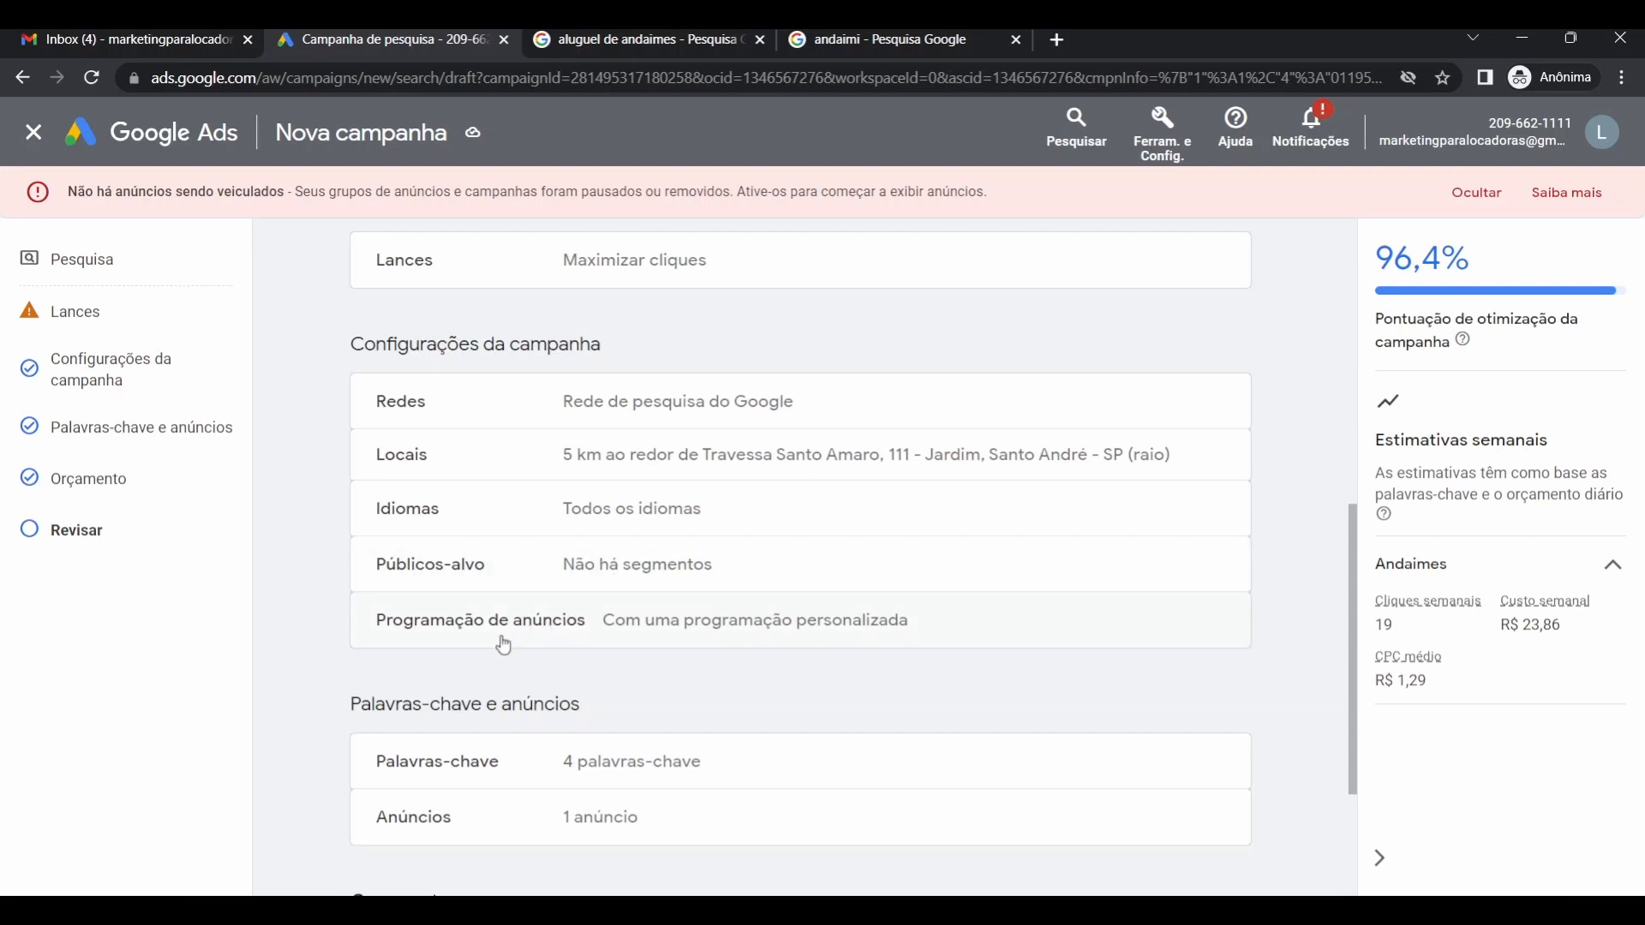
pyautogui.scroll(-3, 614, 635)
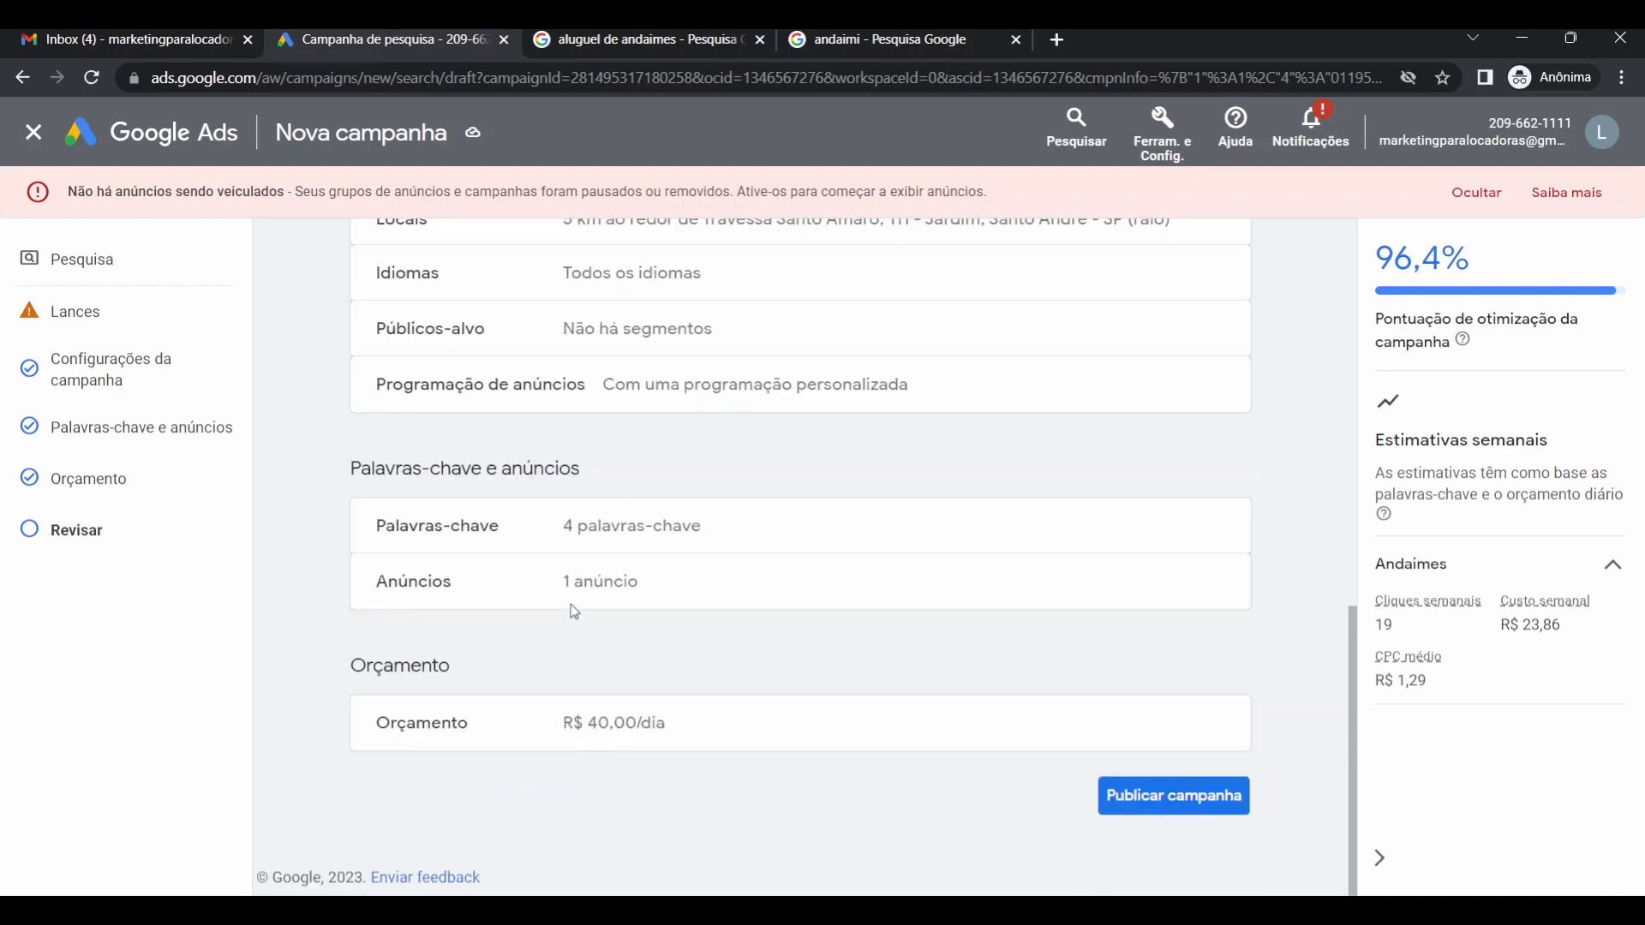
pyautogui.scroll(5, 690, 715)
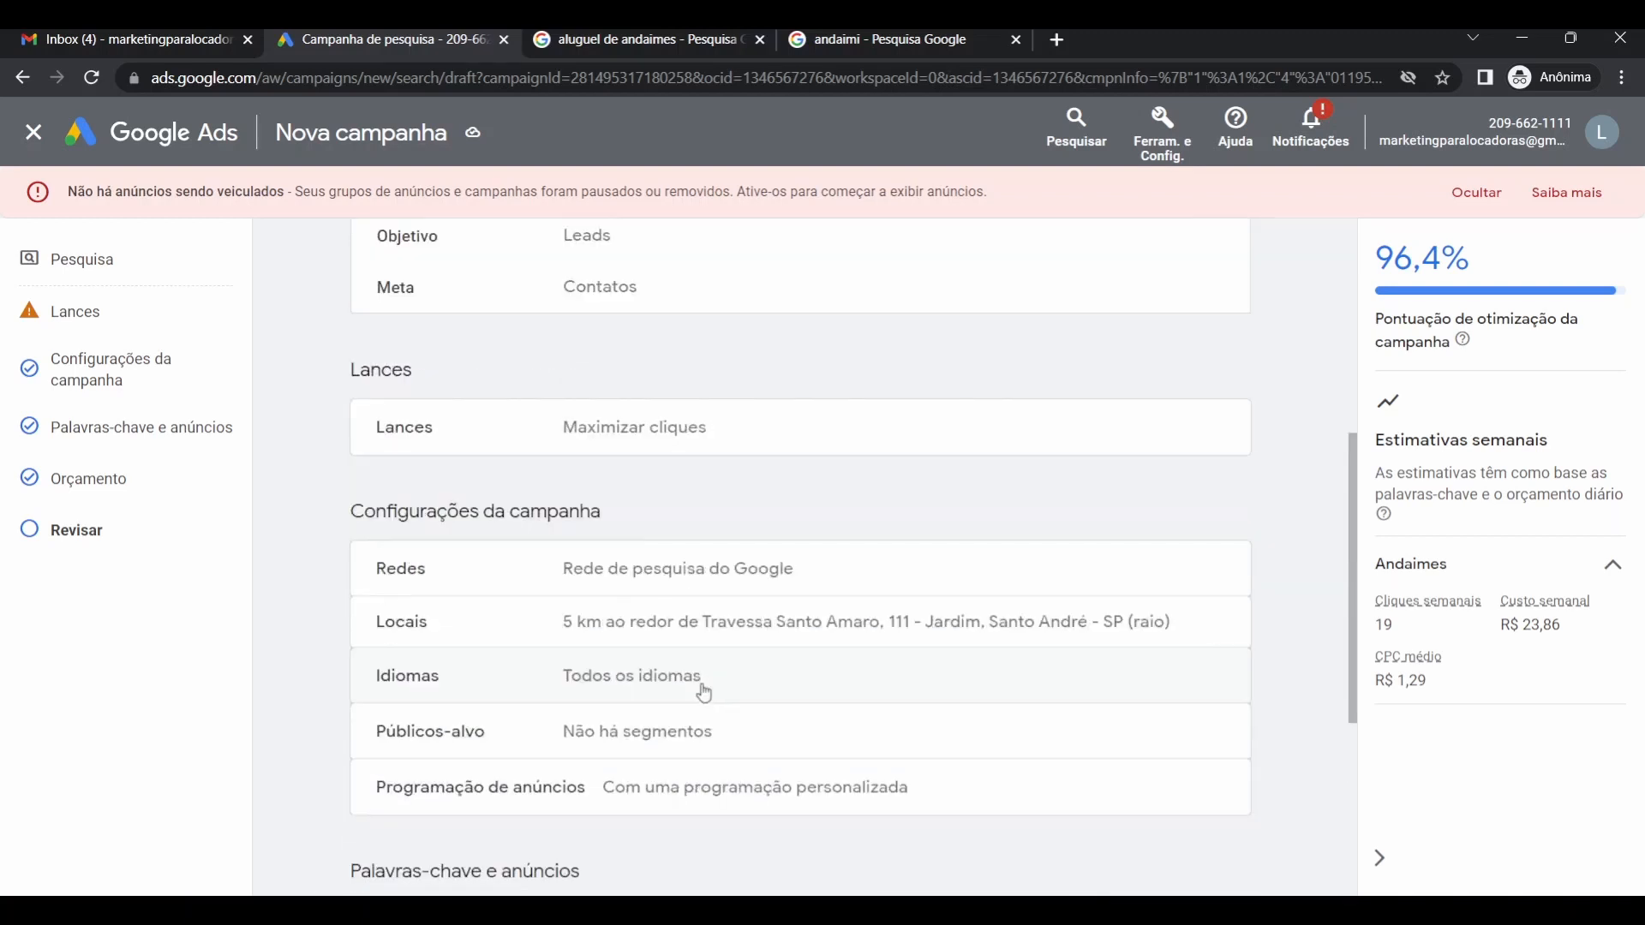
pyautogui.scroll(6, 704, 693)
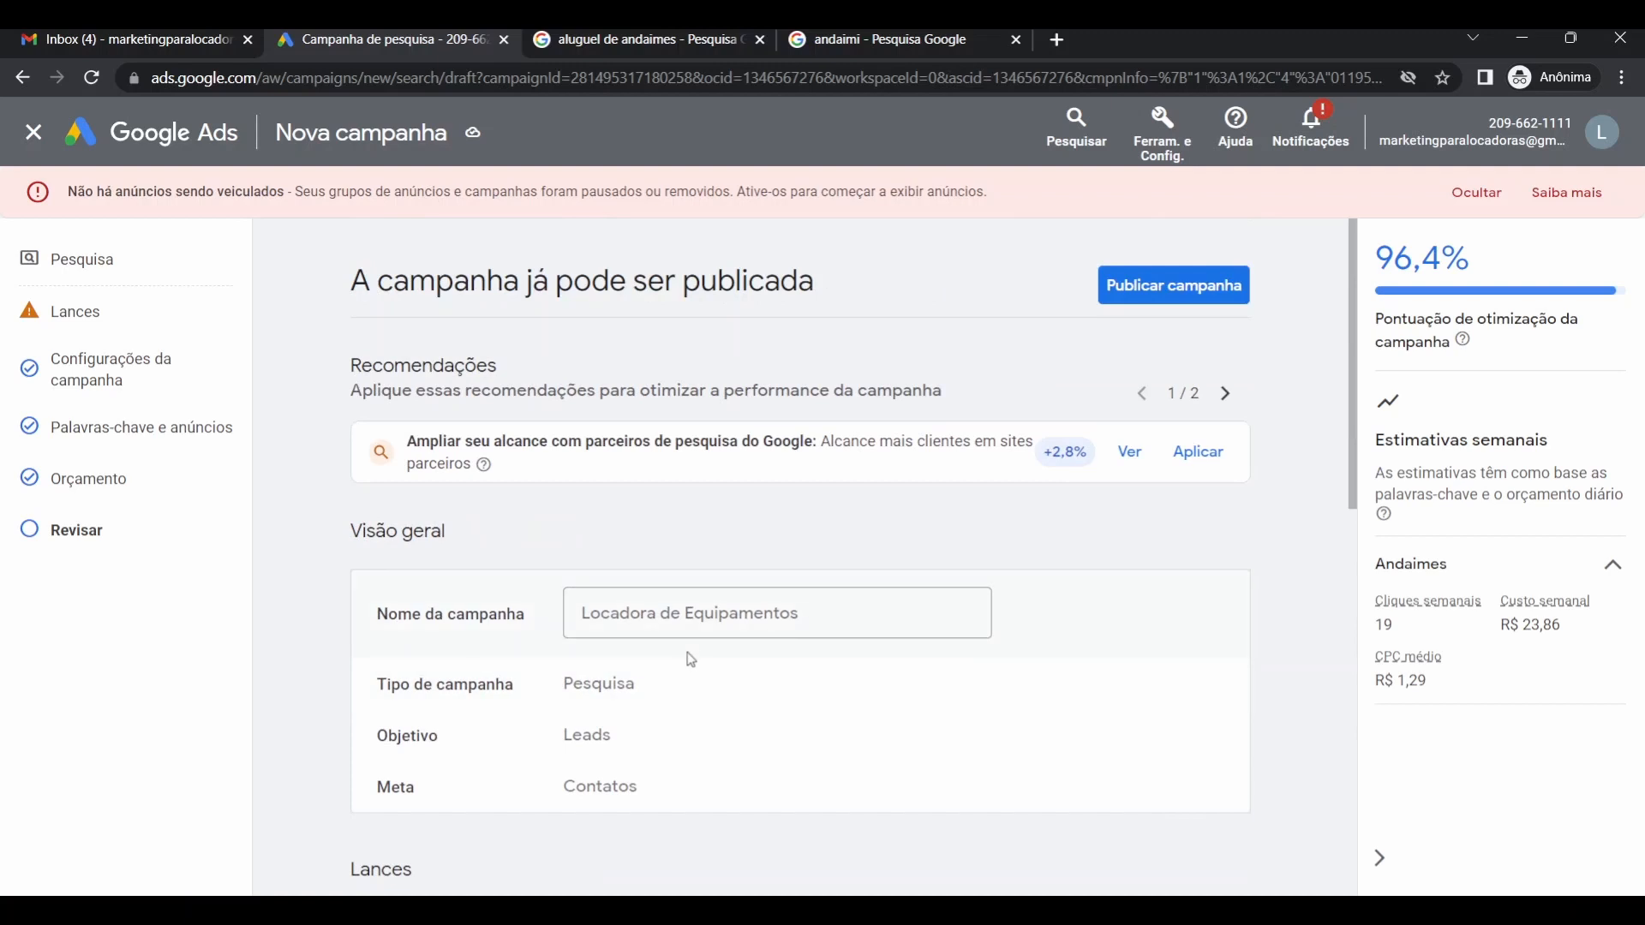
pyautogui.scroll(-12, 911, 603)
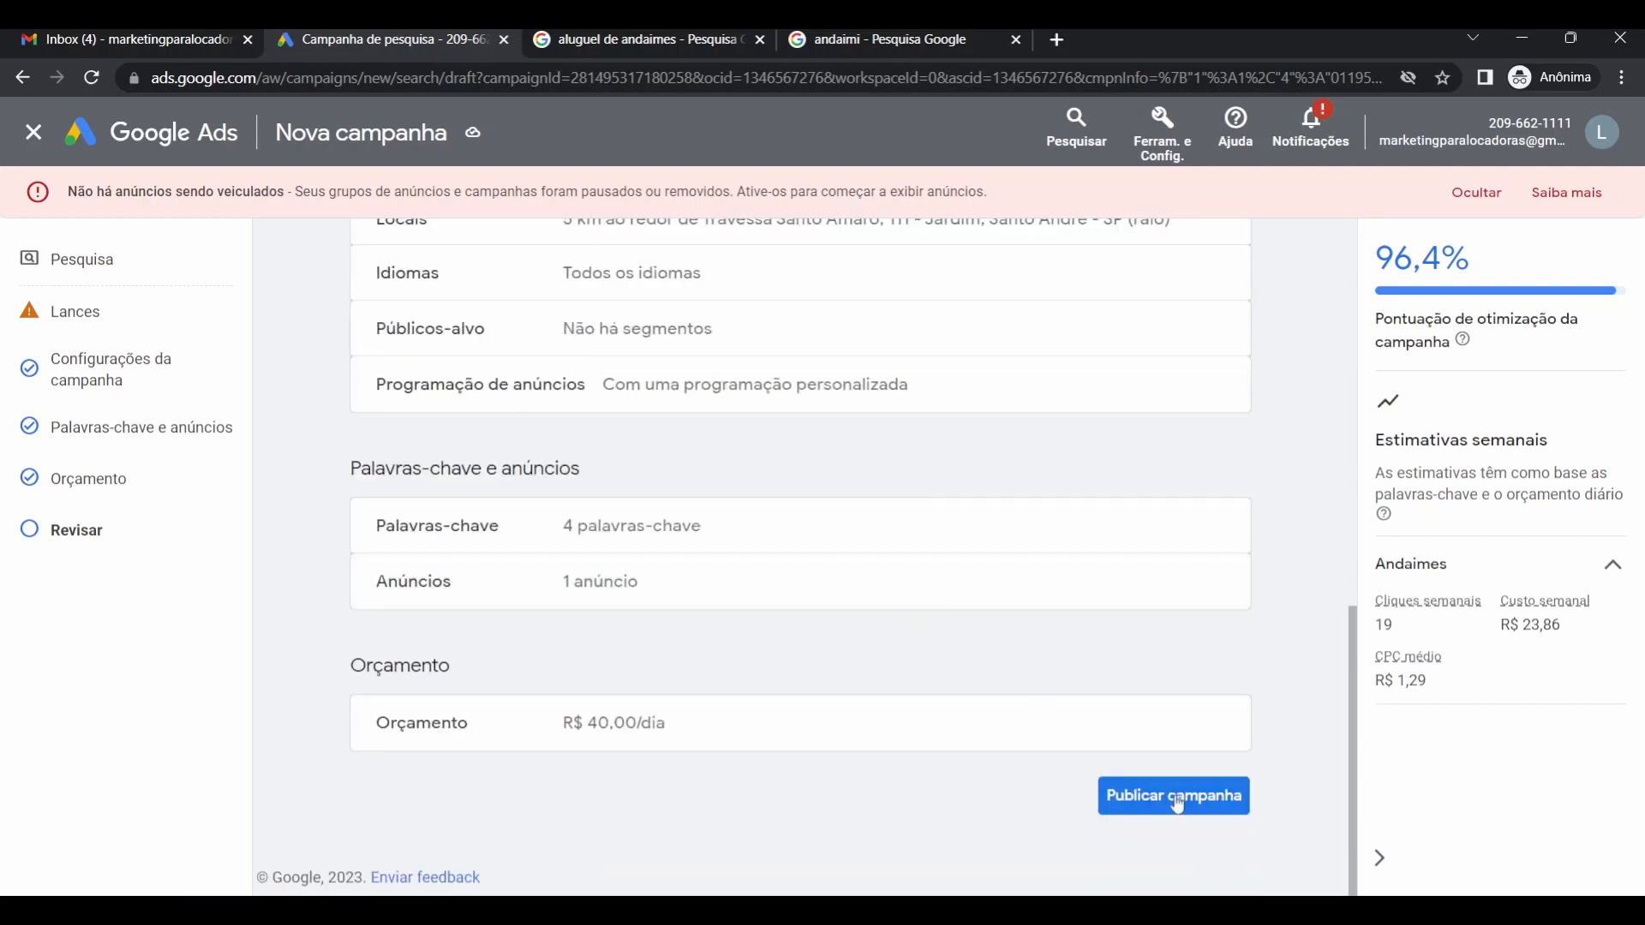
pyautogui.click(1177, 801)
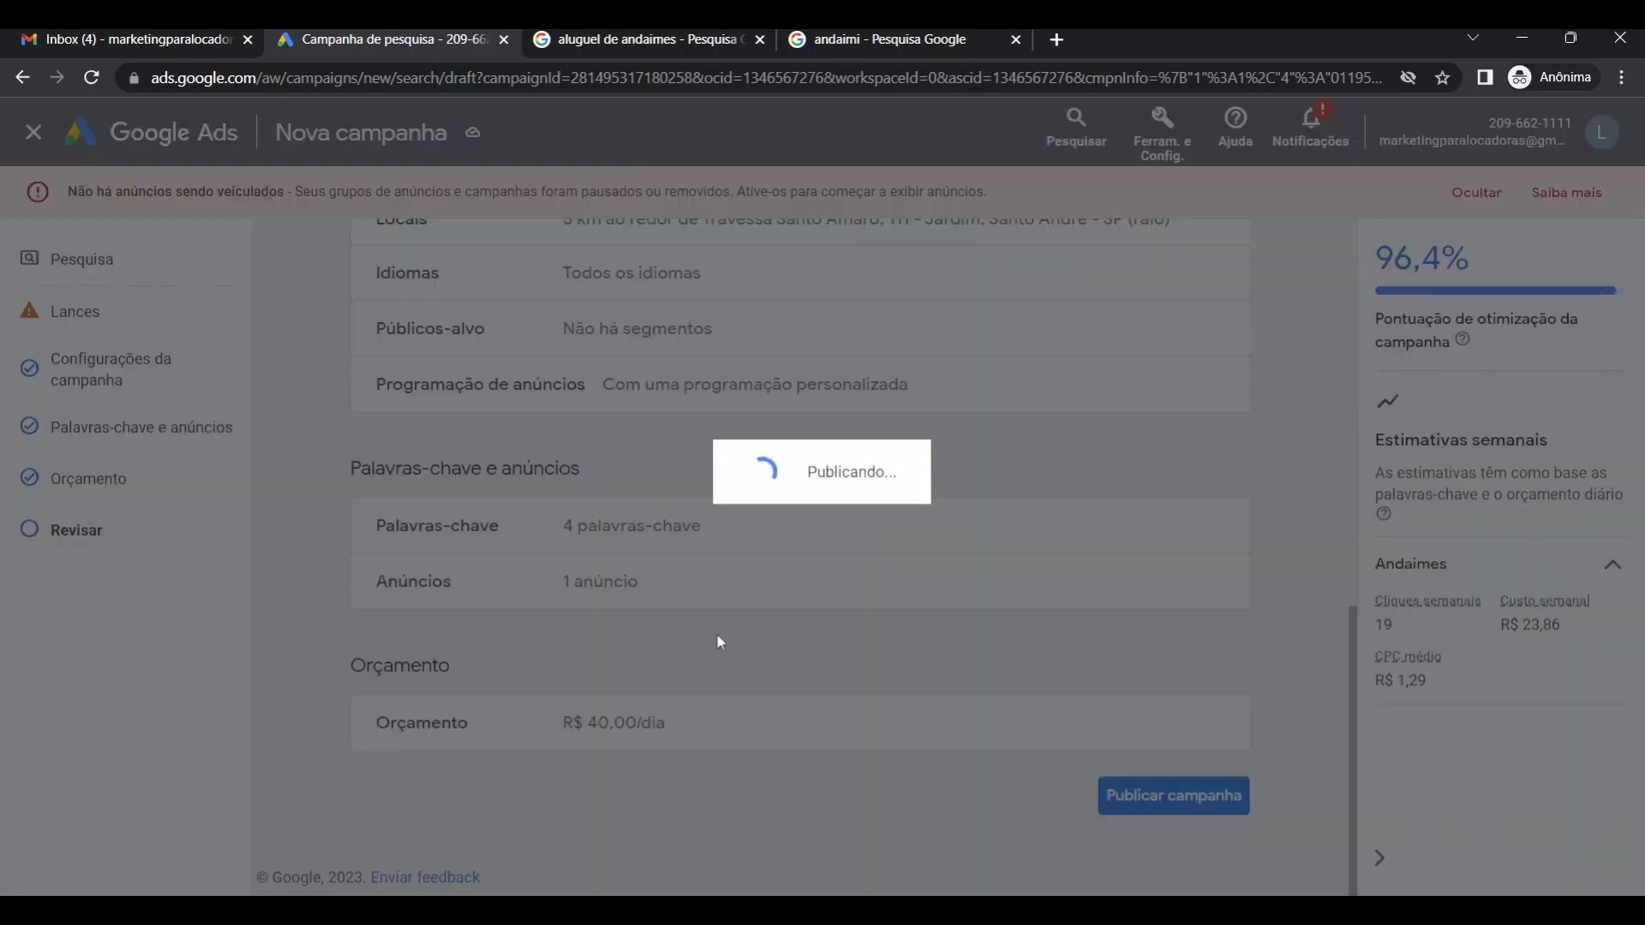